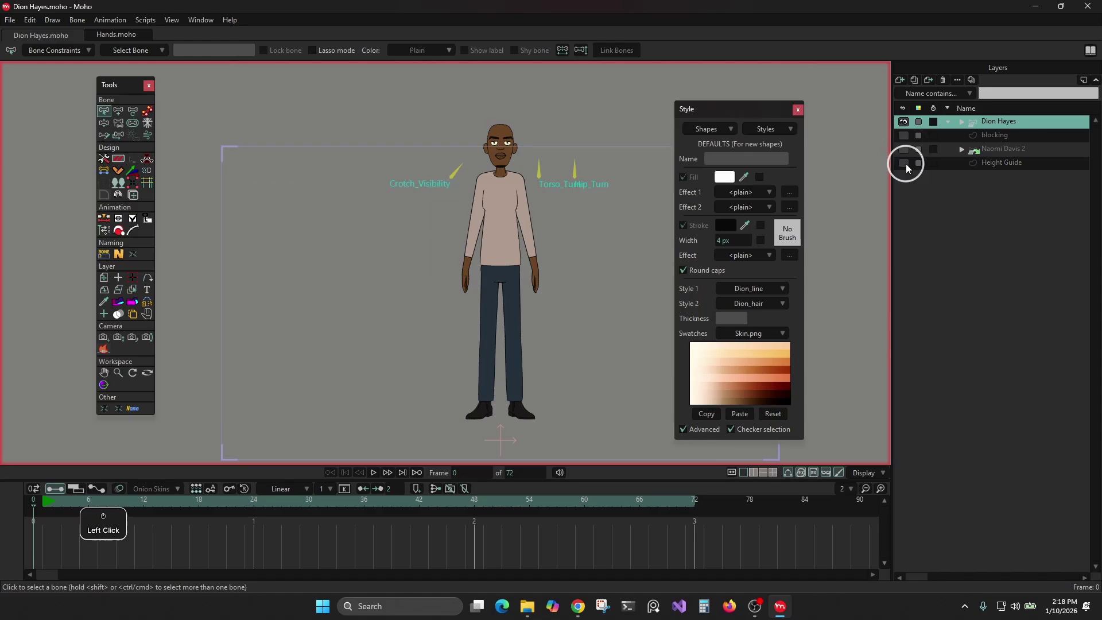
- Switch to the Reparent Bone tool and select the left and right shoulder bones
left_click(119, 124)
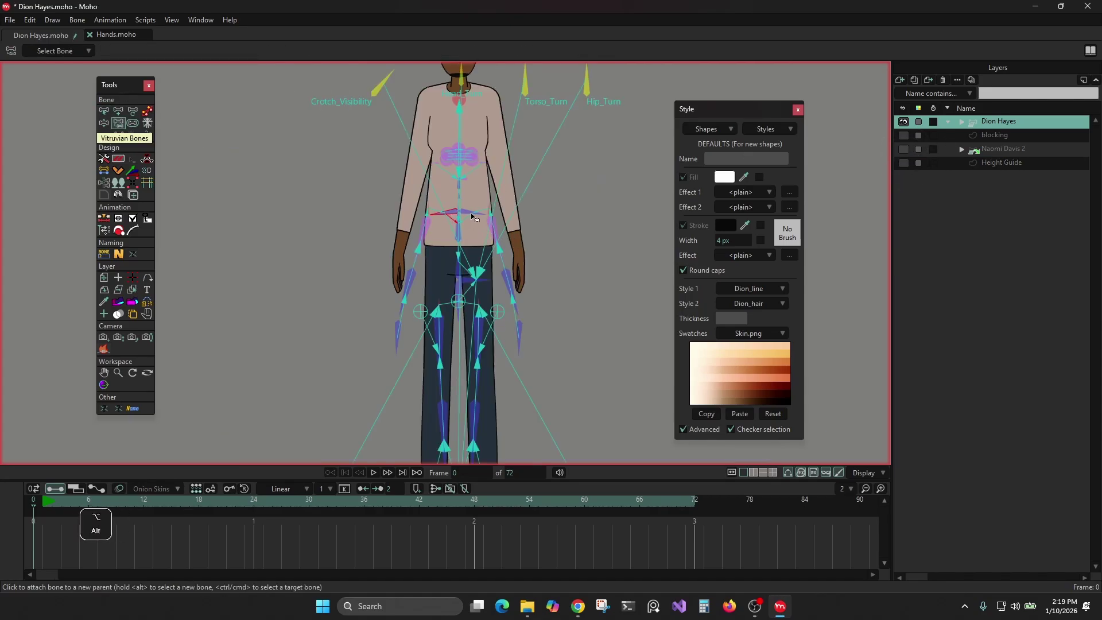
left_click(470, 217, "alt")
left_click(473, 218, "alt+shift")
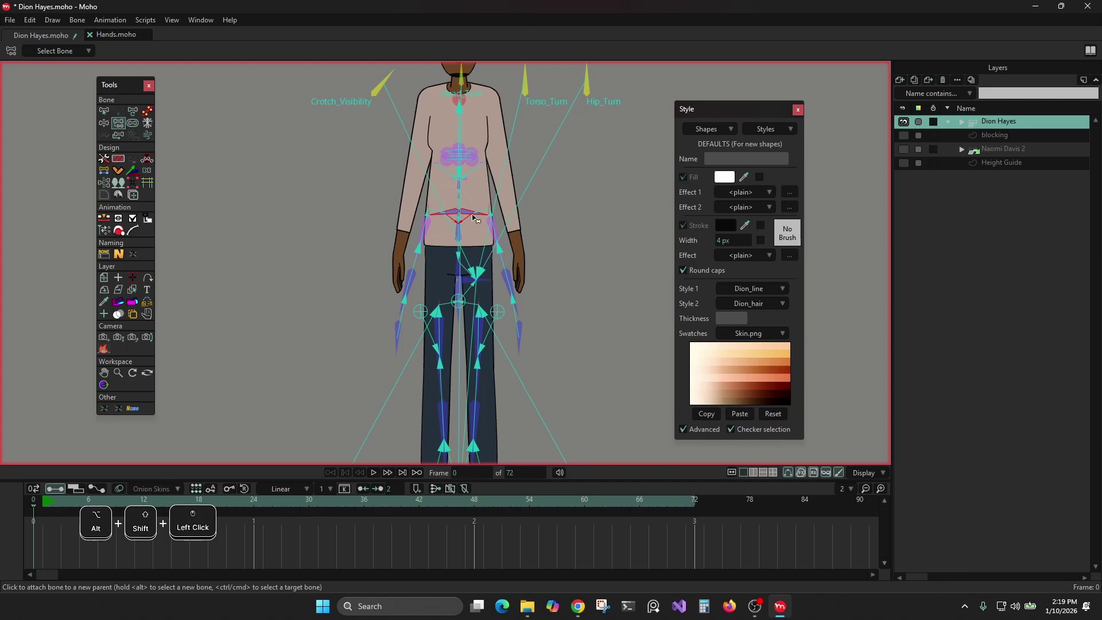
scroll(473, 215, "up", 5)
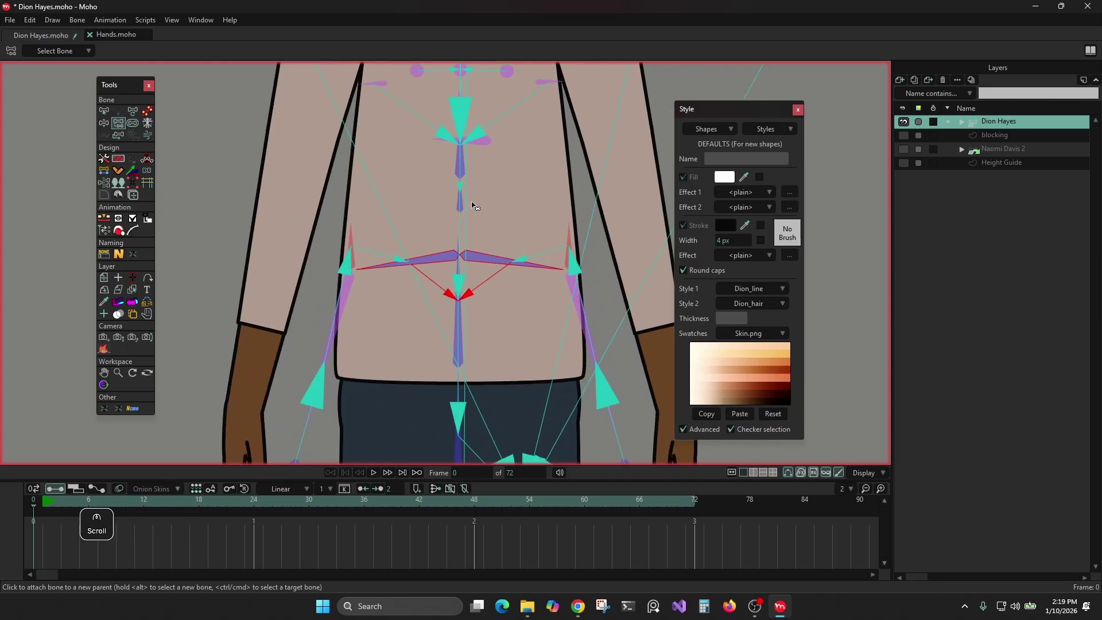
- Add the torso bone, the central hip bones and the small bone at the top of each leg to the selection
left_click_drag(482, 230, 503, 161)
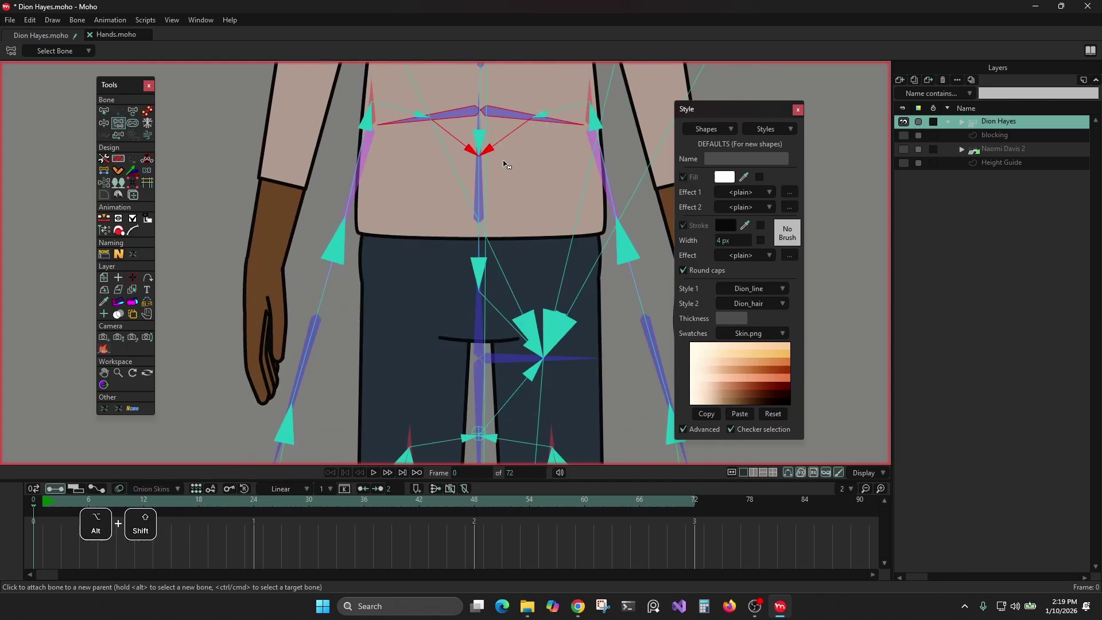
left_click(480, 196, "alt+shift")
left_click(482, 329, "alt+shift")
left_click(497, 363, "alt+shift")
left_click(480, 377, "alt+shift")
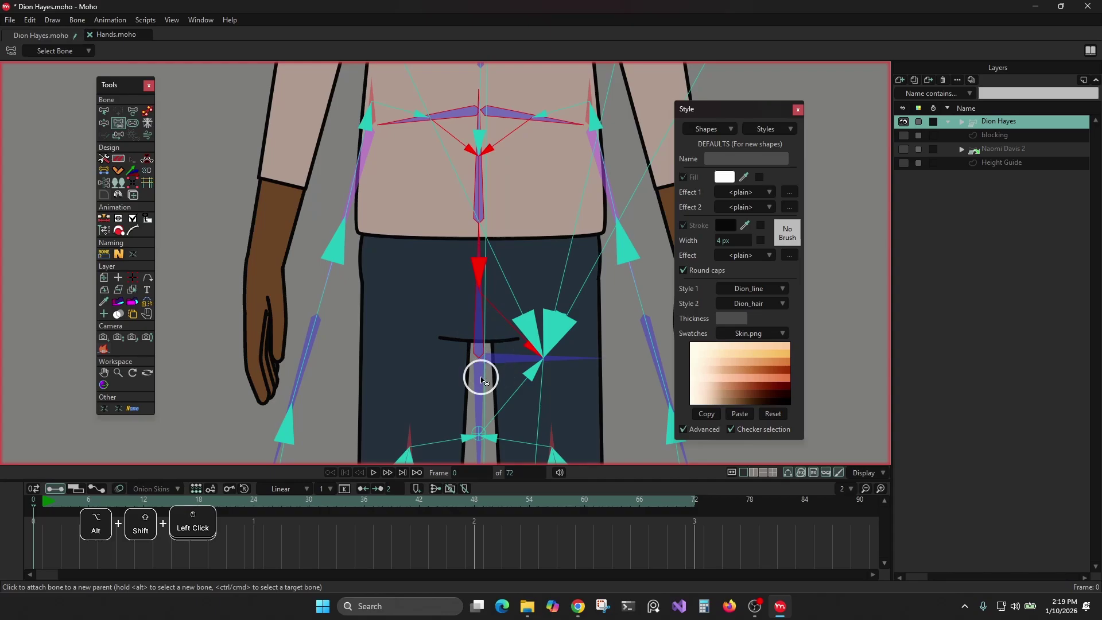
left_click_drag(550, 343, 570, 102)
left_click(497, 166, "alt+shift")
left_click(429, 199, "alt+shift")
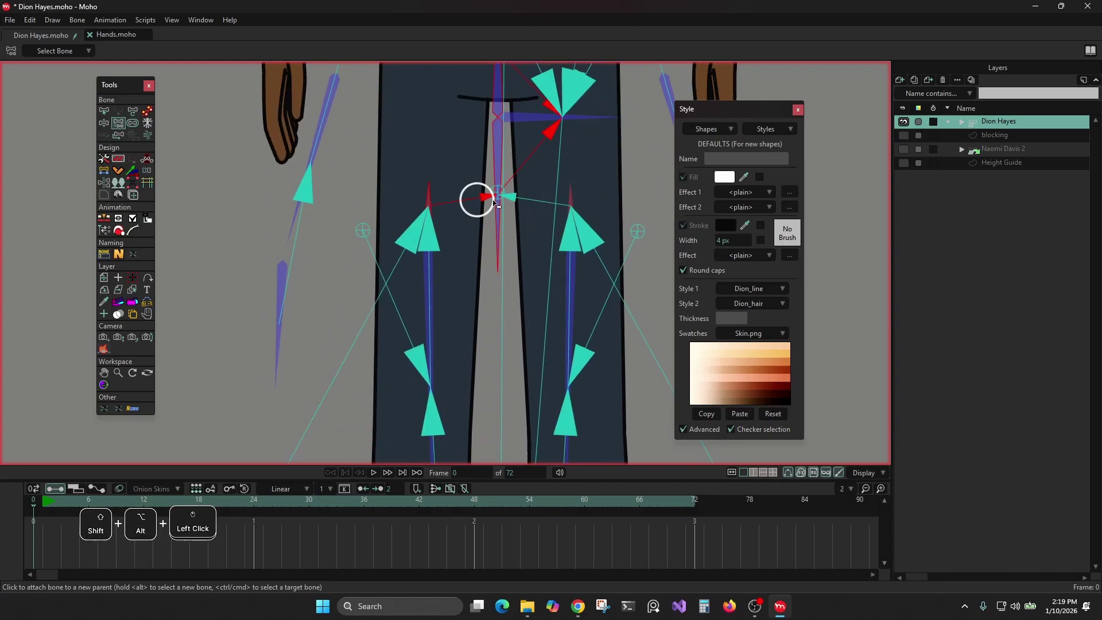
left_click(570, 199, "alt+shift")
- Add the neck bone and the head bone above the waist to the selection
scroll(583, 184, "down", 5)
left_click_drag(576, 224, 471, 420)
scroll(440, 216, "up", 4)
left_click(439, 207, "alt+shift")
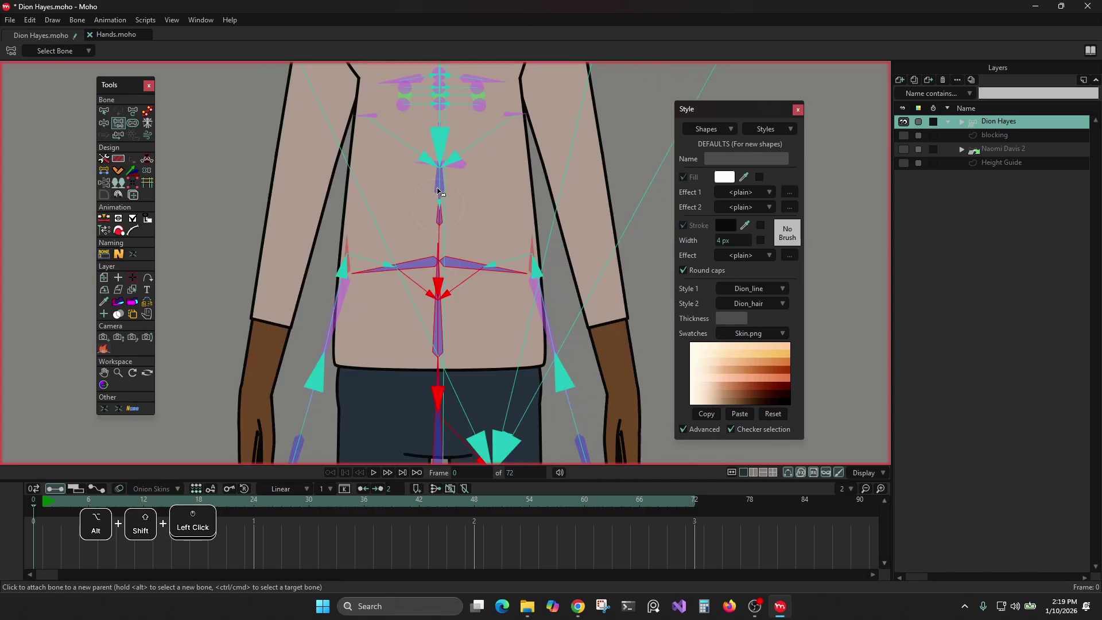
left_click(437, 191, "alt+shift")
- Examine how the selected bones, from the head and shoulders down to the legs, sit against the character's artwork
scroll(525, 209, "down", 4)
left_click(588, 165)
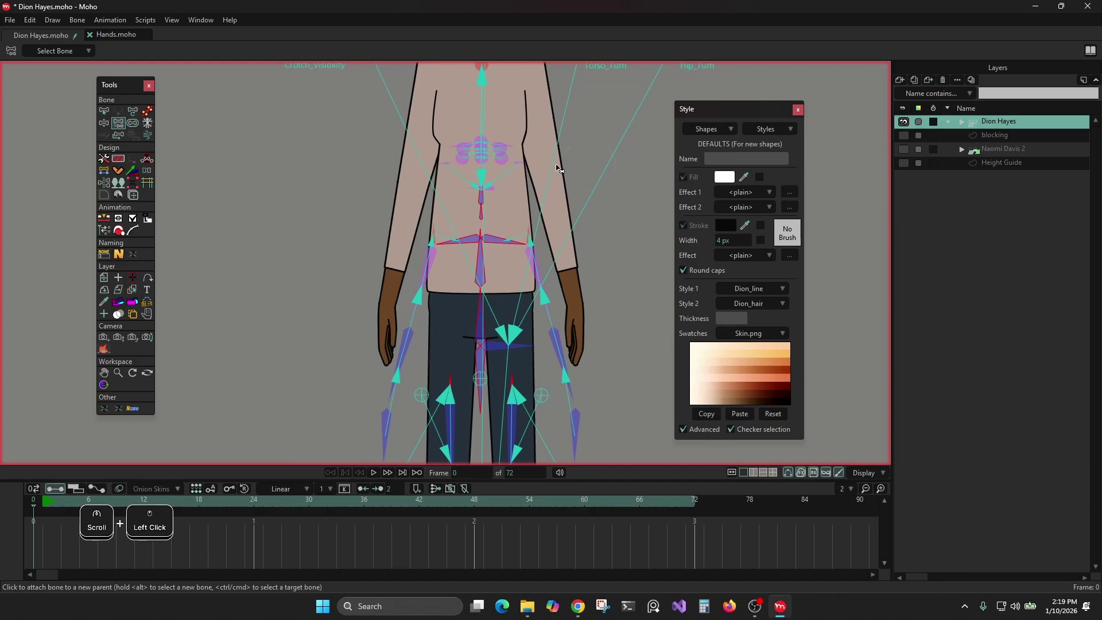
scroll(484, 252, "down", 3)
scroll(484, 246, "up", 4)
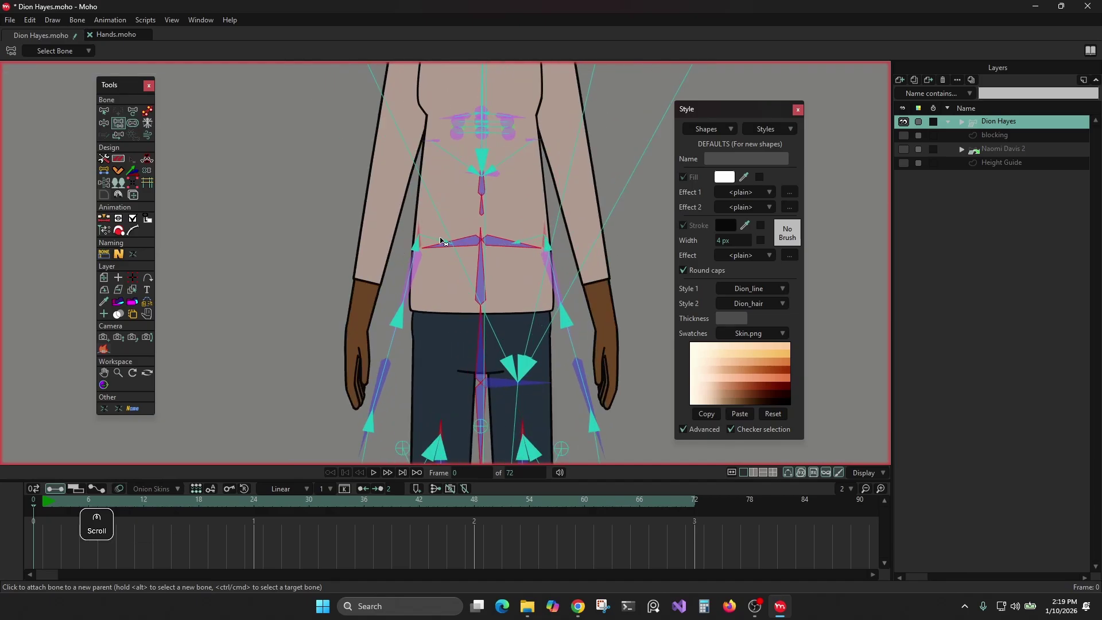
left_click_drag(492, 299, 494, 184)
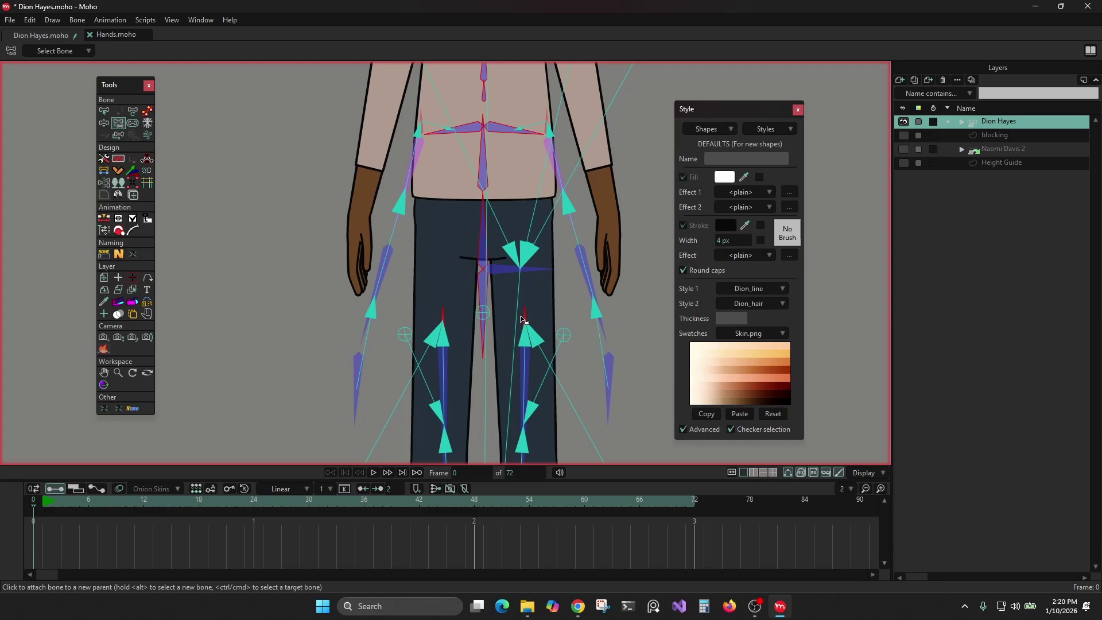
left_click_drag(486, 198, 482, 268)
scroll(478, 330, "up", 2)
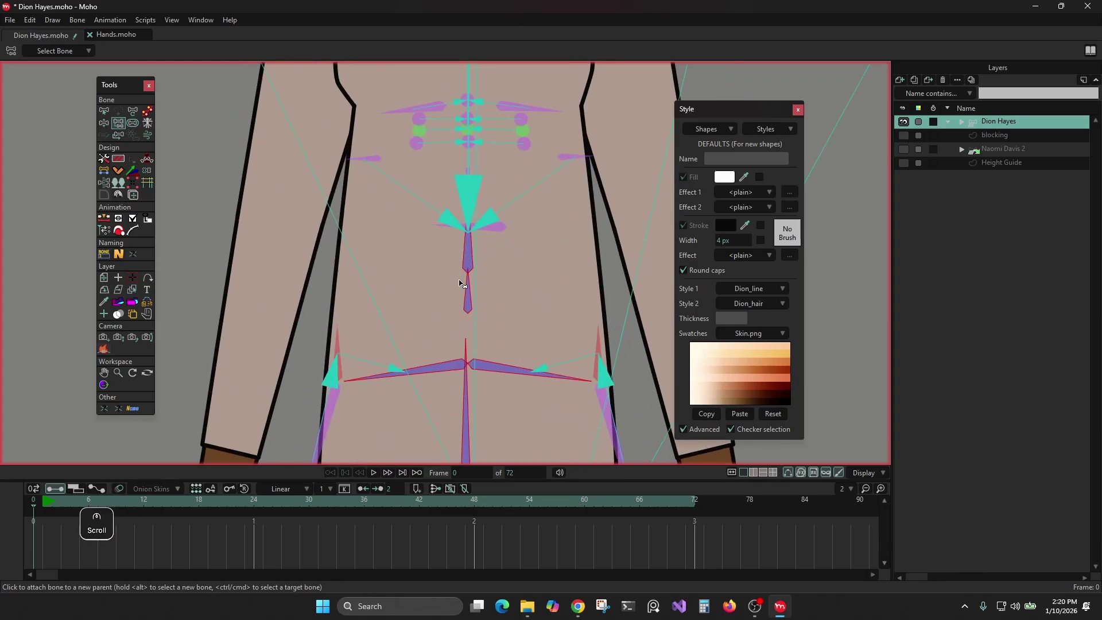
scroll(487, 209, "down", 2)
- Select the Crotch_Visibility, Head_Turn, Torso_Turn and Hip_Turn control bones and move them up above the character's head
left_click_drag(508, 195, 482, 384)
left_click(104, 111)
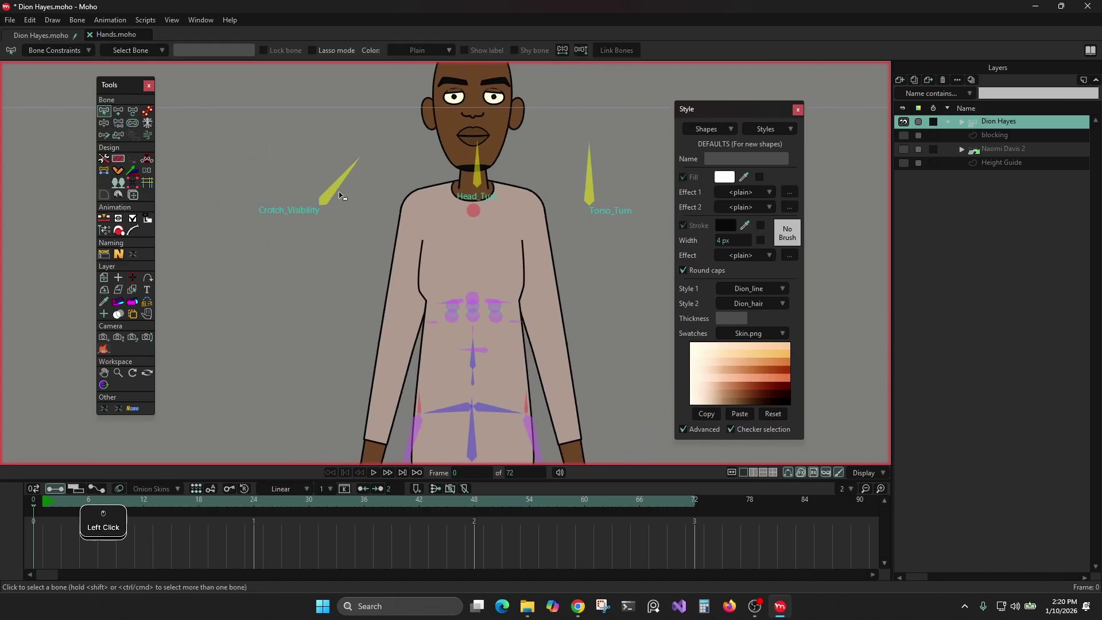
left_click(339, 185)
left_click(479, 183, "shift")
left_click(590, 184, "shift")
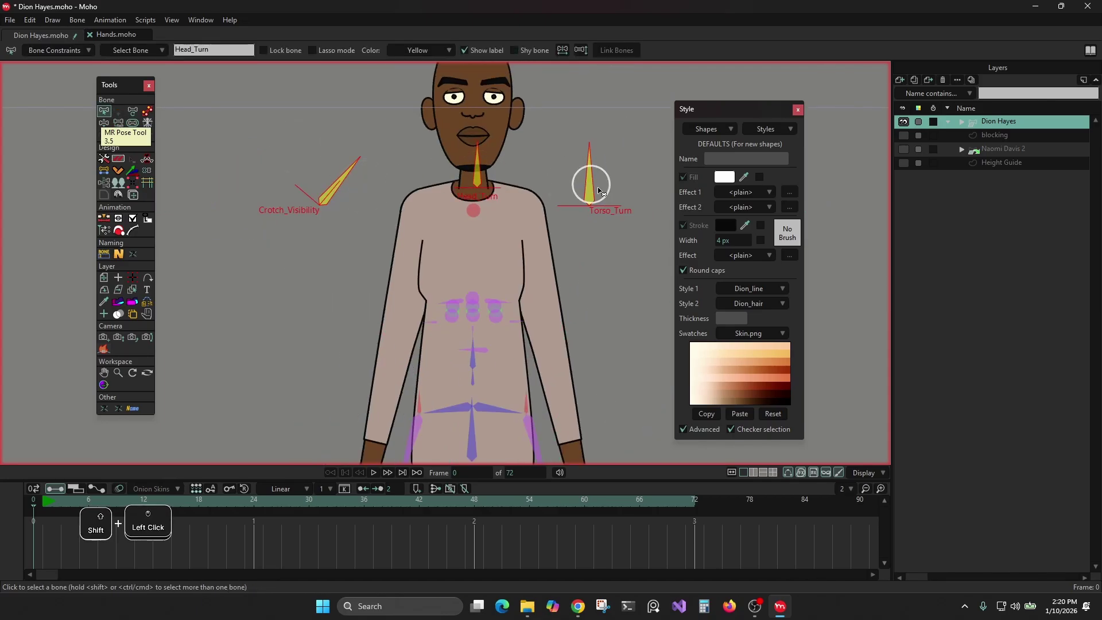
left_click_drag(600, 191, 476, 91)
left_click(536, 200, "shift")
left_click(133, 111)
left_click_drag(499, 298, 515, 229)
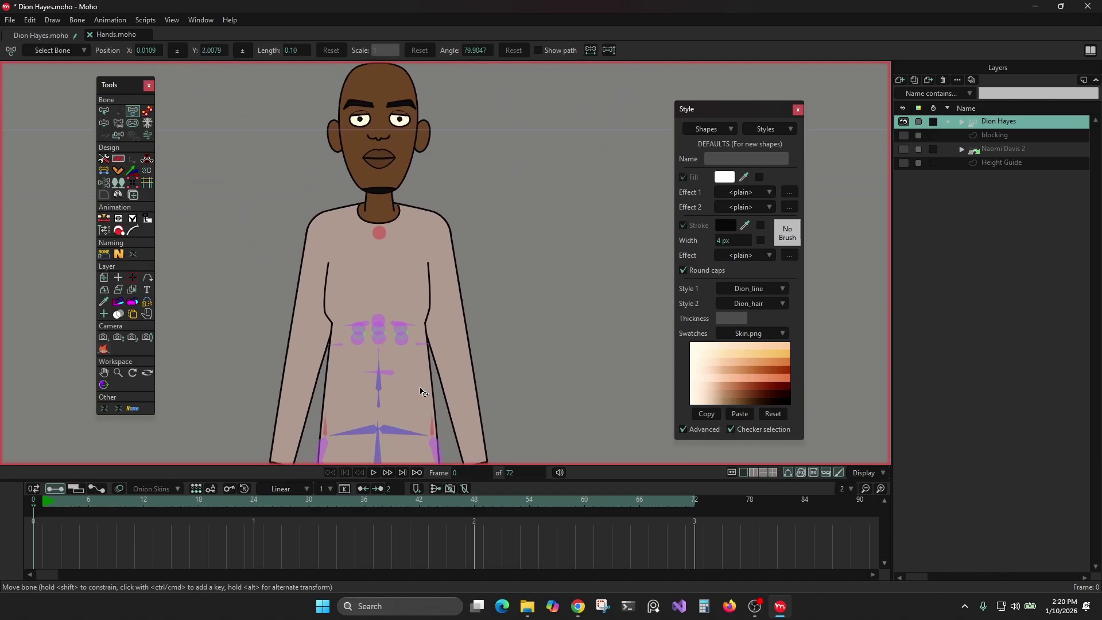
- Move the head bone with its attached face bones up to the chin, at about X 0, Y 0.873
left_click(104, 111)
left_click(166, 142)
left_click(132, 110)
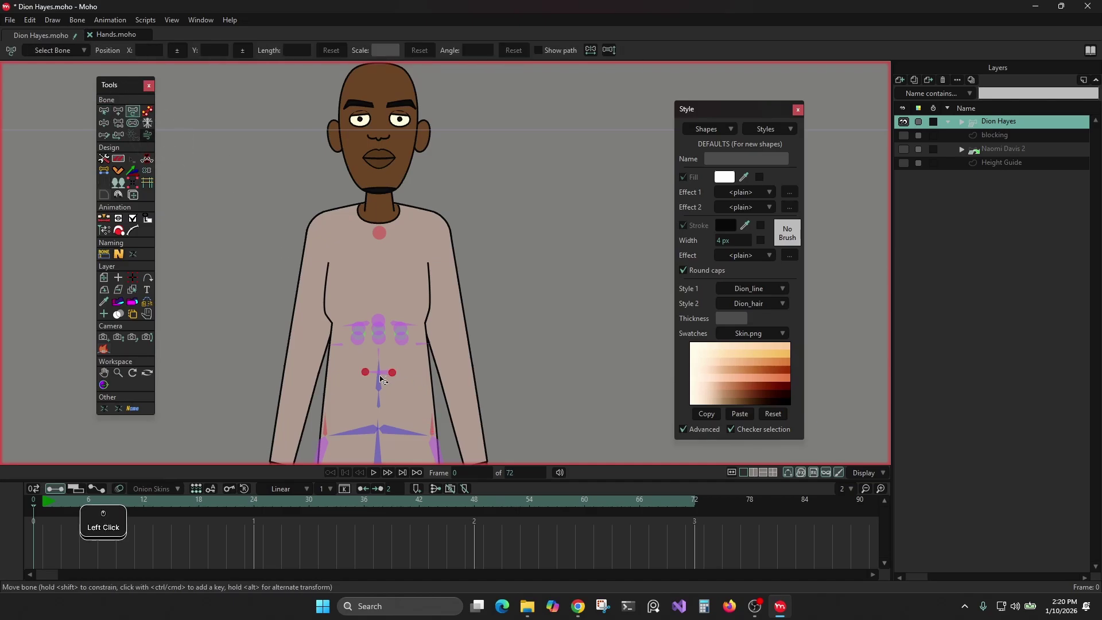
left_click_drag(381, 378, 371, 187)
left_click_drag(500, 225, 536, 341)
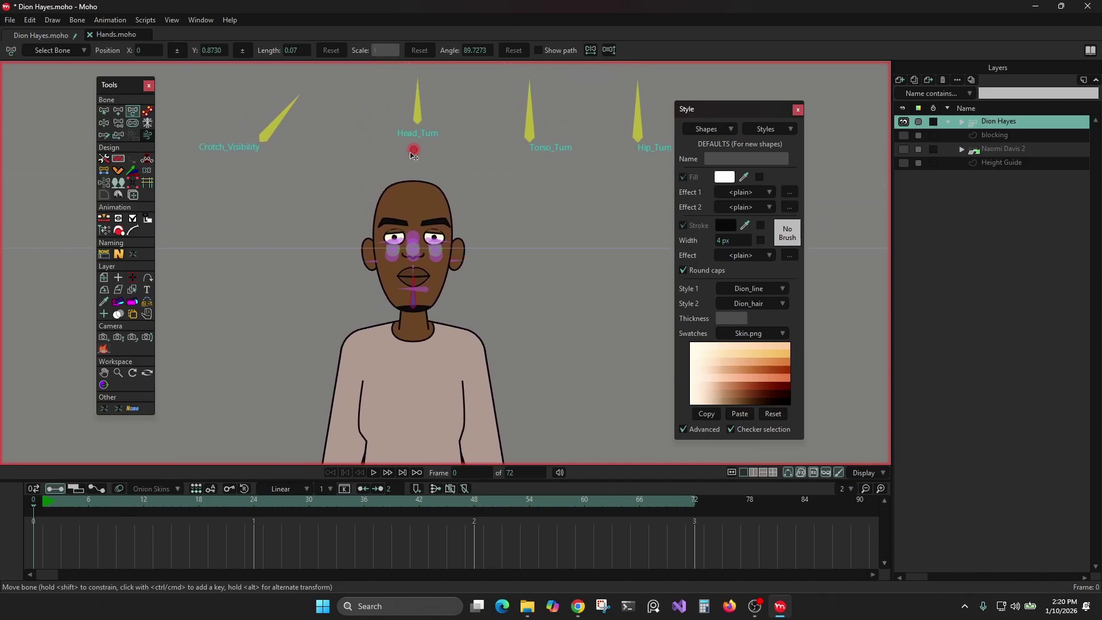
left_click_drag(560, 371, 558, 319)
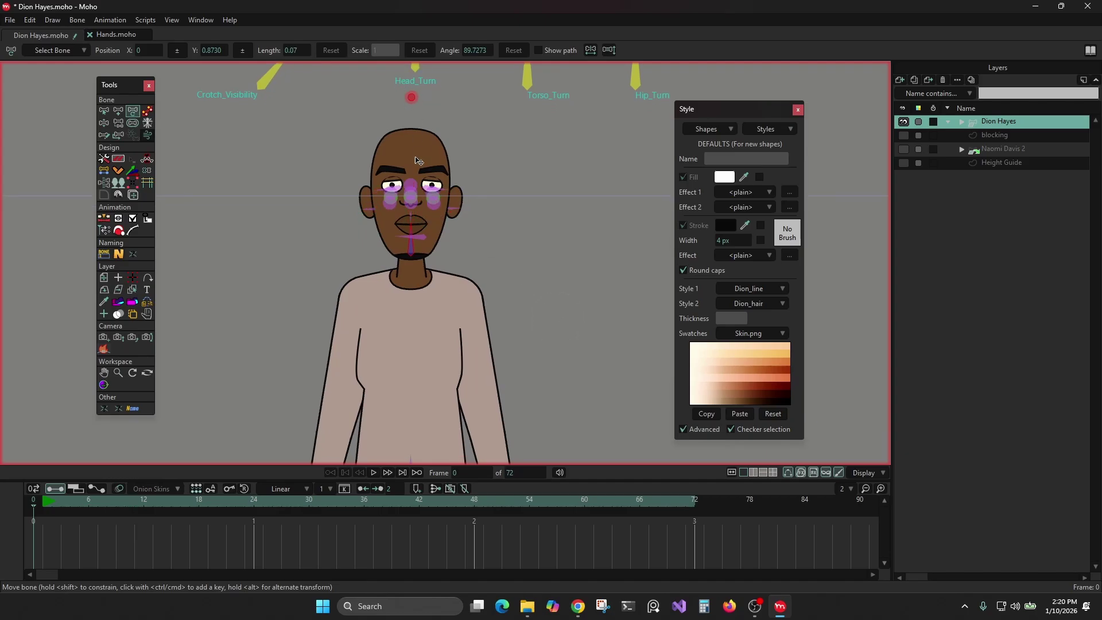
- Move the Neck bone up to the base of the character's neck, at about X 0, Y 0.825, and check its fit
left_click_drag(593, 361, 581, 131)
left_click_drag(546, 293, 559, 370)
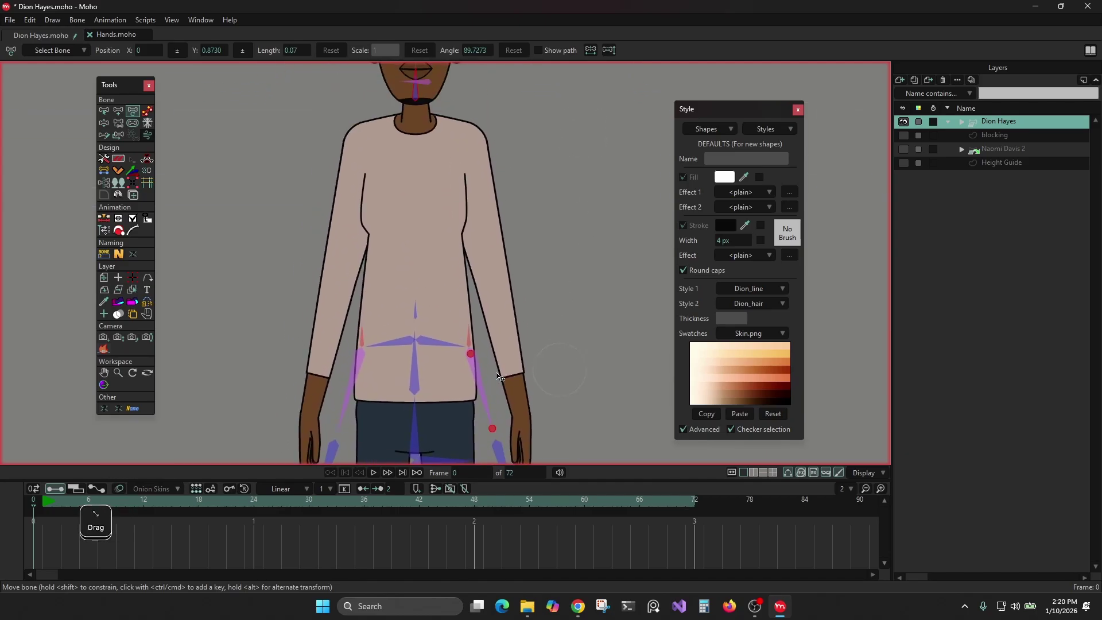
left_click_drag(415, 303, 427, 124)
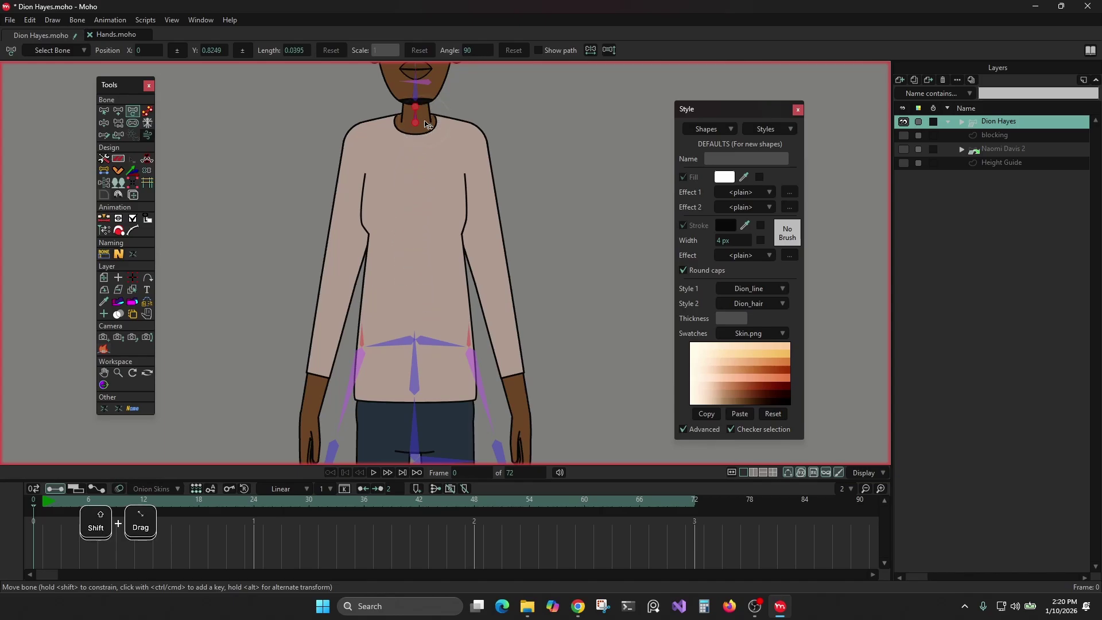
scroll(445, 258, "up", 2)
scroll(440, 263, "down", 2)
left_click_drag(425, 202, 435, 232)
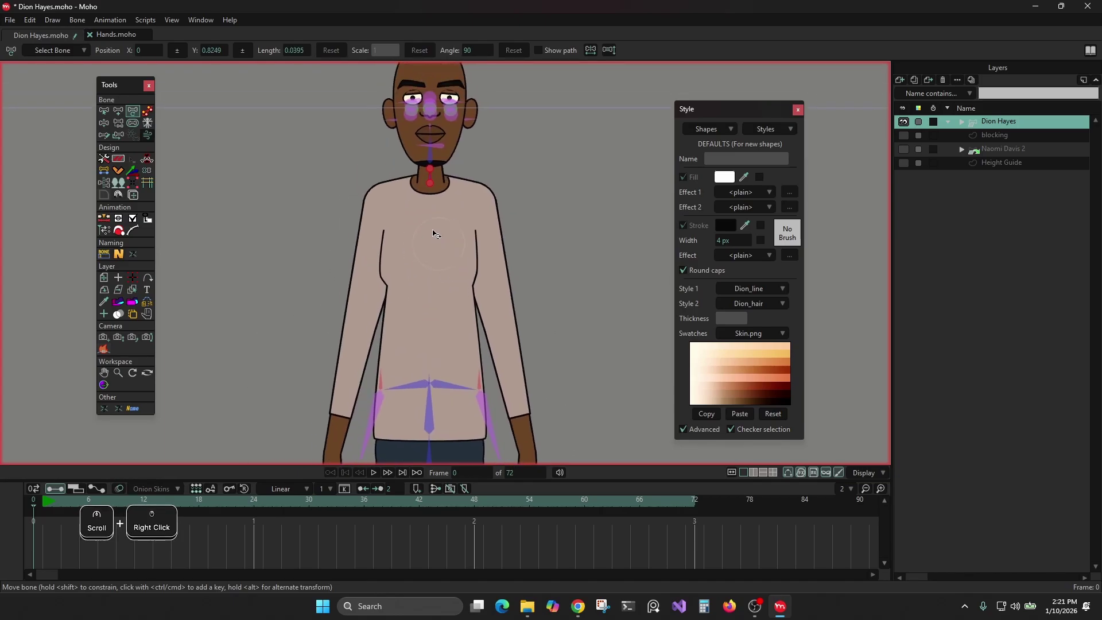
scroll(435, 225, "up", 3)
scroll(435, 221, "up", 3)
left_click_drag(442, 181, 484, 373)
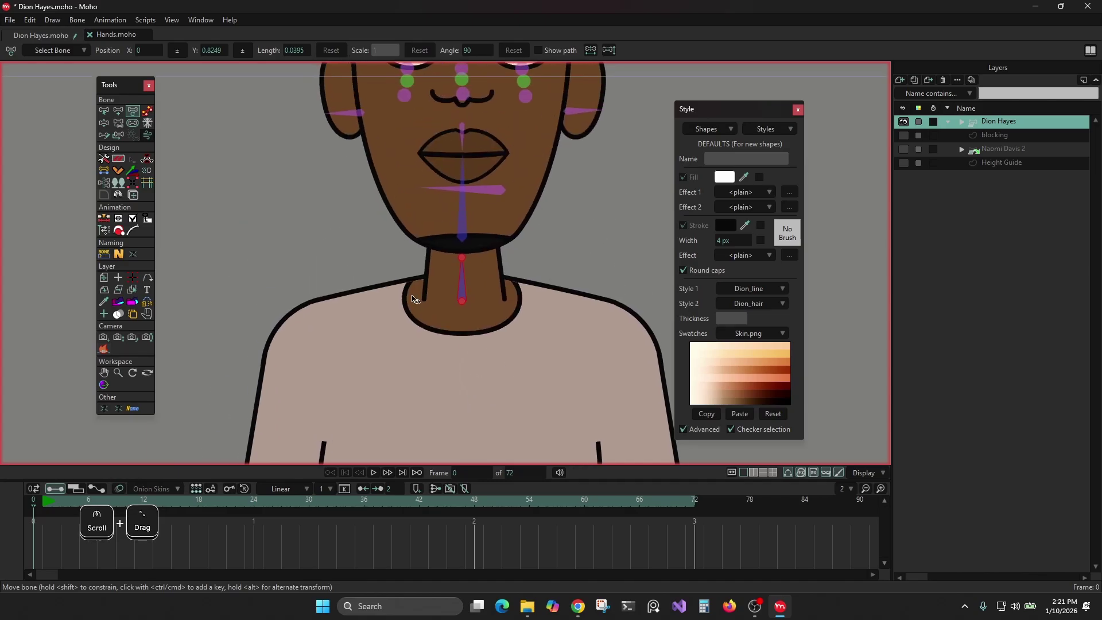
left_click(104, 109)
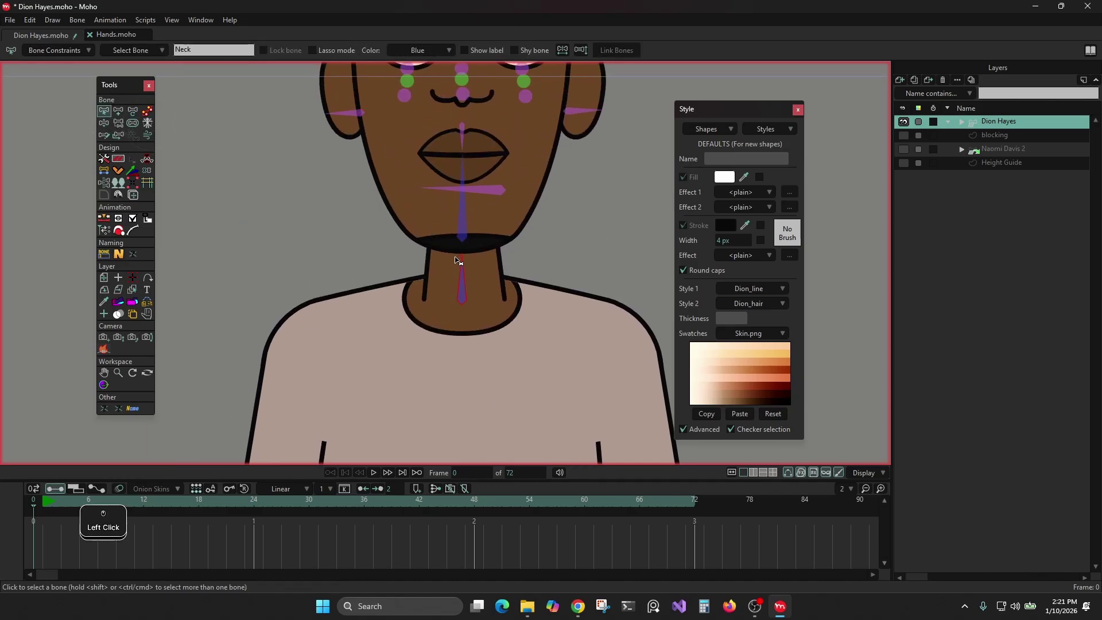
scroll(457, 259, "down", 2)
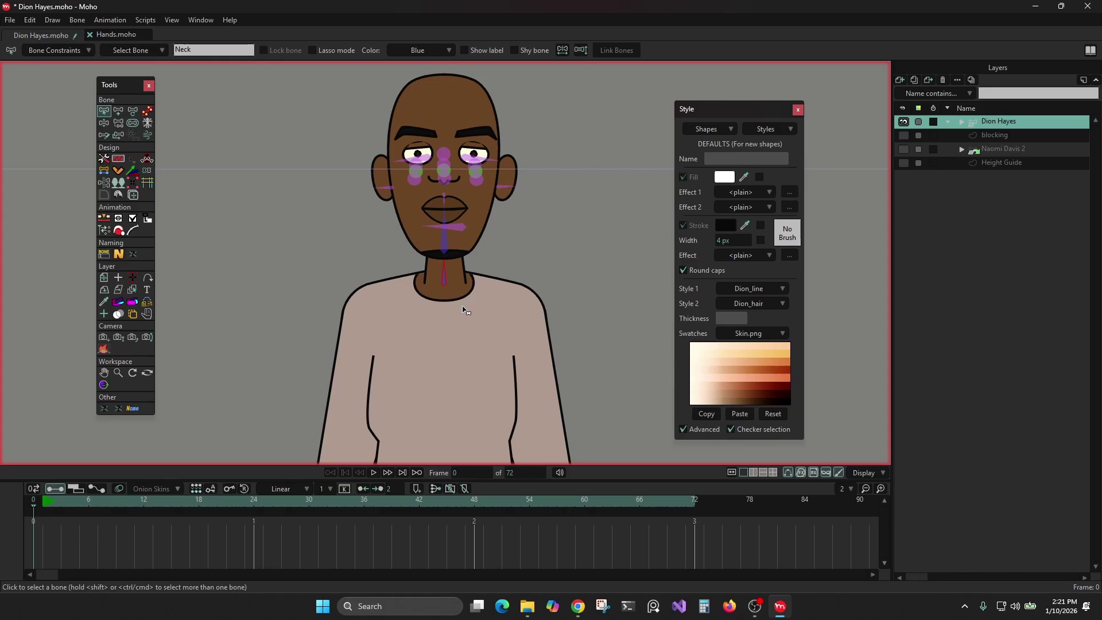
scroll(426, 321, "up", 2)
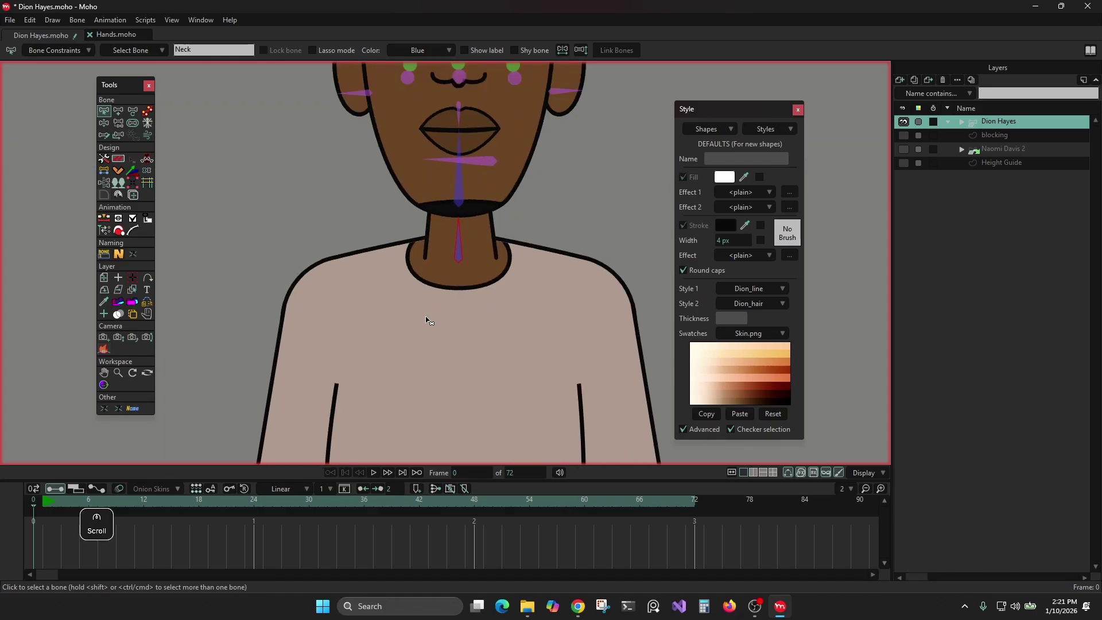
- Make the Shoulders vector layer active by picking it from the shoulder artwork
left_click_drag(483, 261, 511, 155)
scroll(499, 291, "down", 5)
scroll(509, 263, "down", 3)
left_click_drag(515, 281, 510, 189)
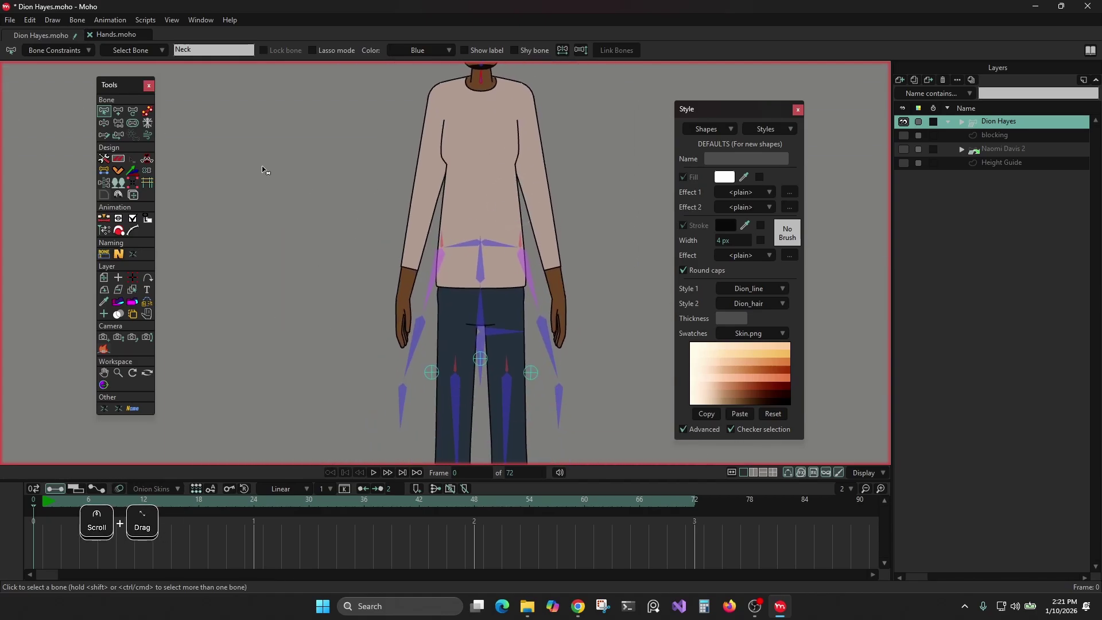
left_click(135, 110)
left_click_drag(422, 179, 432, 229)
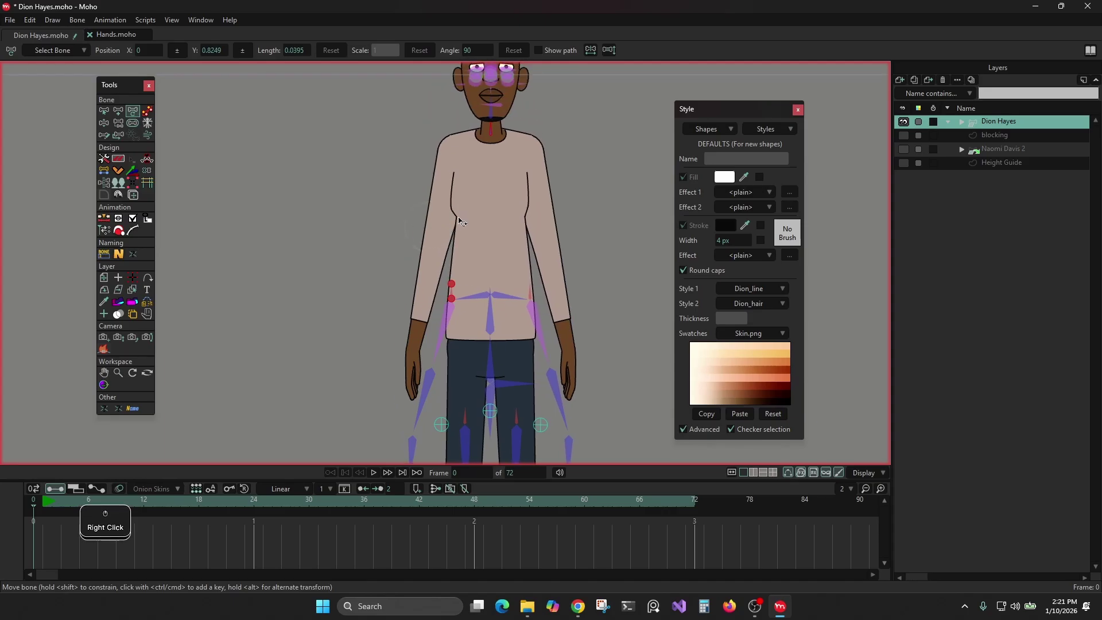
right_click(465, 137, "alt")
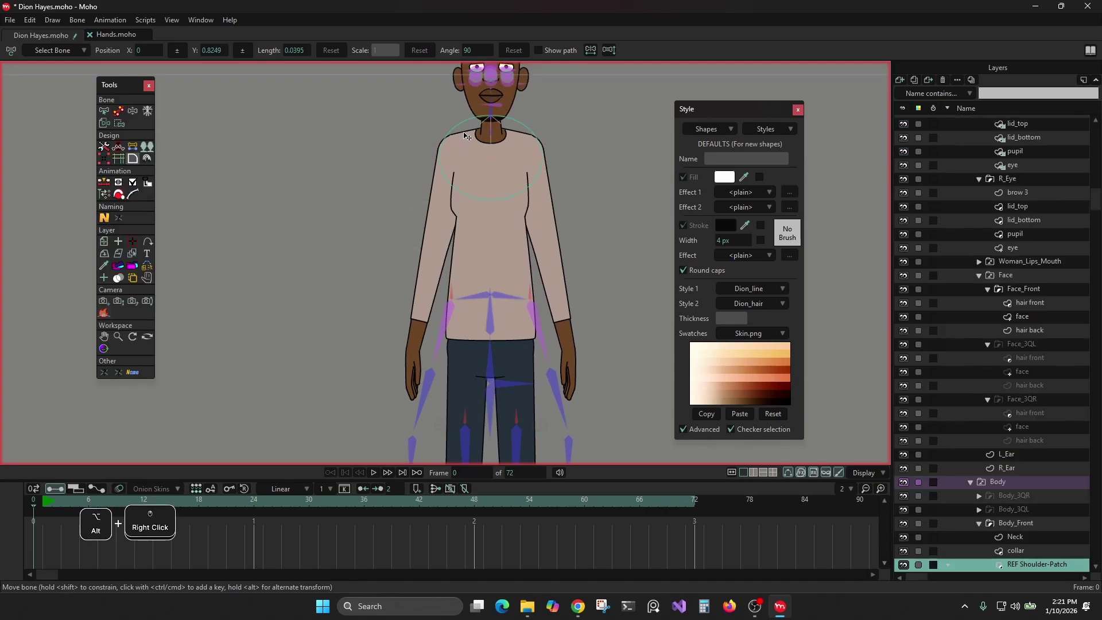
right_click(465, 136, "alt")
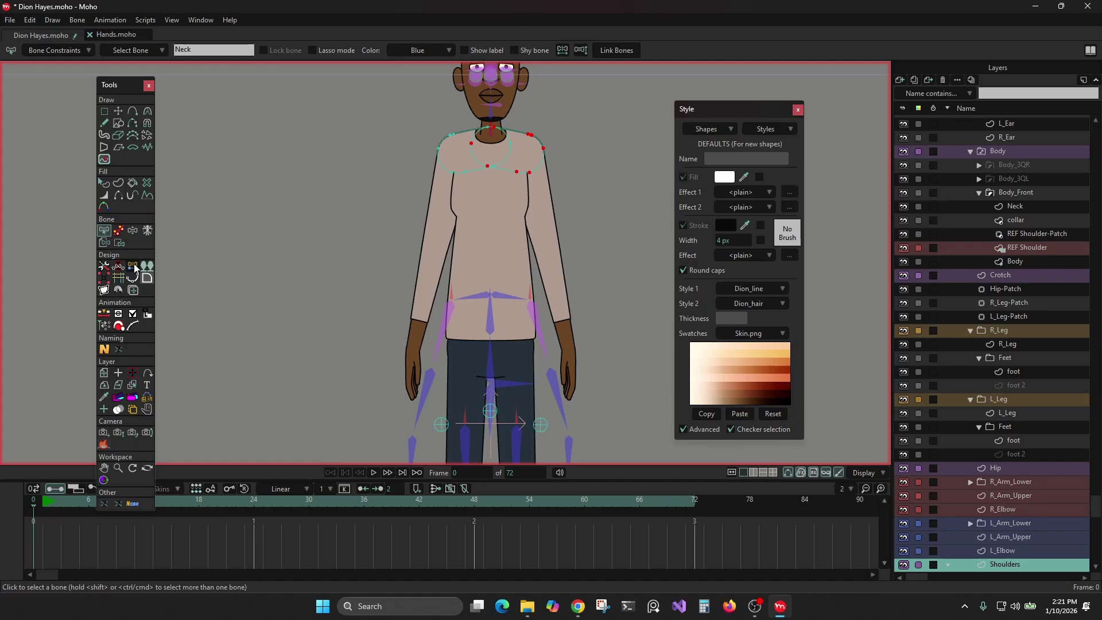
- Select the points of the central circle on the Shoulders layer and capture their centre coordinates with the coordinates tool
left_click(133, 267)
scroll(443, 235, "up", 5)
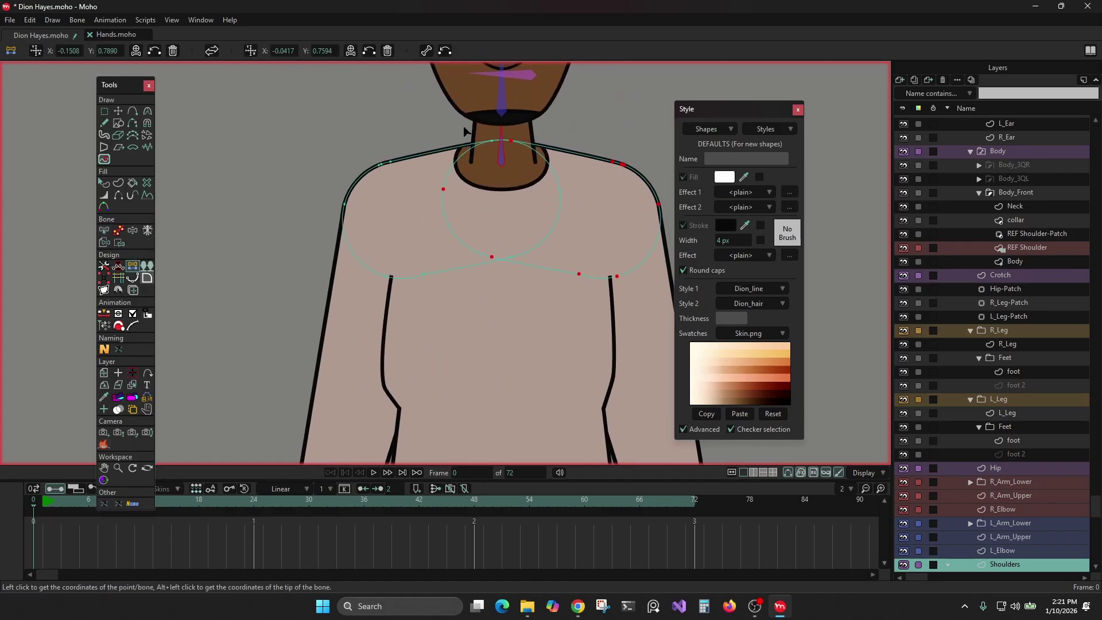
left_click_drag(425, 120, 568, 265)
left_click(39, 50)
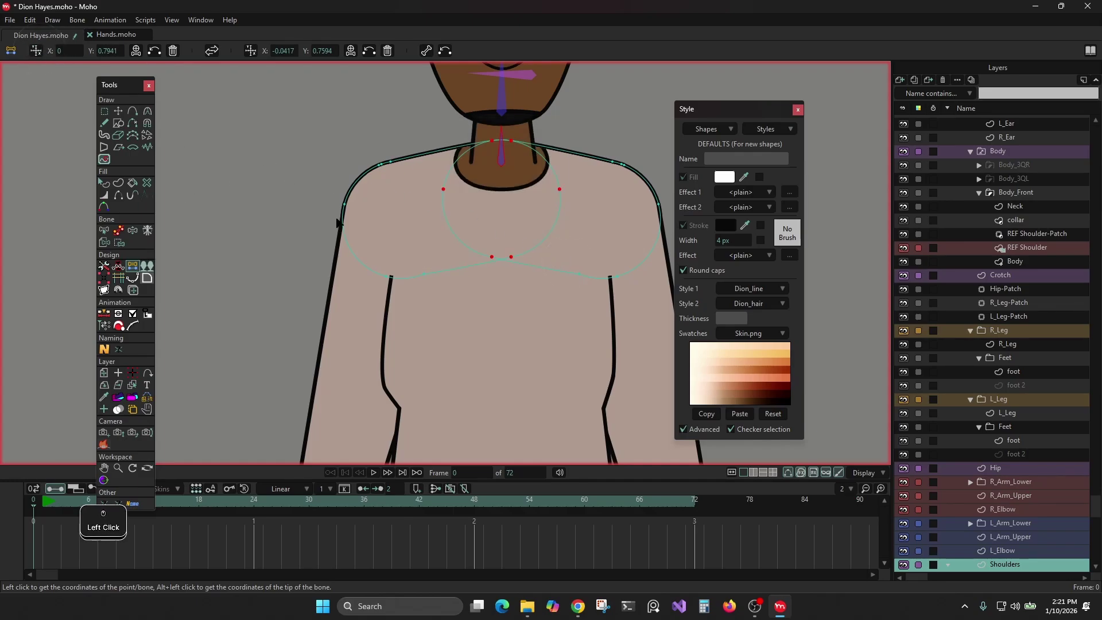
- Move both shoulder bones, with their attached arm bones, to the captured chest coordinates X 0, Y 0.7941 on the rig layer
left_click_drag(498, 358, 487, 249)
scroll(487, 249, "down", 5)
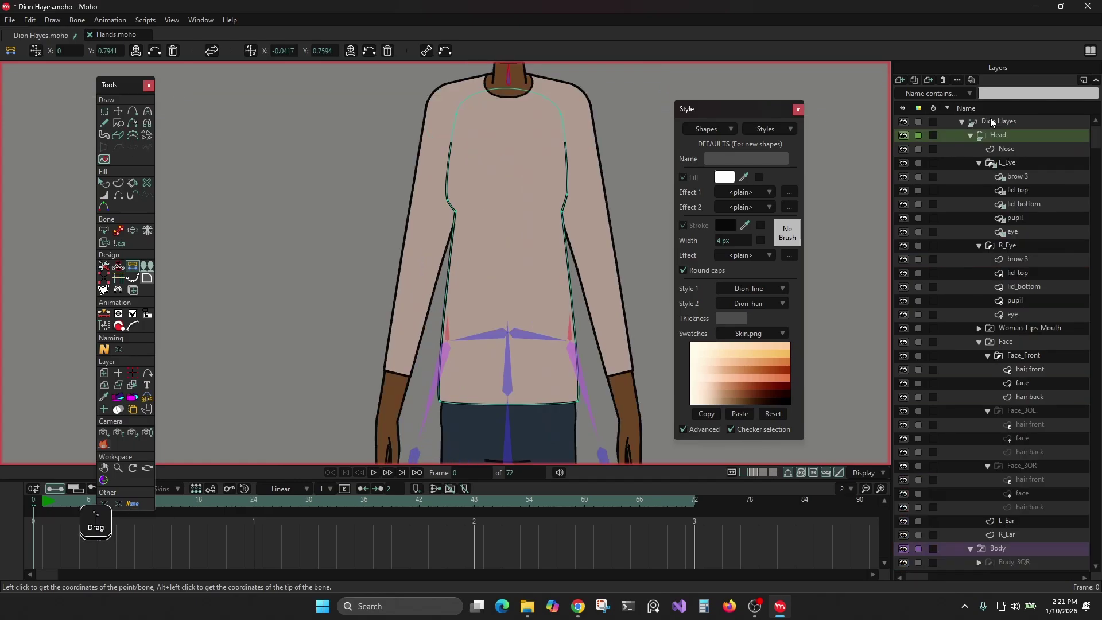
left_click(991, 121)
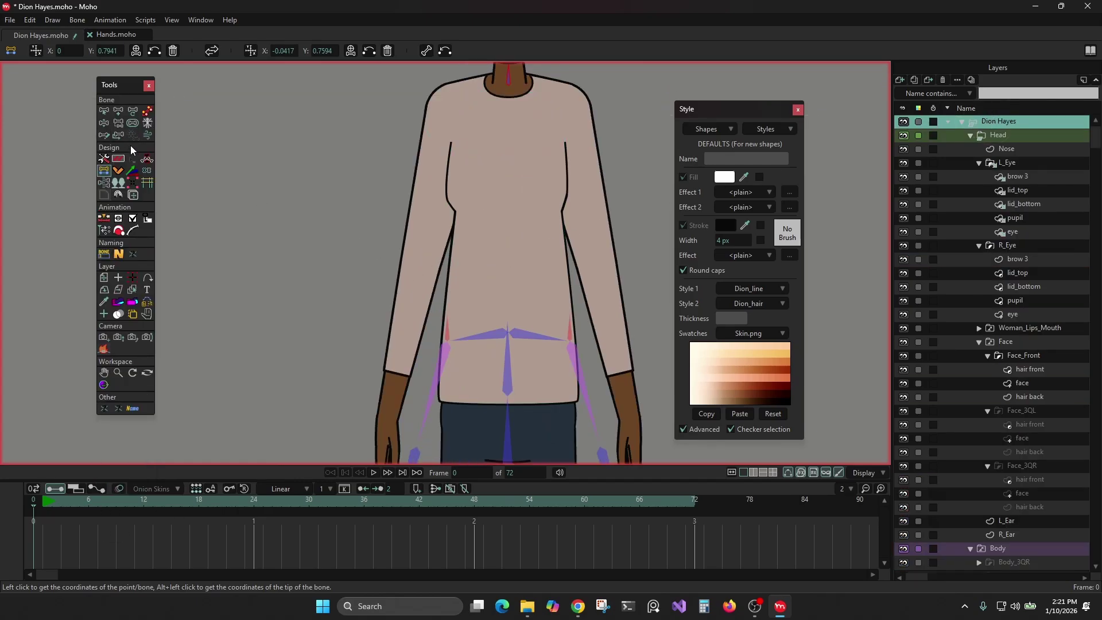
left_click(108, 111)
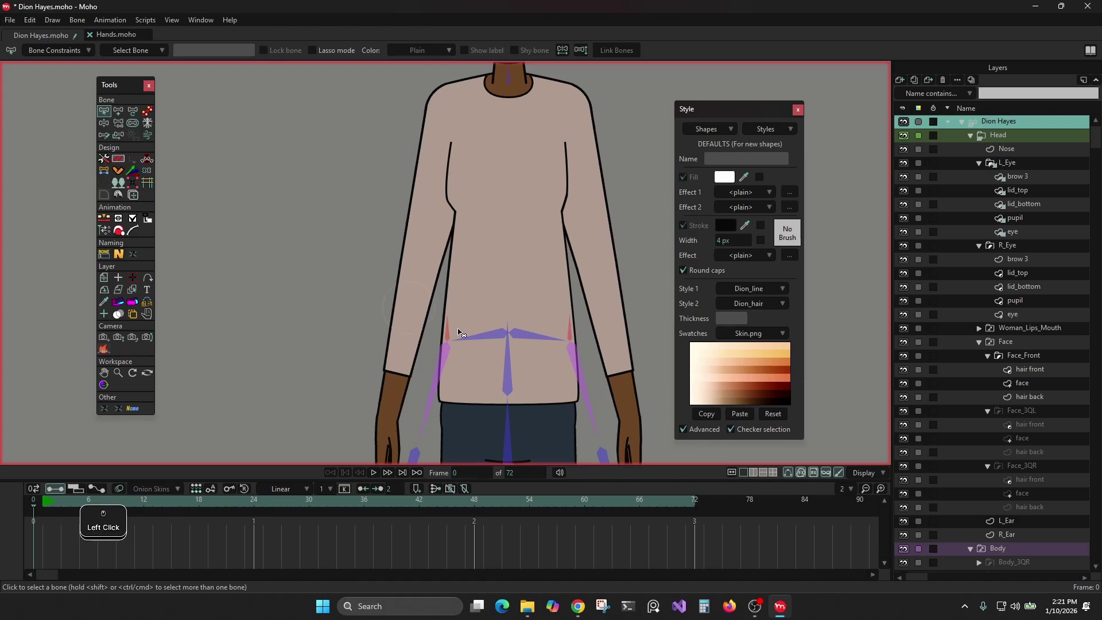
left_click(490, 331)
left_click(539, 335, "shift")
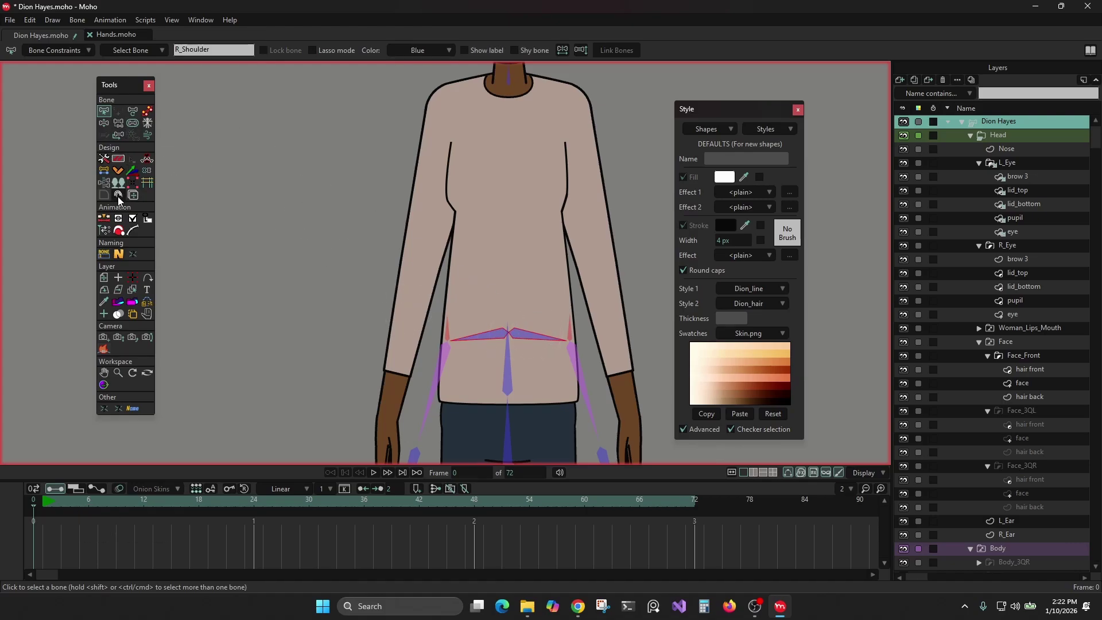
left_click(104, 170)
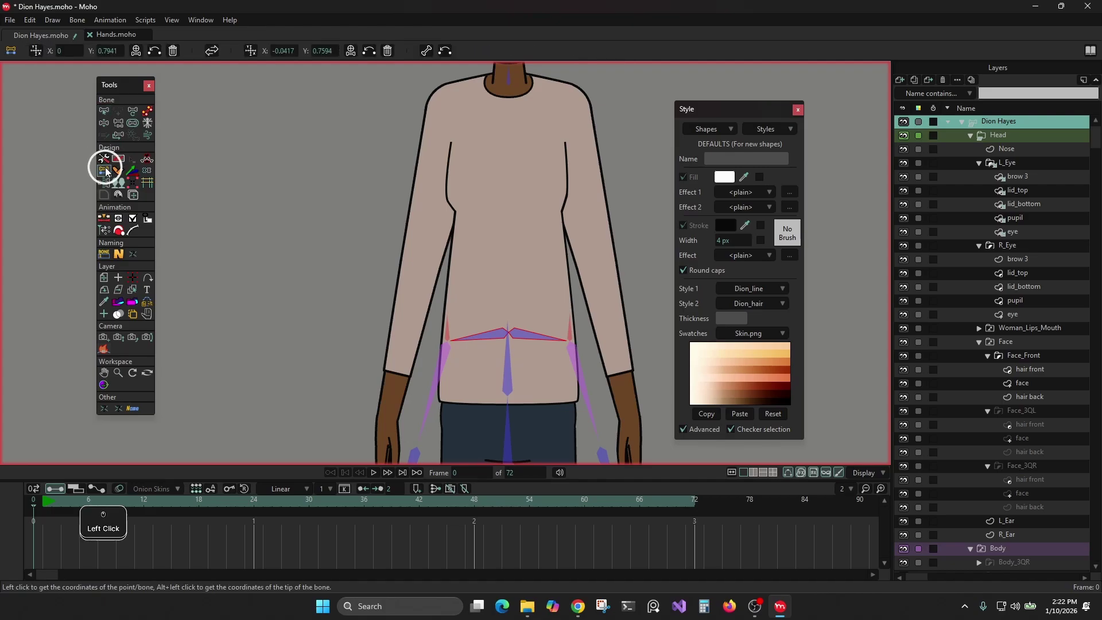
left_click(154, 49)
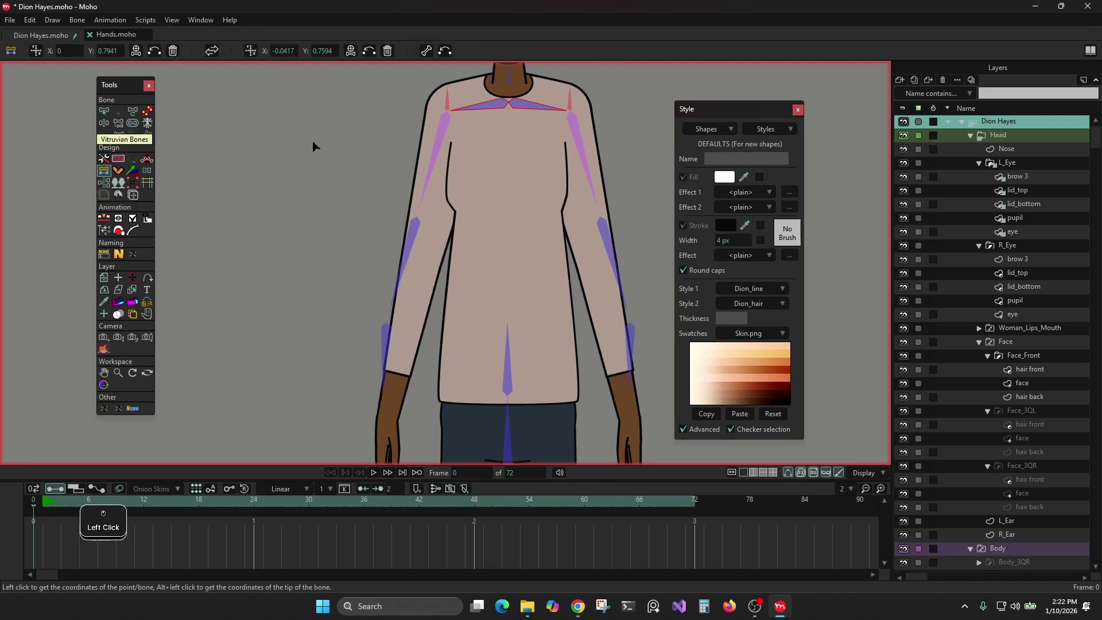
- Reparent the lower spine bone and the downward pelvis bone to the horizontal hip bone
left_click_drag(305, 242, 297, 167)
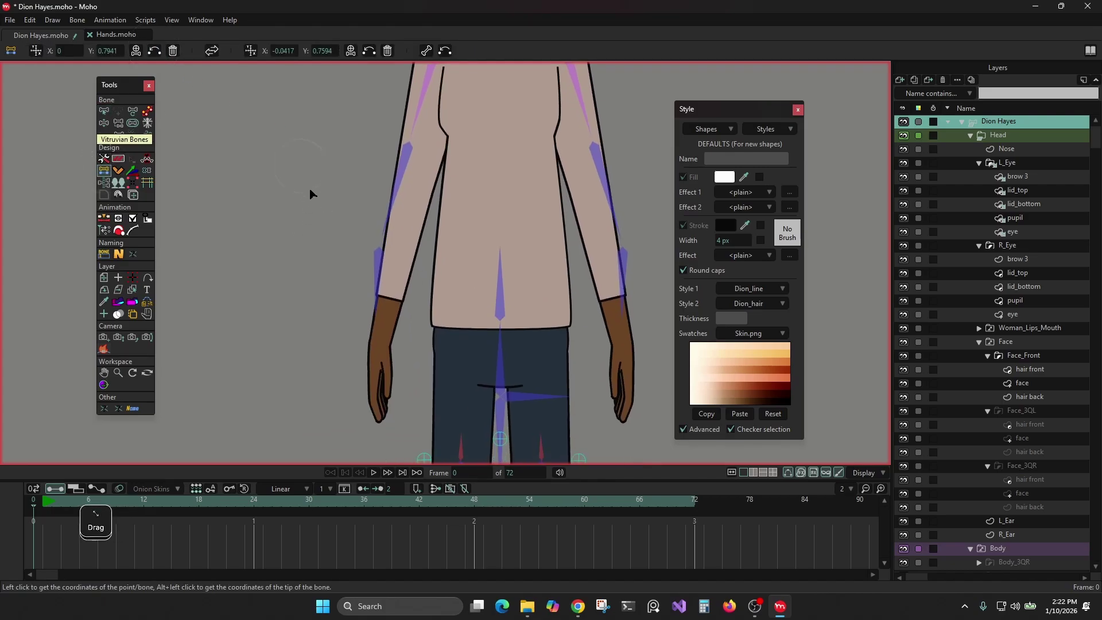
scroll(325, 221, "down", 2)
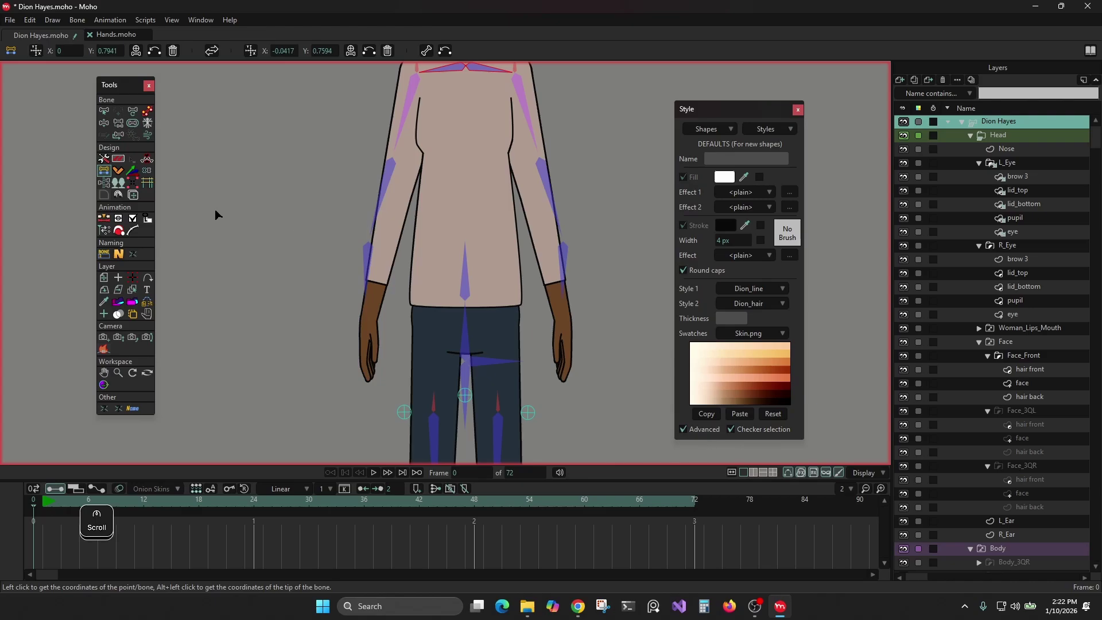
left_click(118, 126)
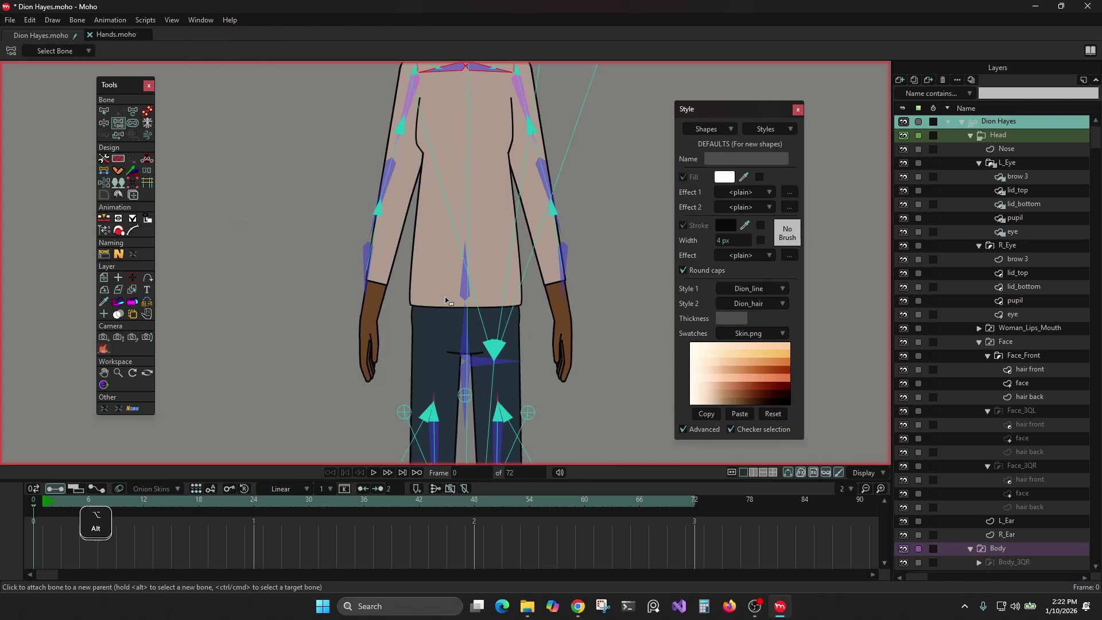
left_click(464, 325, "alt")
left_click(466, 367, "alt+shift")
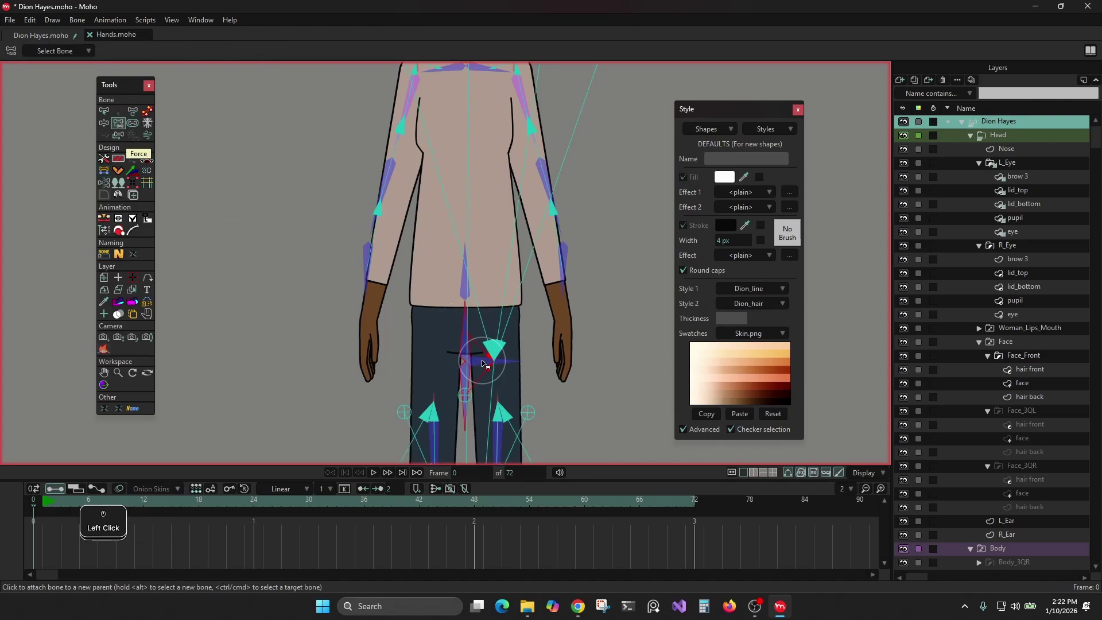
left_click(104, 111)
left_click(194, 144)
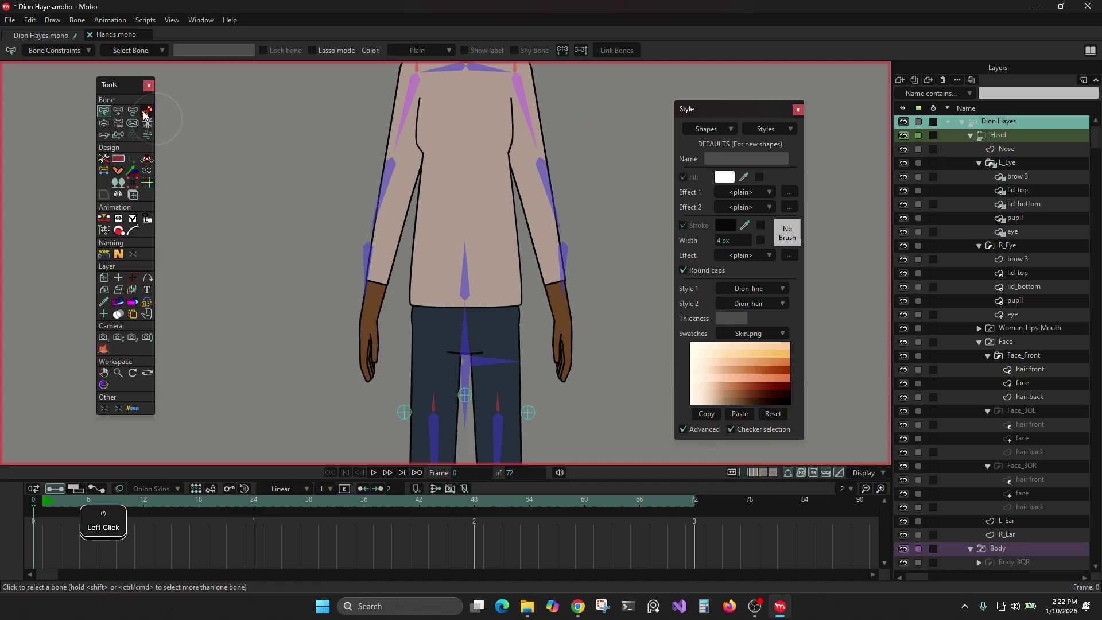
- Reparent the upper spine bone to the lower spine bone
left_click(133, 112)
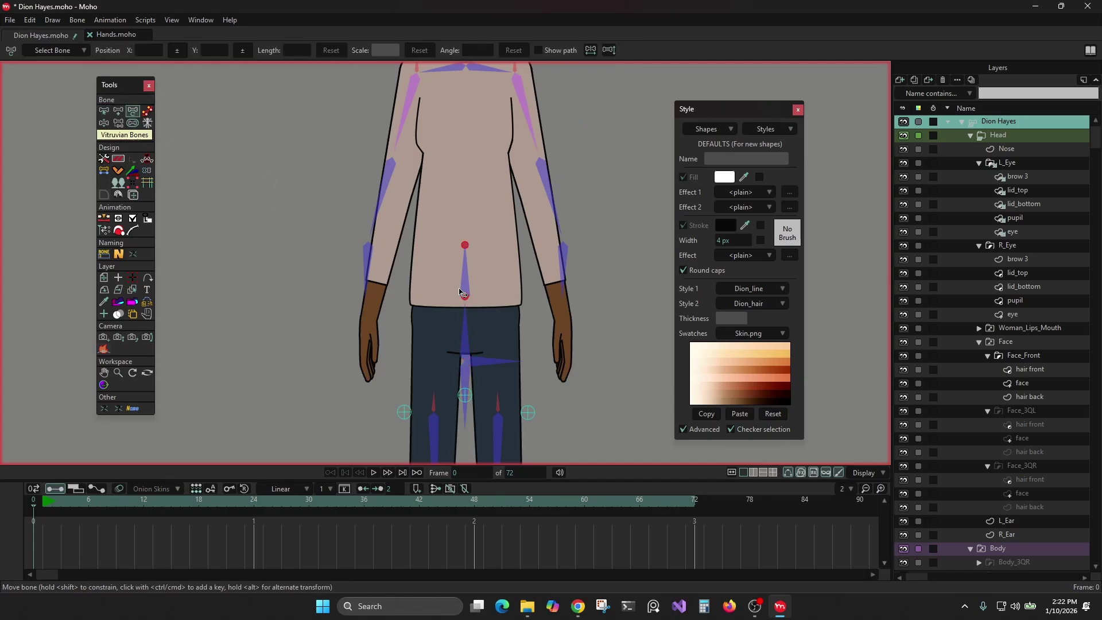
left_click(119, 124)
left_click(189, 158)
left_click(467, 295, "alt")
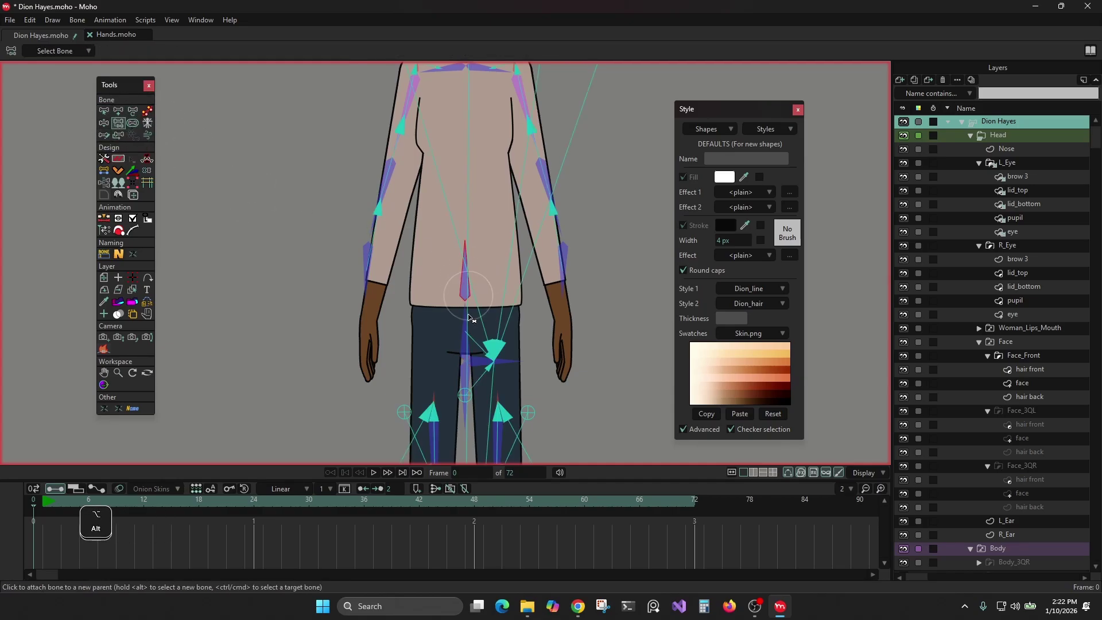
left_click(462, 328)
- Move the horizontal hip bone with its attached bones up to the waistline, and pull the downward pelvis bone's tip up to the crotch line
left_click(132, 112)
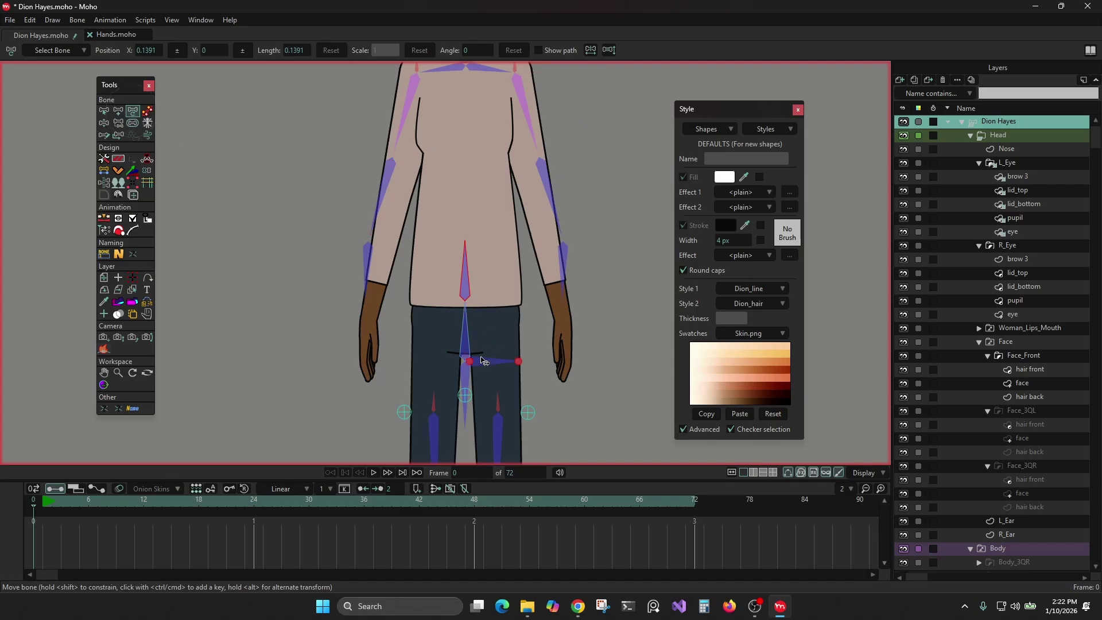
left_click_drag(470, 364, 475, 310)
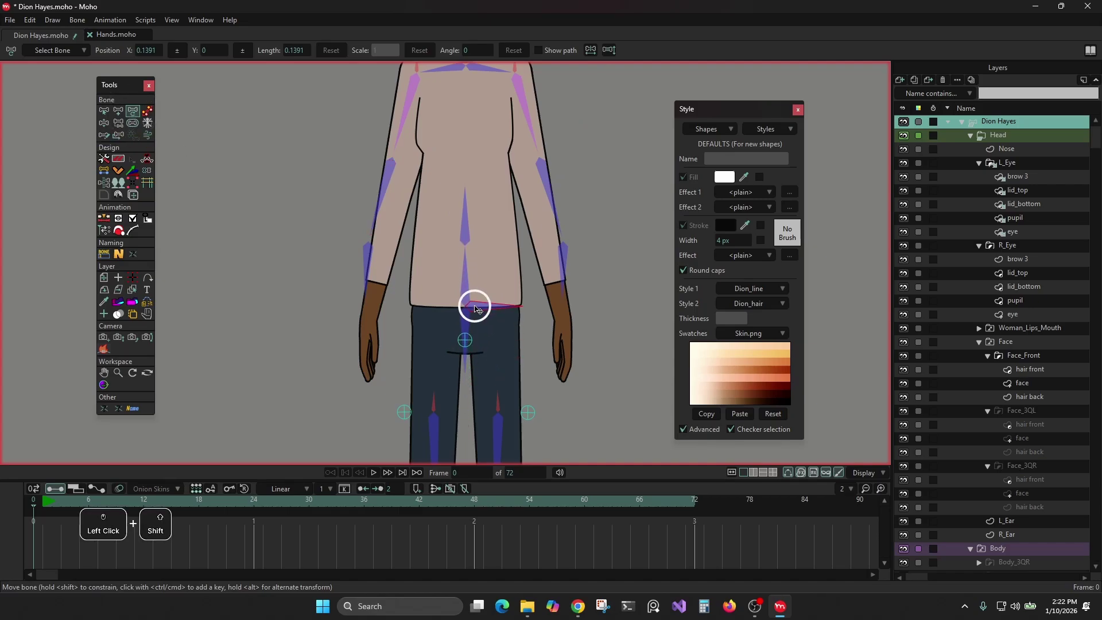
left_click(465, 364)
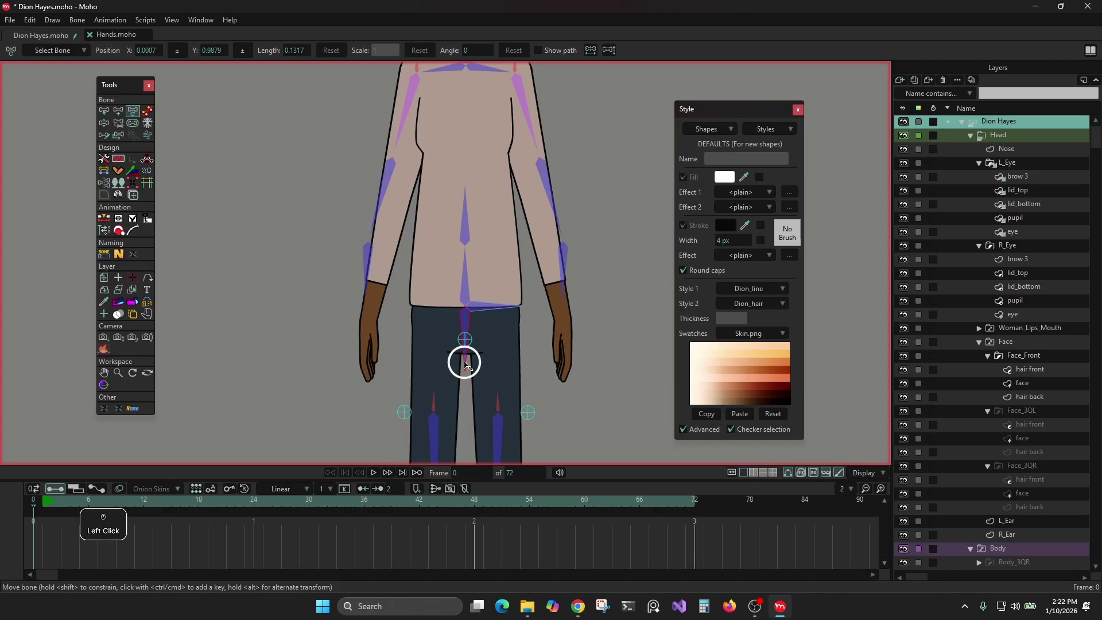
left_click_drag(464, 362, 462, 330)
scroll(509, 354, "up", 2)
left_click_drag(529, 423, 531, 329)
key("ctrl+z")
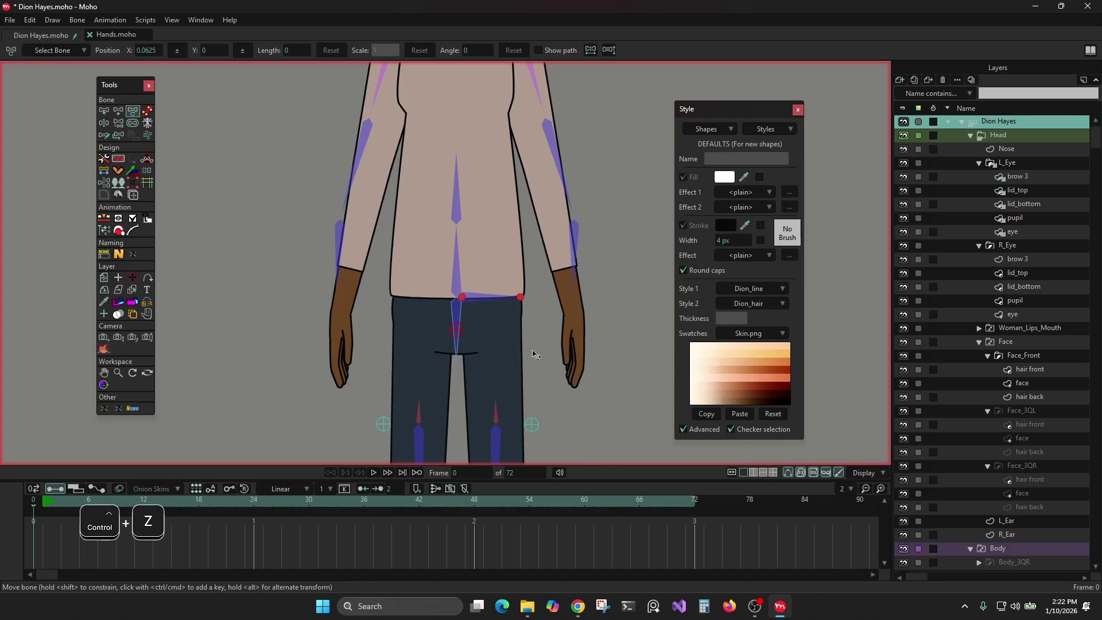
left_click(410, 414)
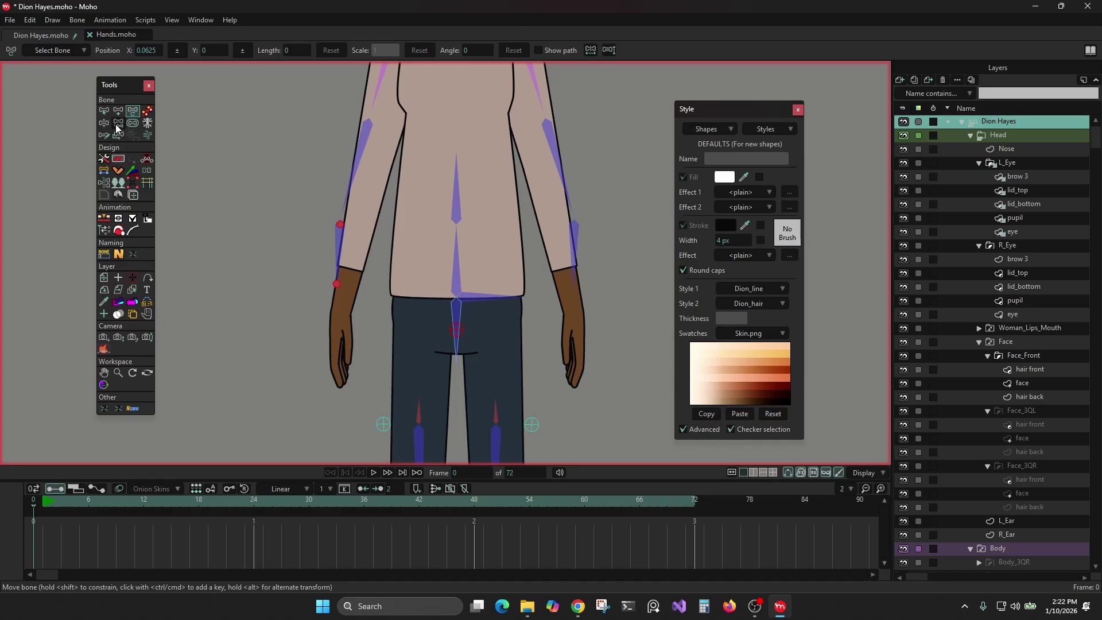
- Make the R_Leg vector layer active from its artwork and capture the leg's top centre point in the first coordinate slot
right_click(420, 362, "alt")
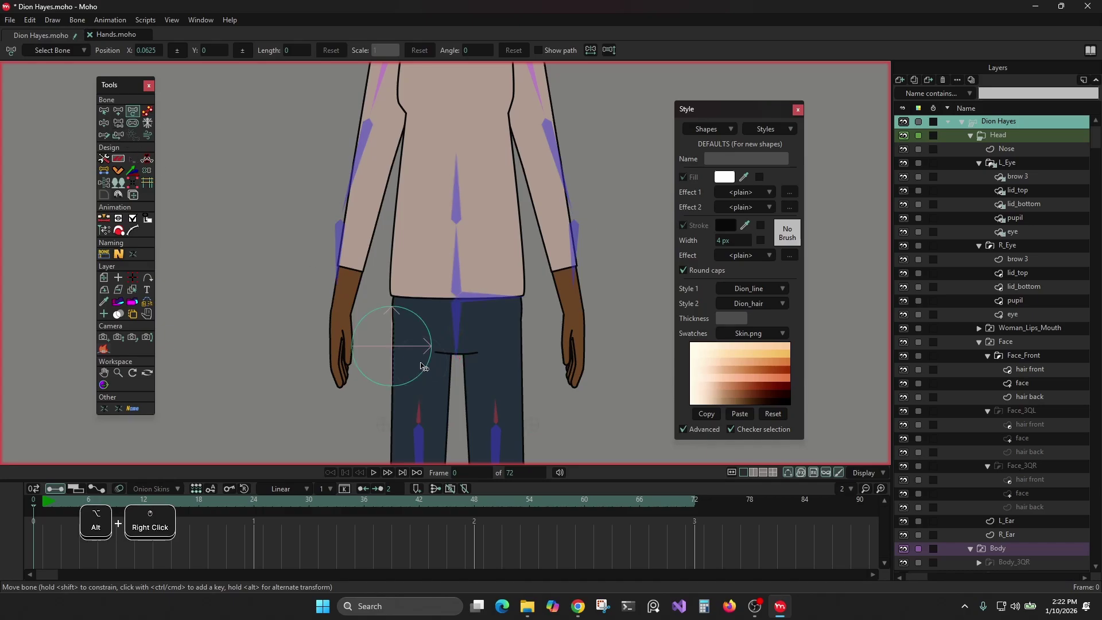
right_click(431, 377, "alt")
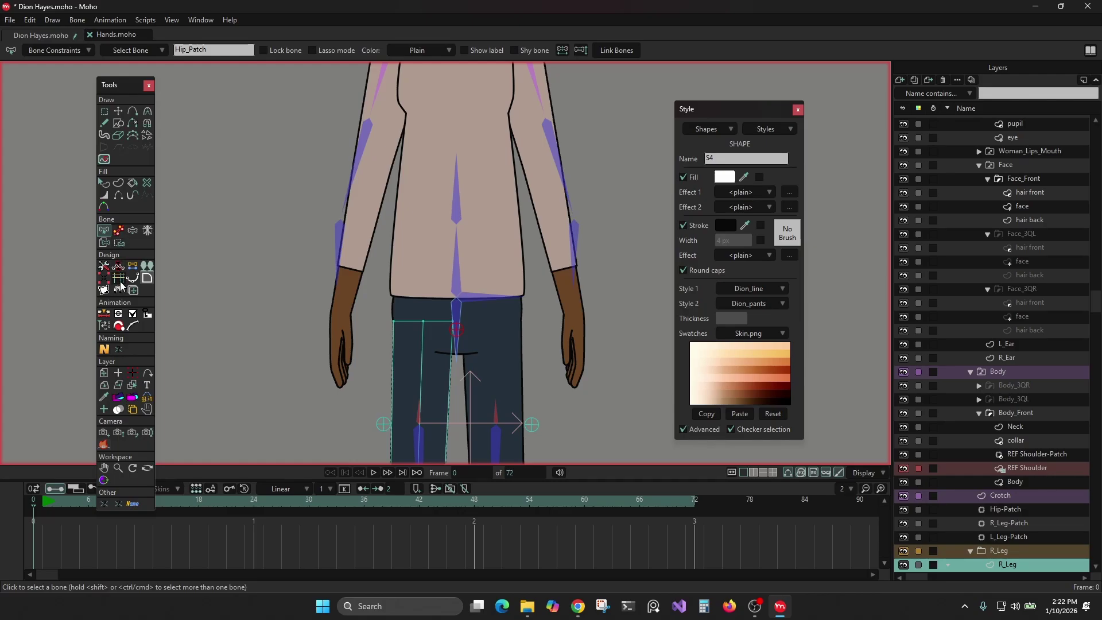
left_click(132, 265)
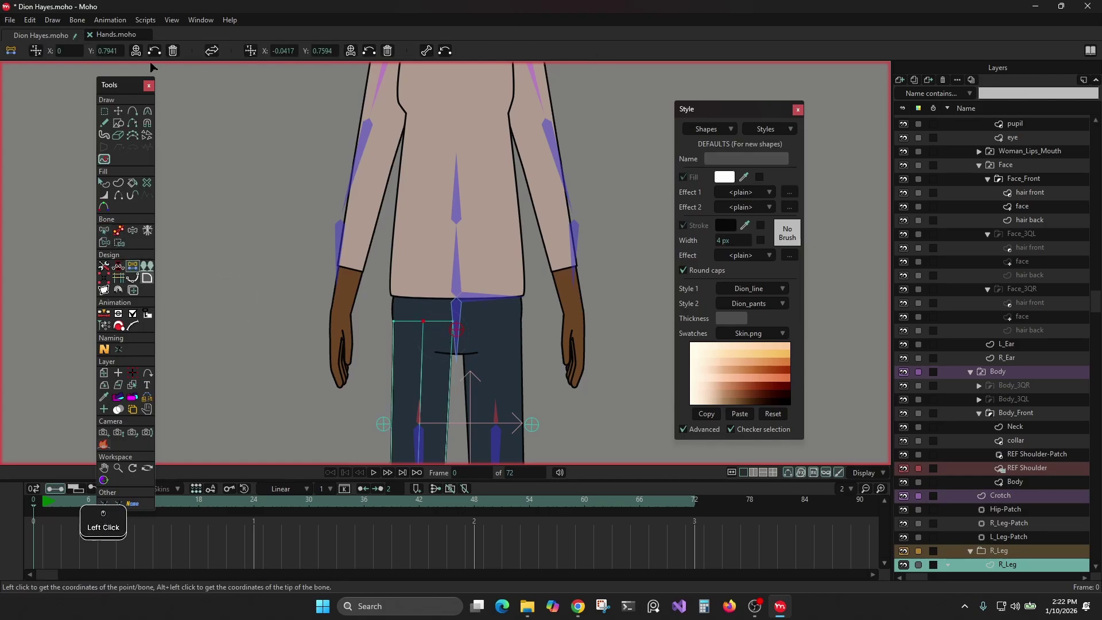
left_click(39, 54)
- Make the L_Leg vector layer active from its artwork and capture the leg's top centre point in the second coordinate slot
right_click(504, 354, "alt")
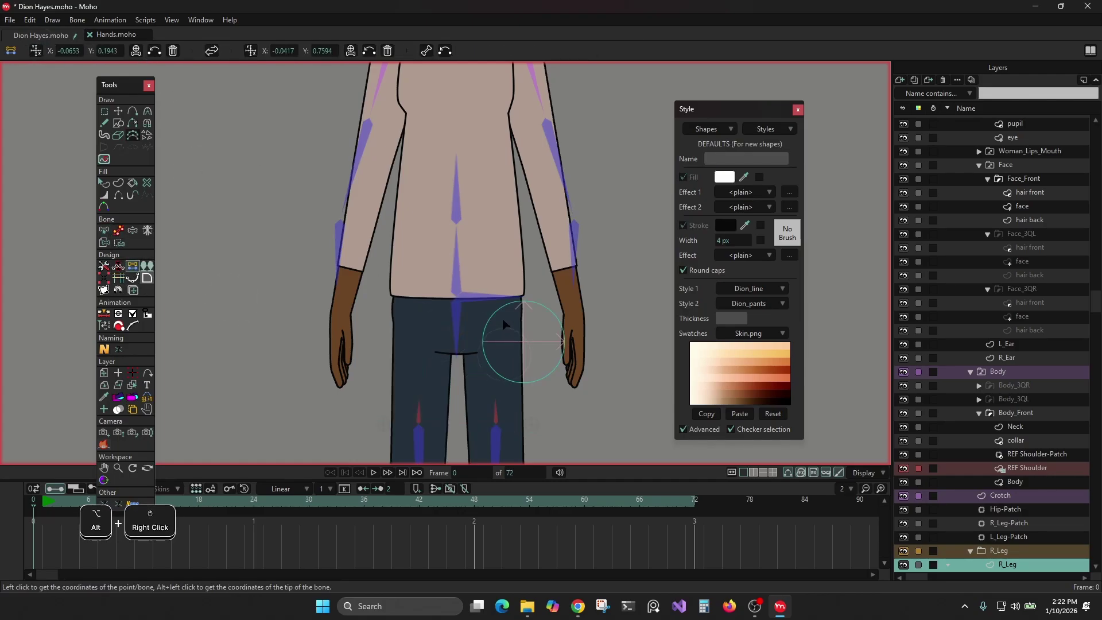
right_click(499, 382, "alt")
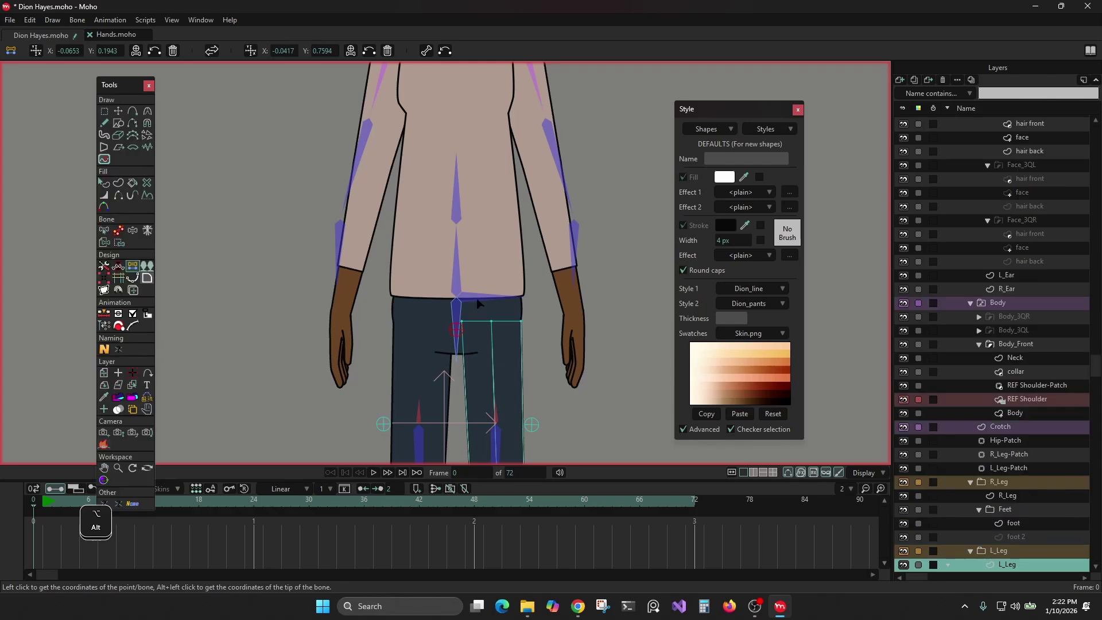
left_click(491, 321)
left_click(251, 50)
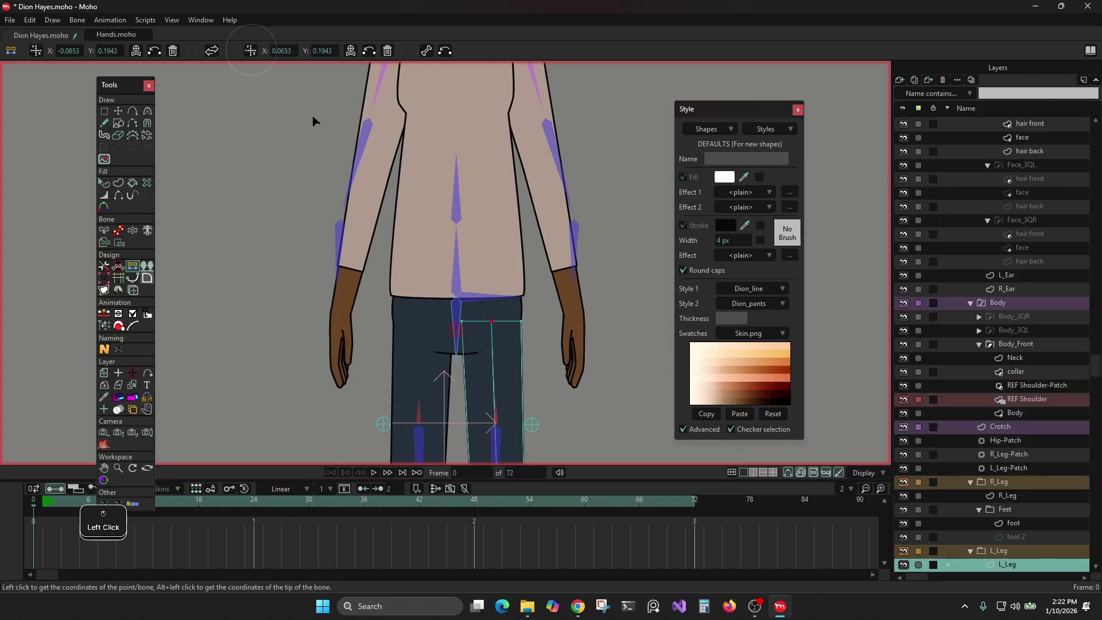
- Return to the rig's bone layer and move the right leg's root bone, with its leg bones, to the captured X -0.0653, Y 0.1943
scroll(498, 357, "down", 6)
left_click_drag(500, 365, 498, 264)
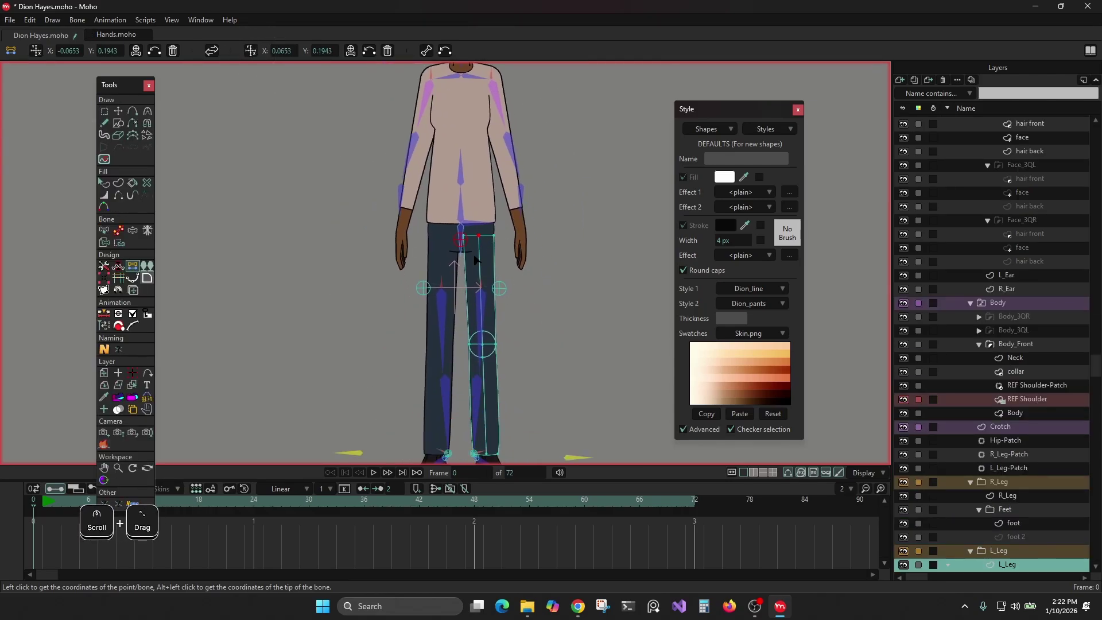
scroll(453, 298, "up", 5)
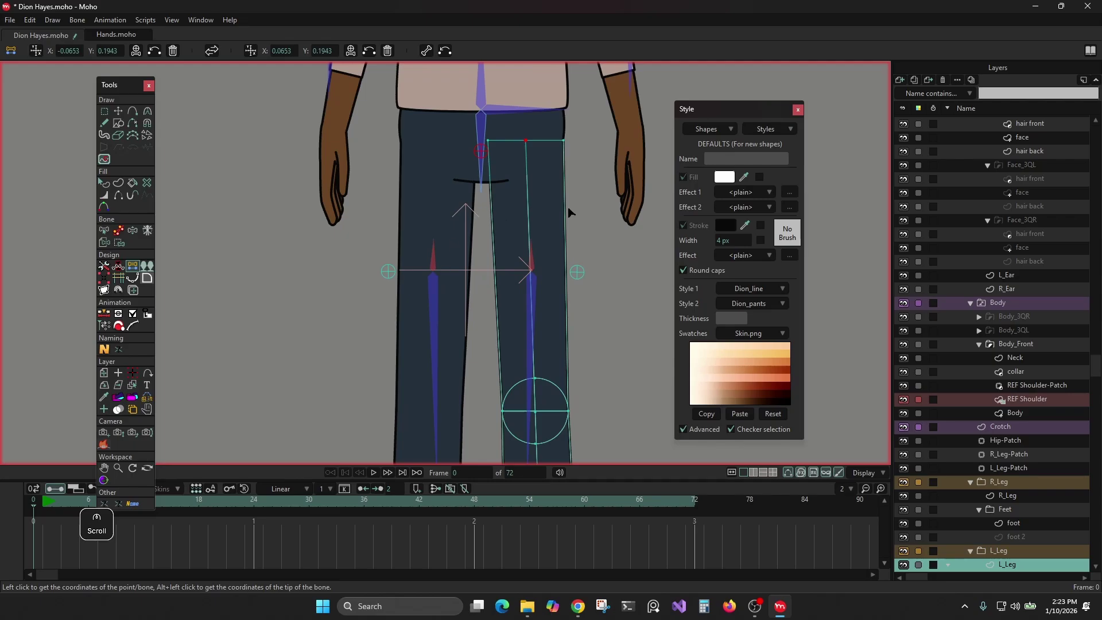
scroll(1020, 158, "up", 1)
left_click_drag(1097, 331, 1081, 119)
left_click(986, 122)
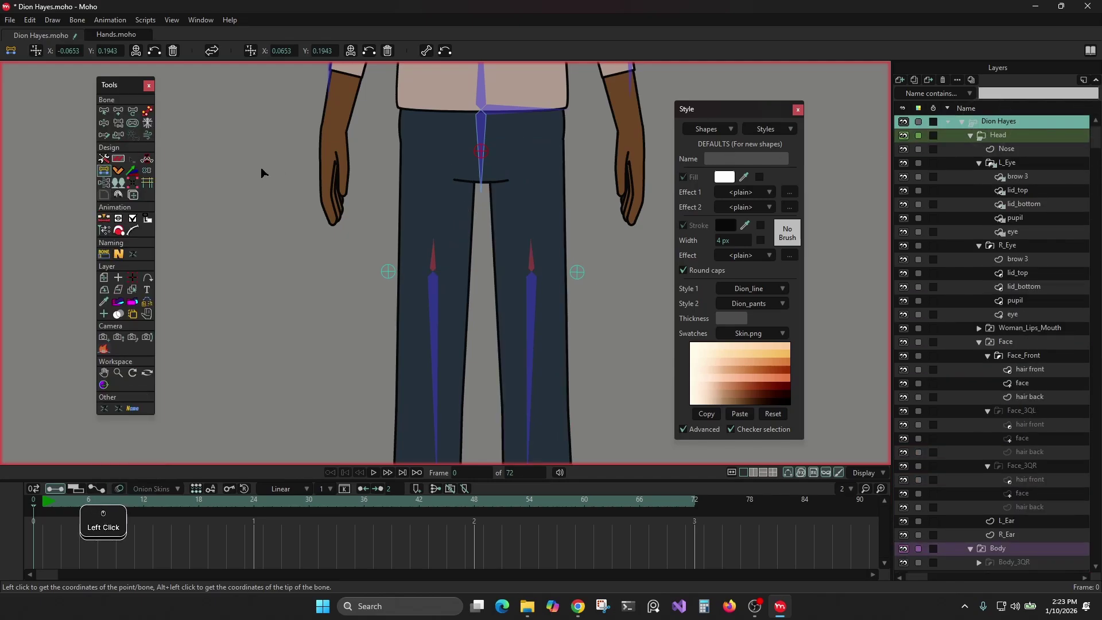
left_click(104, 111)
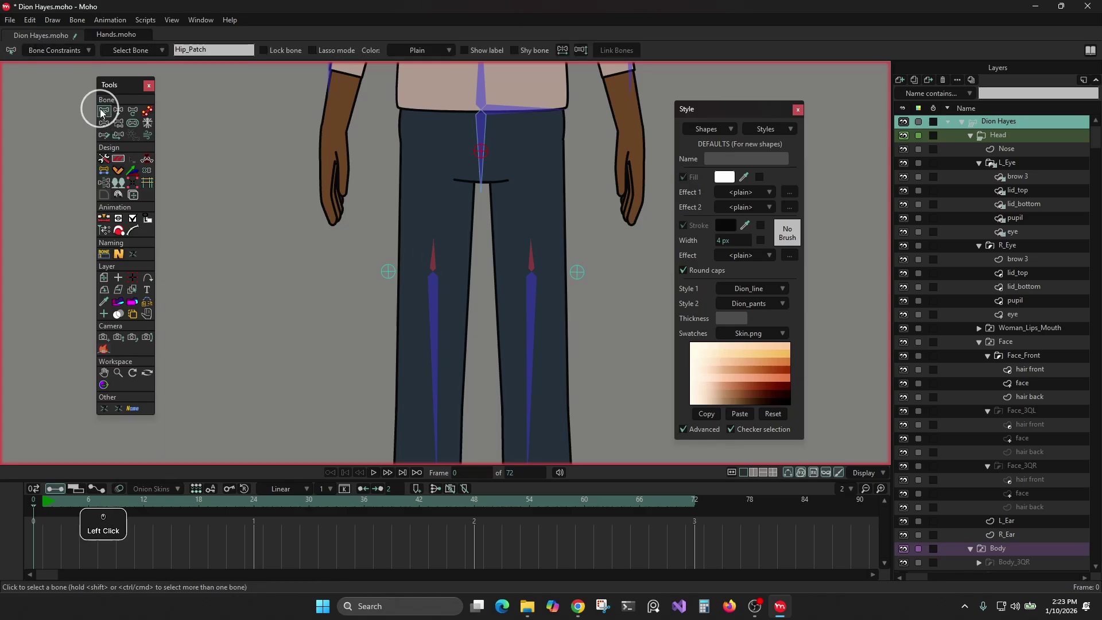
left_click(107, 170)
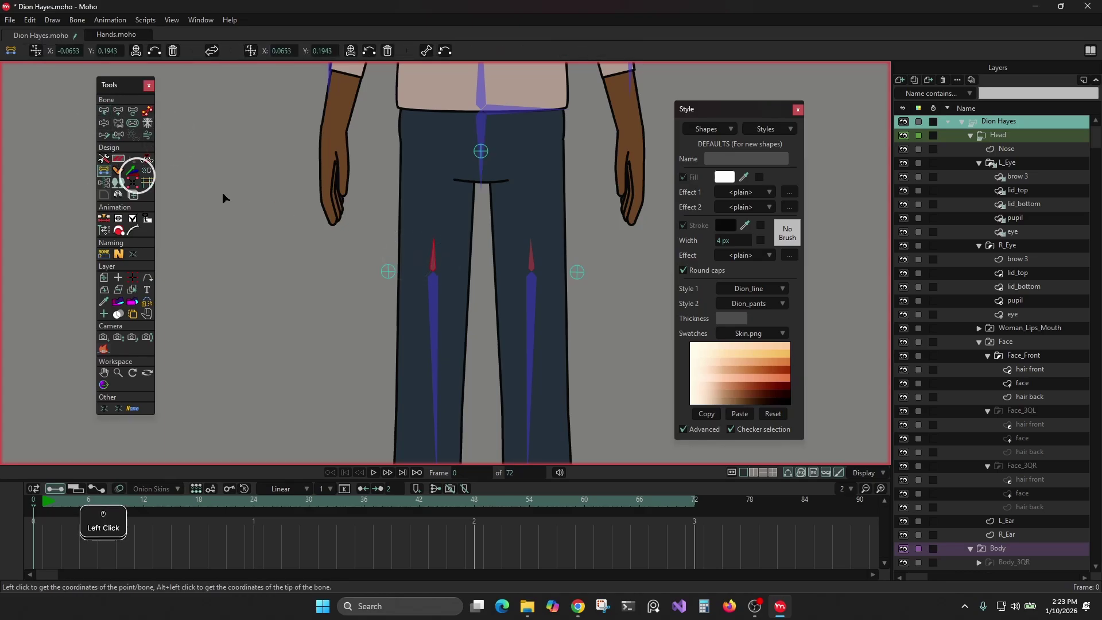
left_click(432, 258)
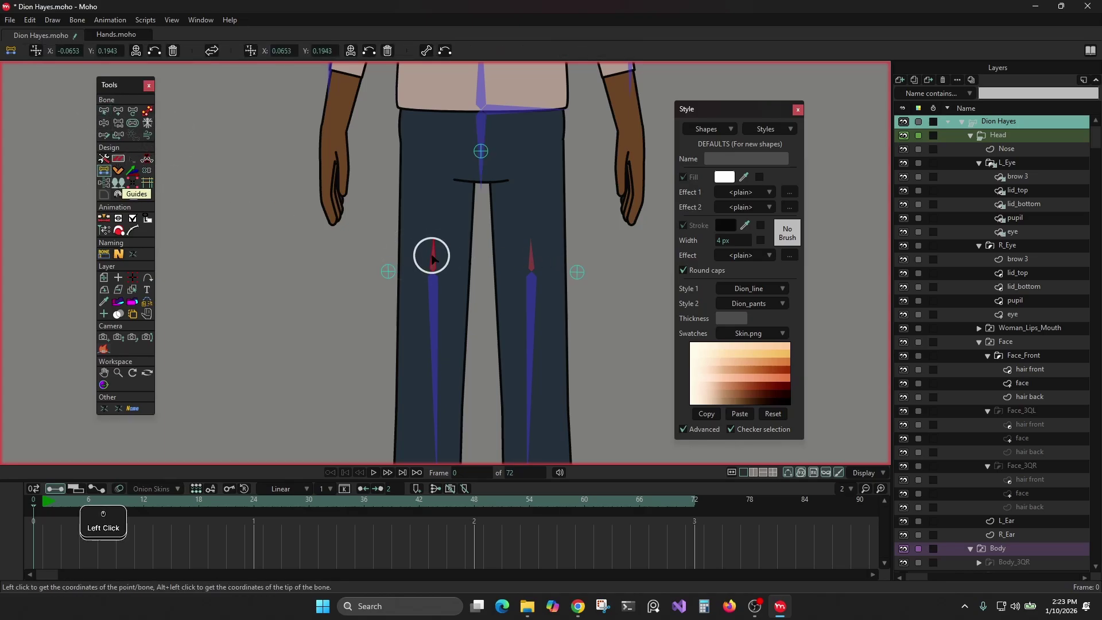
left_click(156, 52)
right_click(530, 258, "alt")
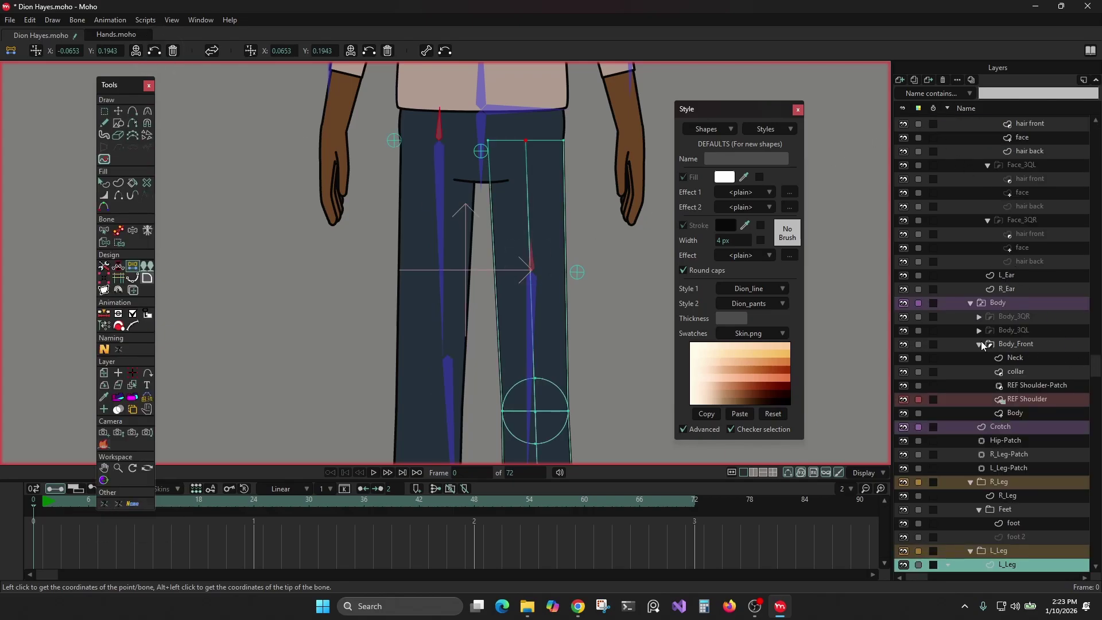
left_click_drag(1095, 364, 1095, 129)
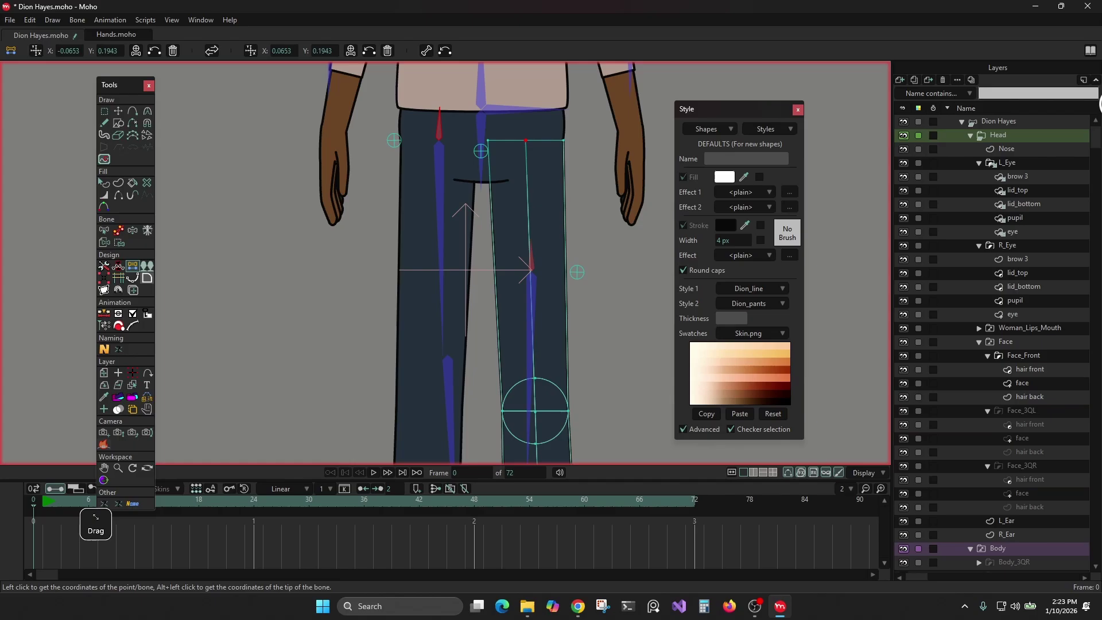
left_click(1005, 120)
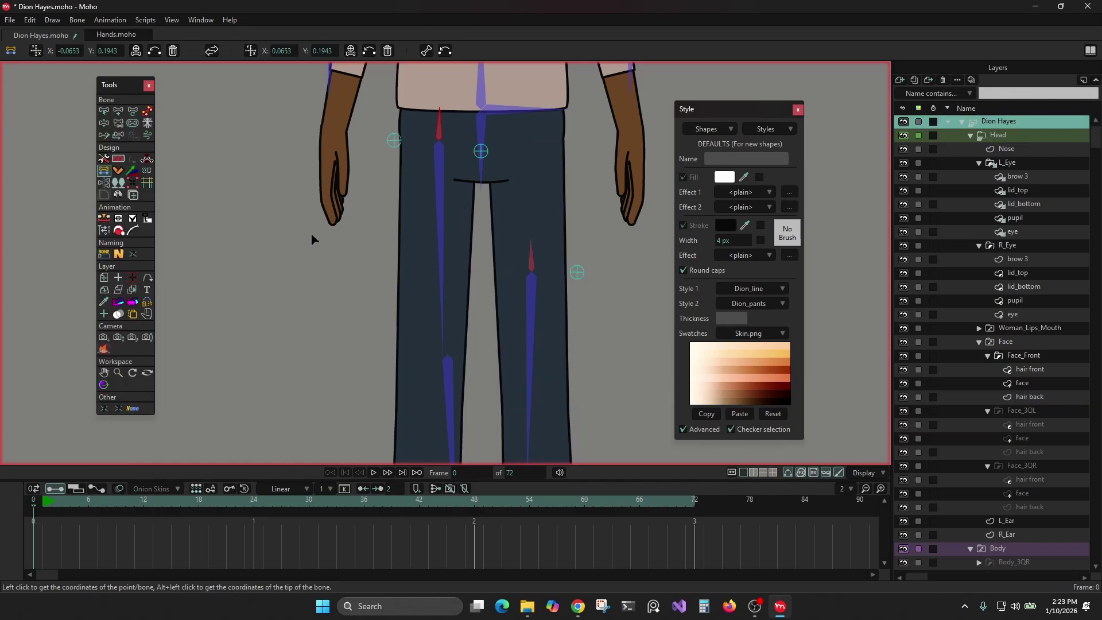
- Move the left leg's root bone, with its leg bones, to the captured X 0.0653, Y 0.1943
key("b")
left_click(532, 257)
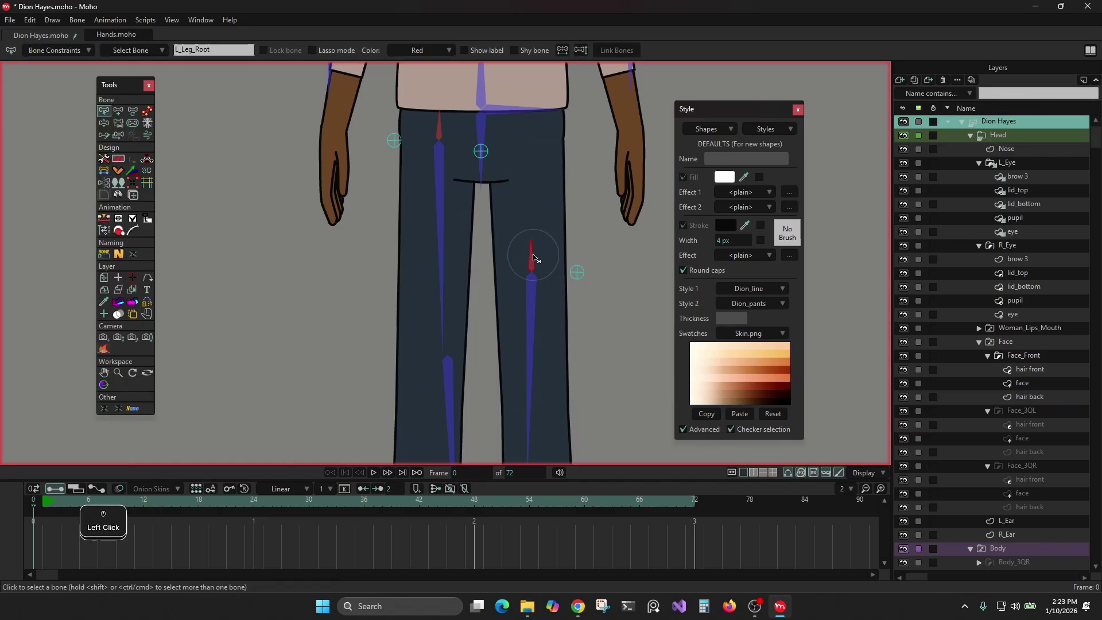
left_click(104, 171)
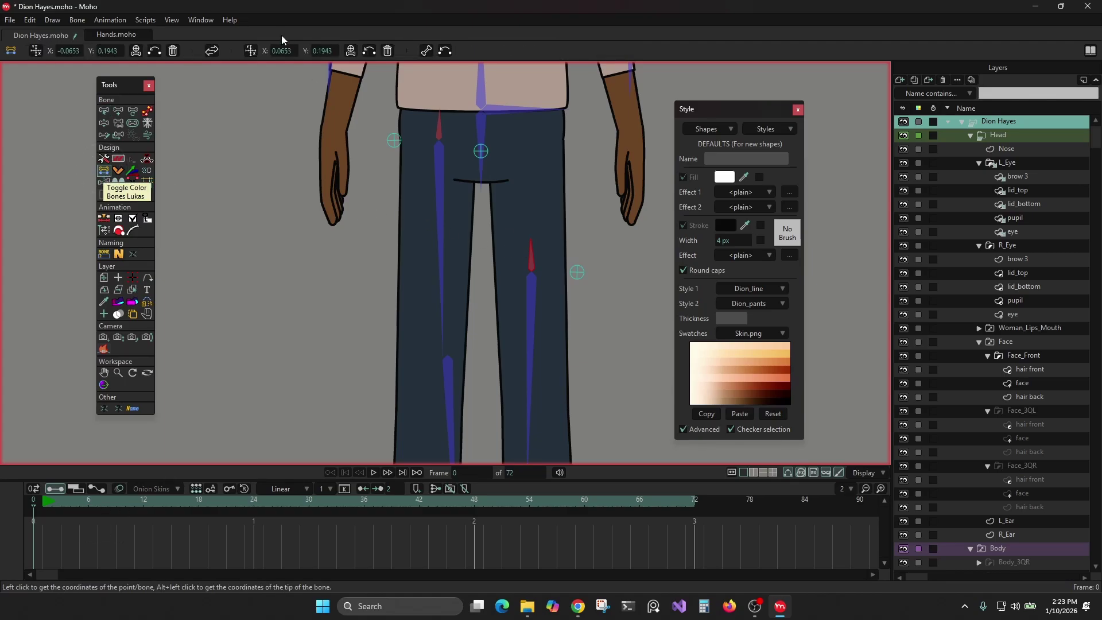
left_click(369, 55)
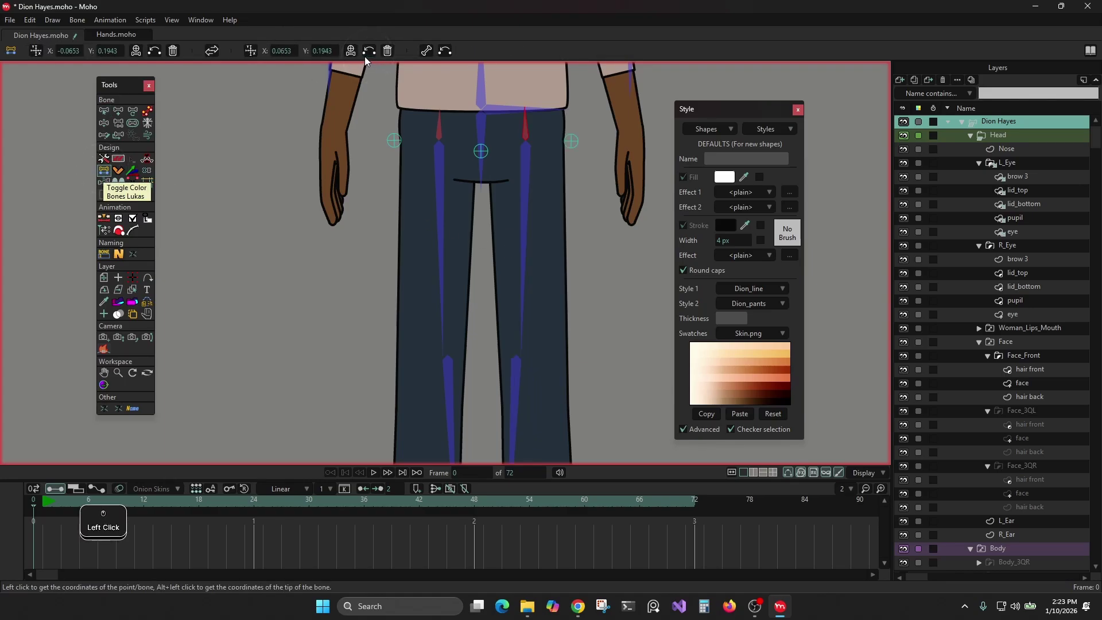
- Capture the R_Leg artwork's bottom centre point in the first coordinate slot and the L_Leg artwork's bottom centre point in the second
scroll(447, 244, "down", 1)
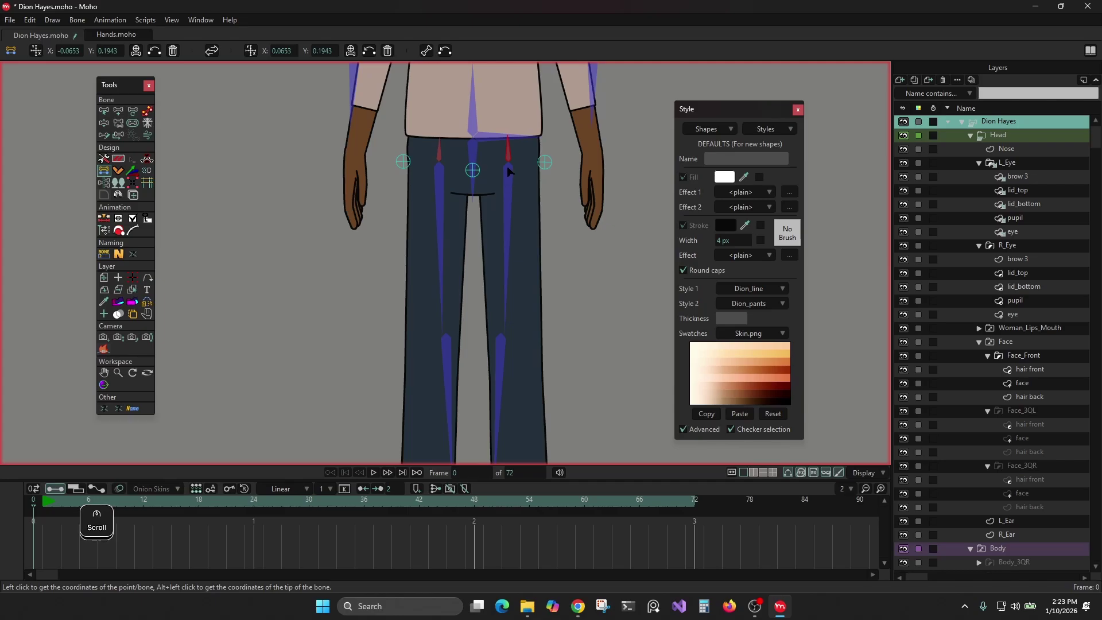
scroll(511, 170, "down", 2)
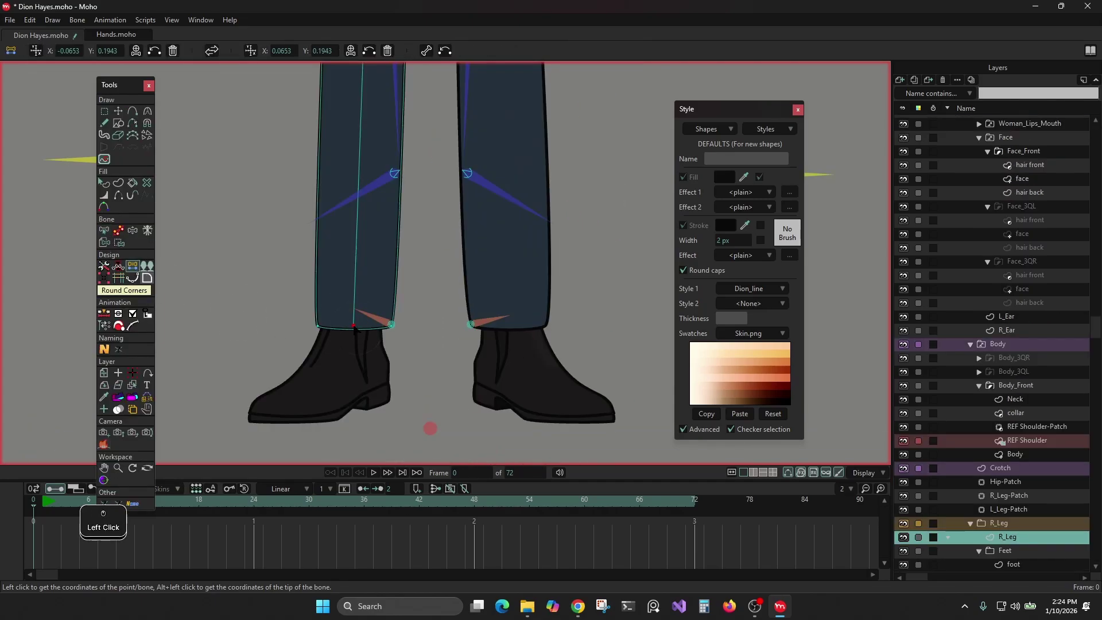
left_click(35, 51)
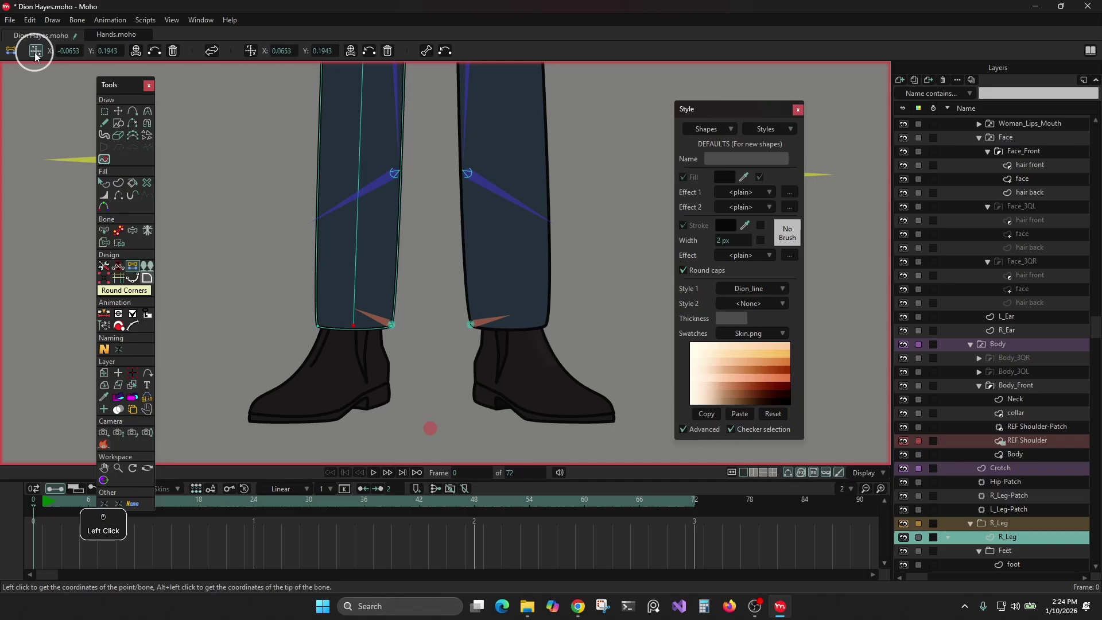
right_click(481, 295, "alt")
left_click(520, 329)
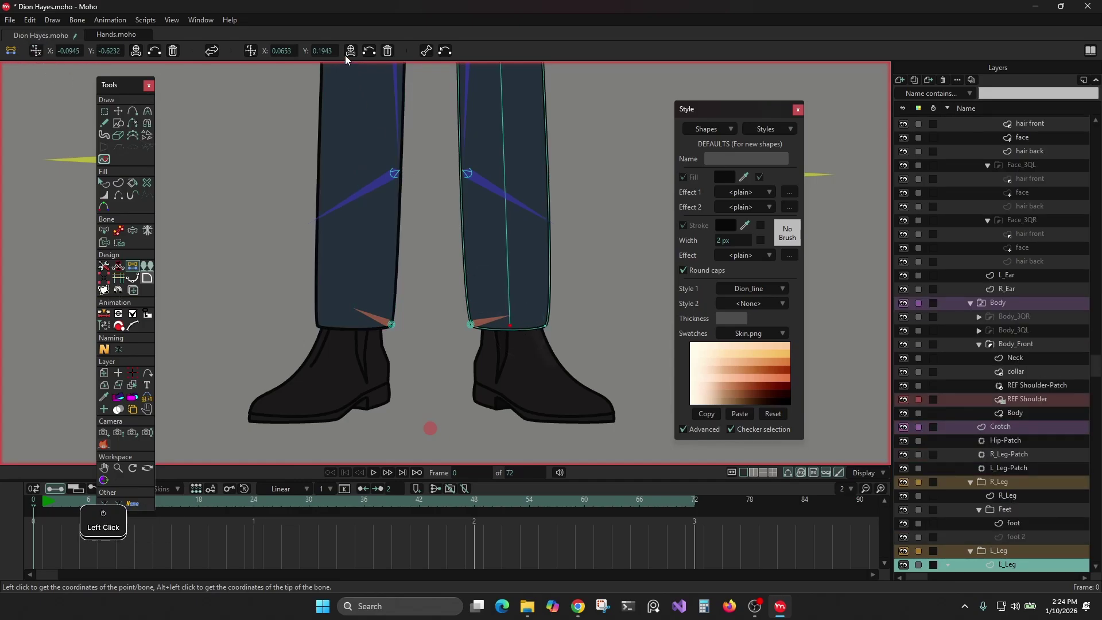
left_click(401, 321)
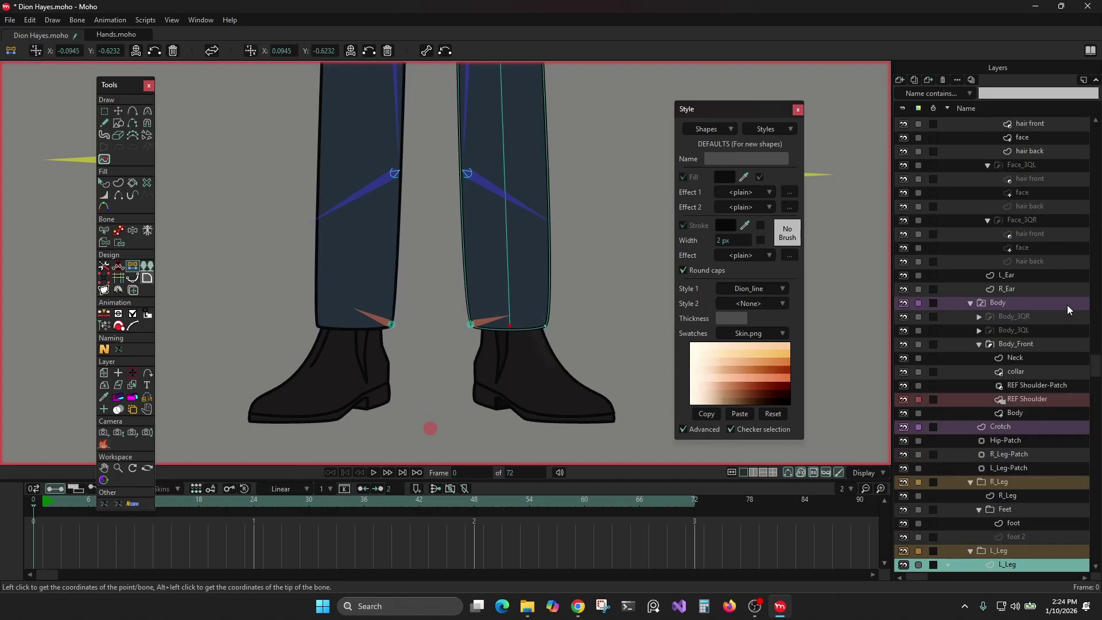
- Filter the layer list by the name "Dion" and make the character's main bone layer active
left_click_drag(1097, 362, 1086, 65)
left_click(1007, 94)
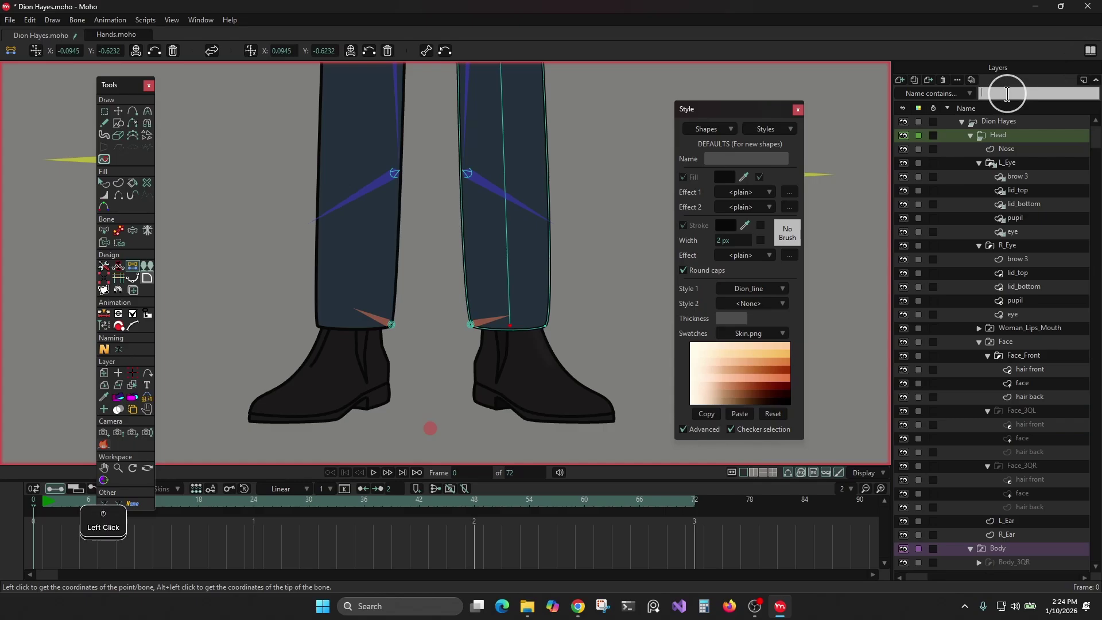
type("Dion")
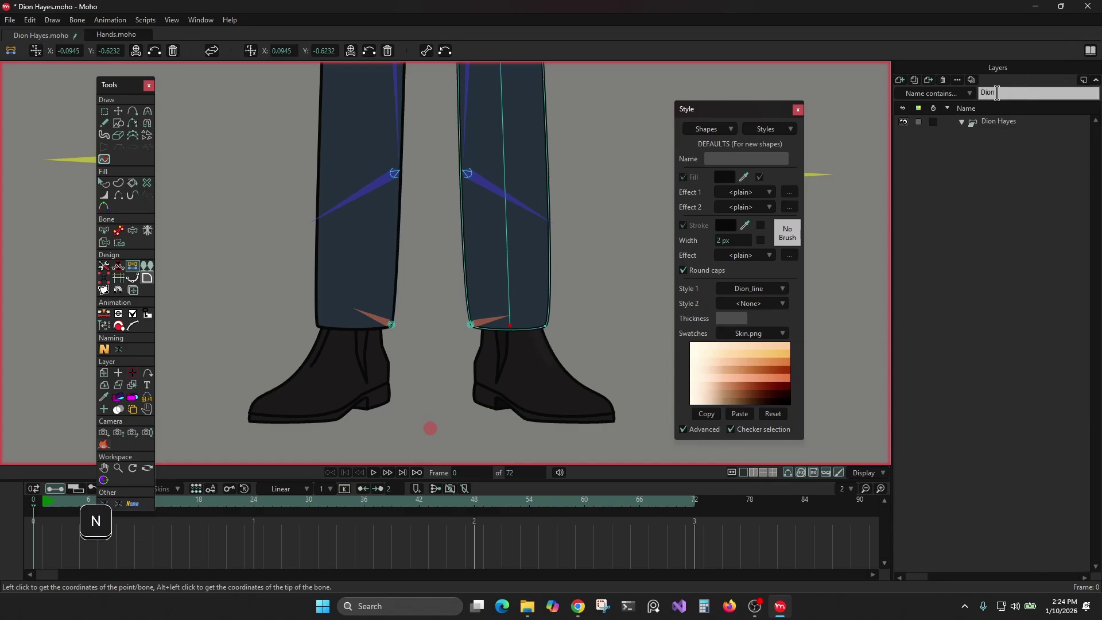
left_click(995, 119)
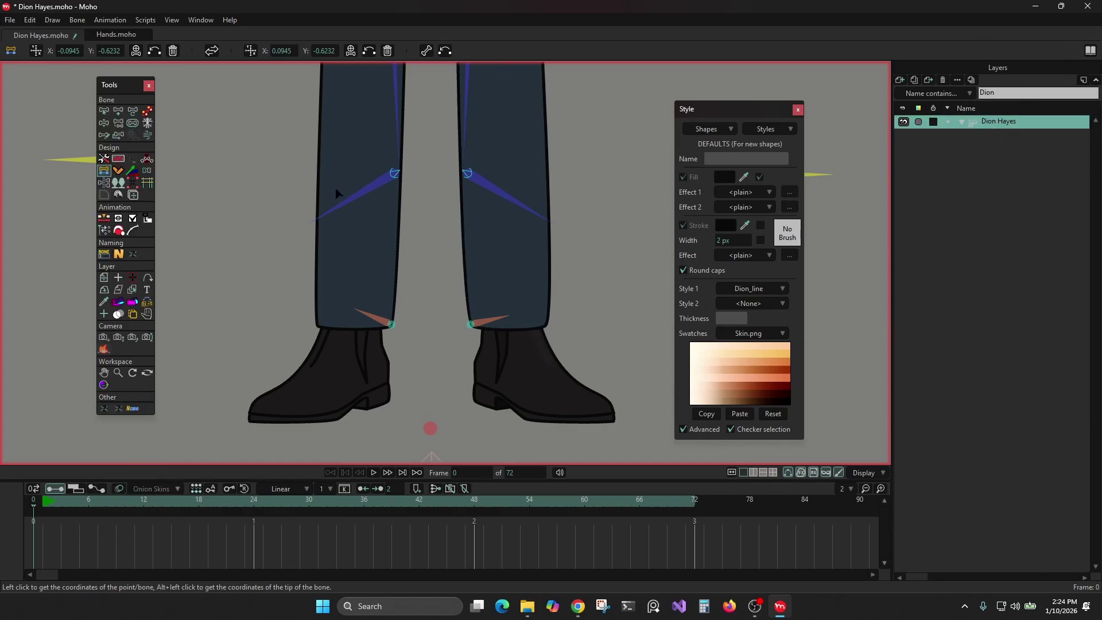
- Try to move the R_Foot_IK bone to the first captured coordinates while it still has its parent
left_click(104, 110)
left_click(390, 324)
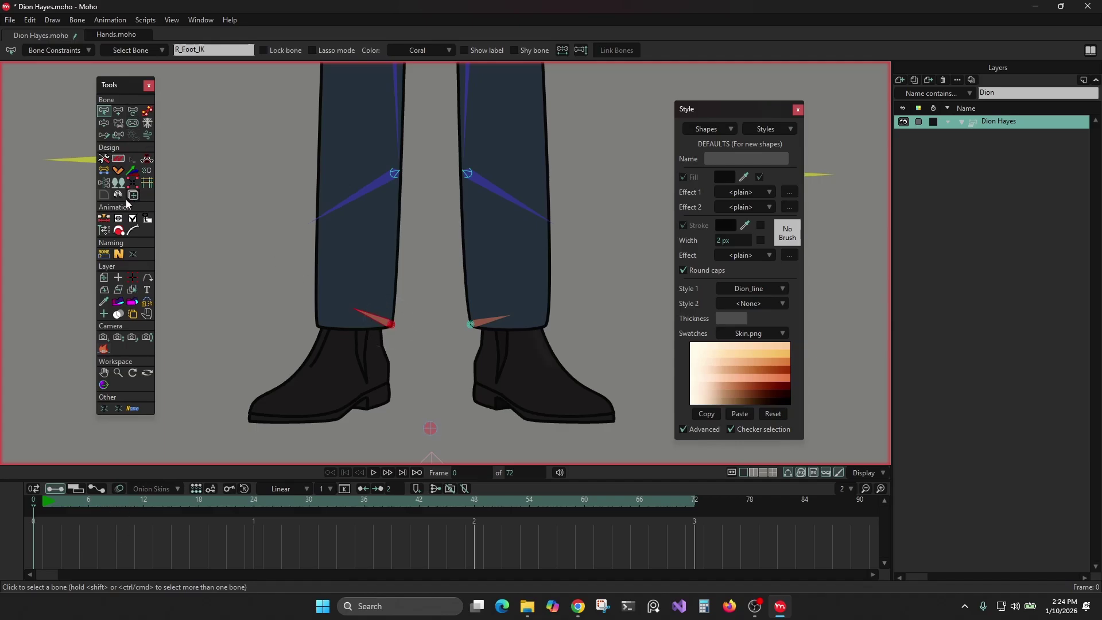
left_click(104, 170)
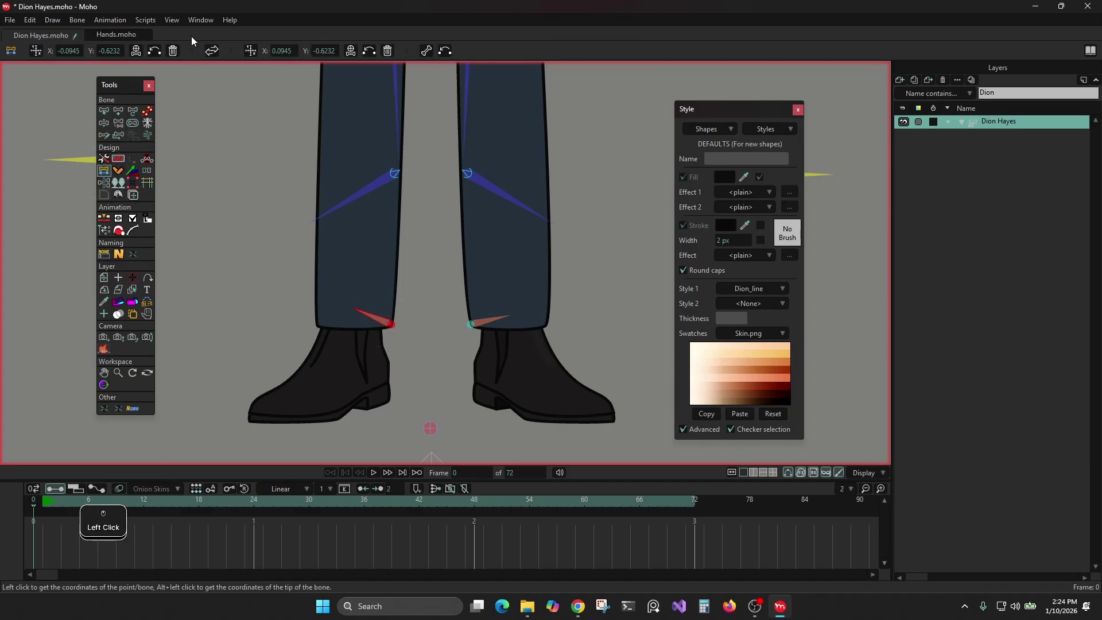
left_click(319, 223)
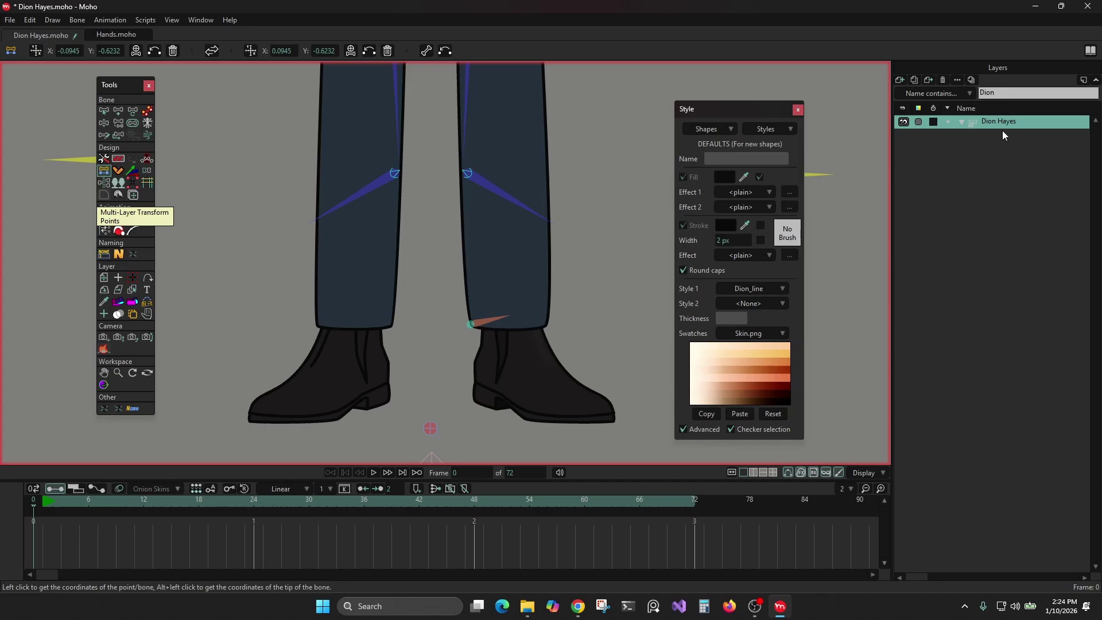
scroll(450, 205, "down", 4)
scroll(452, 206, "up", 5)
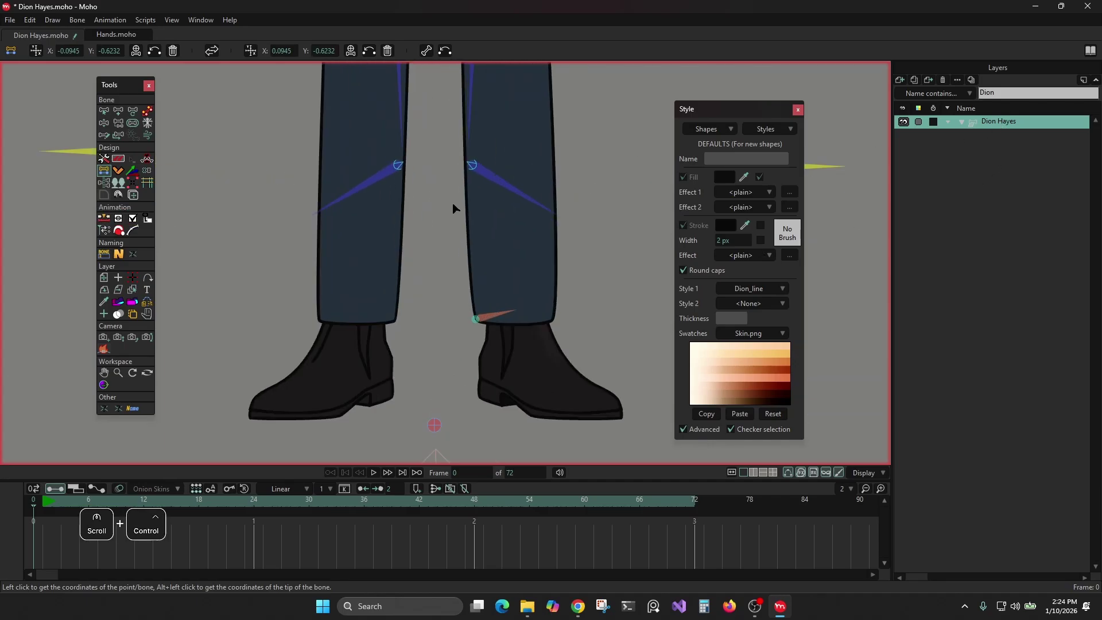
key("ctrl+z")
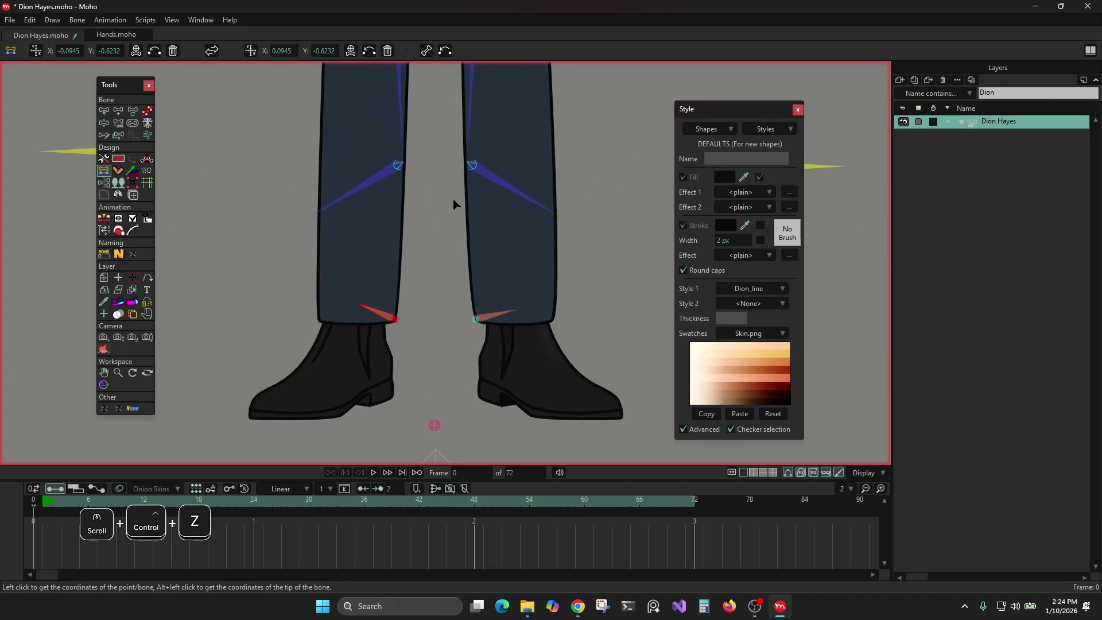
- Detach the right and left foot IK bones from their parent bones so both are unparented
left_click(119, 120)
left_click(490, 314, "shift")
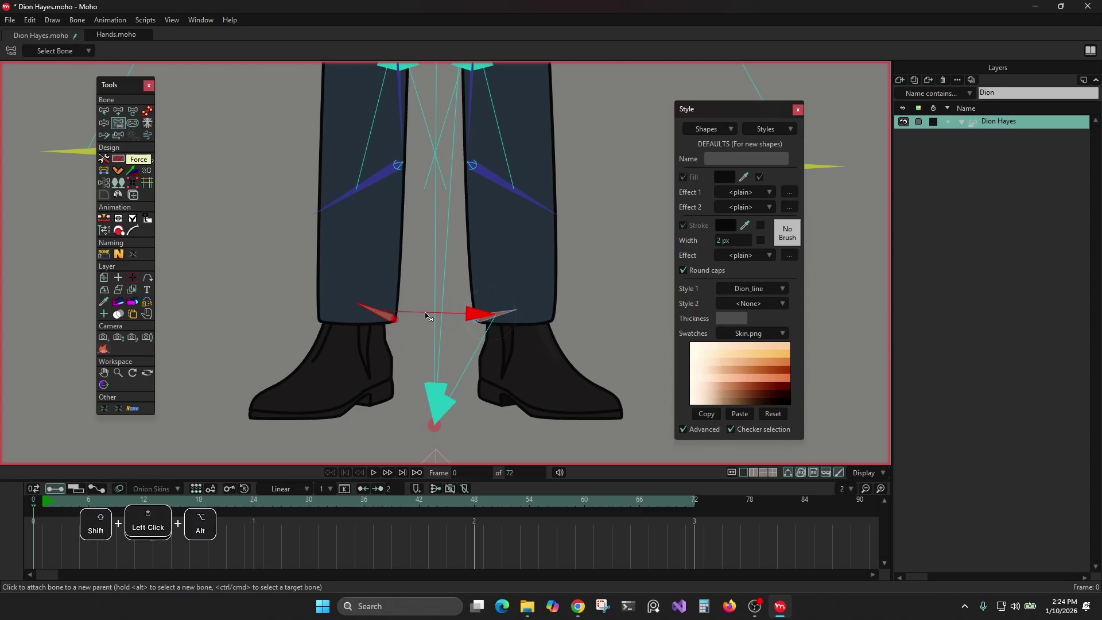
left_click(436, 364)
left_click(493, 329, "alt")
left_click(496, 317)
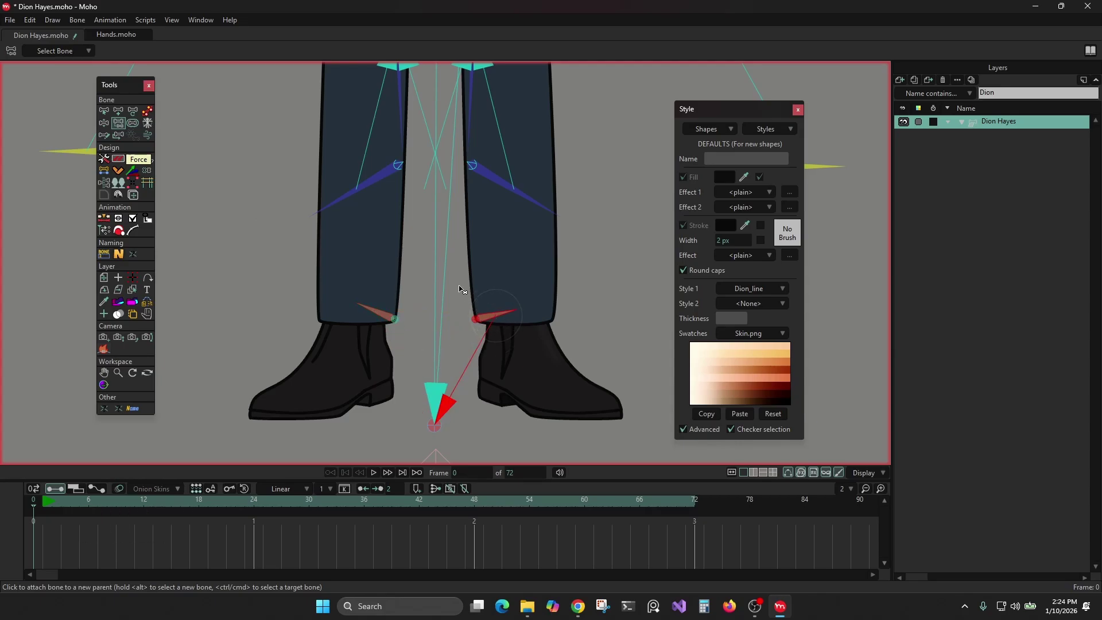
left_click(459, 285)
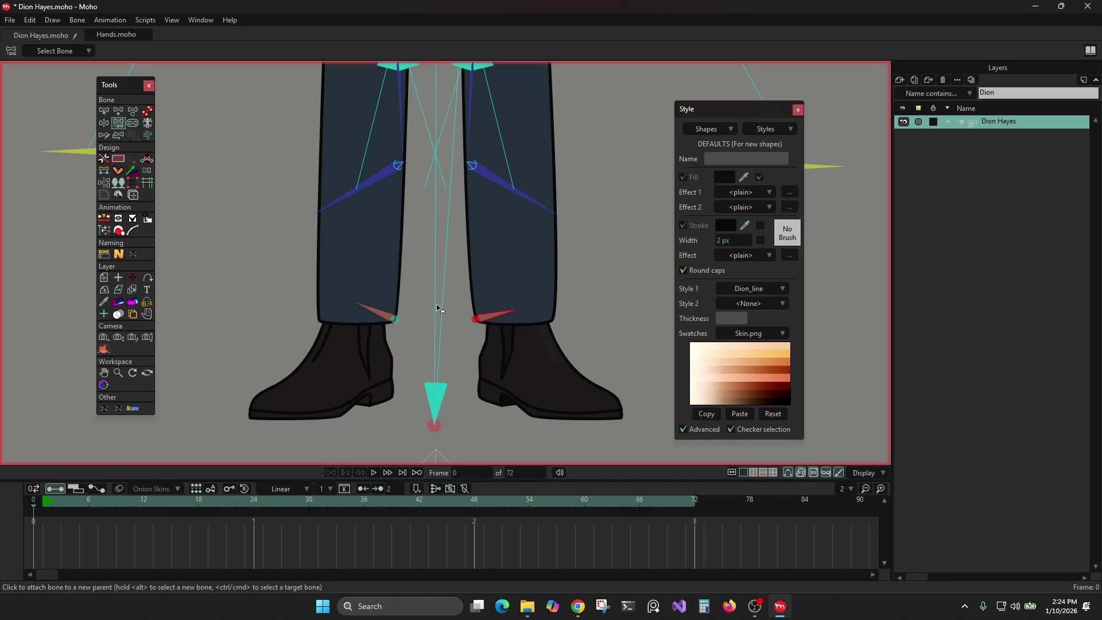
- Move the left foot IK bone to X 0.0945, Y -0.6232 and the right foot IK bone to X -0.0945, Y -0.6232
left_click(104, 171)
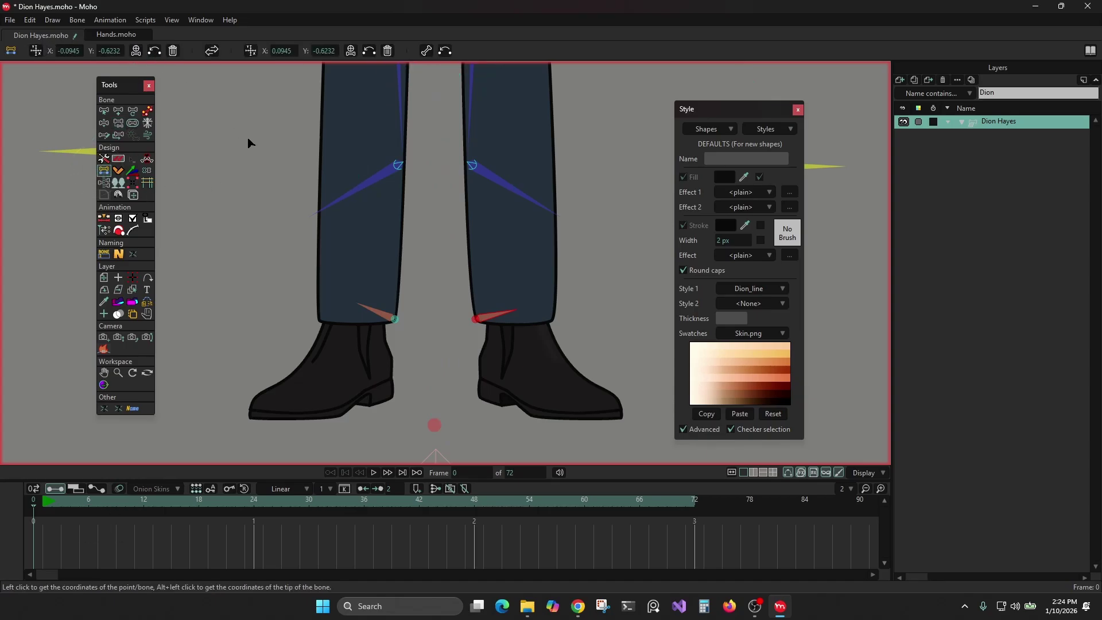
left_click(373, 51)
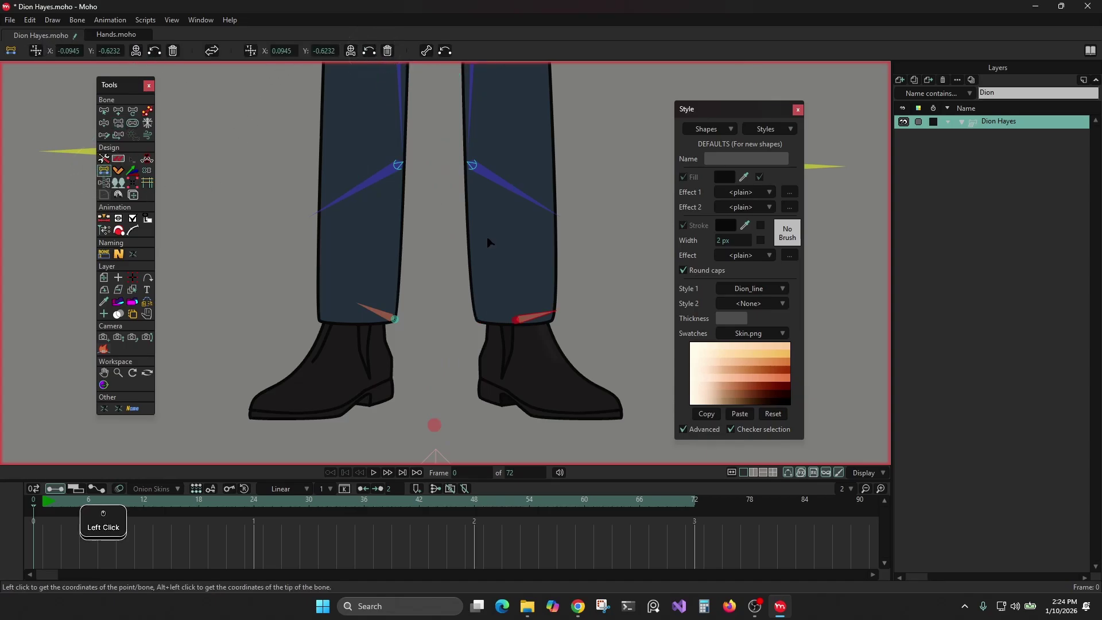
left_click(990, 122)
key("b")
left_click(390, 320)
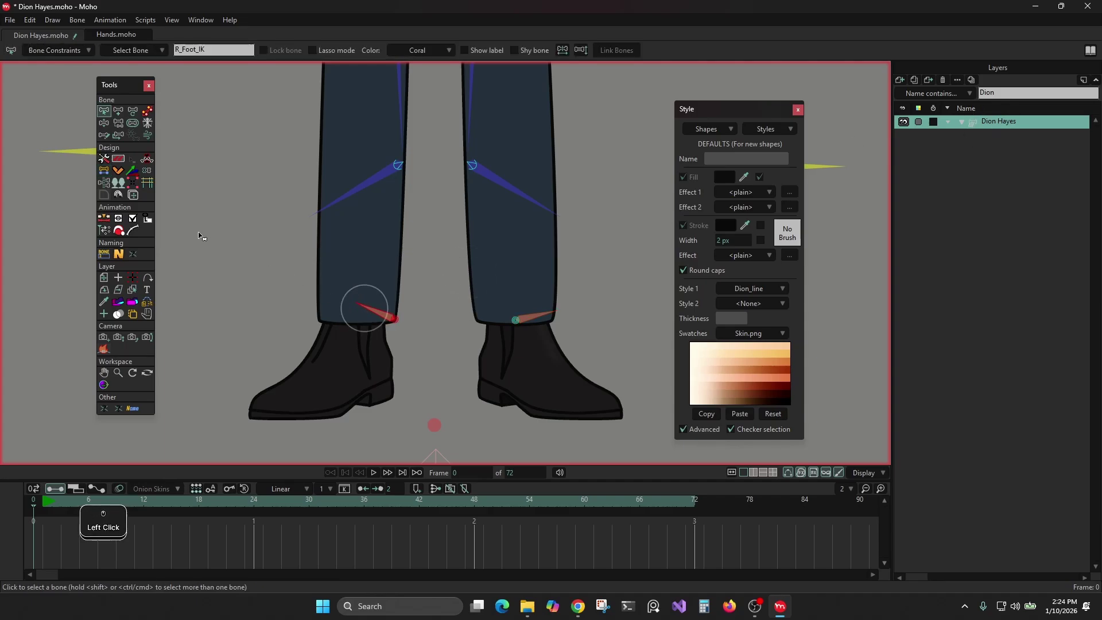
left_click(104, 170)
left_click(154, 51)
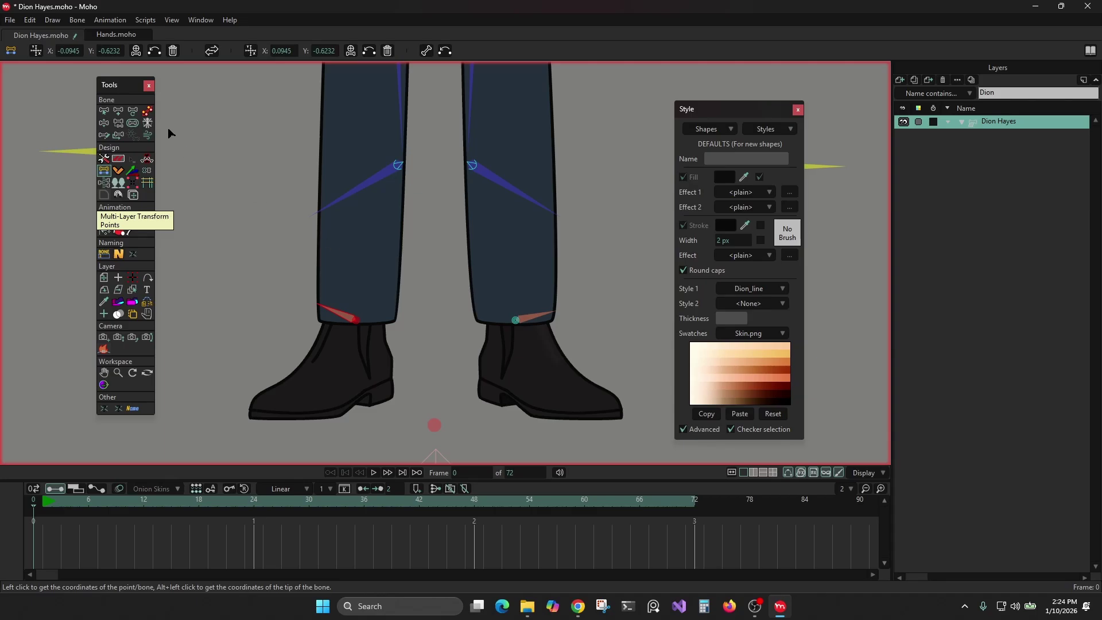
- Move the right and left foot bones from the shins down to the ankles, with their bases at the foot IK bones
left_click(133, 111)
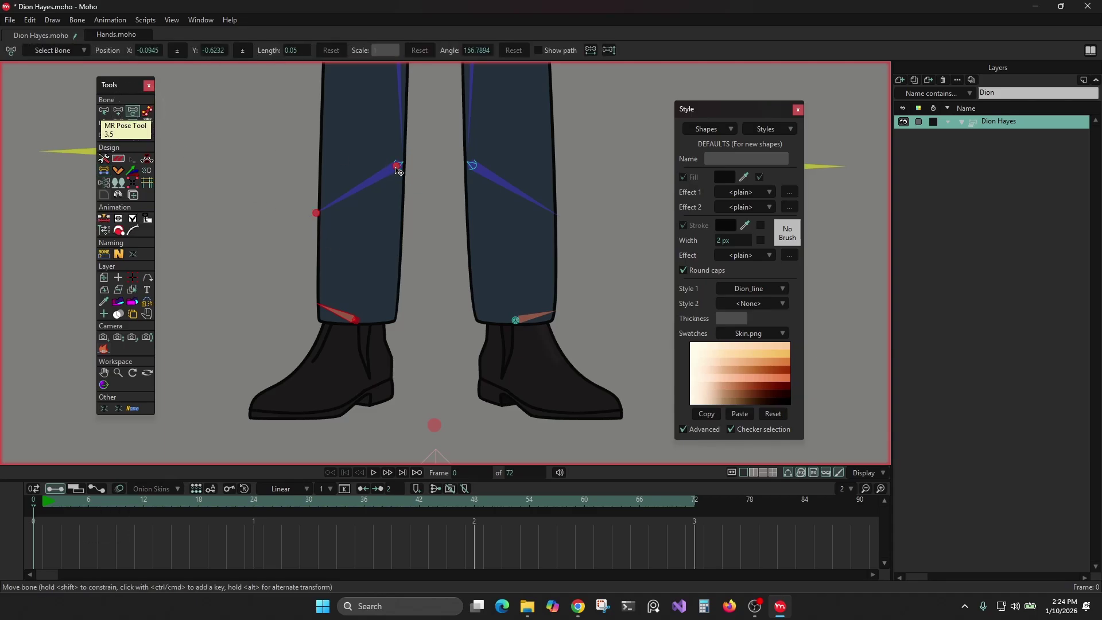
left_click_drag(397, 168, 347, 328)
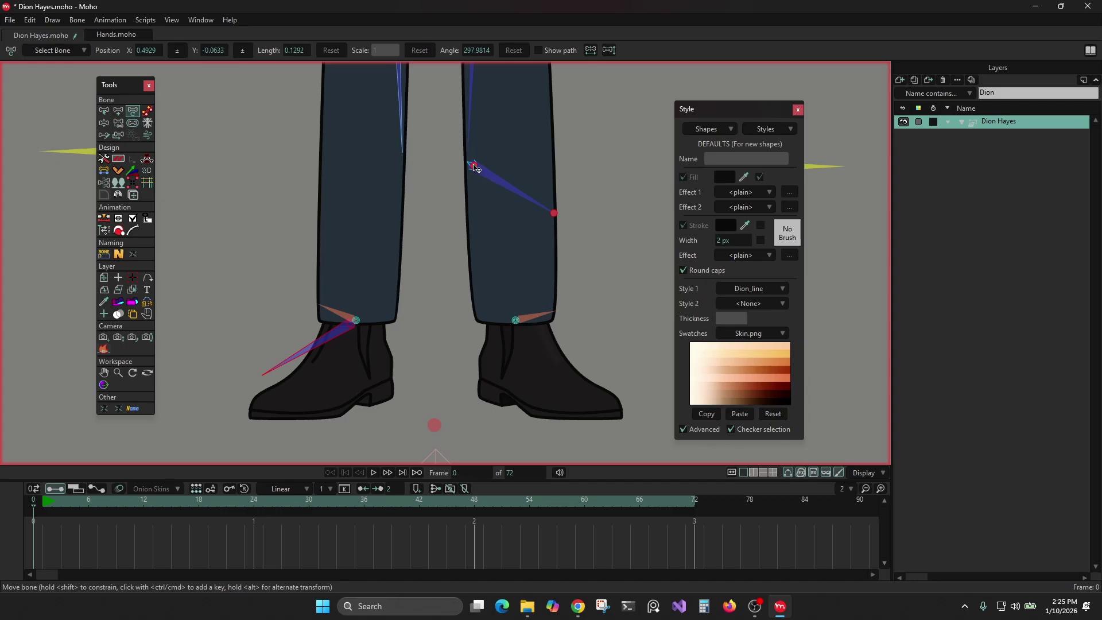
left_click_drag(474, 167, 520, 327)
- Select the right and left foot bones and reparent them to the rig's root bone between the shoes
scroll(472, 200, "down", 5)
left_click_drag(477, 190, 513, 338)
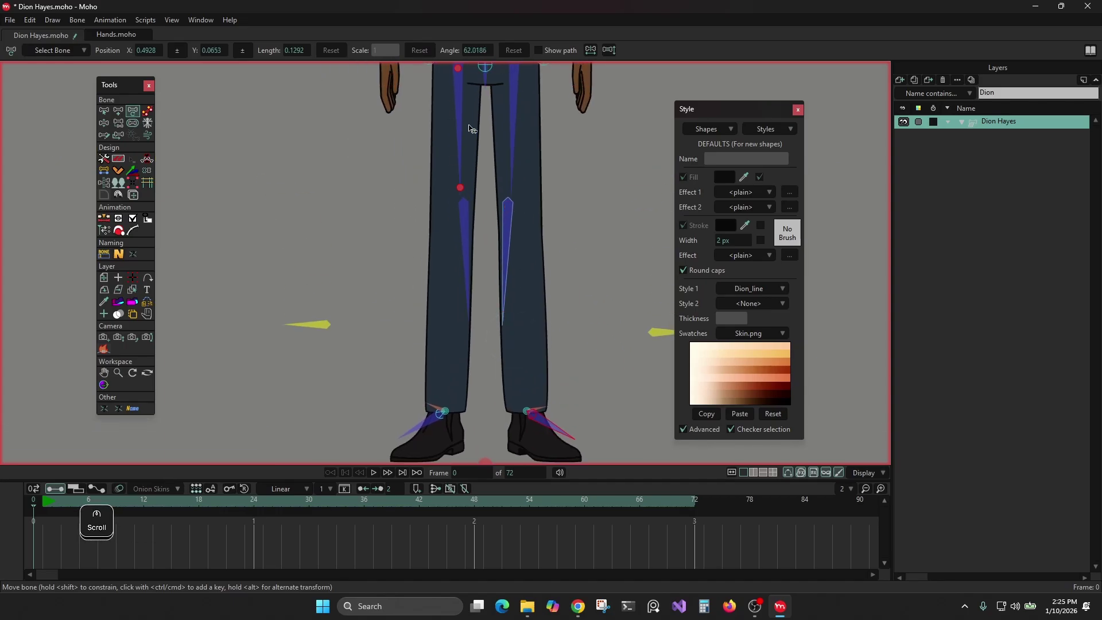
left_click(490, 347)
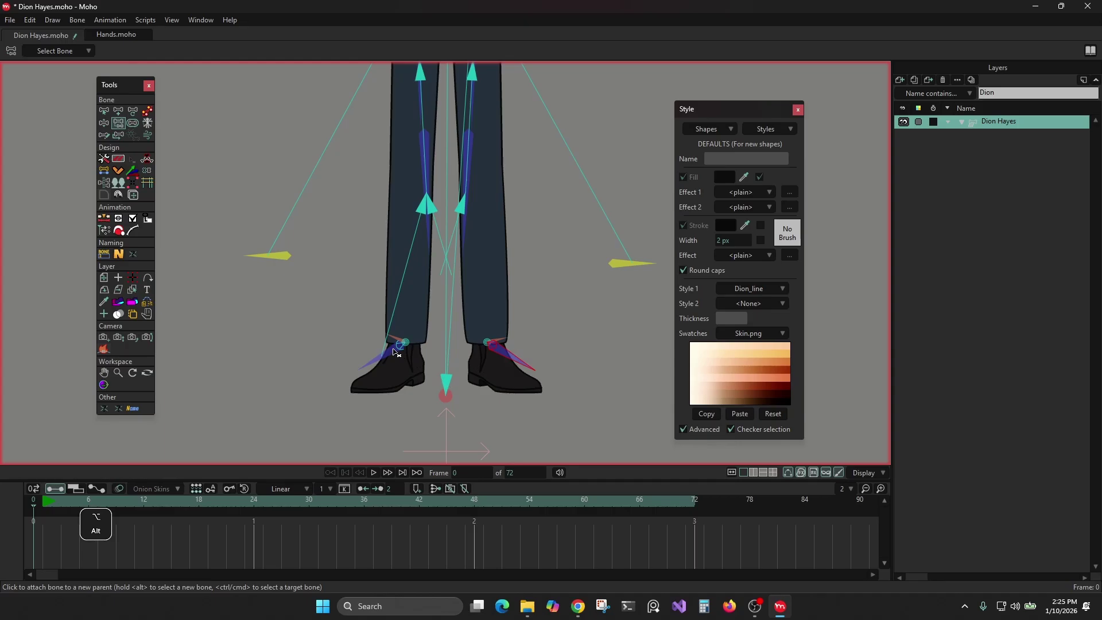
left_click(395, 352, "alt")
left_click(504, 353, "alt+shift")
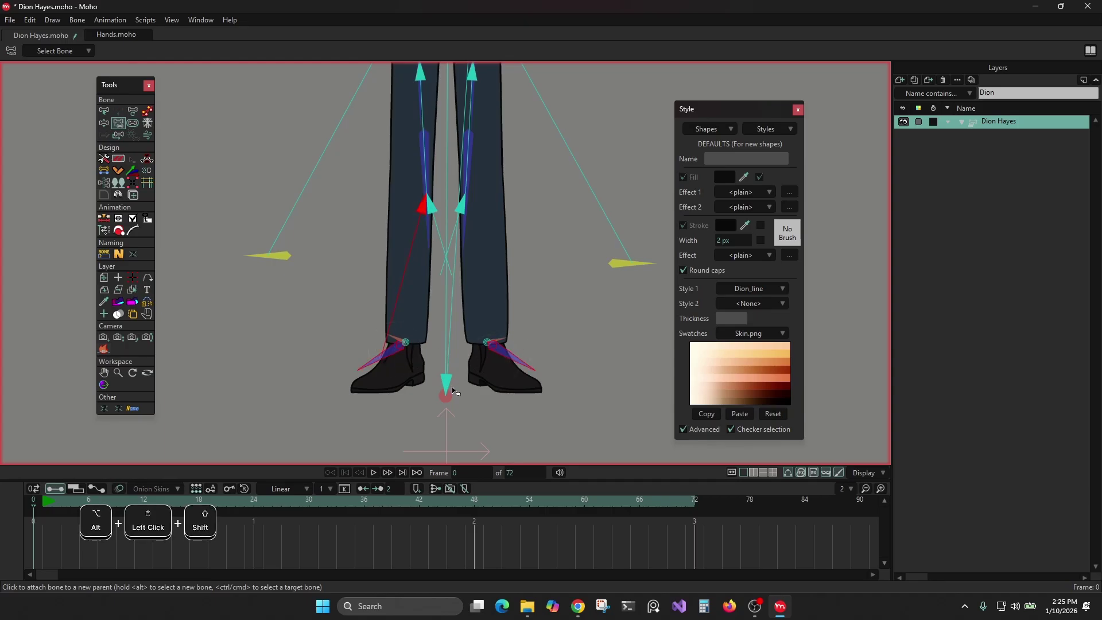
left_click(449, 395)
left_click(449, 396)
- Reparent the right and left leg root bones to the downward pelvis bone
left_click_drag(533, 187, 539, 359)
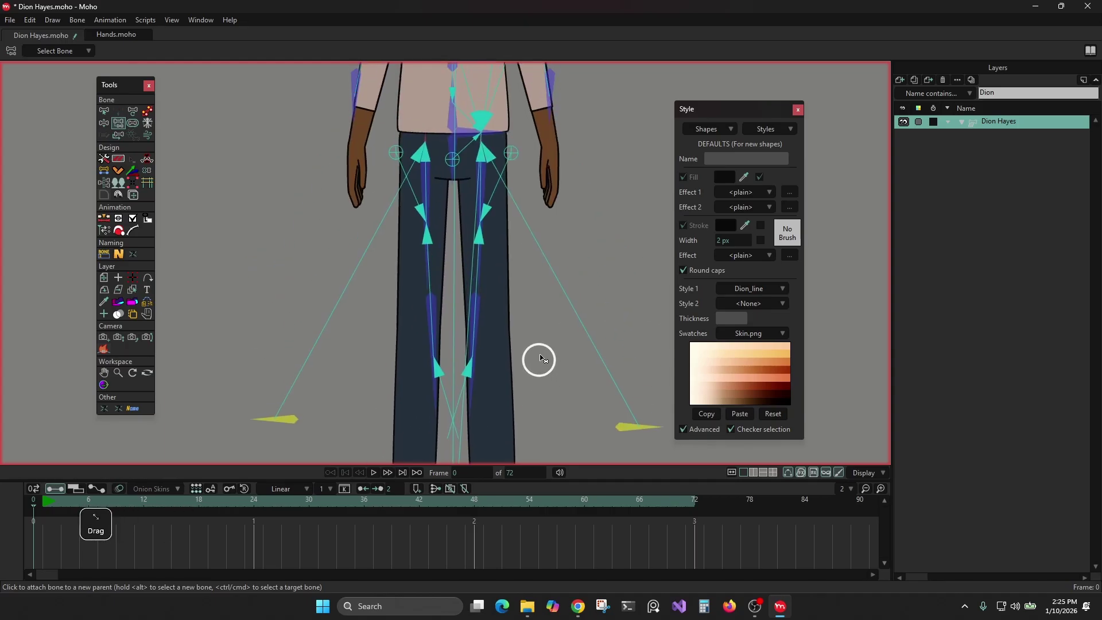
left_click_drag(516, 223, 517, 276)
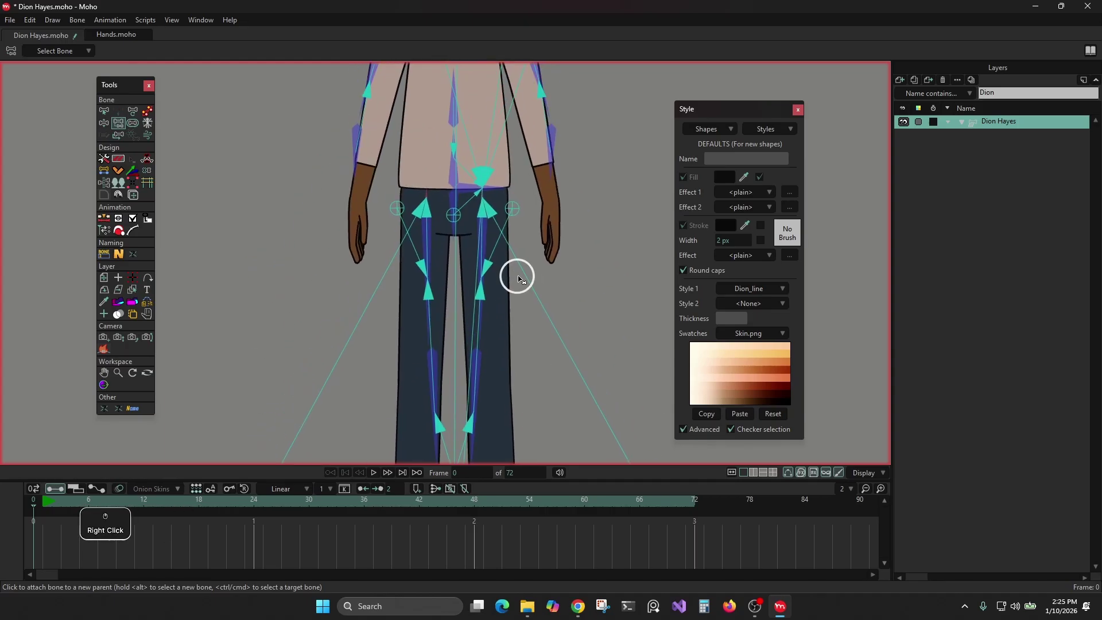
left_click(426, 194, "alt+shift")
left_click(482, 196, "alt+shift")
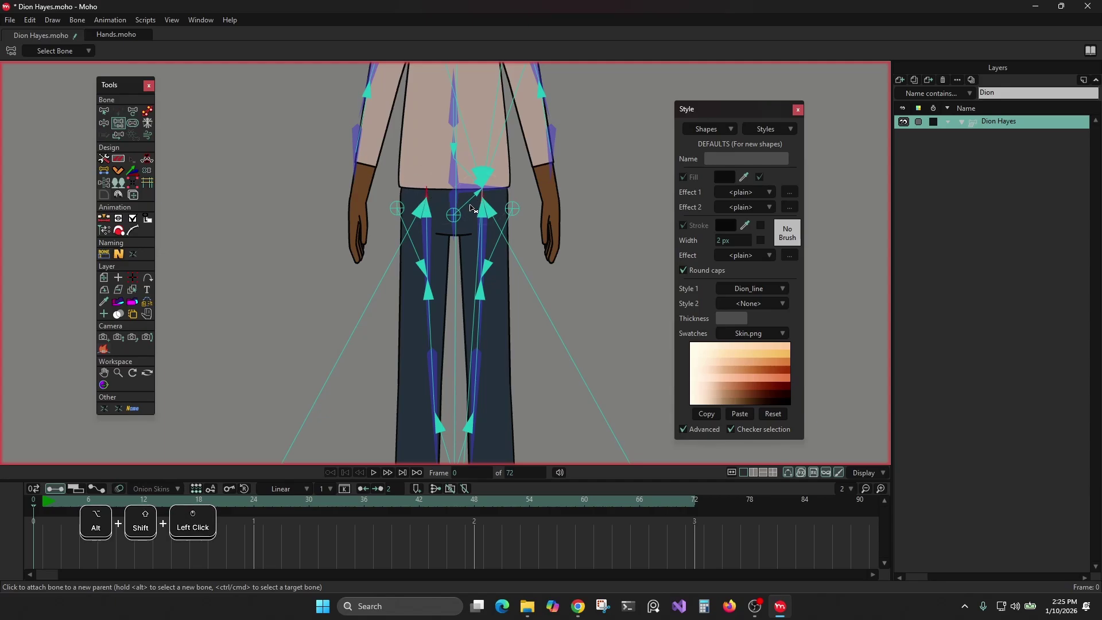
left_click(454, 200)
- Select the lower two bones of each arm and both shin bones, and detach them from their parent bones
left_click_drag(393, 171, 430, 349)
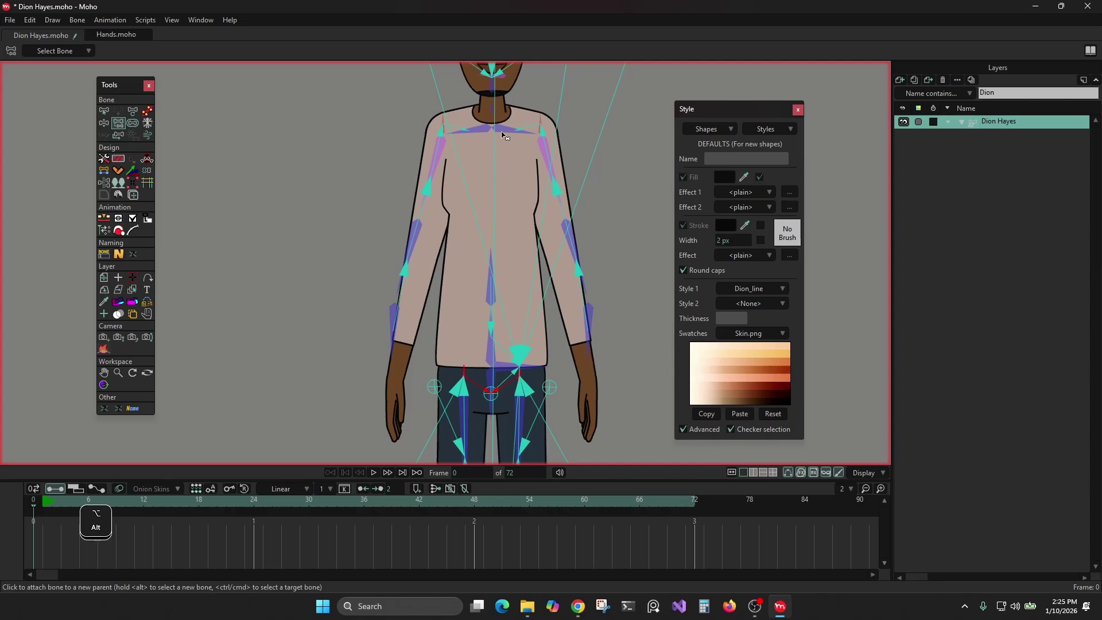
left_click_drag(539, 301, 530, 88)
left_click_drag(489, 164, 484, 369)
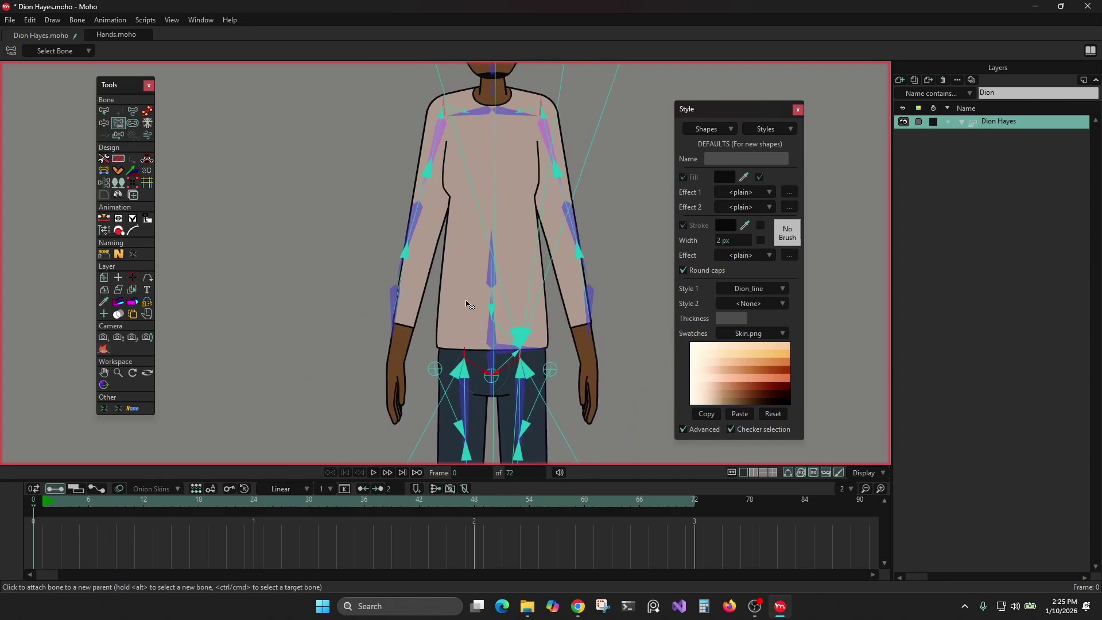
left_click(393, 297, "alt")
left_click(592, 284, "shift")
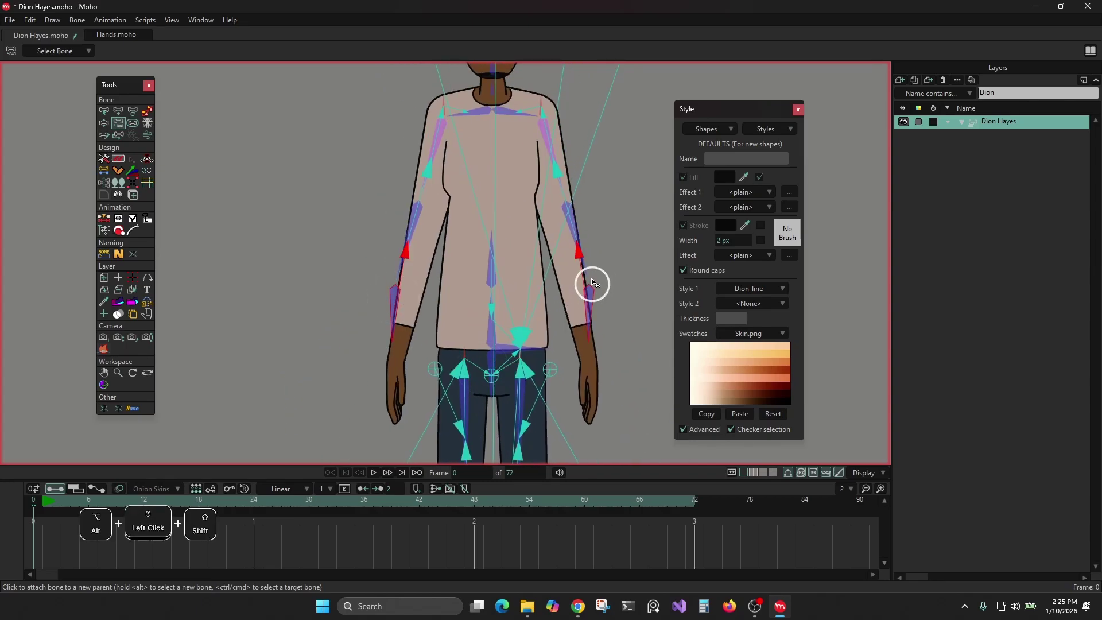
left_click(573, 217, "shift")
left_click(414, 225, "shift")
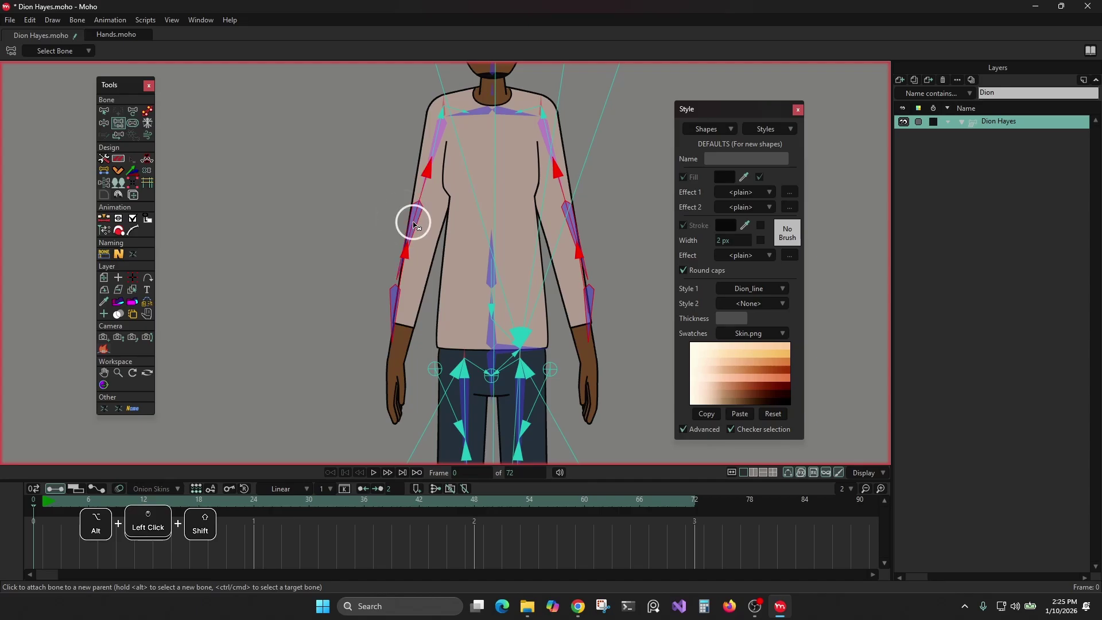
left_click_drag(551, 373, 521, 138)
left_click_drag(525, 333, 528, 214)
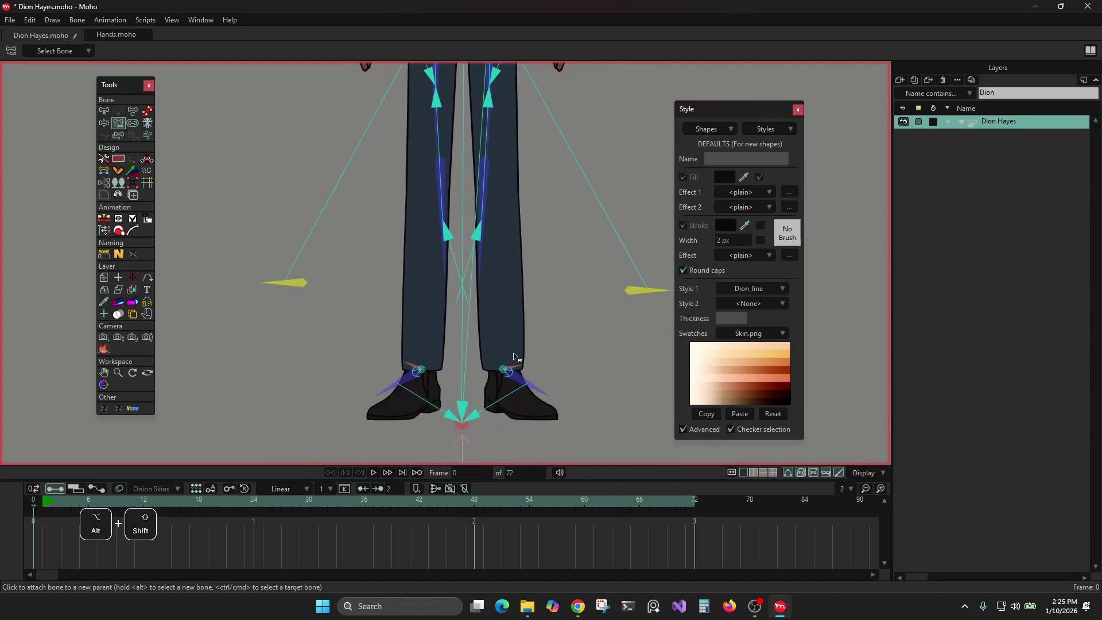
left_click(480, 229, "alt+shift")
left_click(447, 200, "alt+shift")
left_click_drag(482, 183, 483, 324)
left_click(319, 202)
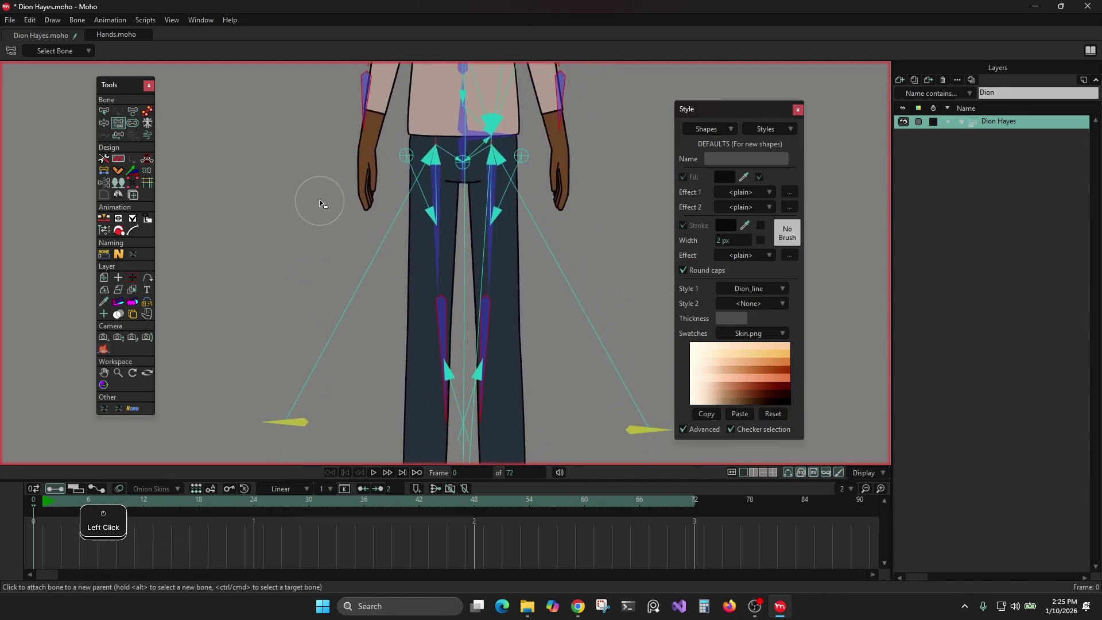
- Capture the knee origin coordinates of the right and left leg layers as the first and second stored positions
right_click(408, 348, "alt")
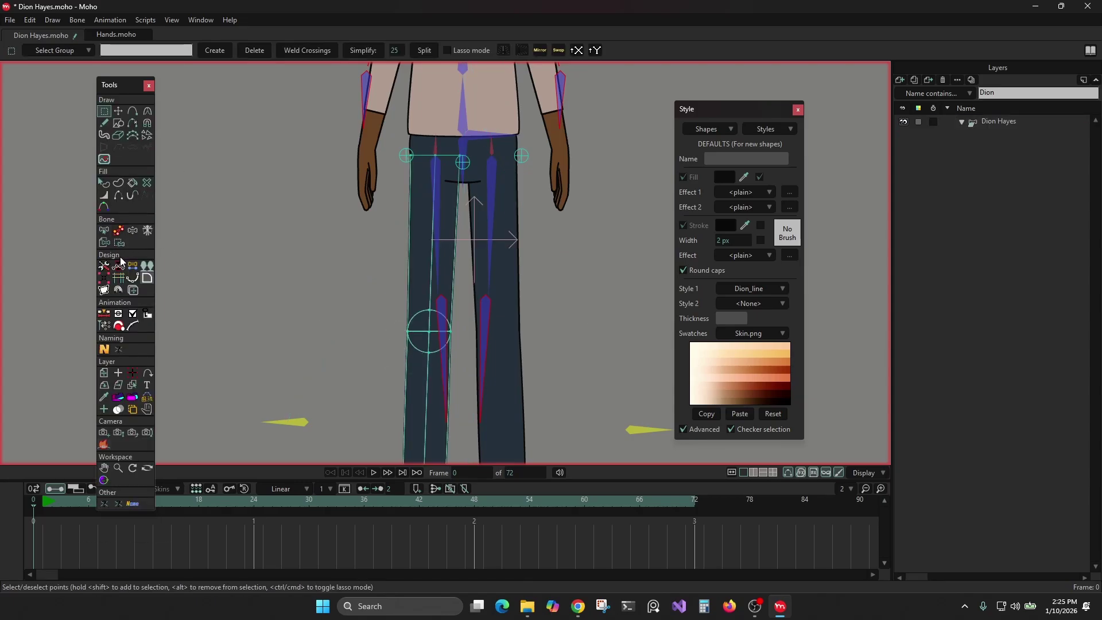
left_click(133, 265)
left_click(428, 331)
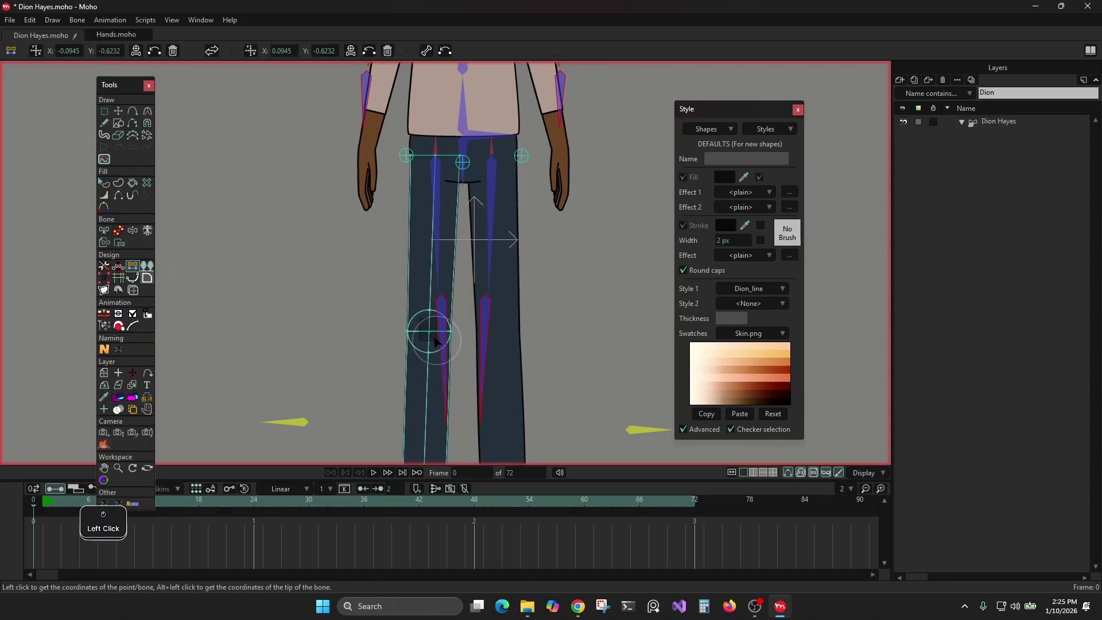
left_click(35, 51)
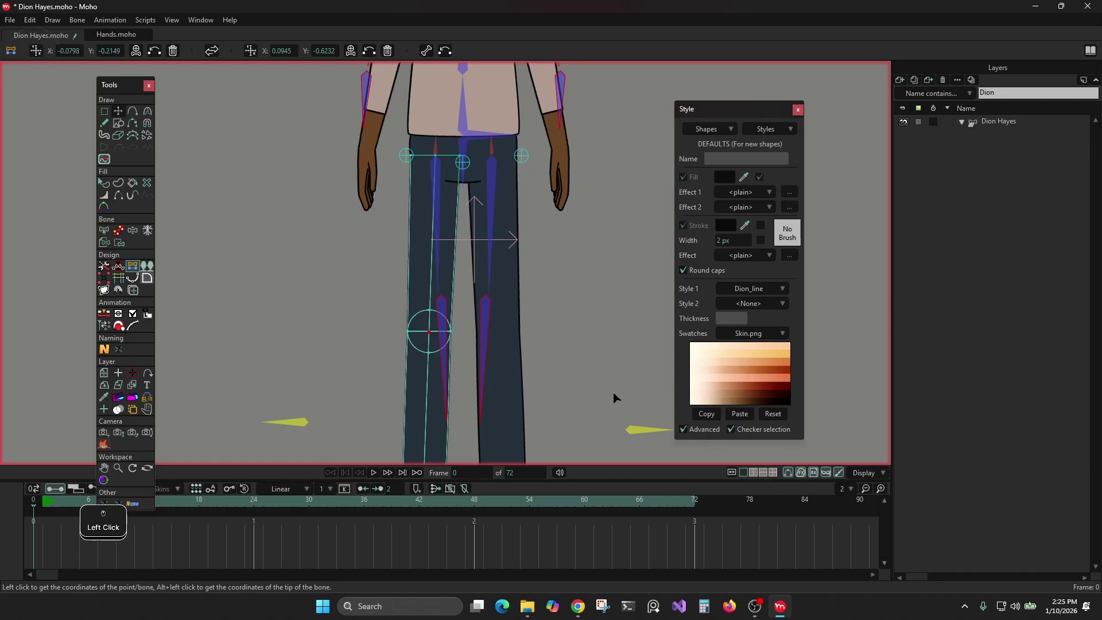
right_click(512, 333, "alt")
left_click_drag(494, 325, 507, 337)
left_click(498, 333)
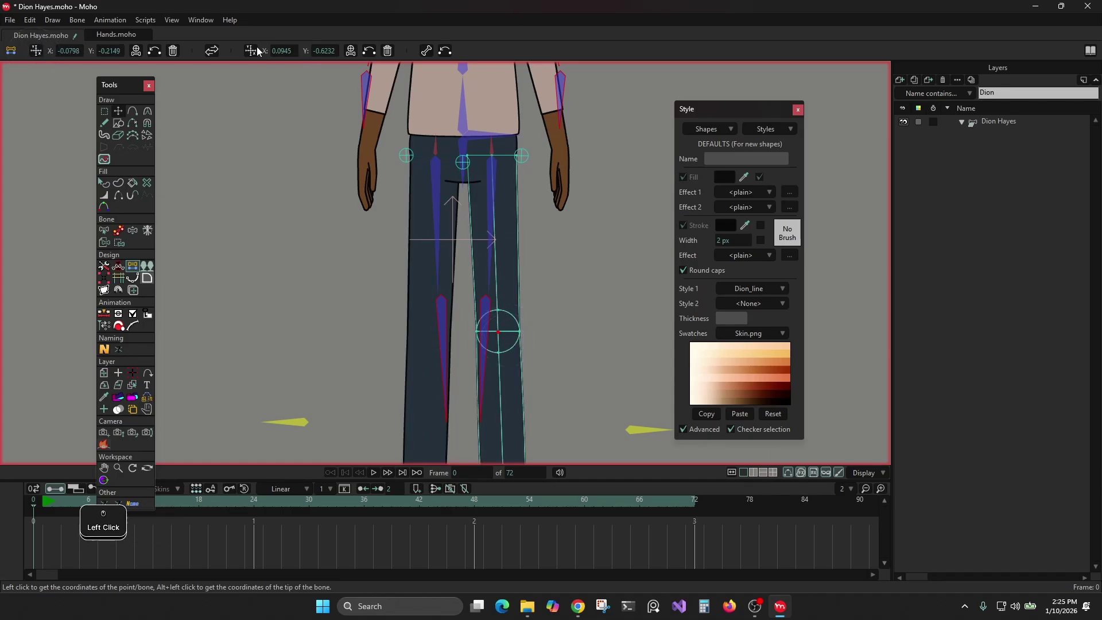
- On the Dion Hayes bone layer, move the right lower leg bone to X -0.0798, Y -0.2149 and the left to X 0.0798, Y -0.2149
left_click(994, 121)
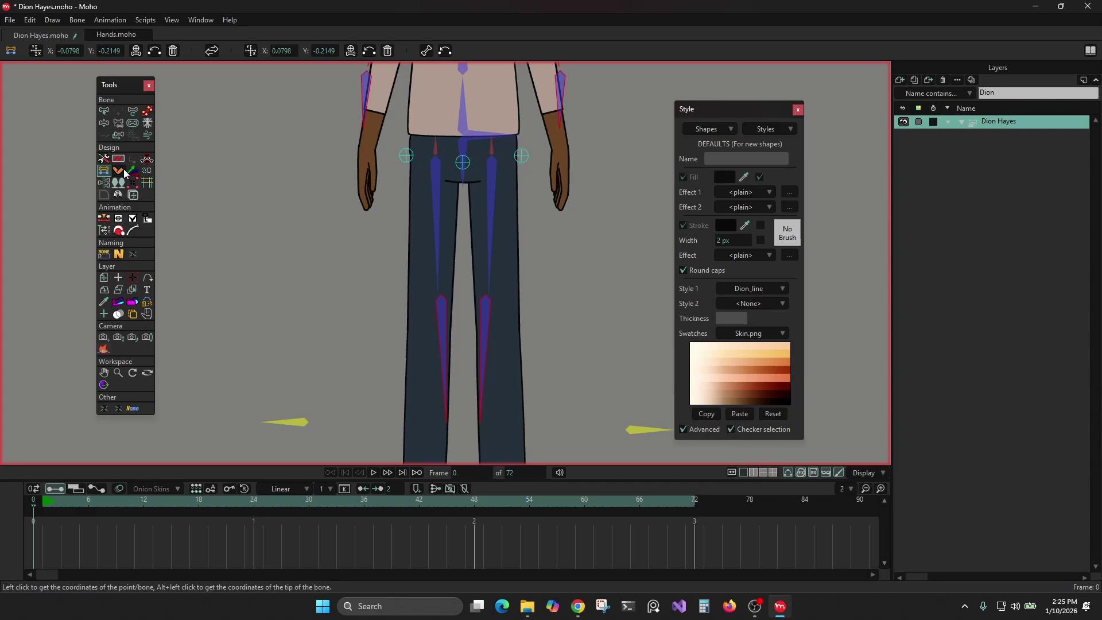
key("z")
left_click(448, 356)
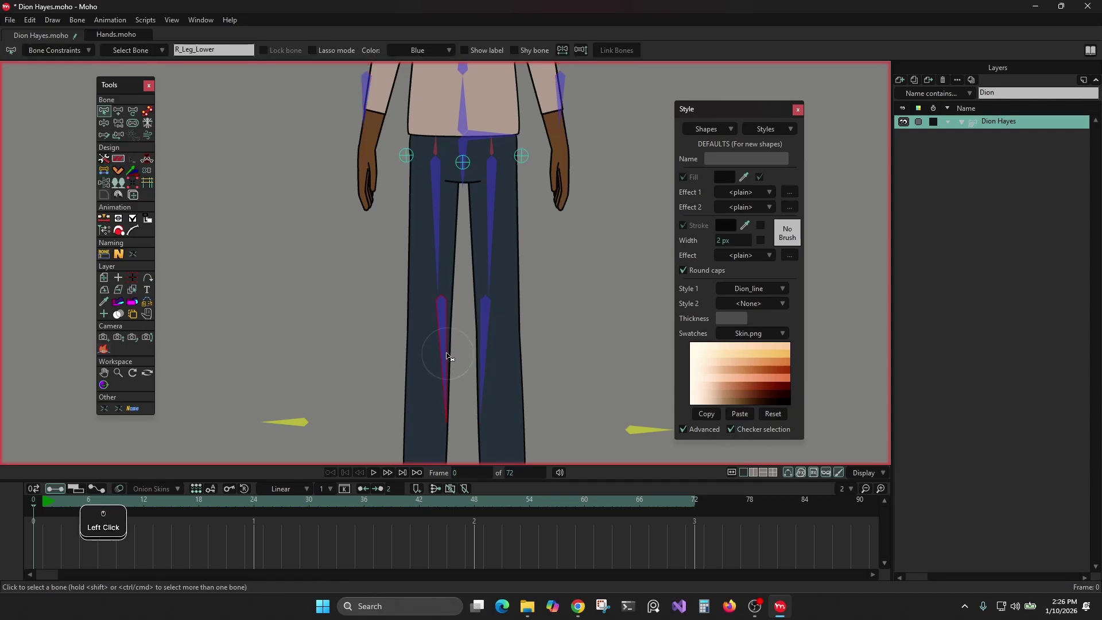
left_click(104, 170)
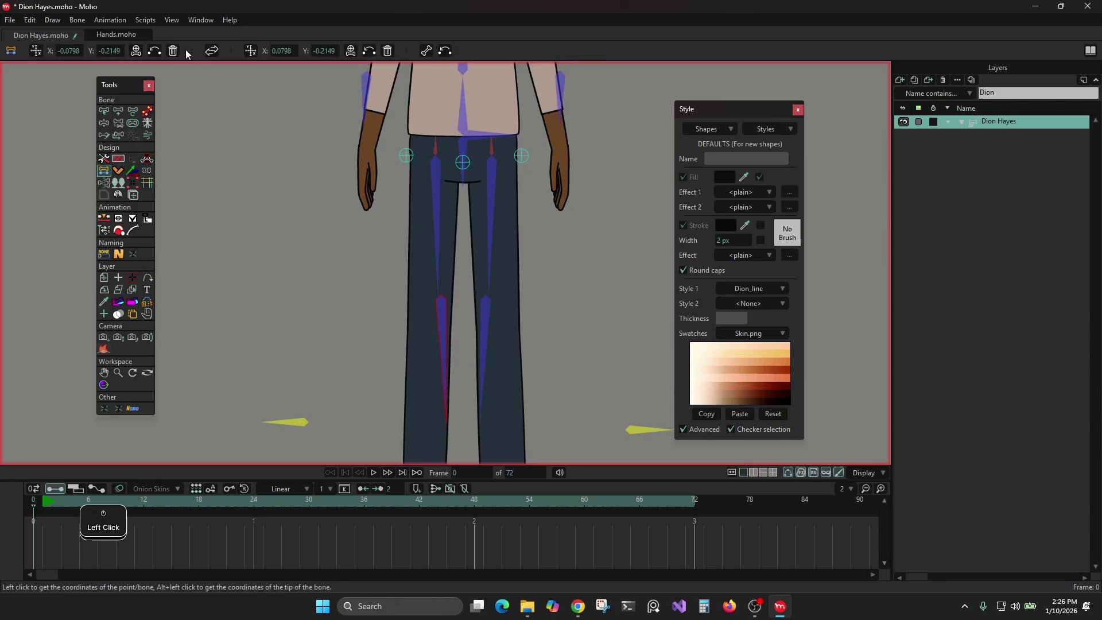
left_click(152, 51)
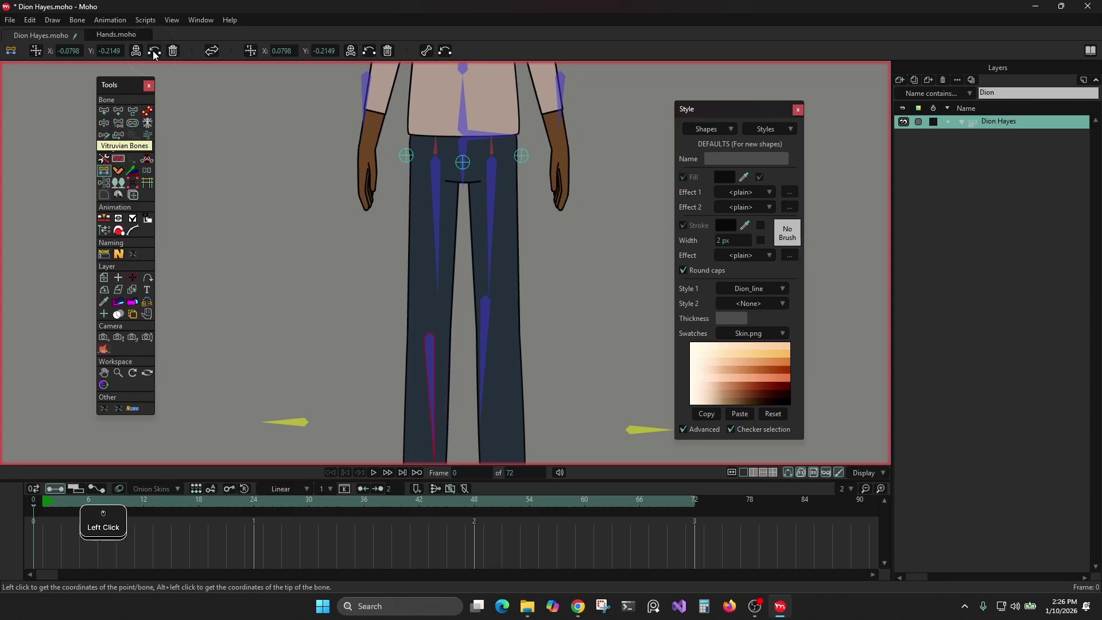
key("b")
left_click(487, 333)
left_click(104, 159)
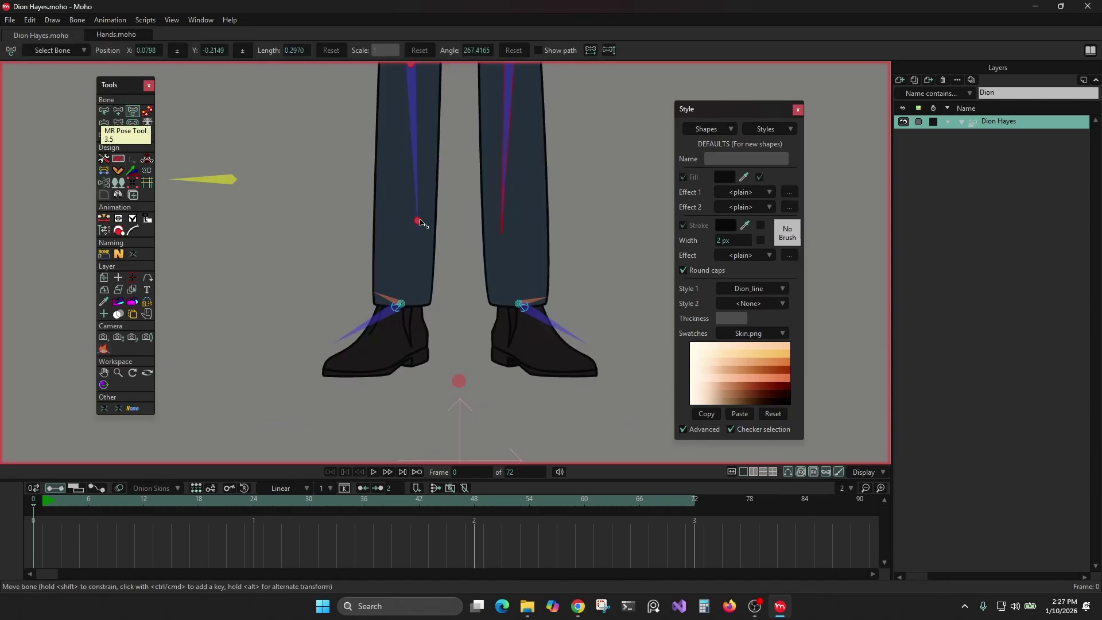
- Stretch the right and left lower leg bones so their tips reach the ankles, the right one about 0.393 long
left_click_drag(419, 222, 402, 289)
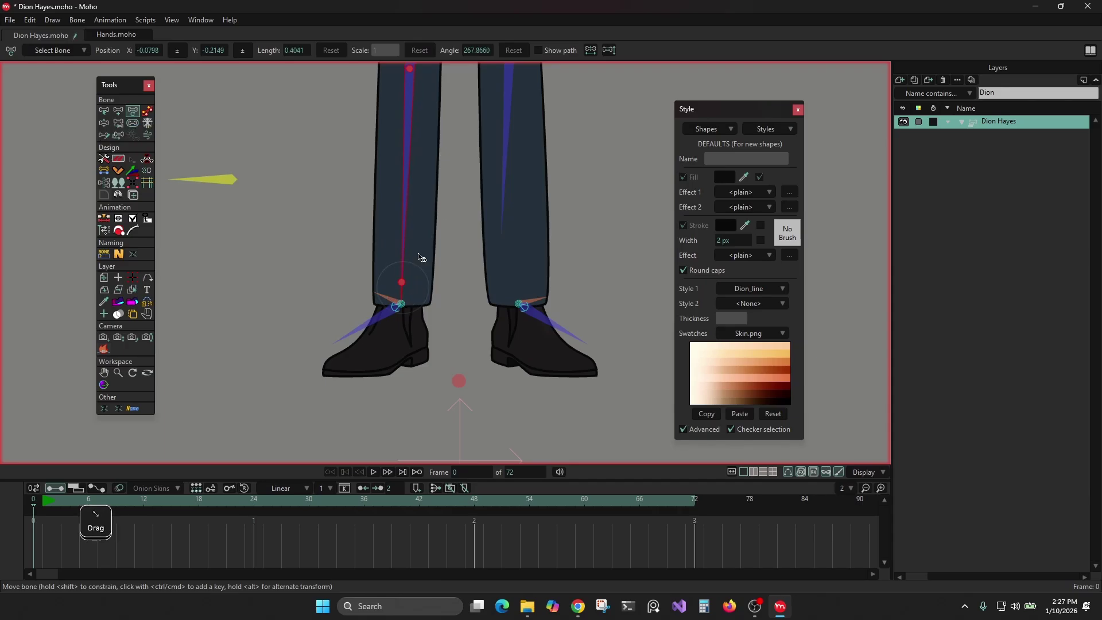
left_click(511, 236)
left_click_drag(511, 236, 518, 281)
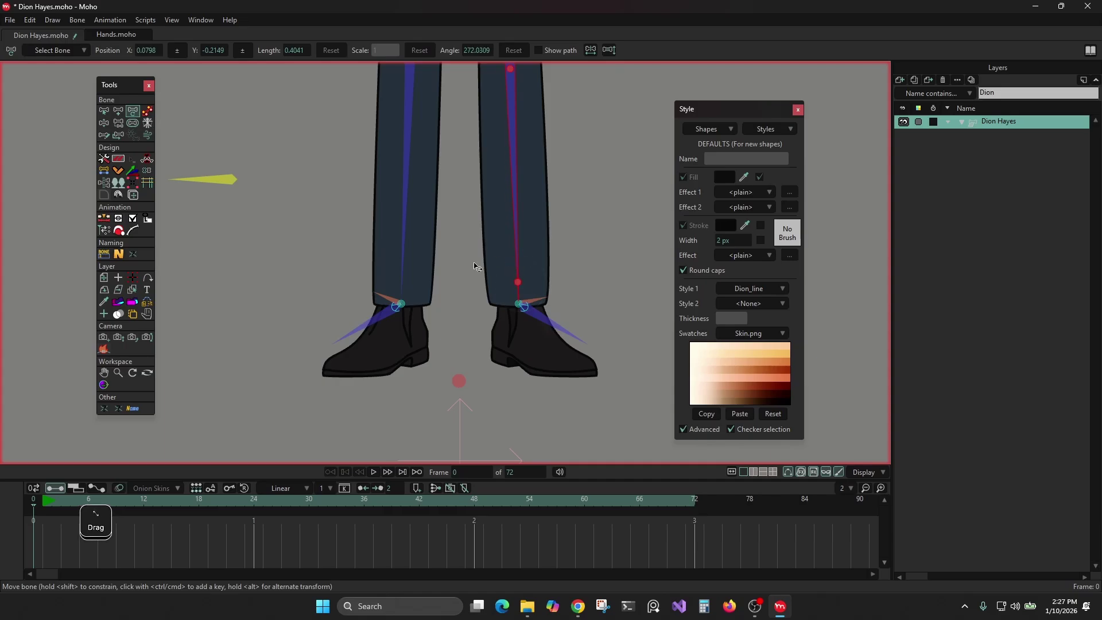
left_click(400, 285)
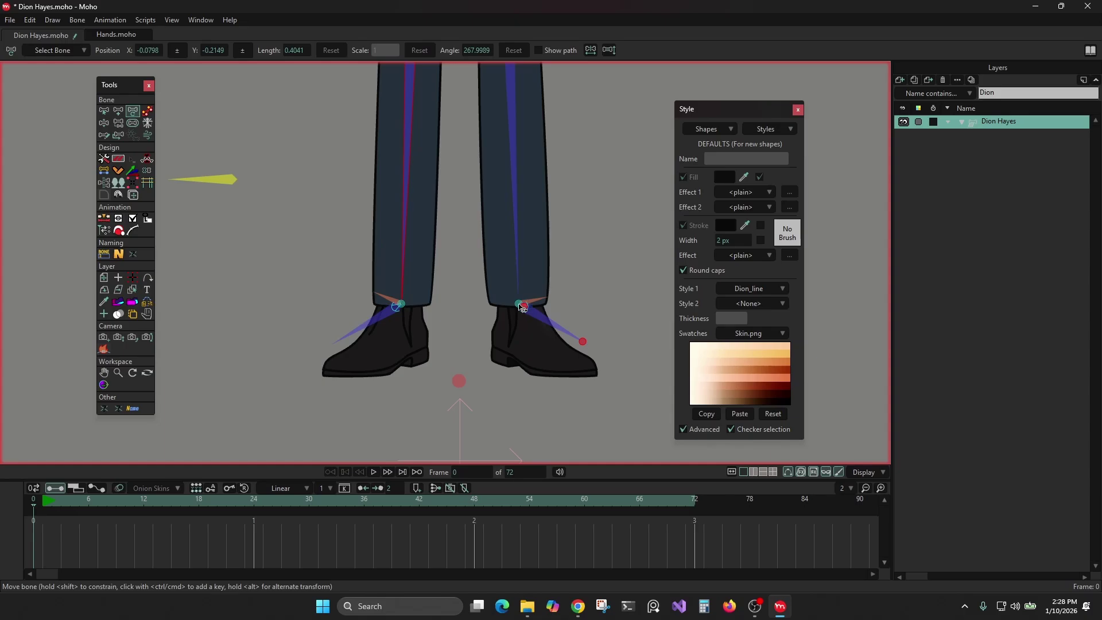
left_click(518, 283)
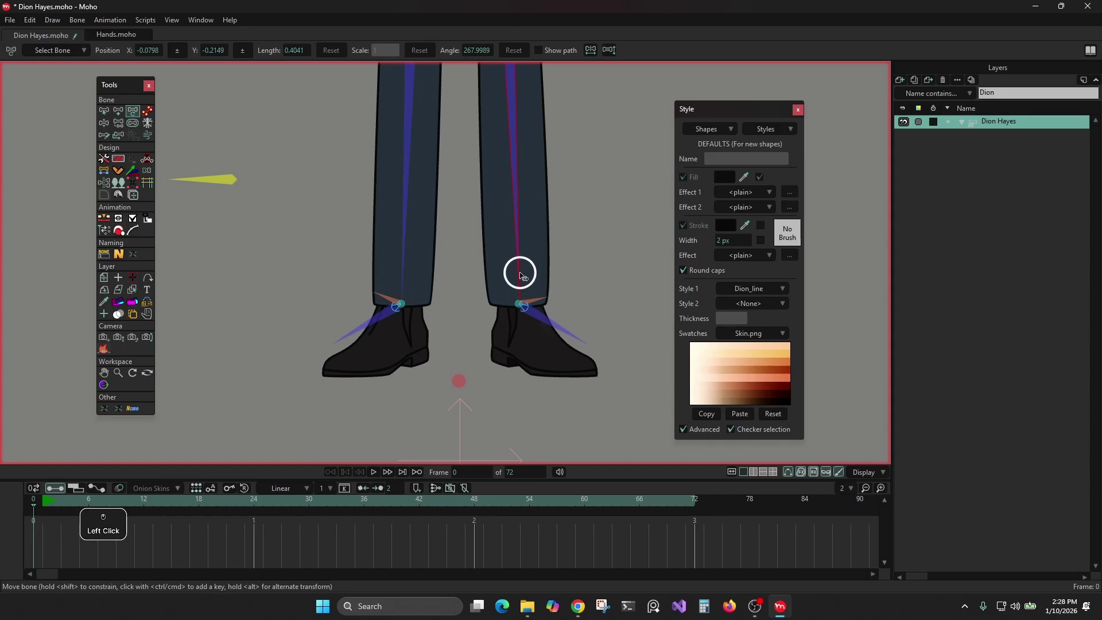
left_click_drag(518, 268, 514, 274)
left_click(401, 274)
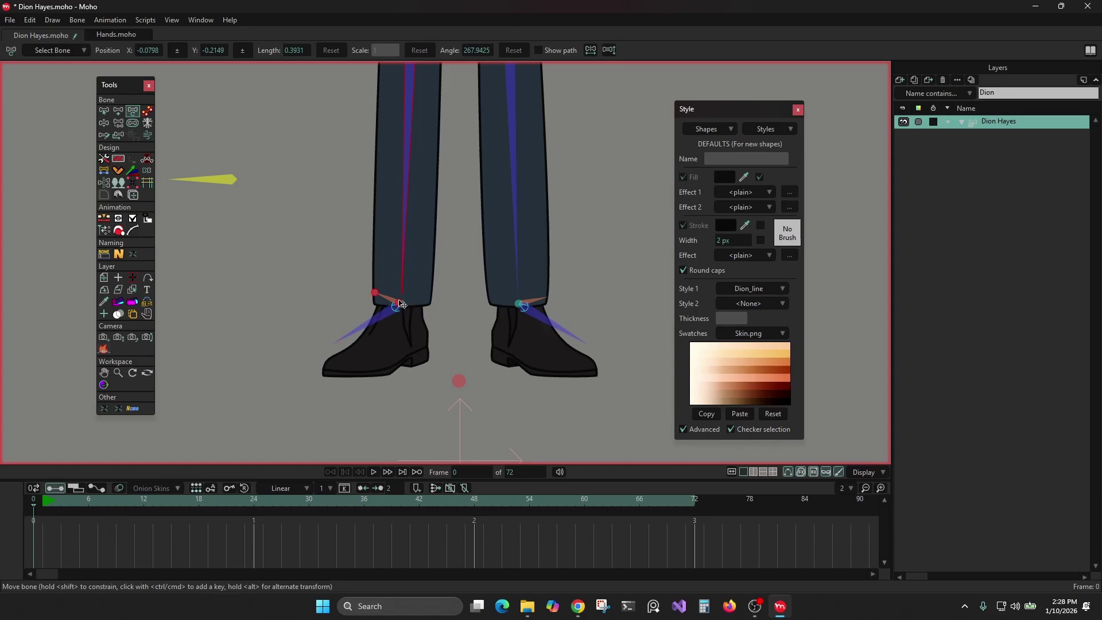
- Angle the right and left inner foot bones down along the shoes, and make R_Foot_Outter the active bone of the R_Foot Vitruvian group
left_click_drag(560, 324, 546, 342)
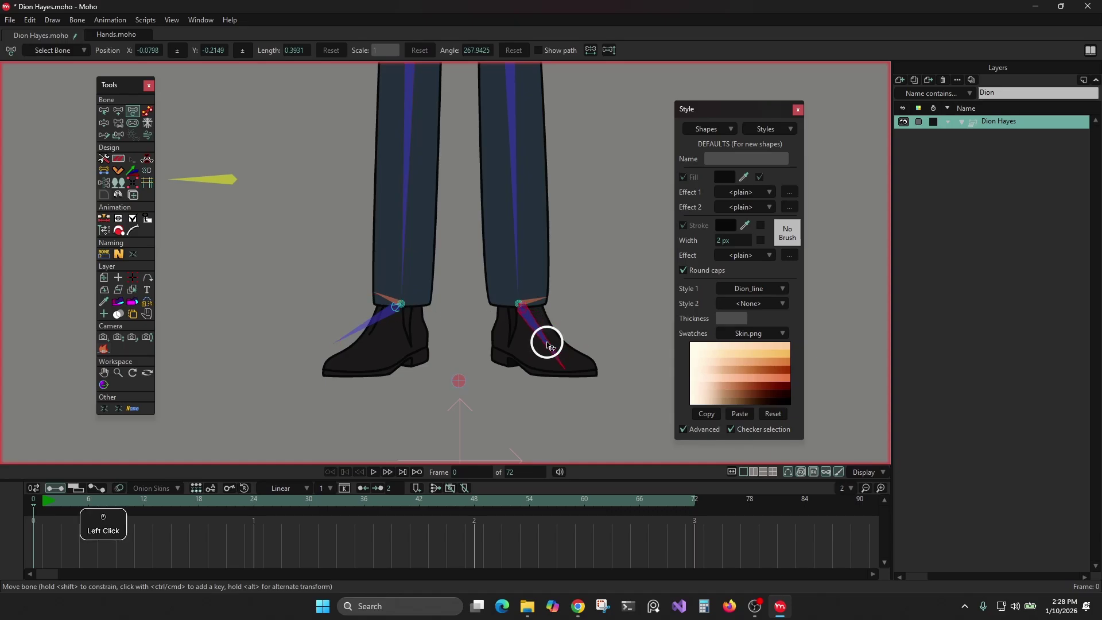
left_click_drag(369, 322, 370, 339)
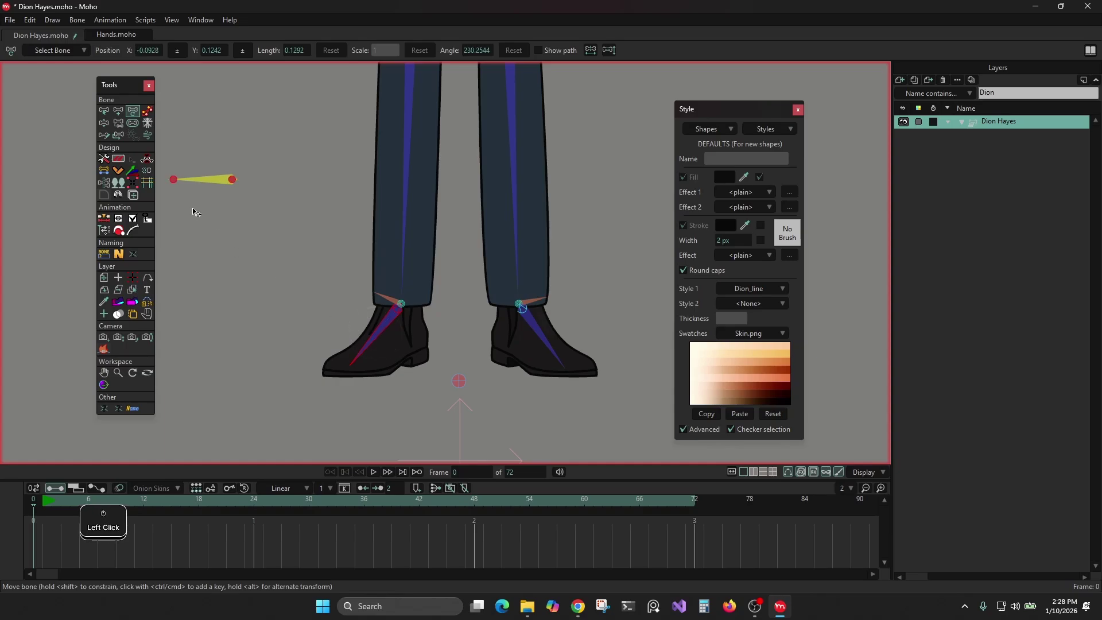
left_click(147, 122)
left_click(385, 50)
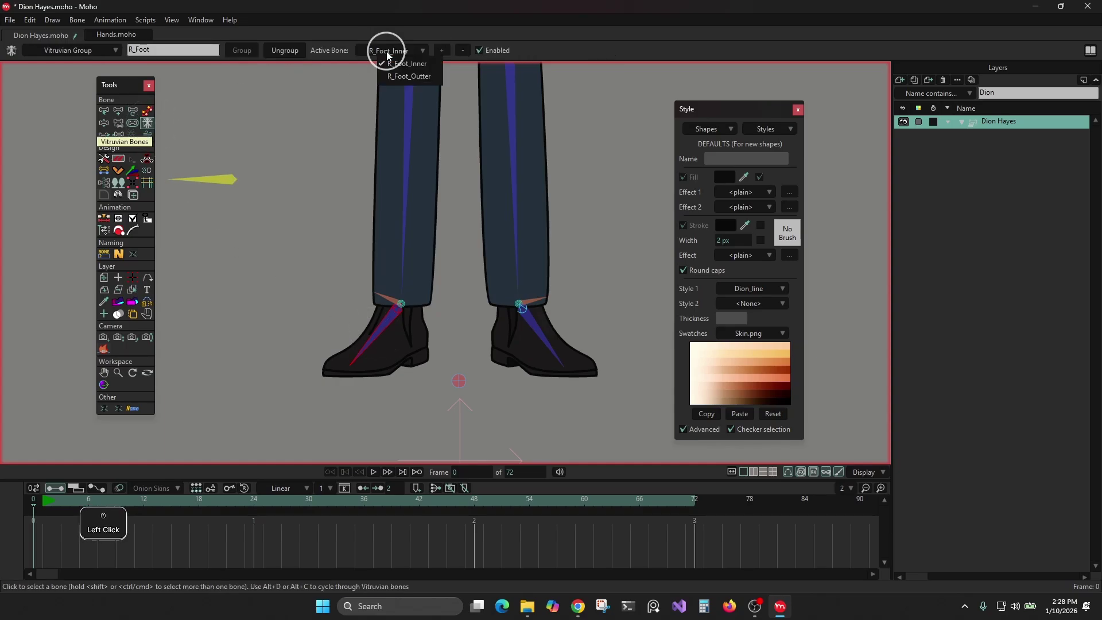
left_click(394, 77)
- Rename the Vitruvian group R_Foot_2 as L_Foot
left_click(111, 51)
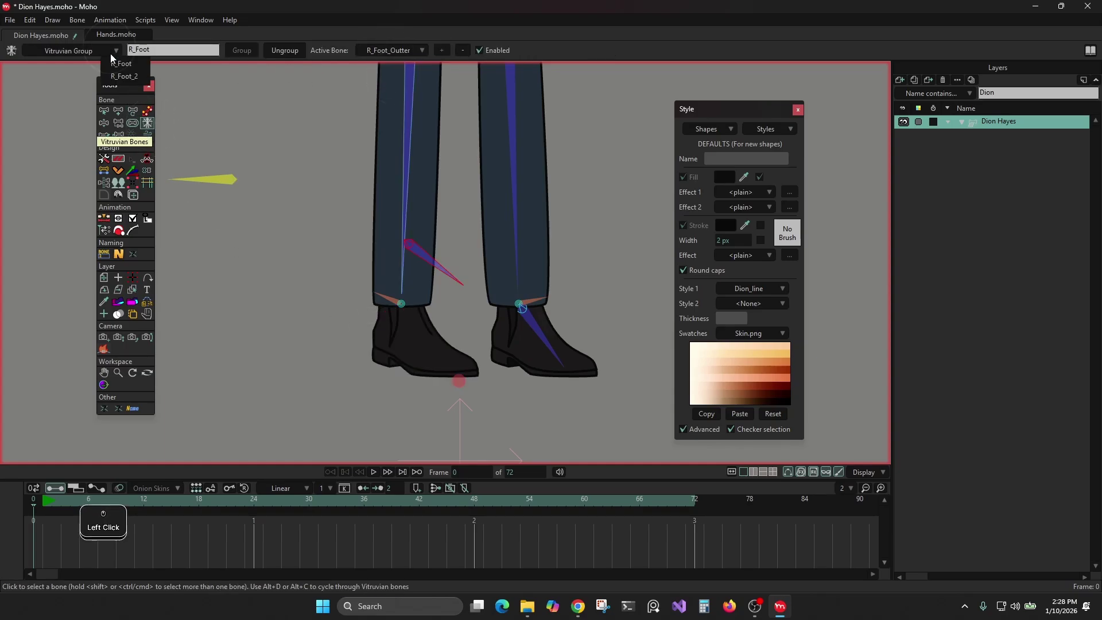
left_click(126, 76)
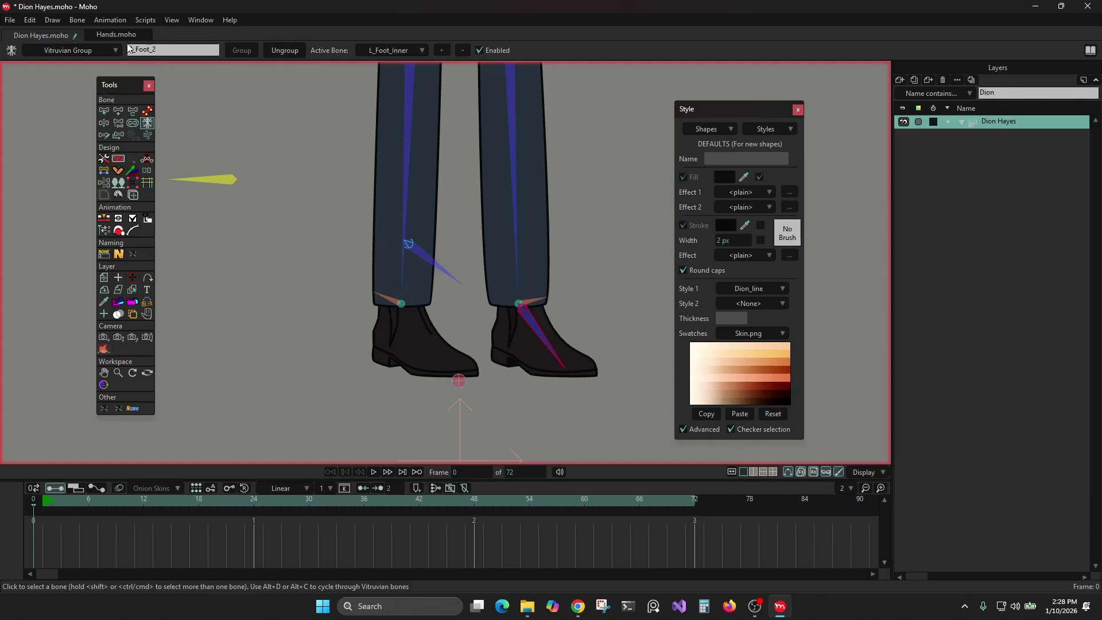
left_click(130, 49)
key("BackSpace")
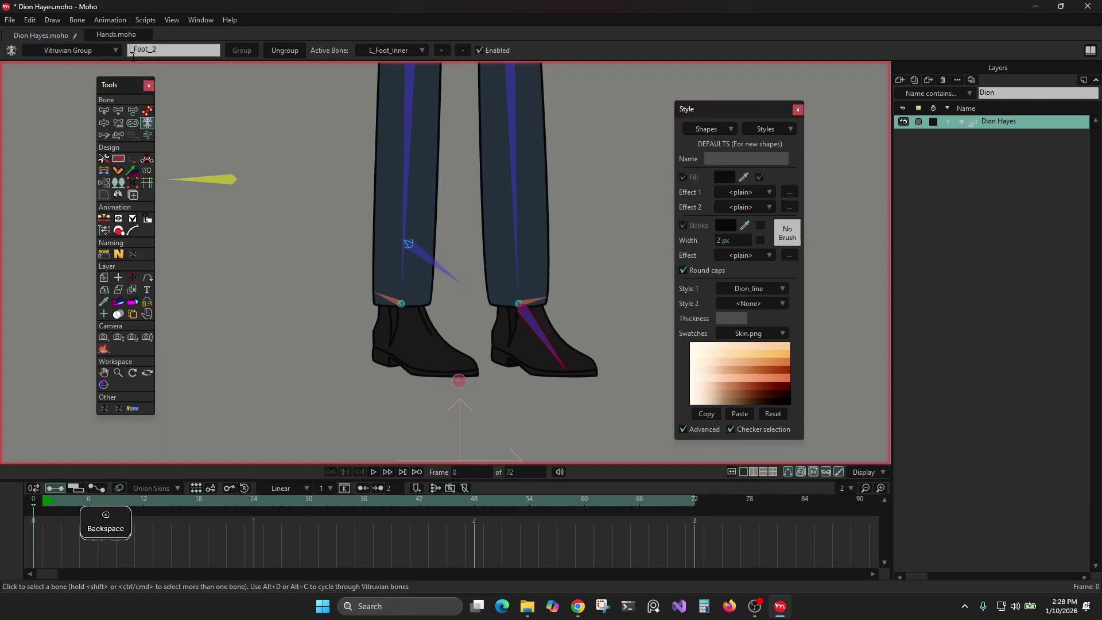
type("L_")
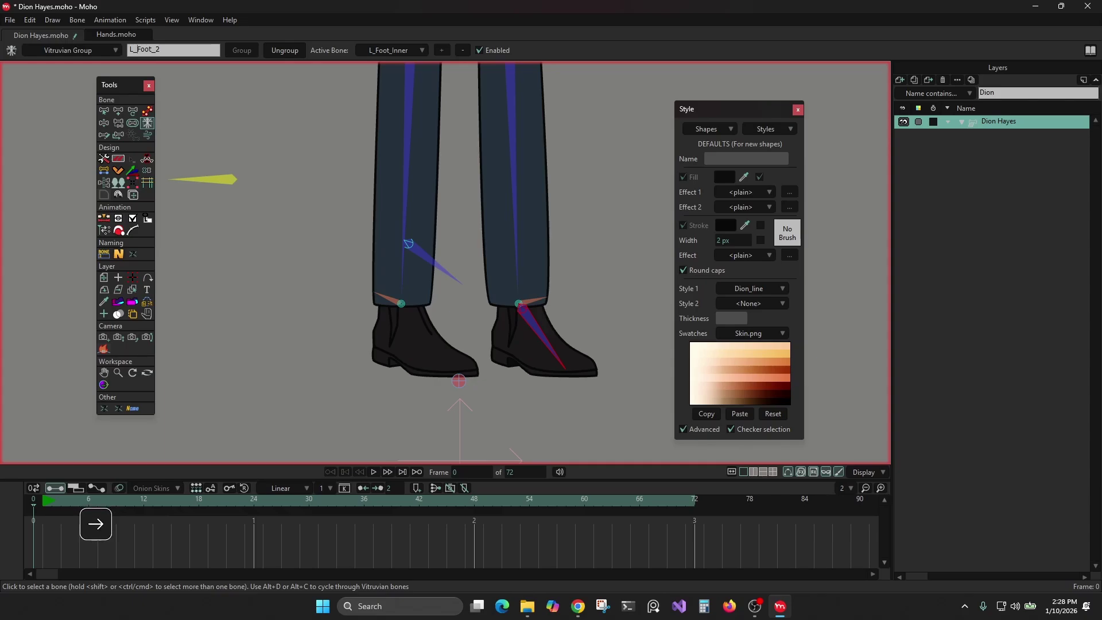
key("Return")
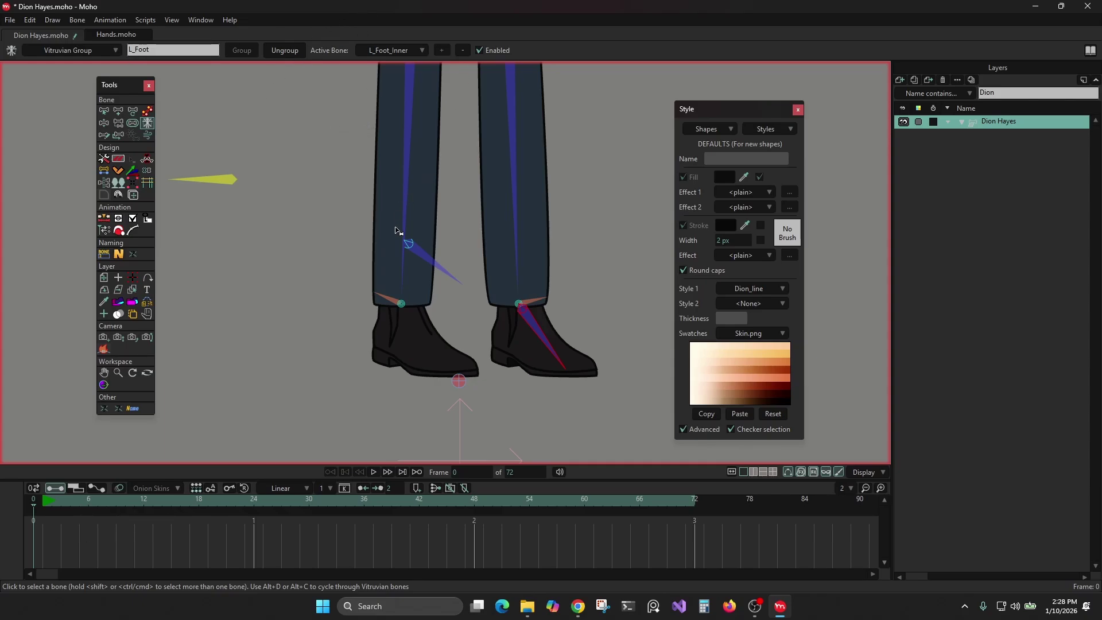
- Make L_Foot_Outter the active bone, and move both outer foot bones from the shins to the ankles, pointing along the shoes
left_click(389, 49)
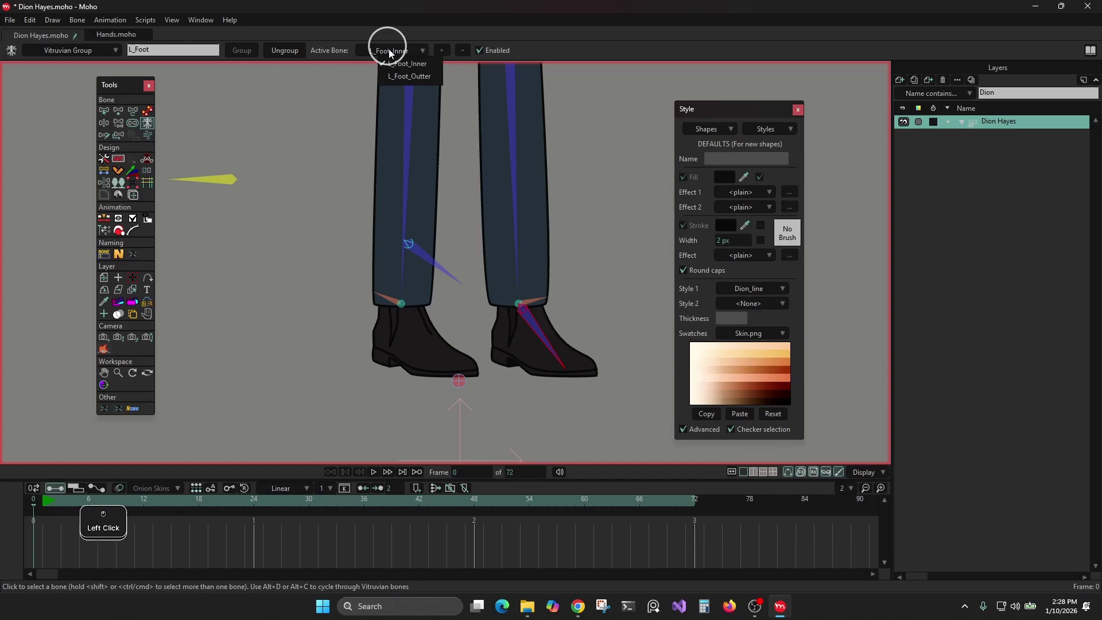
left_click(405, 77)
left_click(133, 111)
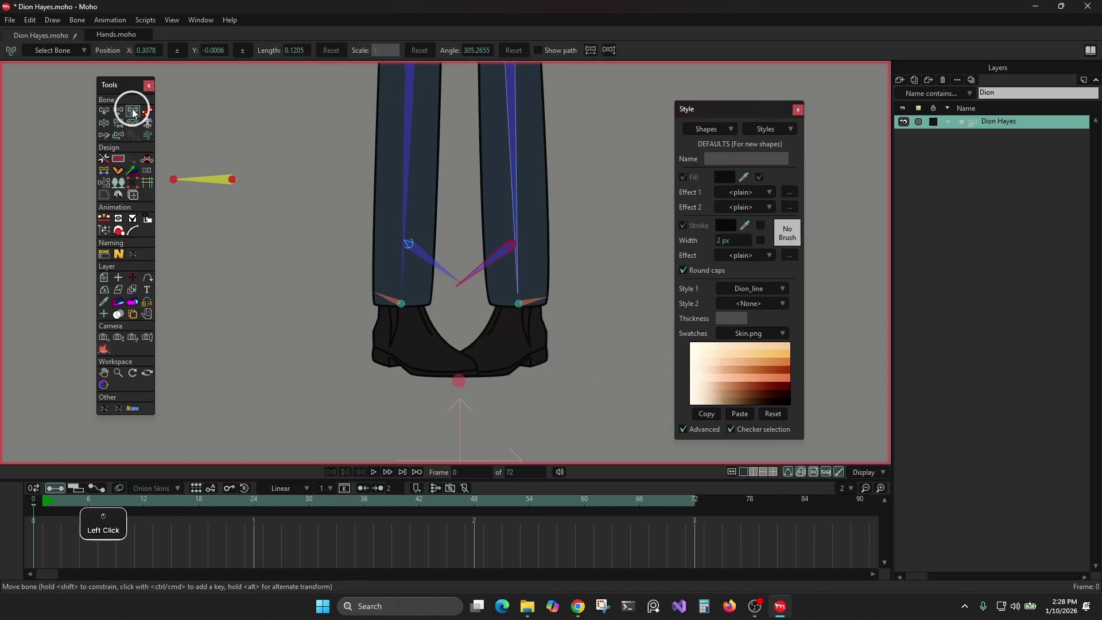
left_click_drag(510, 248, 516, 308)
left_click_drag(408, 248, 498, 344)
left_click(491, 330)
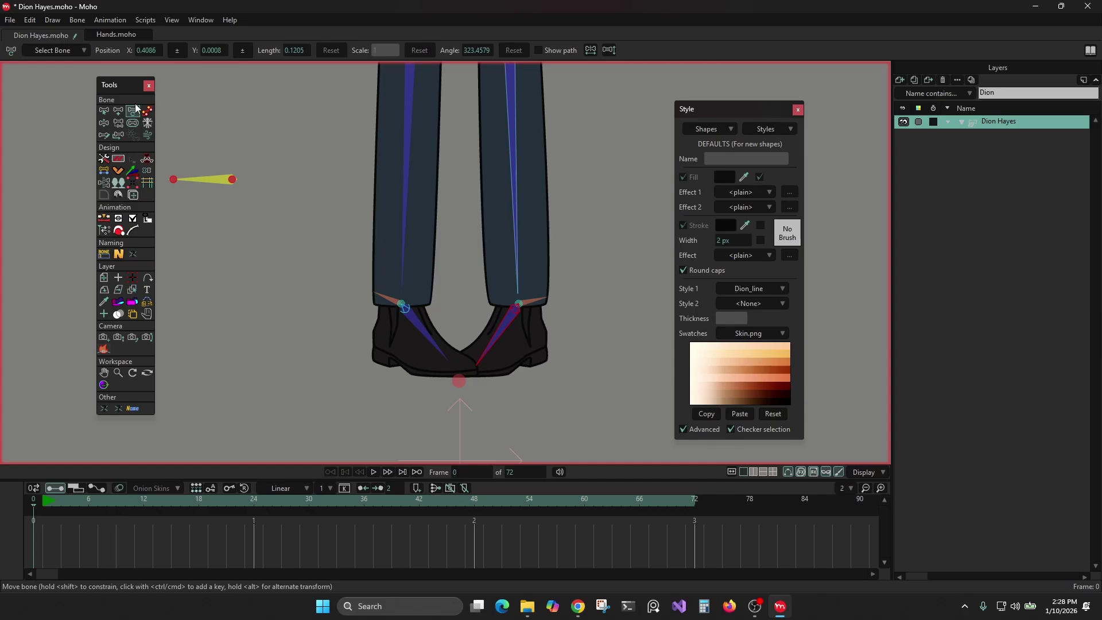
- Set L_Foot_Inner and R_Foot_Inner as the active bones of the L_Foot and R_Foot Vitruvian groups
left_click(147, 123)
left_click(407, 50)
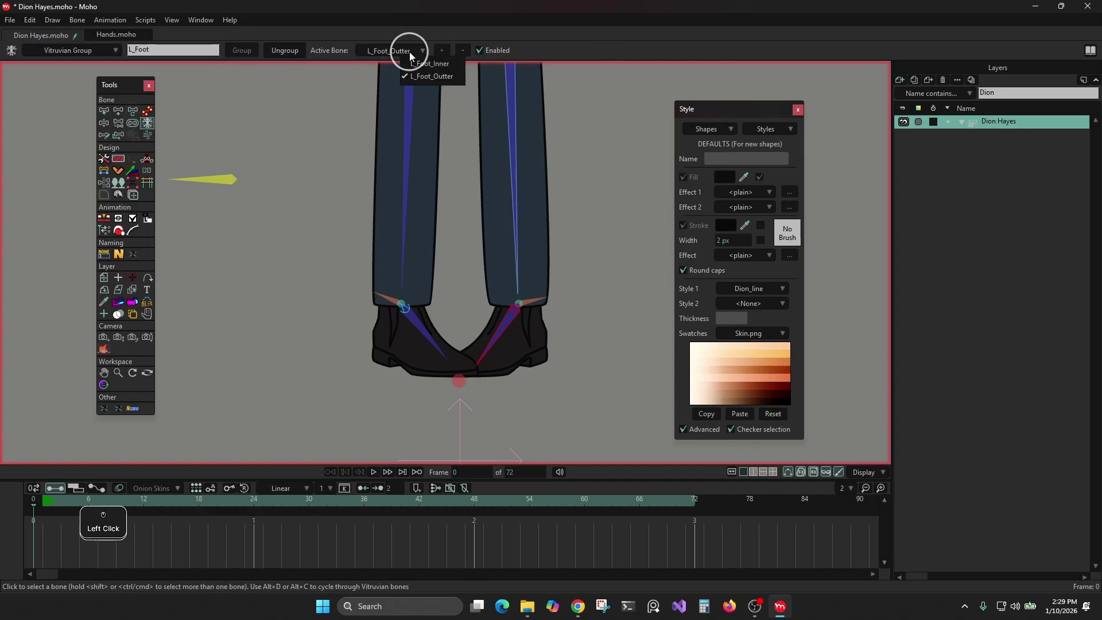
left_click(406, 68)
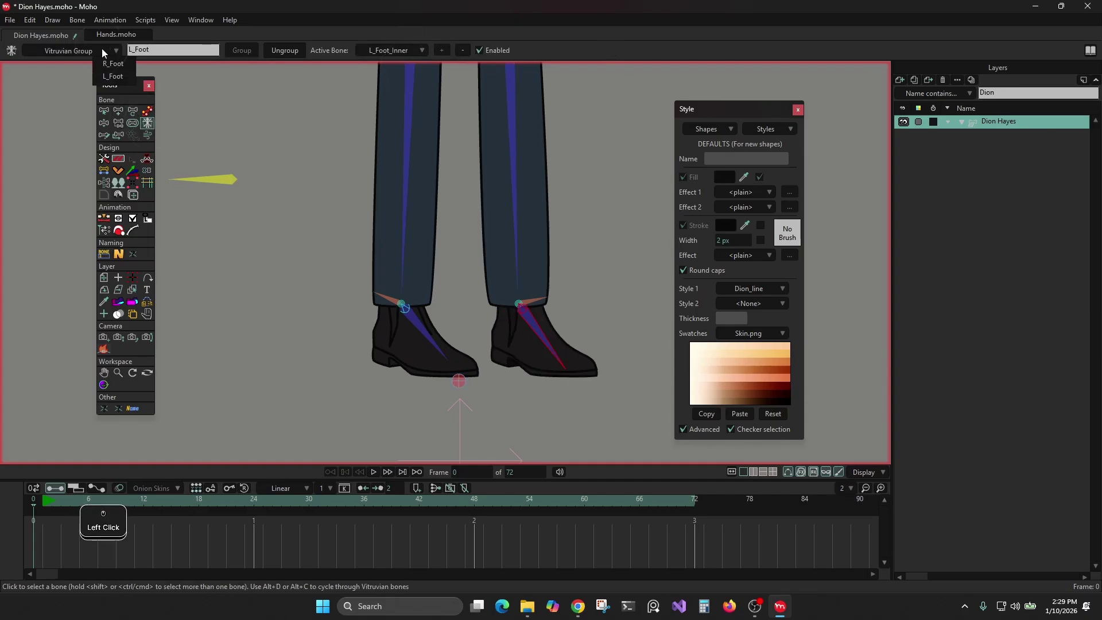
left_click(112, 64)
left_click(375, 56)
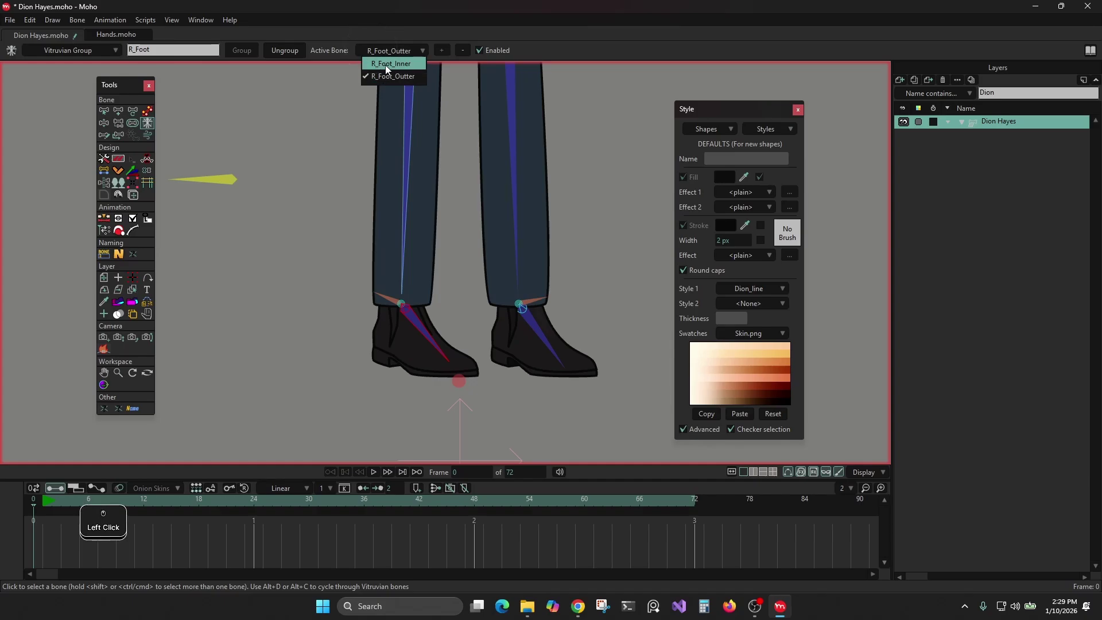
left_click(384, 64)
scroll(306, 156, "down", 2)
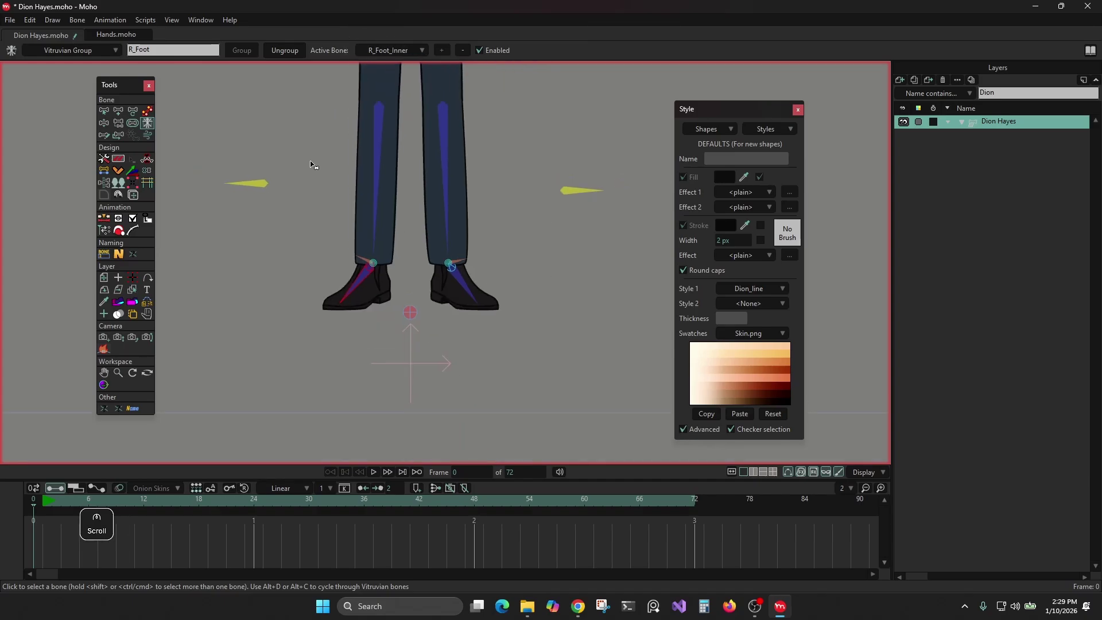
- Stretch the tips of both thigh bones down to just above the knees, centred in the trouser legs
left_click_drag(310, 161, 312, 302)
left_click(127, 111)
left_click(148, 113)
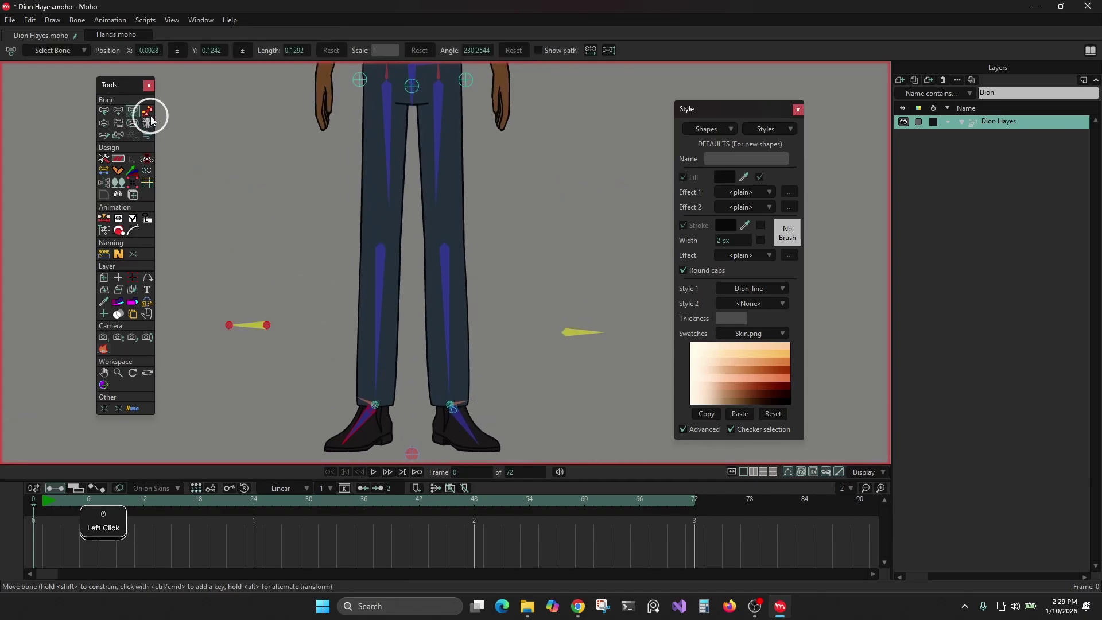
scroll(357, 156, "up", 2)
left_click_drag(401, 217, 391, 251)
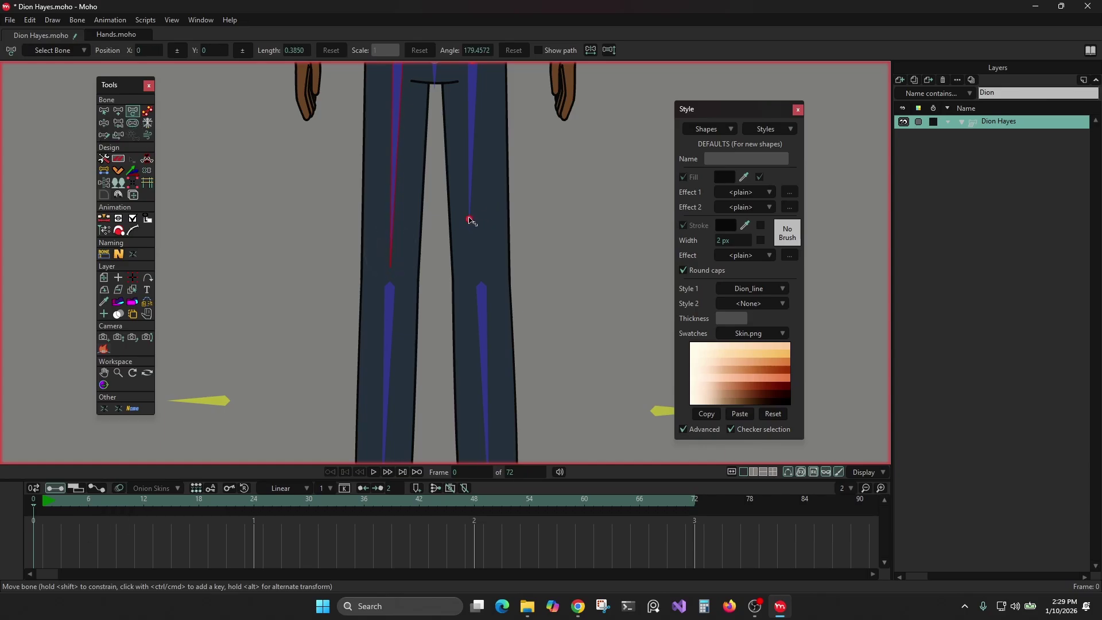
left_click_drag(472, 221, 482, 257)
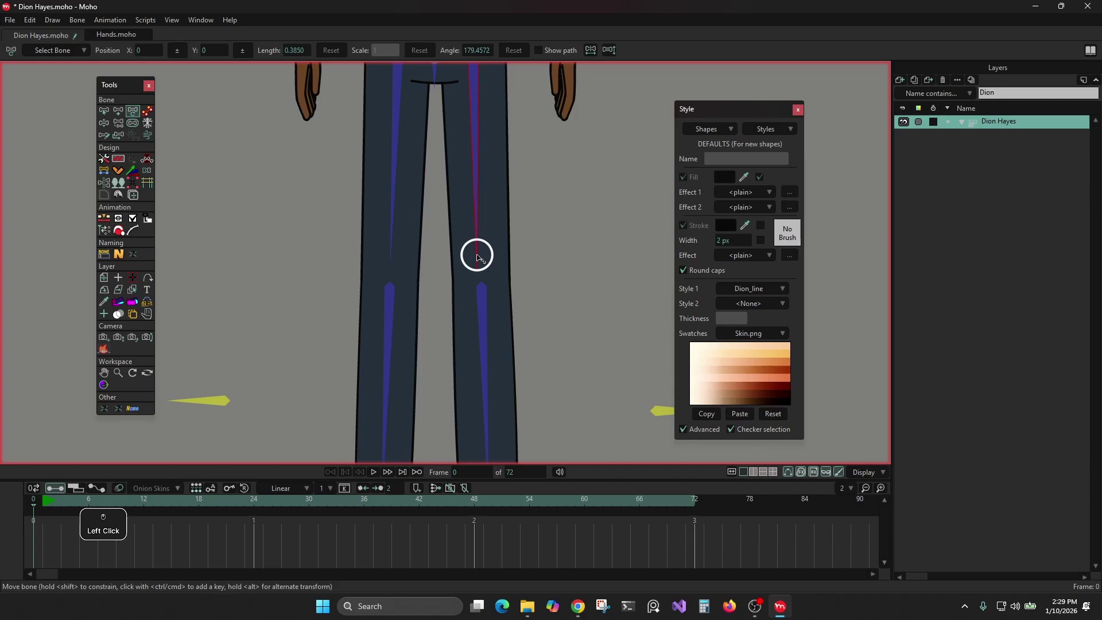
left_click_drag(477, 255, 481, 257)
- Adjust the tips of both shin bones just above the ankles so they follow the lower trouser legs
left_click_drag(571, 318, 578, 154)
left_click(497, 324)
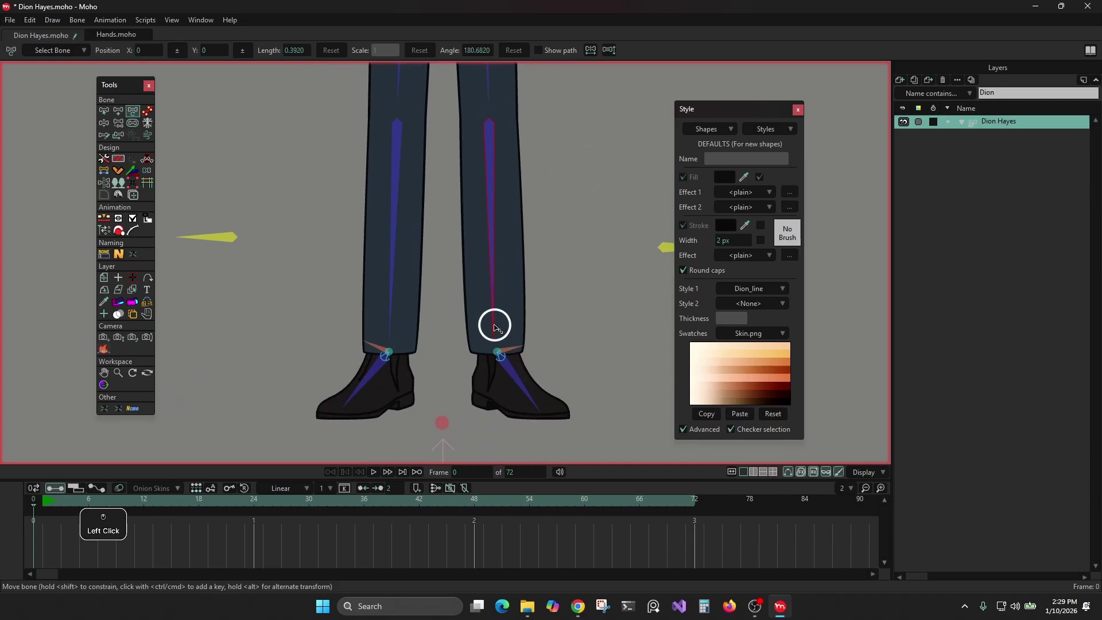
left_click(386, 327)
left_click_drag(388, 325, 394, 324)
- Reparent the right and left shin bones to their corresponding thigh bones
left_click_drag(455, 202, 461, 249)
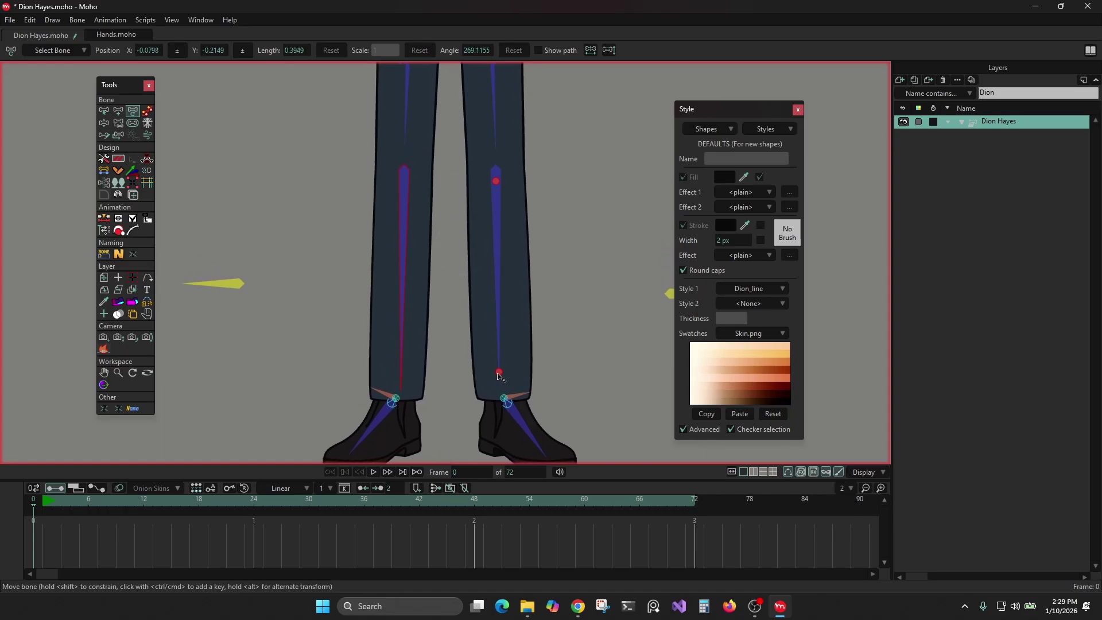
left_click_drag(447, 221, 483, 387)
left_click_drag(480, 255, 477, 341)
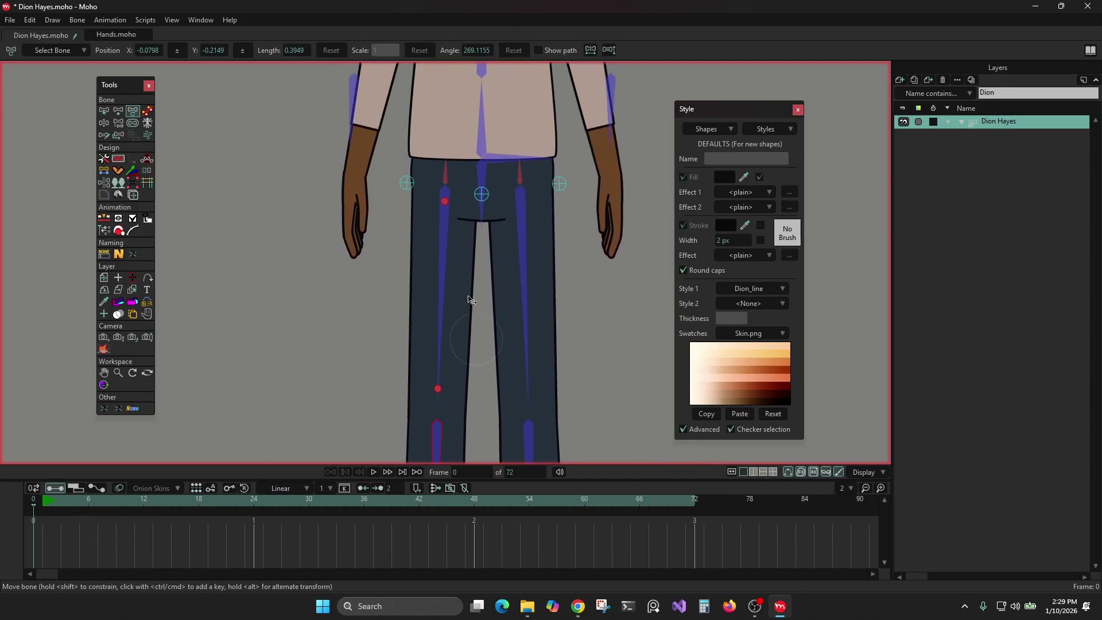
scroll(368, 235, "down", 6)
left_click(118, 122)
scroll(382, 310, "up", 5)
left_click_drag(409, 354, 380, 219)
left_click(392, 249, "alt")
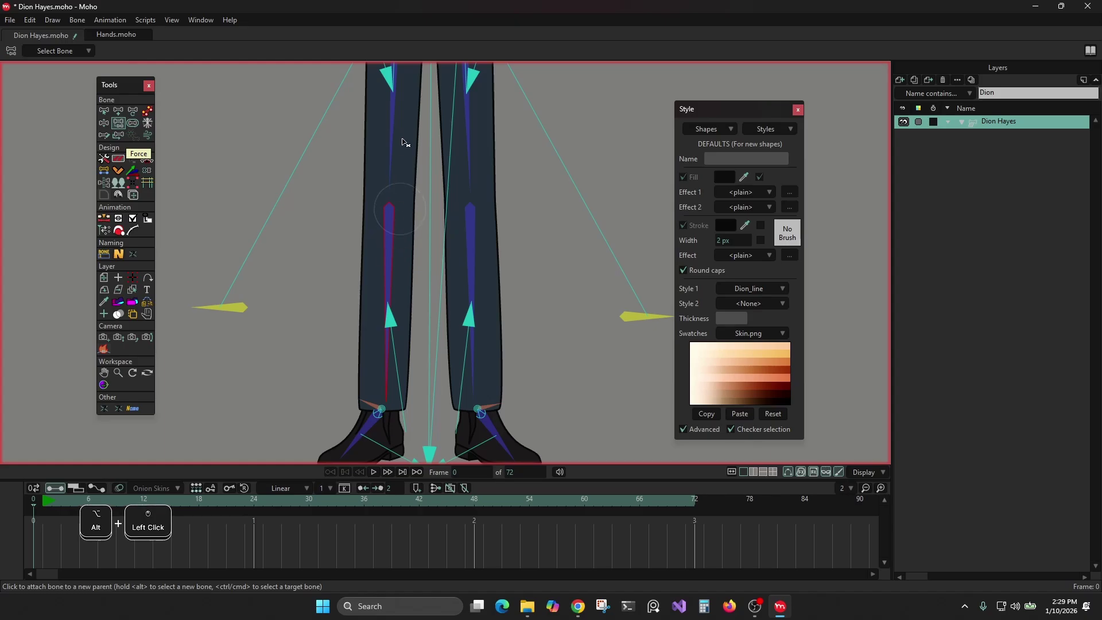
left_click(393, 122)
left_click(470, 241, "alt")
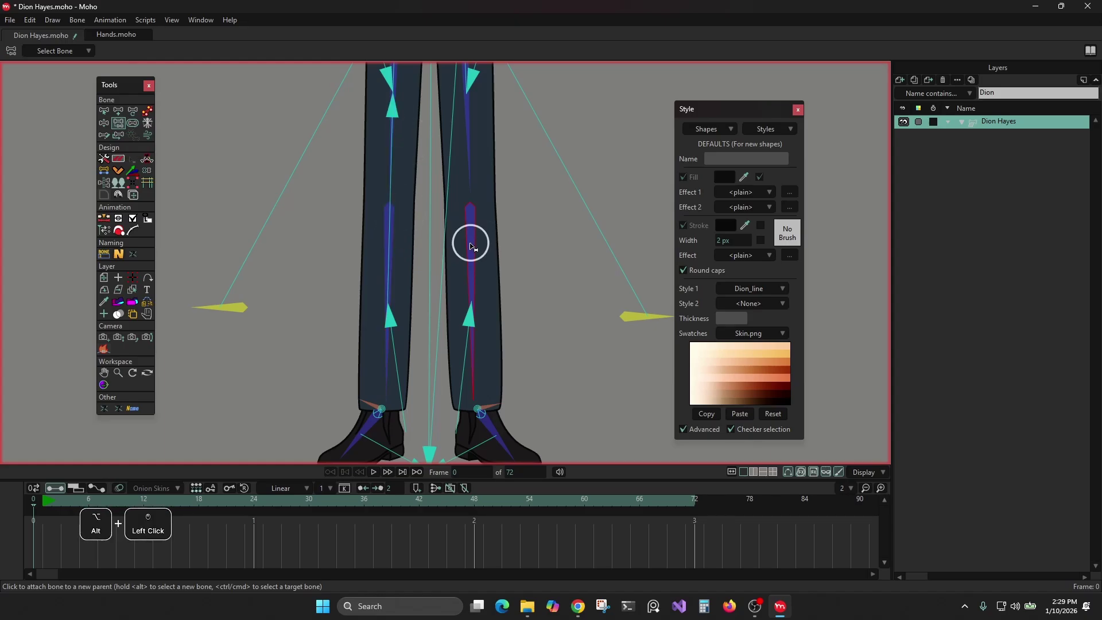
left_click(470, 142)
- Reparent the right and left blue foot bones to their corresponding shin bones
left_click_drag(557, 325, 553, 184)
scroll(475, 282, "up", 3)
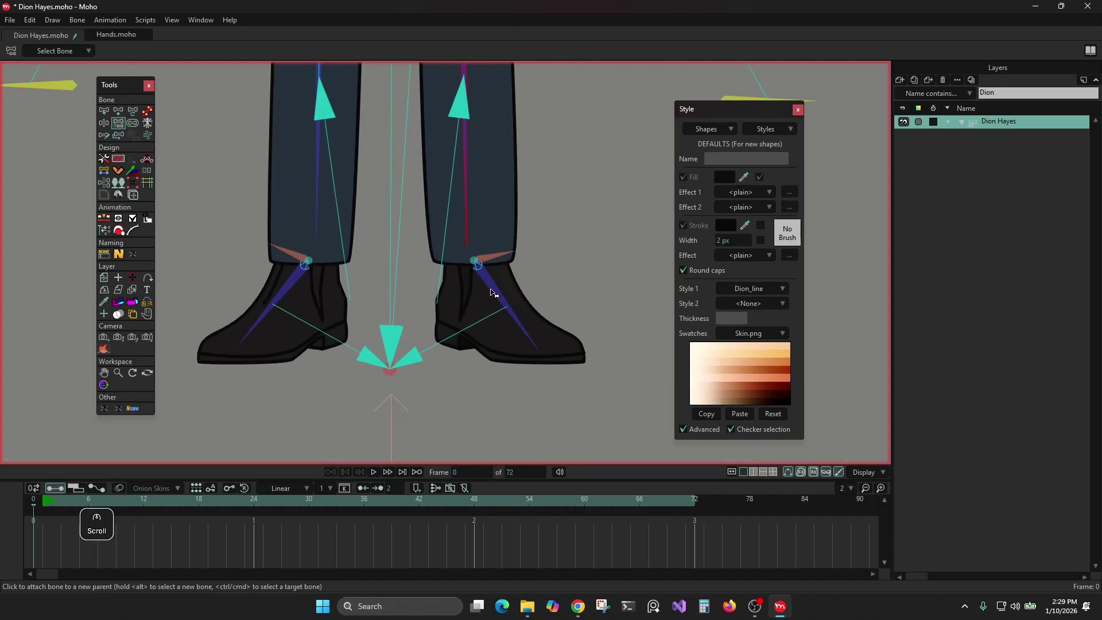
left_click(492, 288, "alt")
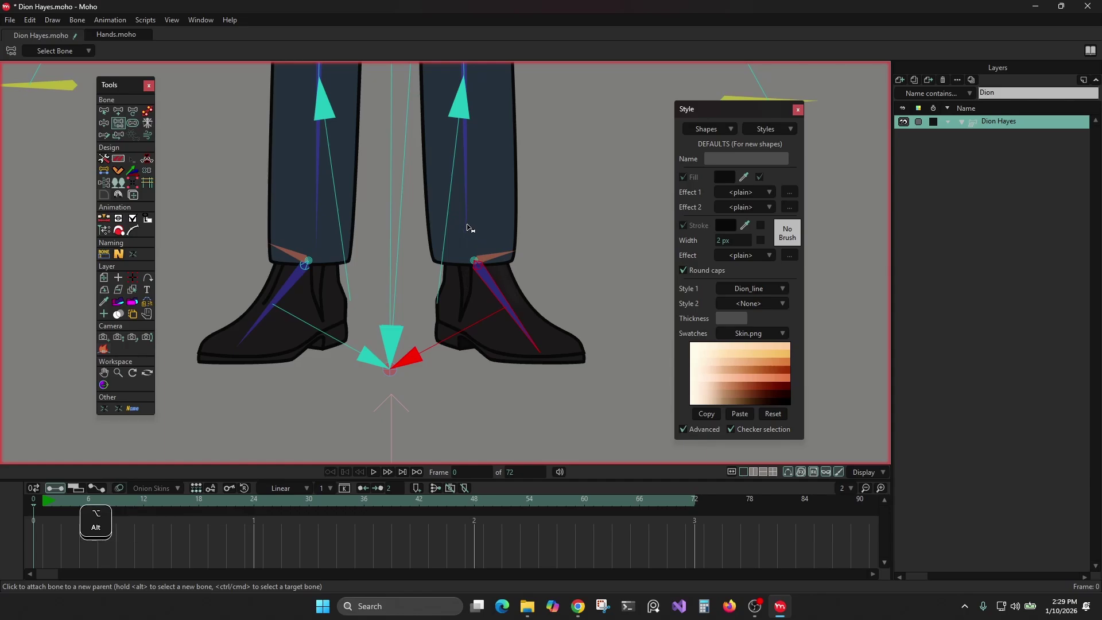
left_click(304, 276, "alt")
left_click(324, 169)
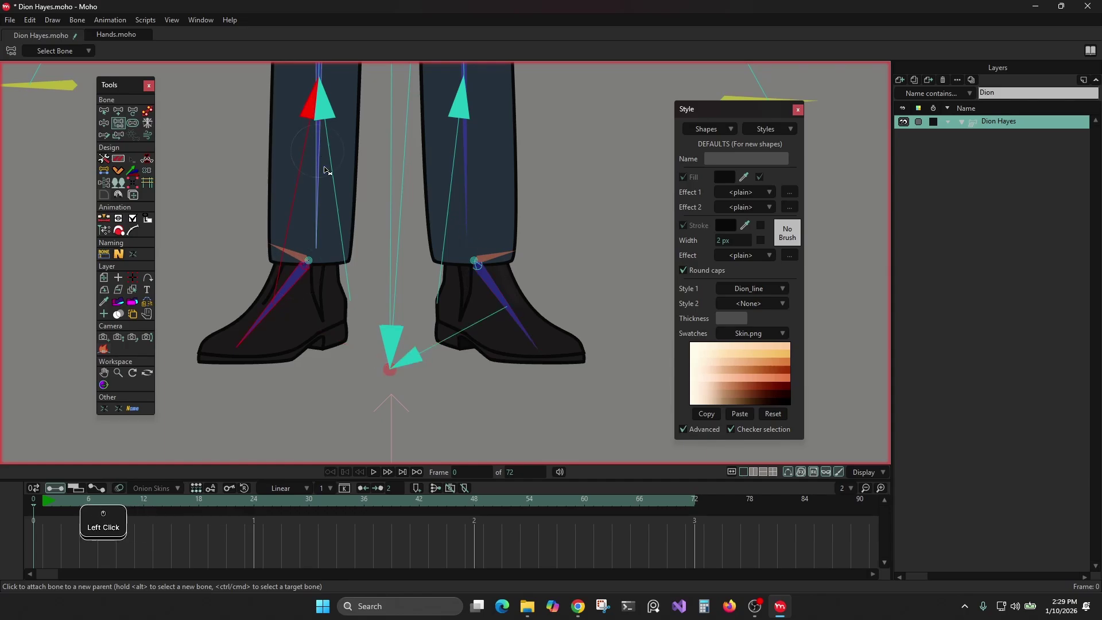
left_click(499, 293, "alt")
left_click(462, 173)
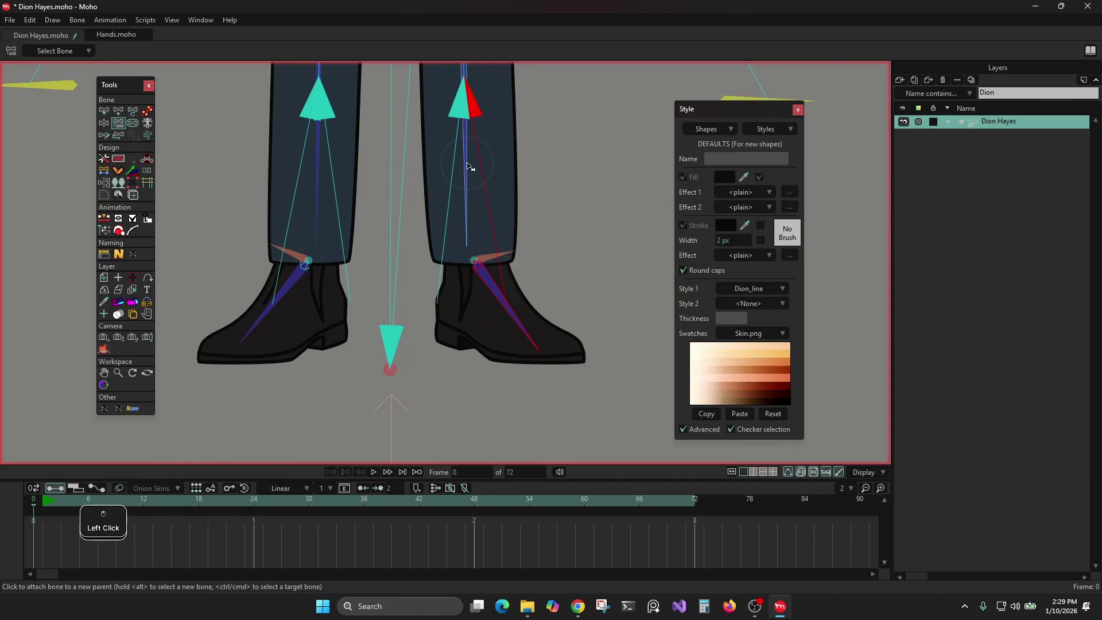
- Parent both small red ankle bones to the root bone between the feet
left_click(495, 257, "alt")
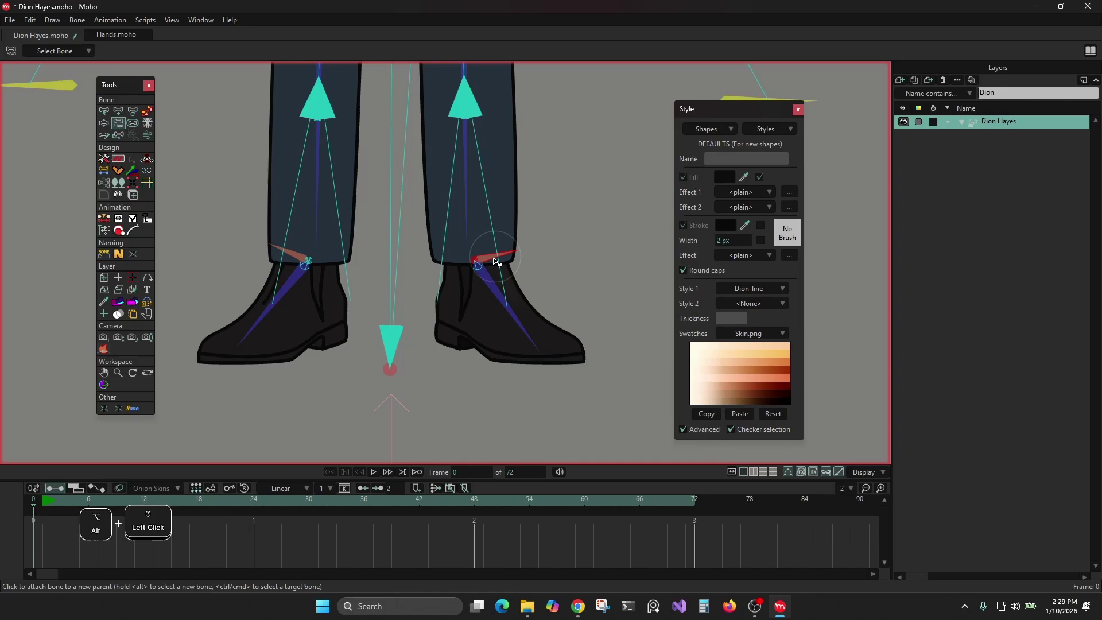
left_click(300, 258, "alt+shift")
left_click(392, 374)
scroll(357, 295, "down", 2)
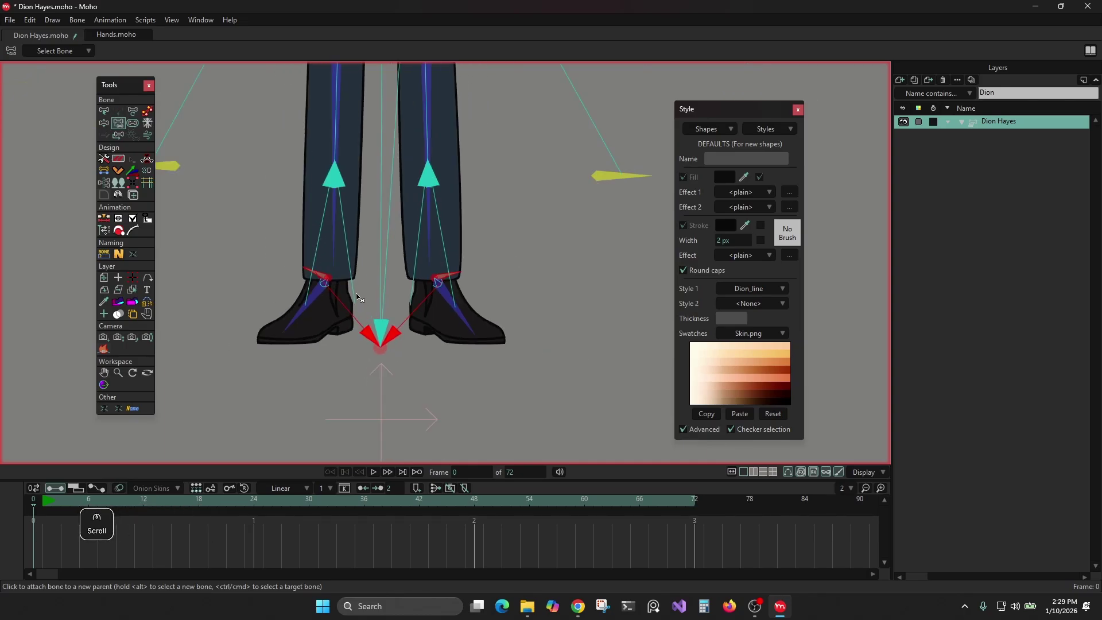
- Move both small red ankle bones up to the lower ends of the shin bones, and save the file
left_click_drag(357, 295, 402, 335)
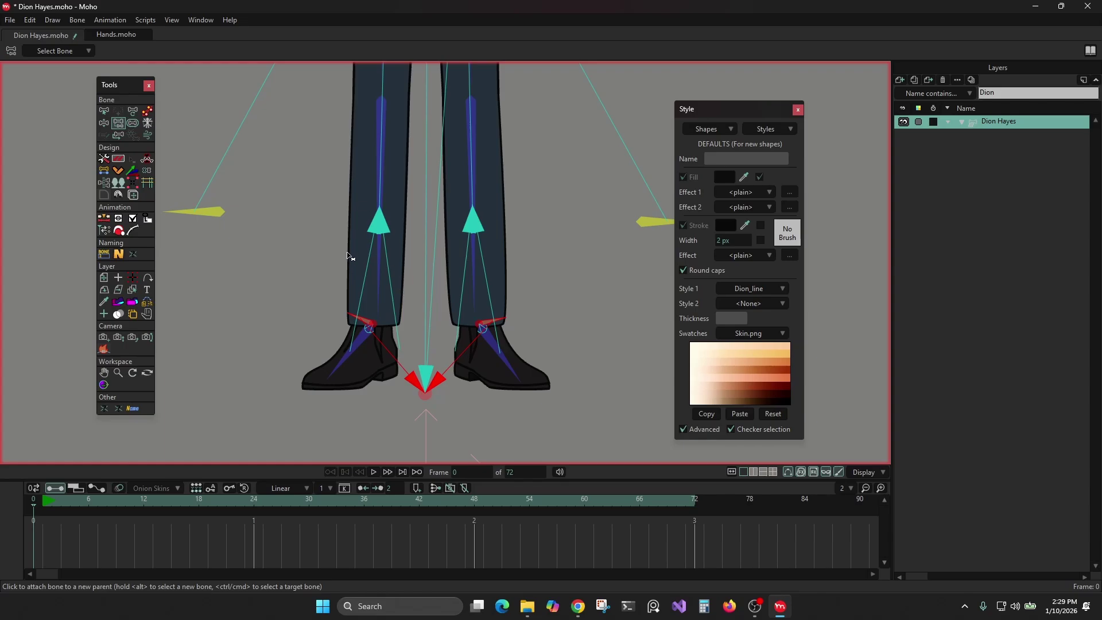
left_click(133, 111)
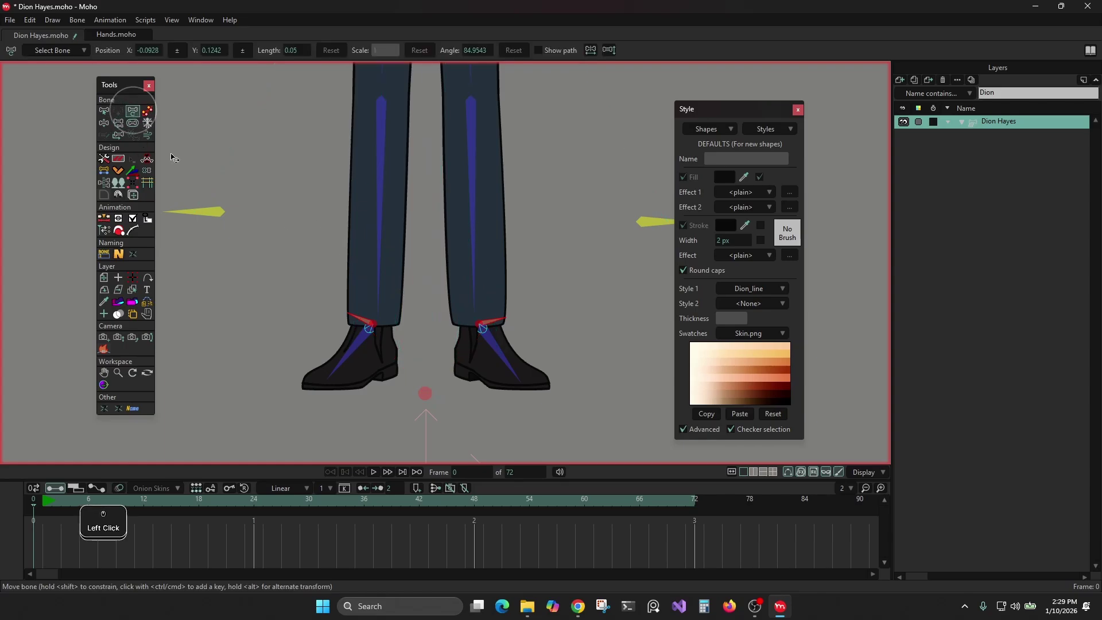
left_click(102, 109)
left_click(189, 86)
left_click(120, 111)
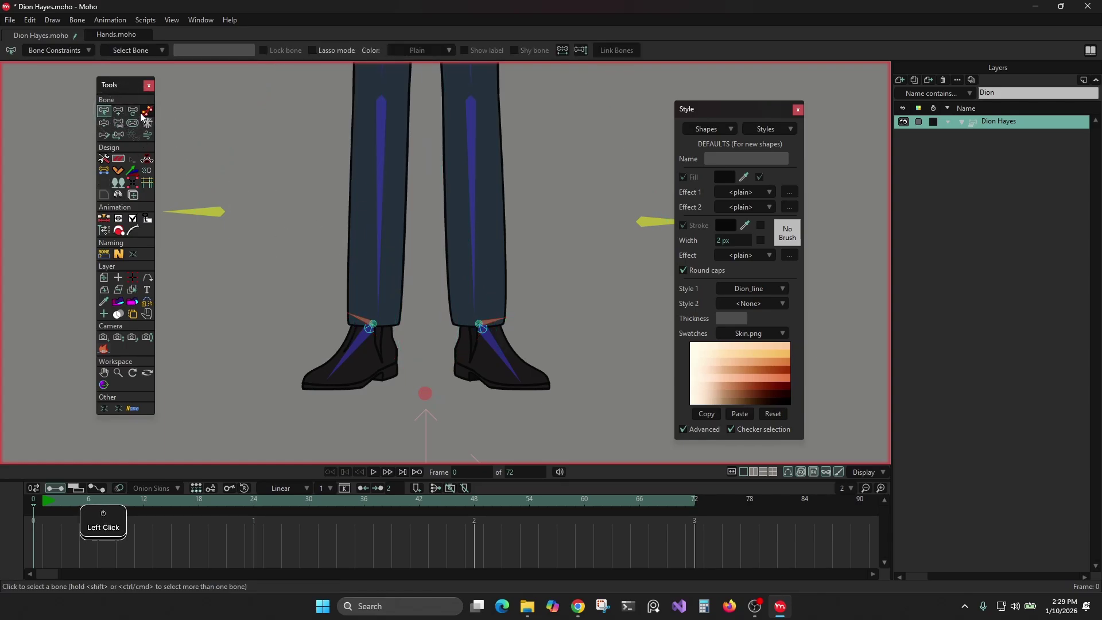
left_click(133, 111)
scroll(336, 352, "up", 2)
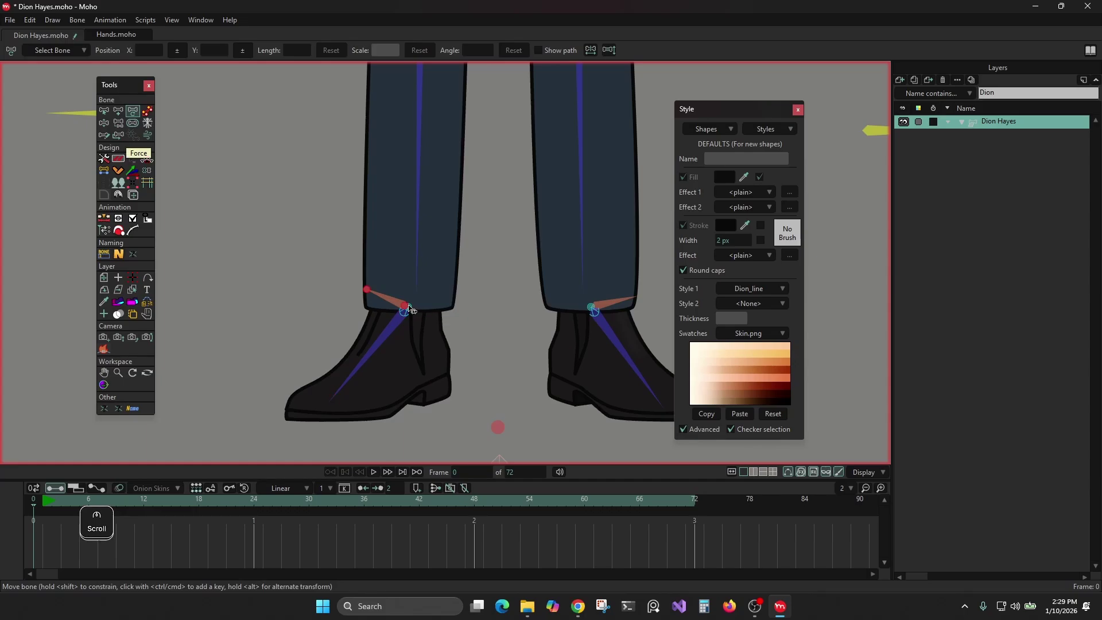
left_click_drag(404, 305, 412, 291)
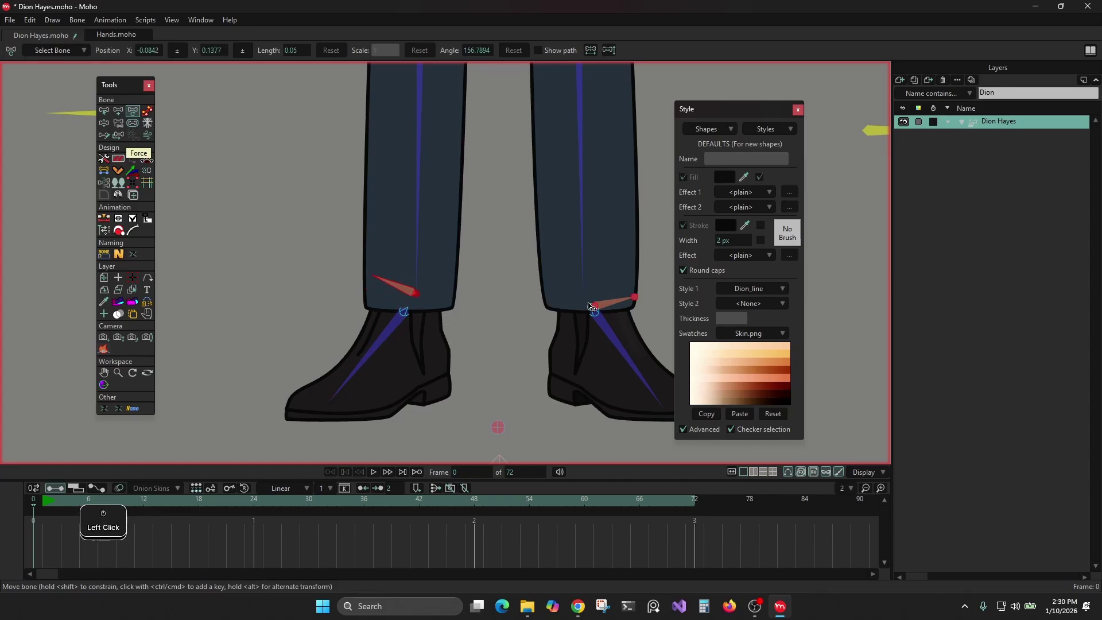
left_click_drag(596, 309, 589, 287)
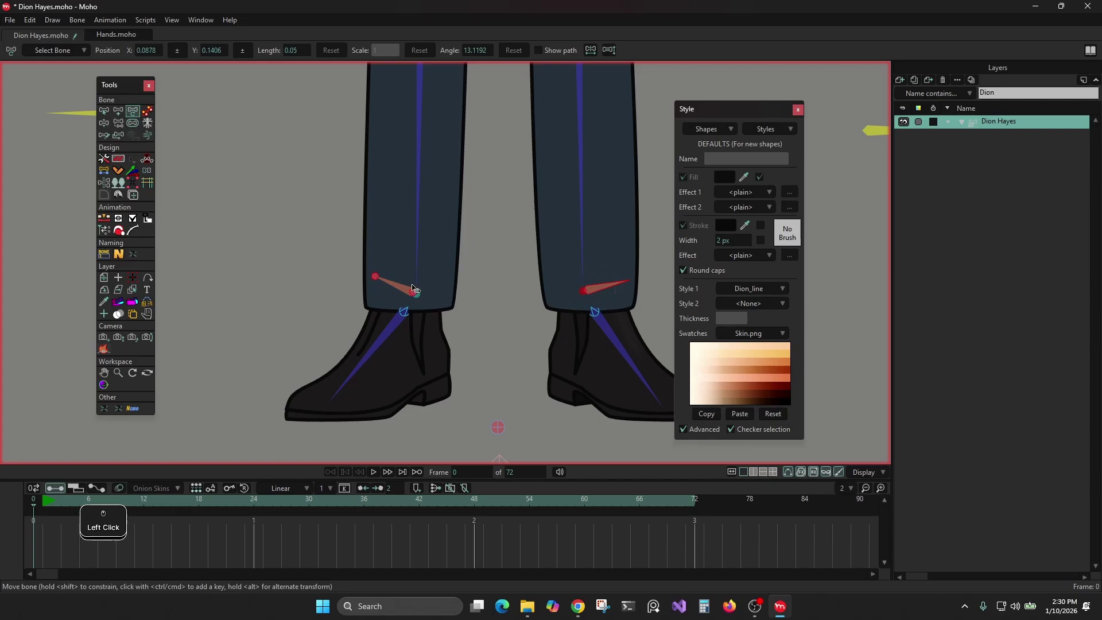
scroll(412, 263, "down", 3)
scroll(412, 263, "down", 2)
key("ctrl+s")
- Detach the right forearm bone from its parent bone
left_click_drag(449, 172, 467, 295)
left_click_drag(455, 237, 457, 359)
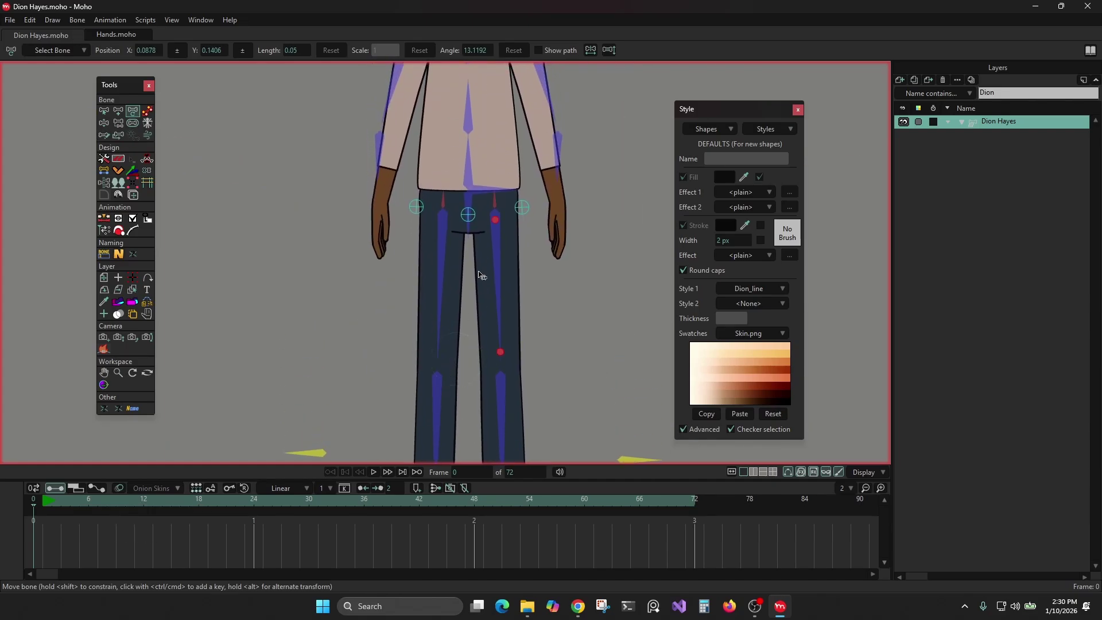
scroll(478, 261, "up", 3)
left_click_drag(468, 219, 492, 379)
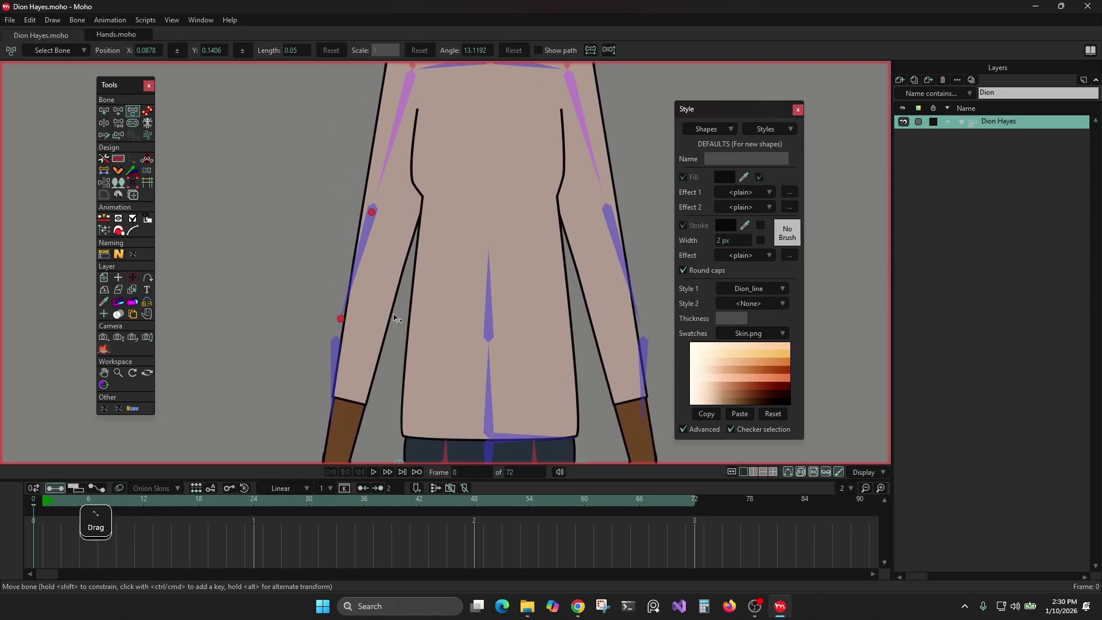
left_click(117, 127)
left_click(366, 228, "alt")
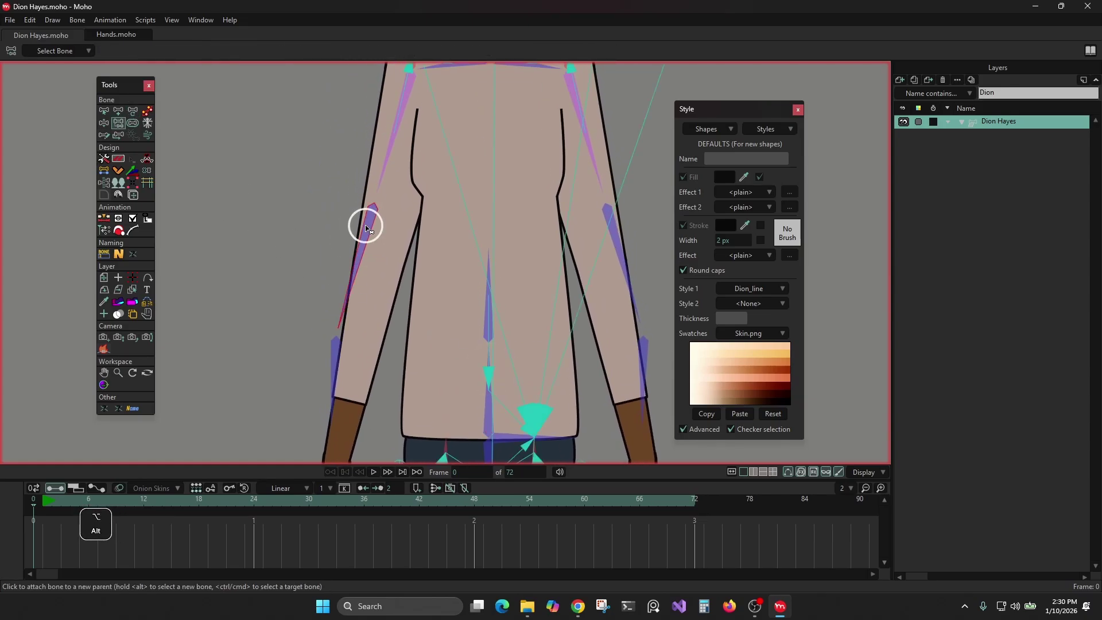
left_click(283, 207)
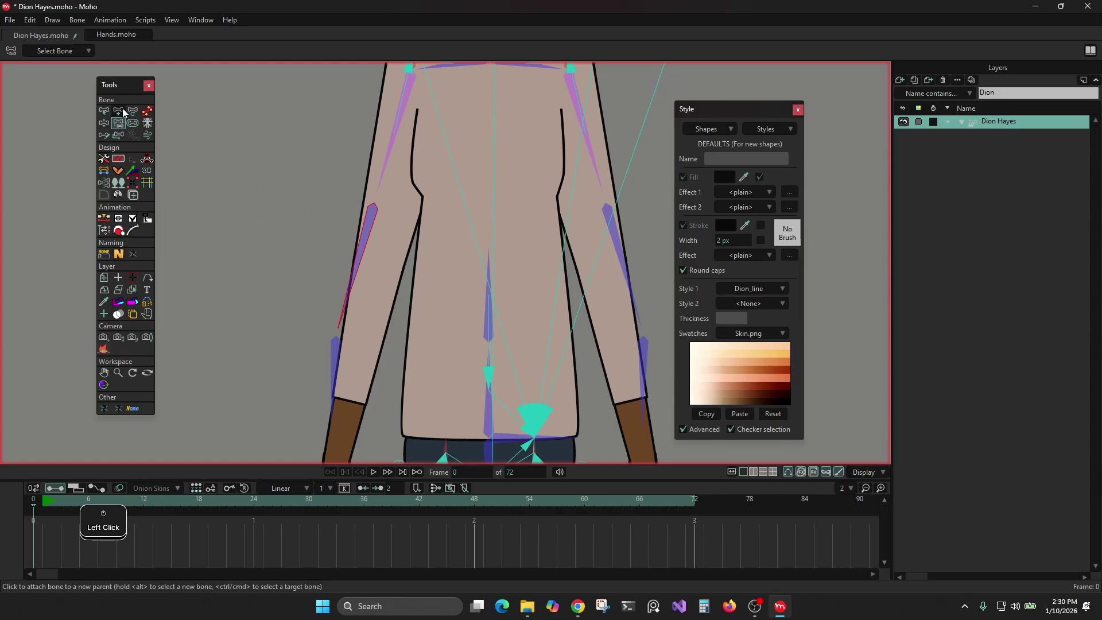
- On the right forearm artwork, store the wrist points' centre as the second position and the elbow points' centre as the first
left_click_drag(313, 312, 322, 223)
right_click(354, 334)
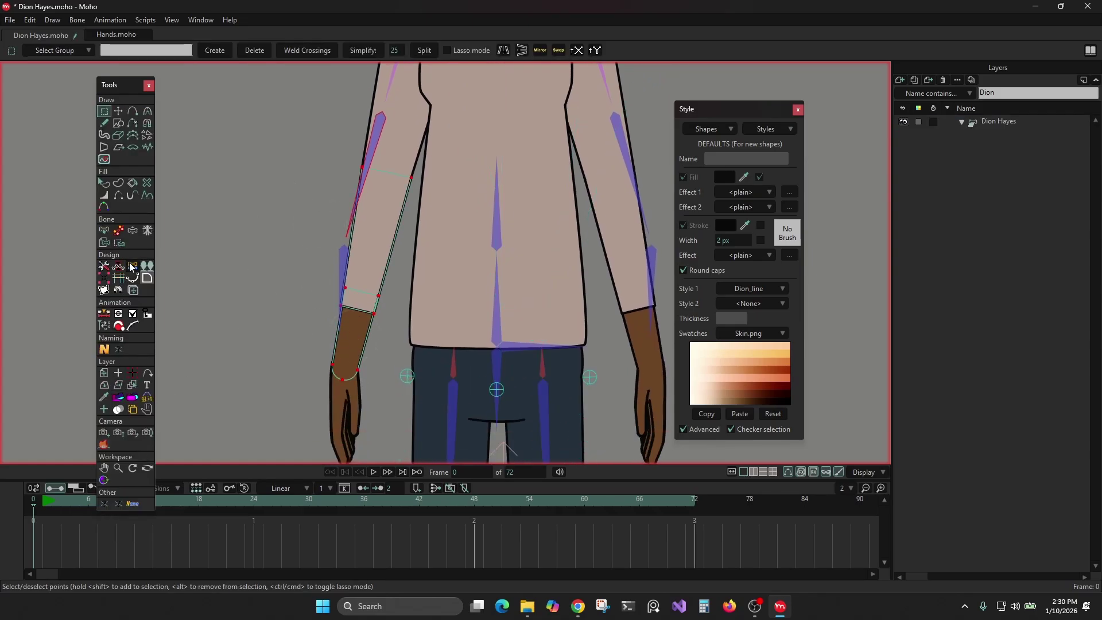
left_click(131, 267)
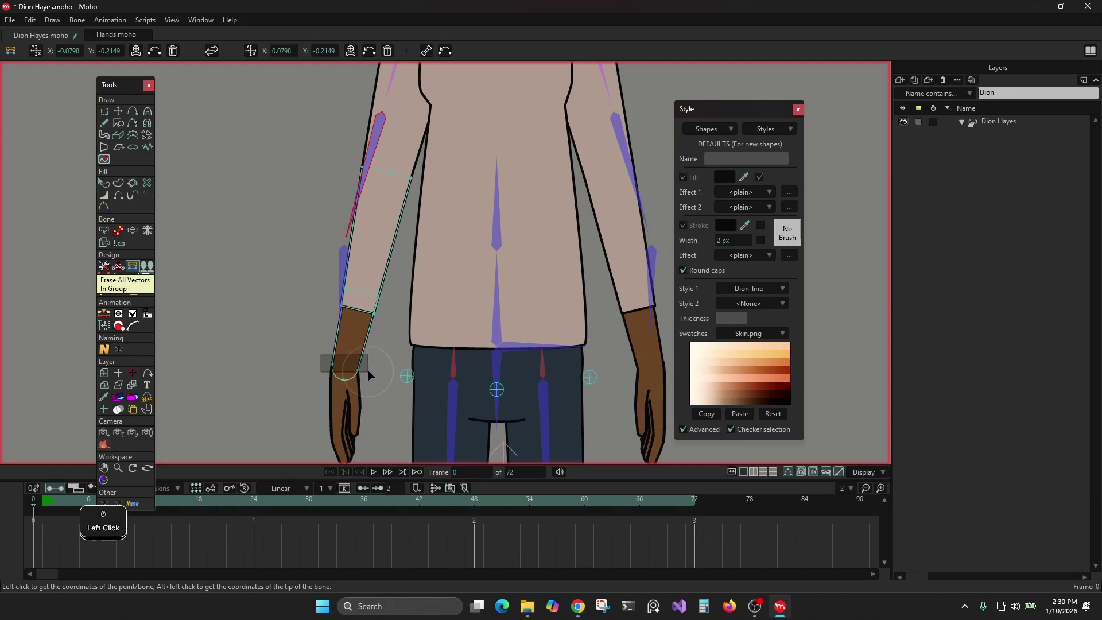
left_click_drag(367, 371, 368, 372)
left_click(253, 52)
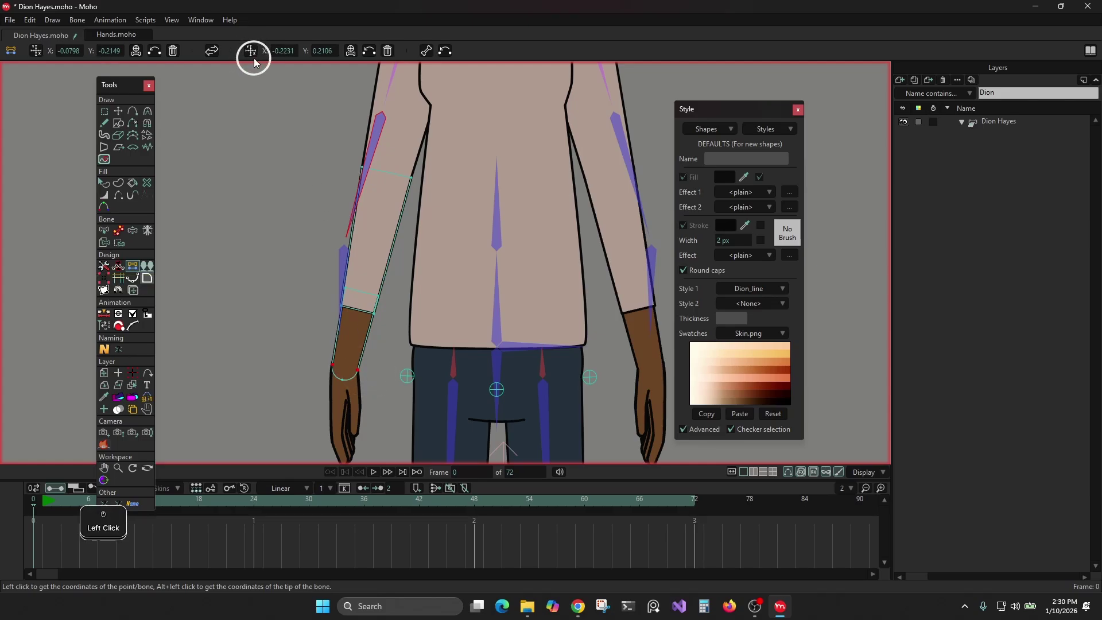
left_click_drag(352, 153, 414, 187)
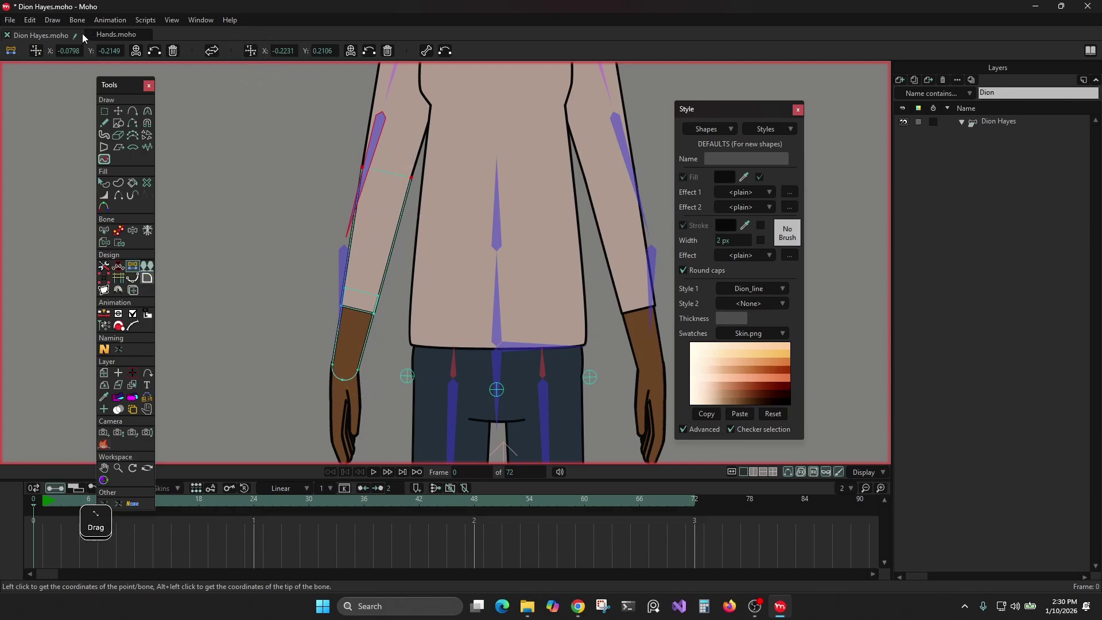
left_click(35, 51)
- Move the right forearm bone's base to the stored elbow position
left_click(989, 123)
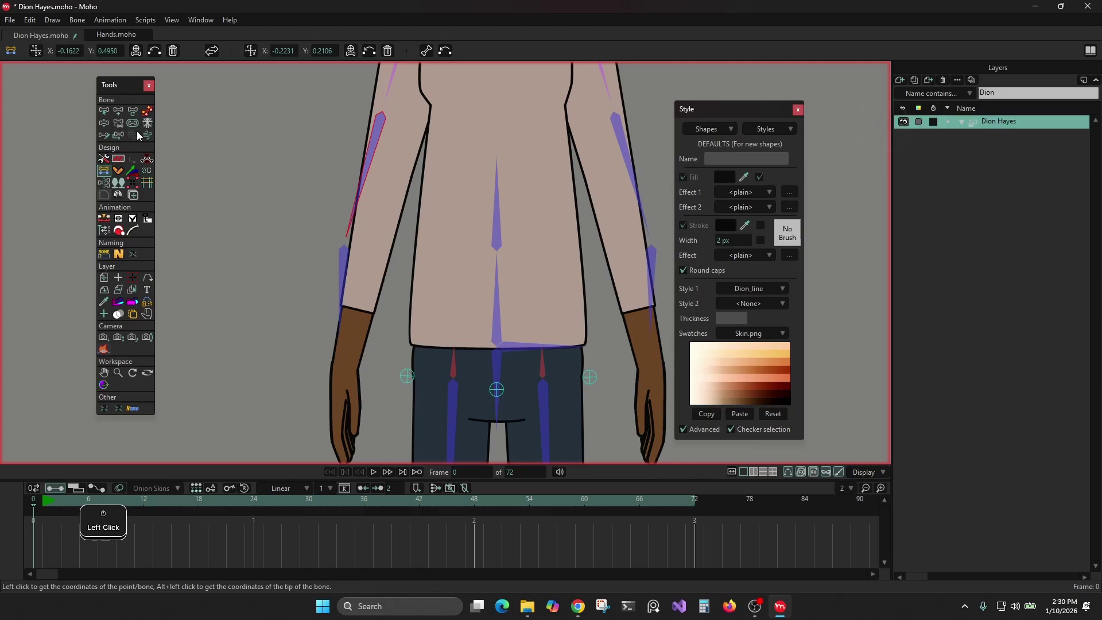
left_click(133, 112)
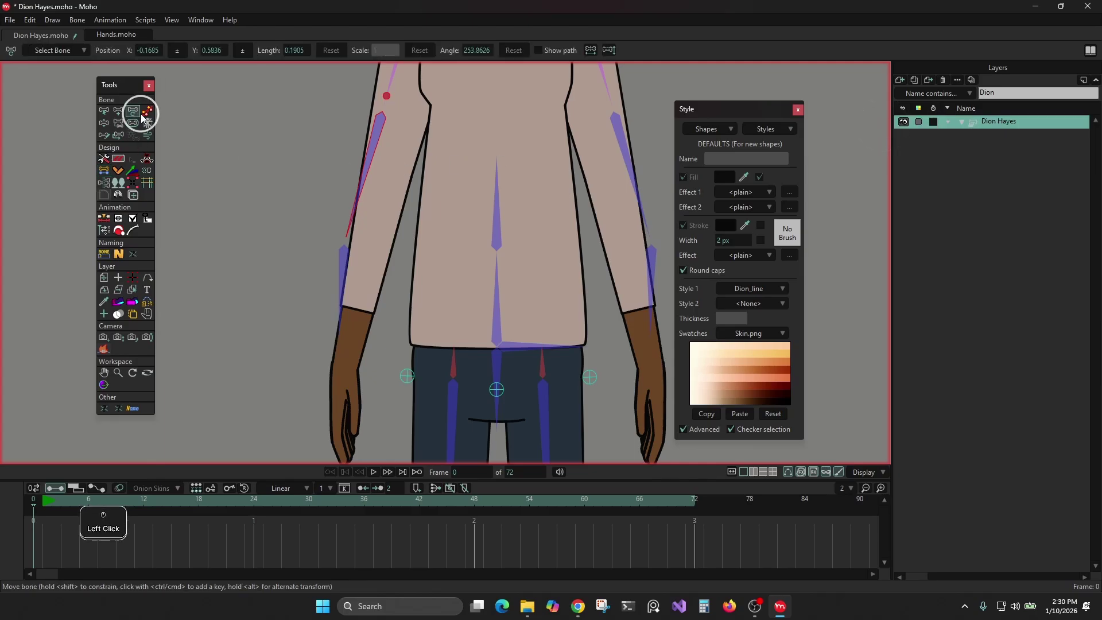
left_click(105, 171)
left_click(155, 52)
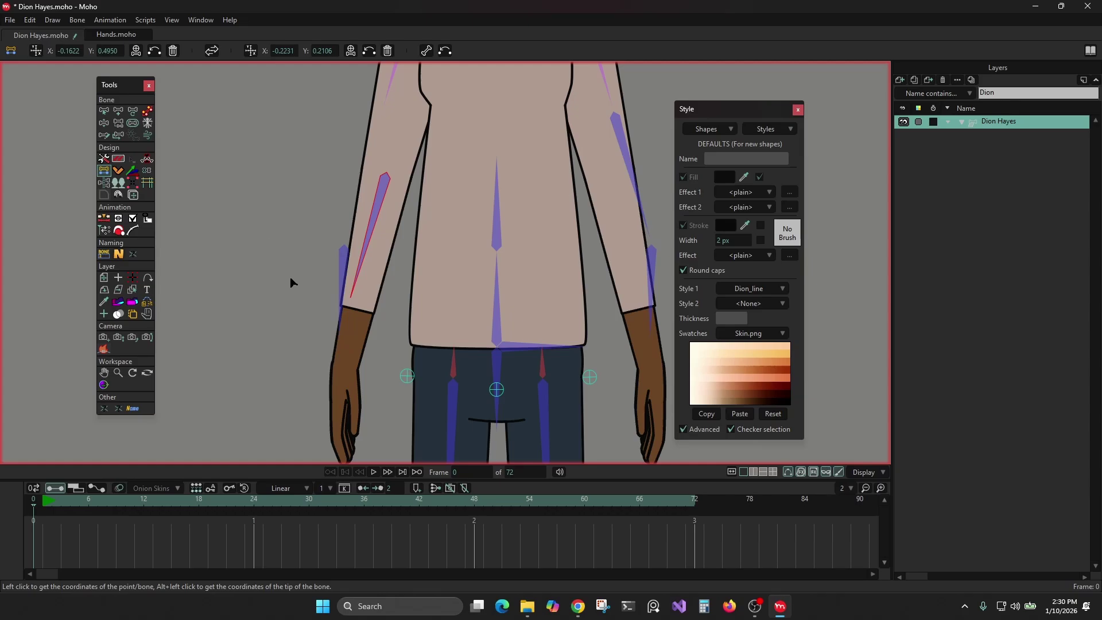
- Move the R_Hand bone's base to the stored wrist position
key("b")
left_click(337, 292)
left_click(105, 170)
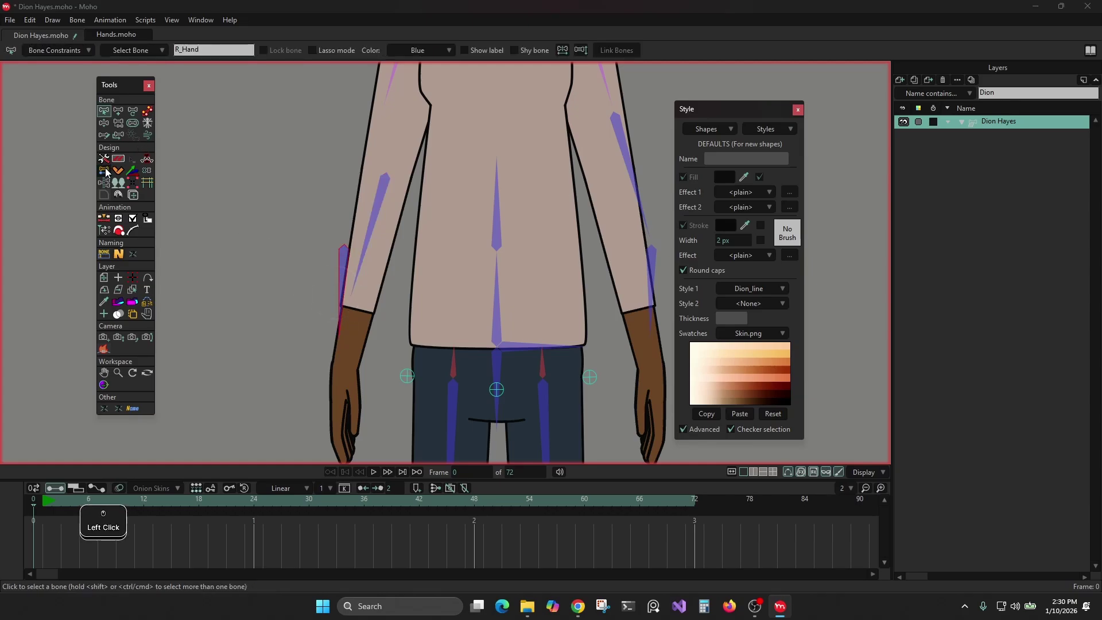
left_click(369, 53)
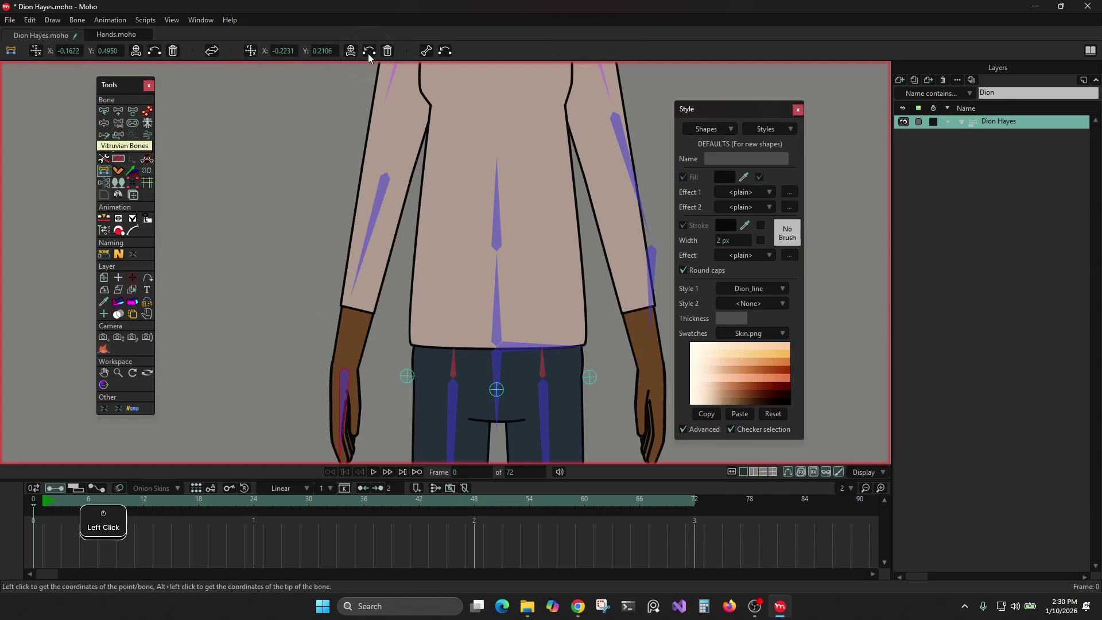
- Stretch the right forearm bone's tip toward the wrist and the right upper arm bone's tip toward the elbow
left_click(133, 111)
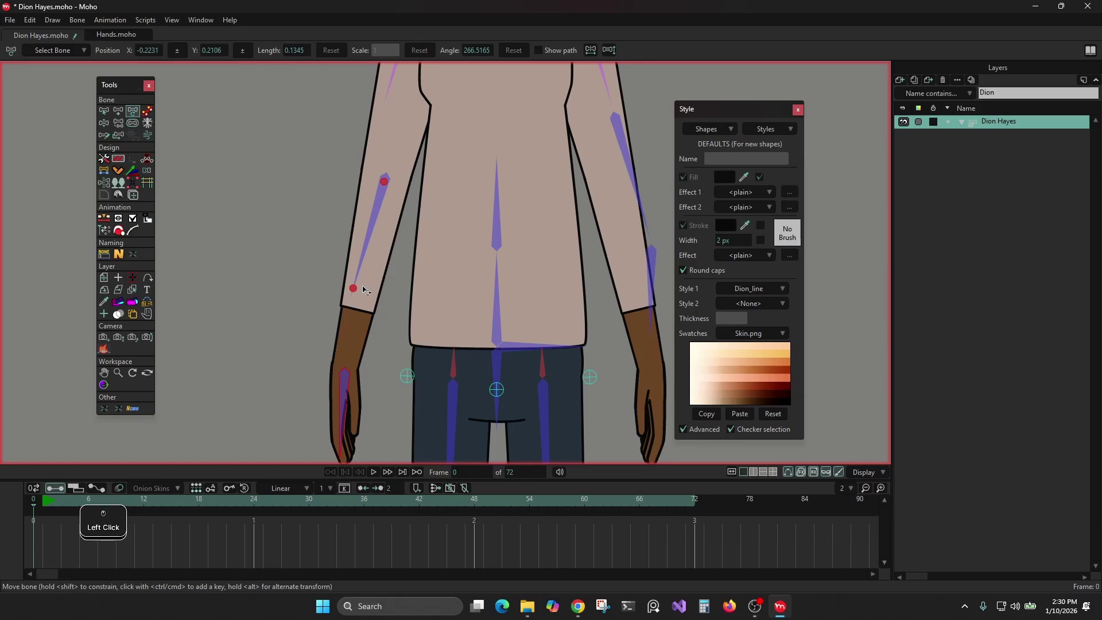
left_click_drag(354, 292, 351, 339)
left_click_drag(411, 205, 412, 272)
left_click_drag(389, 167, 393, 226)
scroll(597, 238, "down", 2)
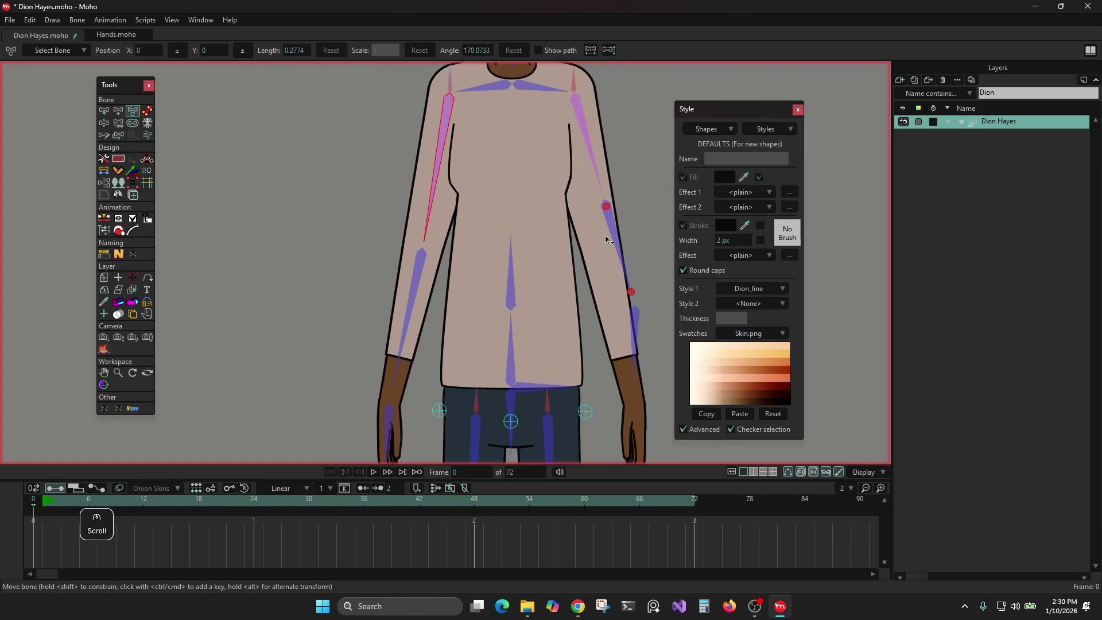
- On the left forearm artwork, store the elbow points' centre as the first position and the wrist points' centre as the second
left_click_drag(607, 238, 544, 218)
left_click_drag(483, 238, 479, 215)
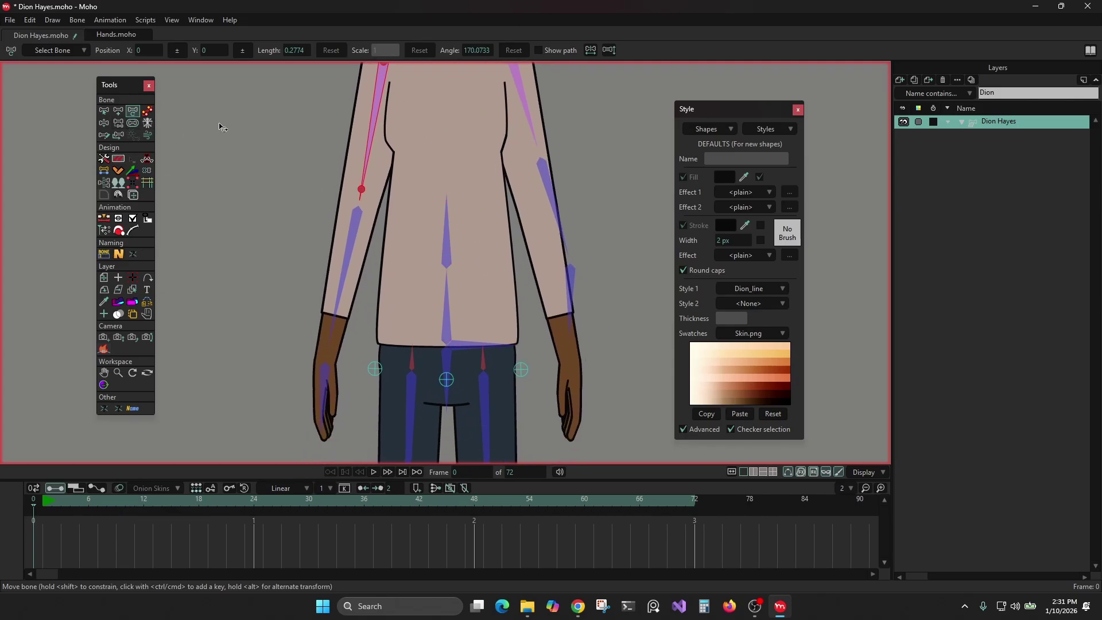
left_click(106, 171)
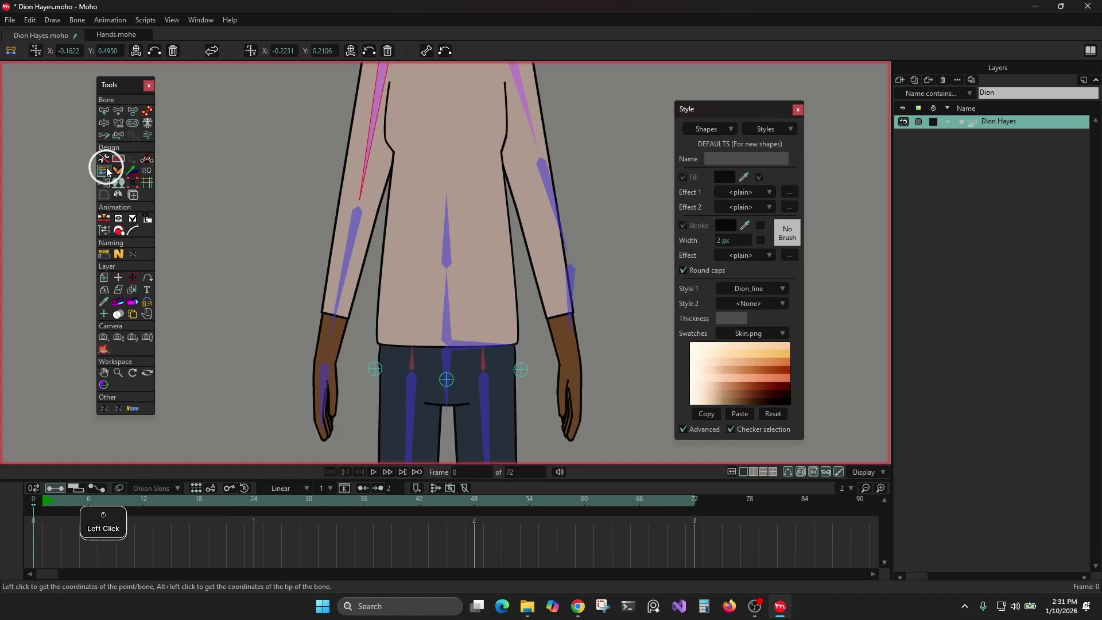
right_click(534, 252, "alt")
left_click_drag(490, 187, 600, 230)
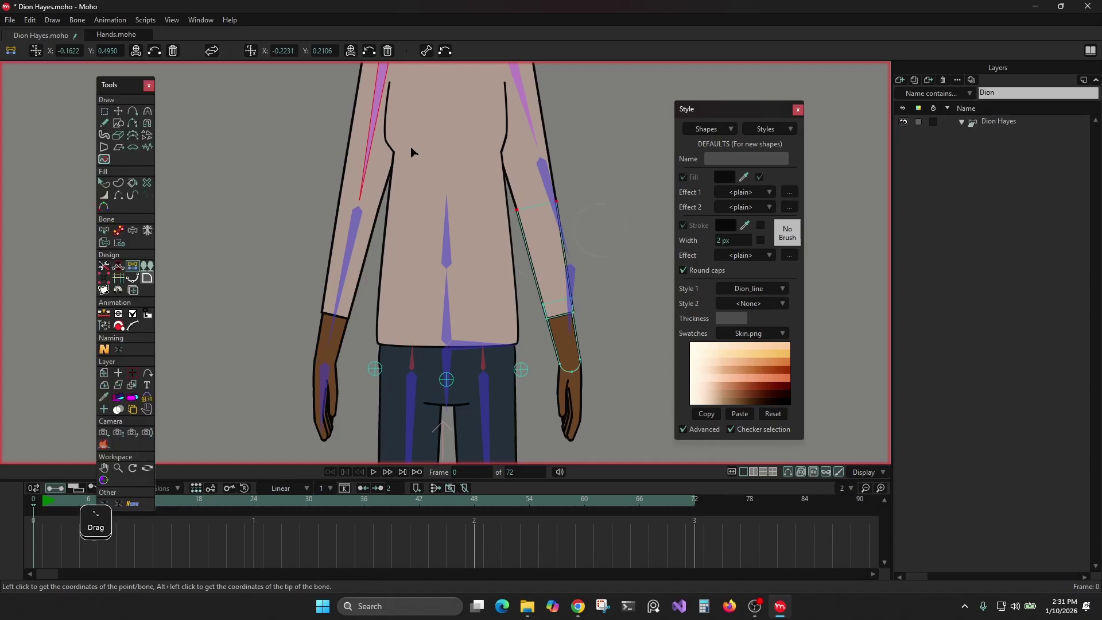
left_click(36, 50)
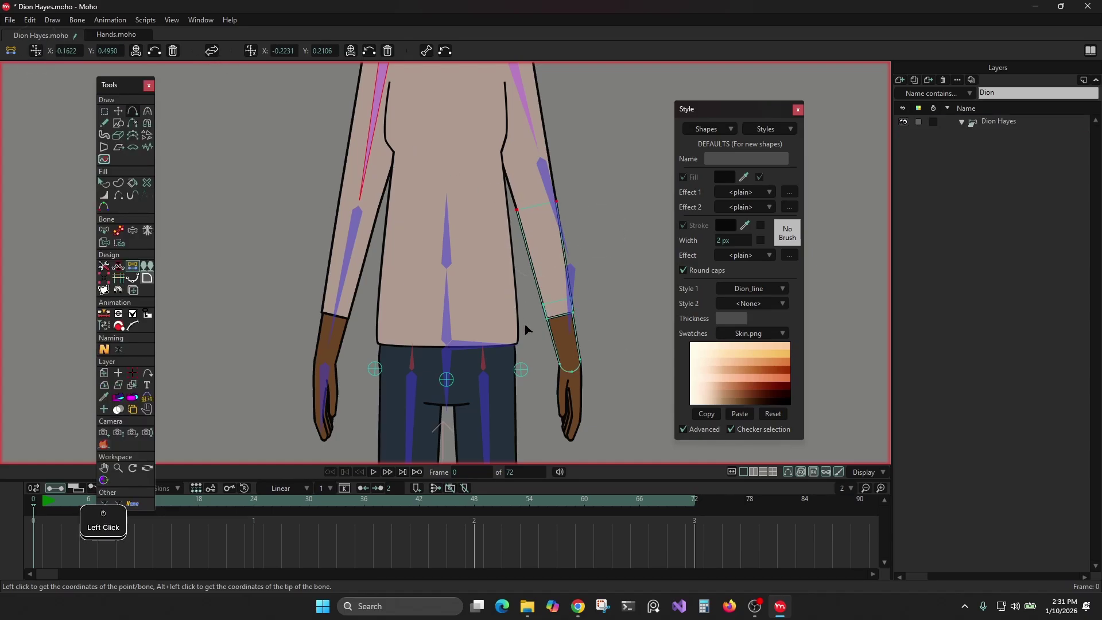
left_click_drag(537, 337, 591, 366)
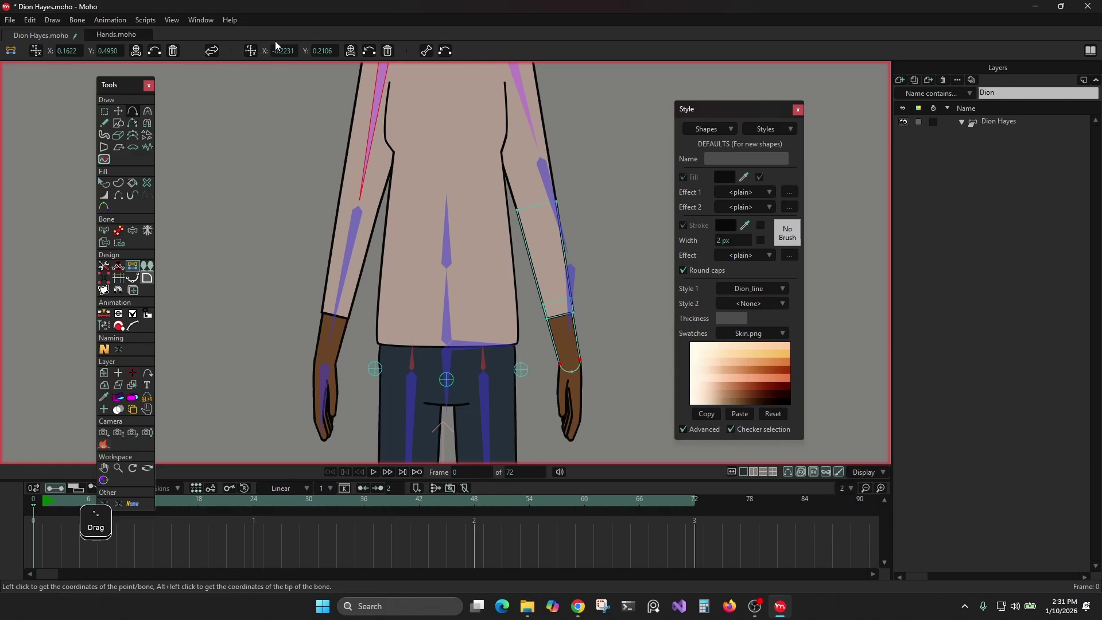
left_click(251, 51)
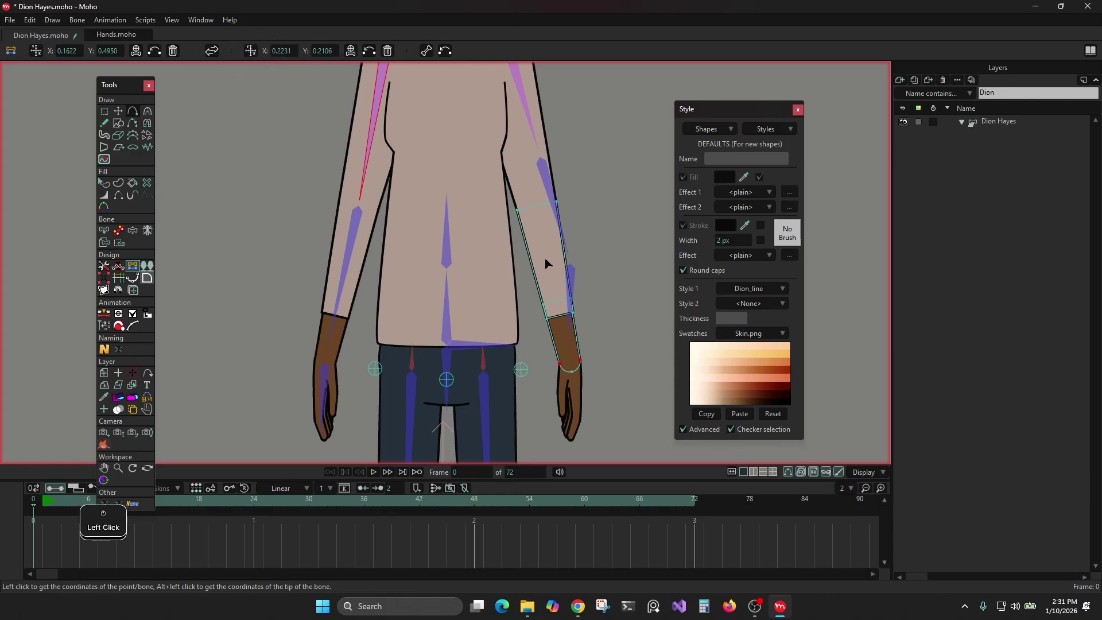
- On the Dion Hayes bone layer, move the left forearm bone's base to the stored elbow position
left_click(971, 121)
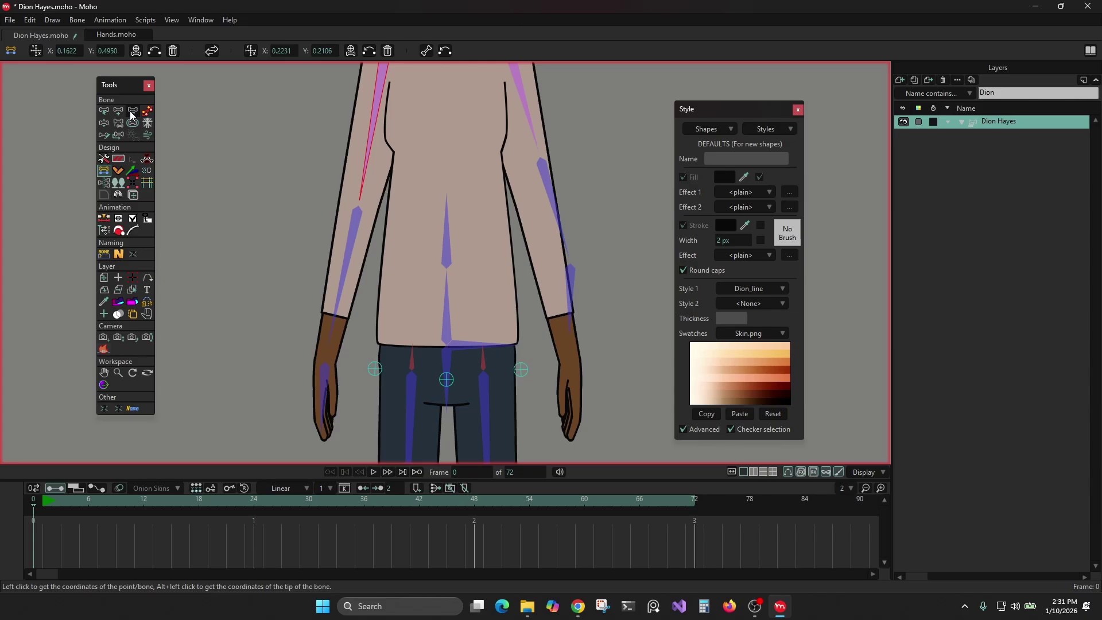
key("b")
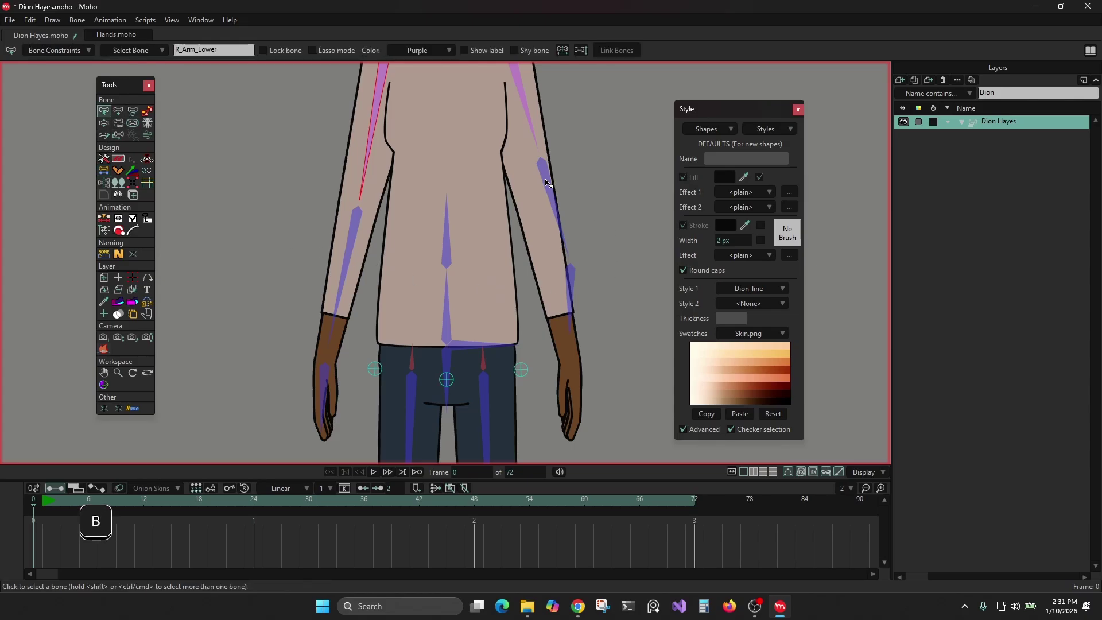
left_click(547, 183)
left_click(105, 170)
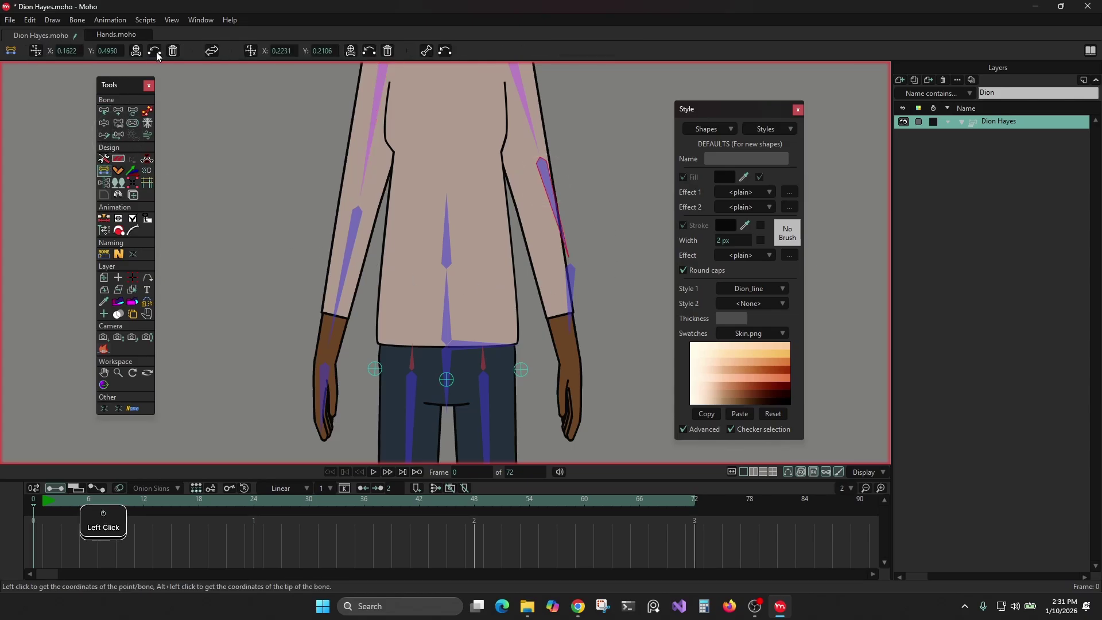
left_click(157, 52)
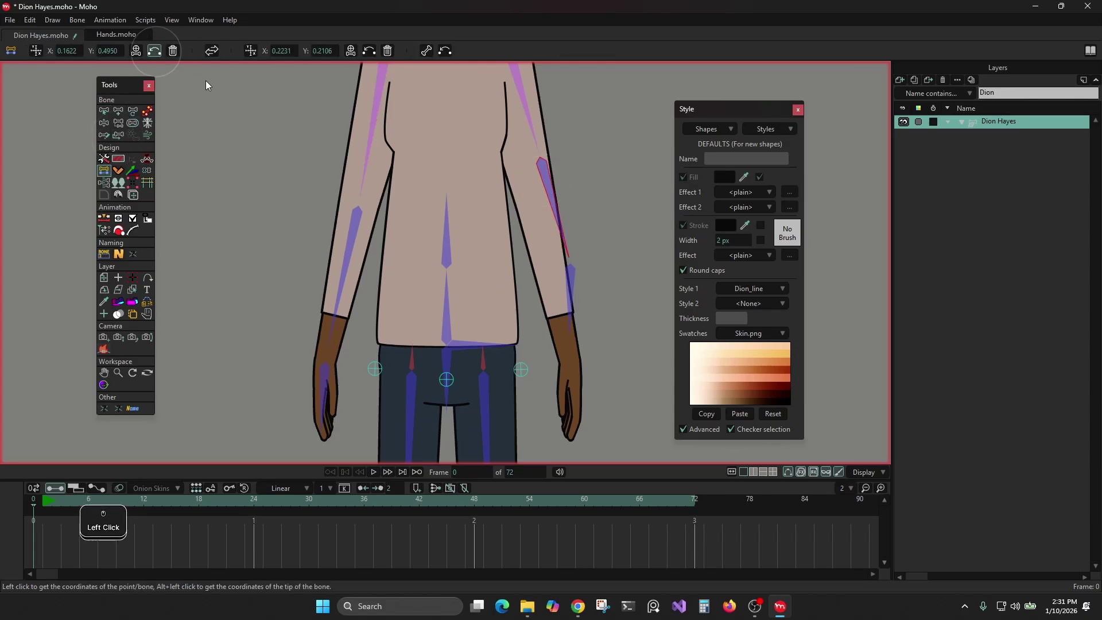
- Move the left hand bone's base to the stored wrist position
key("b")
left_click(572, 285)
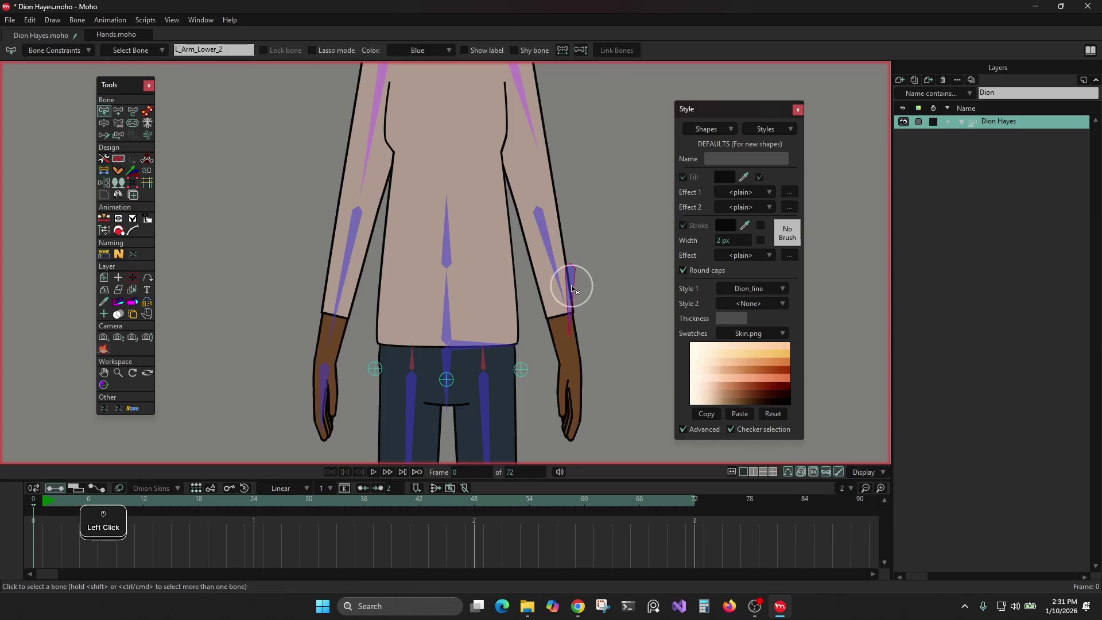
left_click(104, 170)
left_click(369, 52)
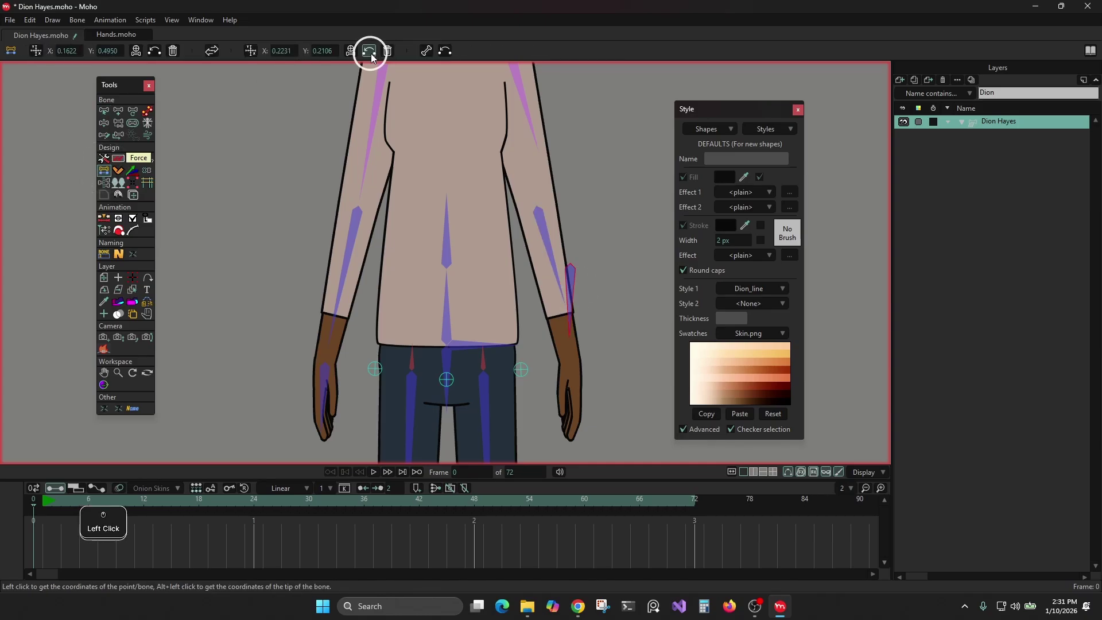
- Stretch the left forearm bone's tip toward the wrist and the left upper arm bone's tip toward the elbow
left_click(132, 111)
scroll(561, 329, "up", 1)
left_click_drag(563, 293, 567, 351)
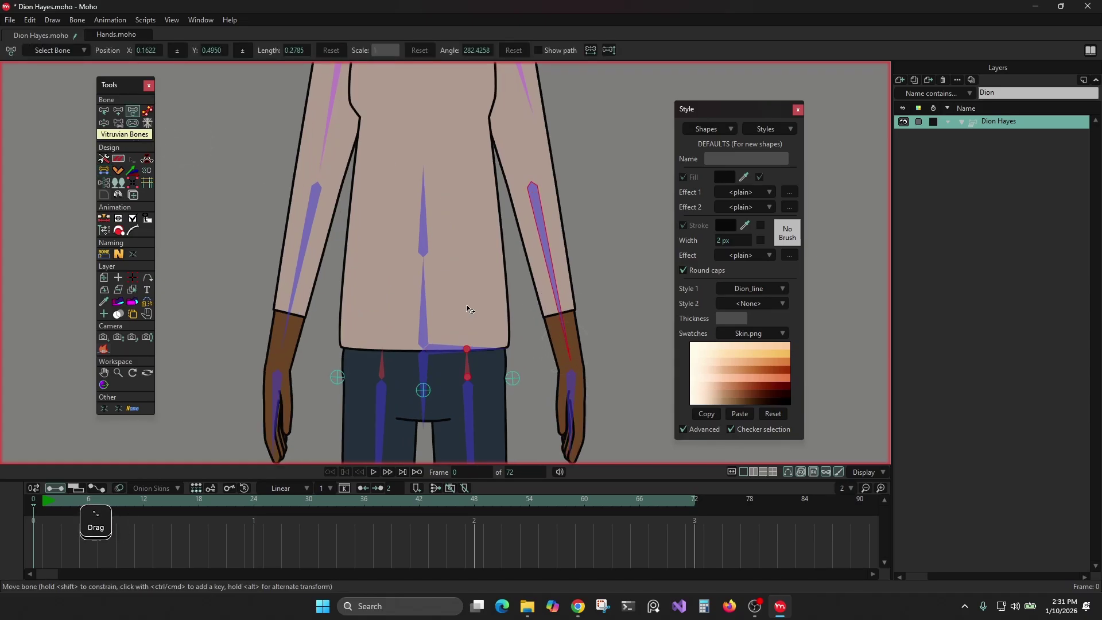
left_click_drag(505, 159, 518, 269)
left_click_drag(546, 214, 542, 270)
- Delete the upper torso bone, Body 2
key("b")
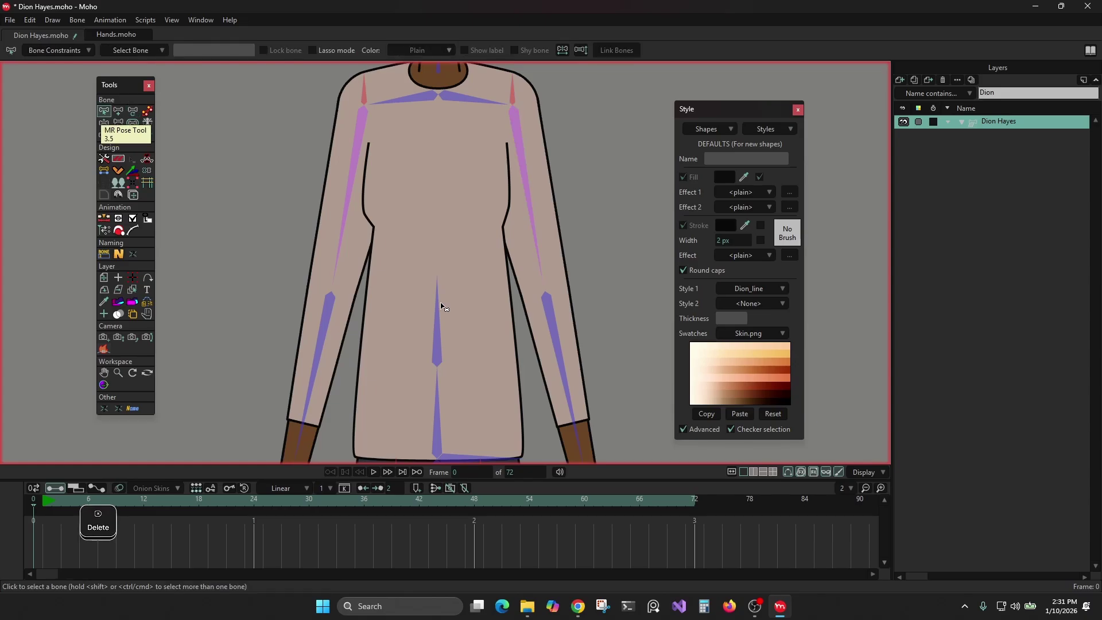
left_click(436, 312)
key("Delete")
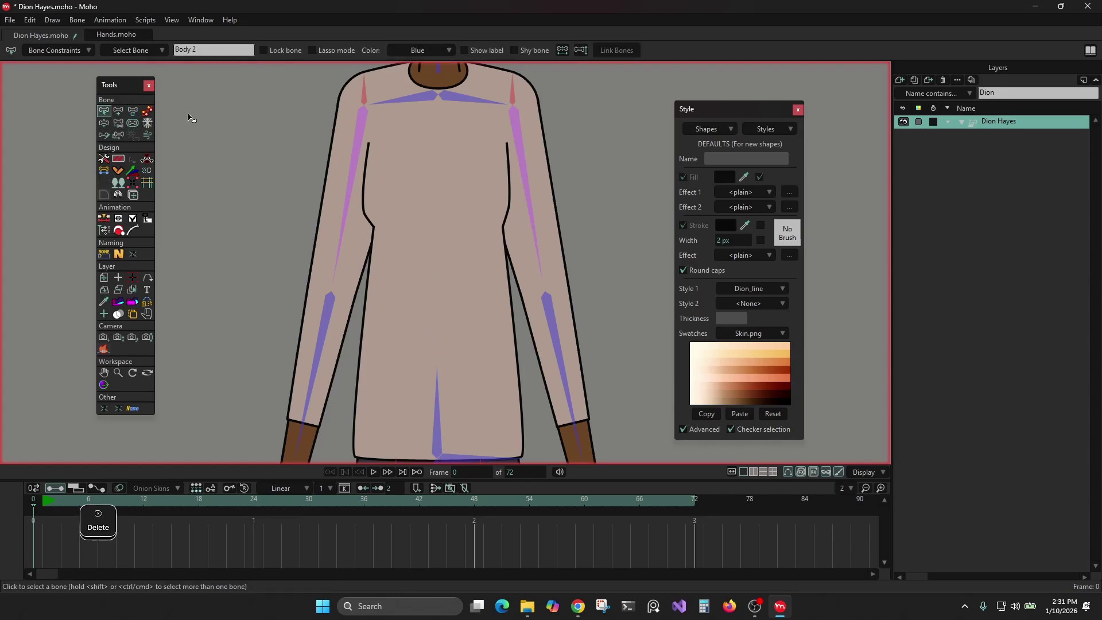
- Stretch the remaining torso bone's tip up to where the shoulder bones meet and set its angle to 90
left_click(133, 111)
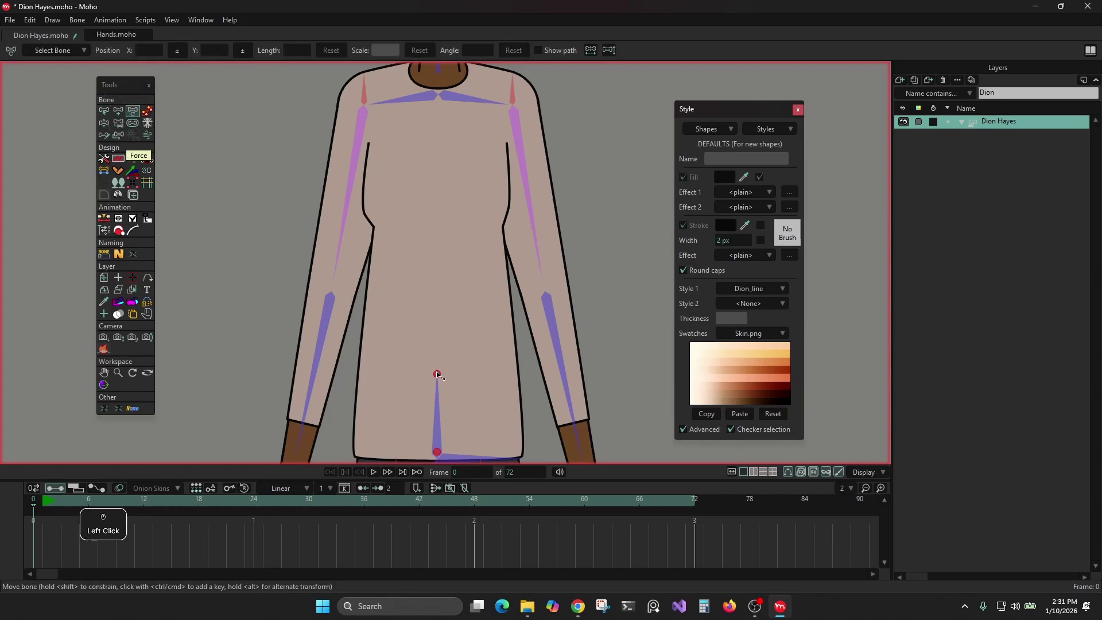
left_click_drag(435, 372, 438, 98)
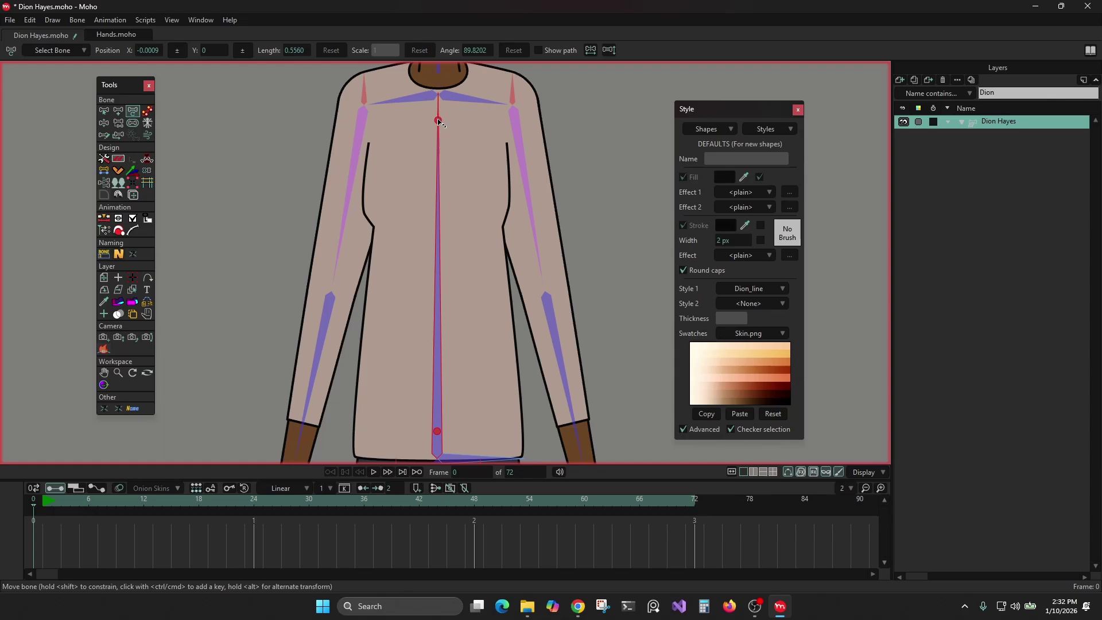
left_click_drag(437, 120, 437, 124)
left_click(473, 50)
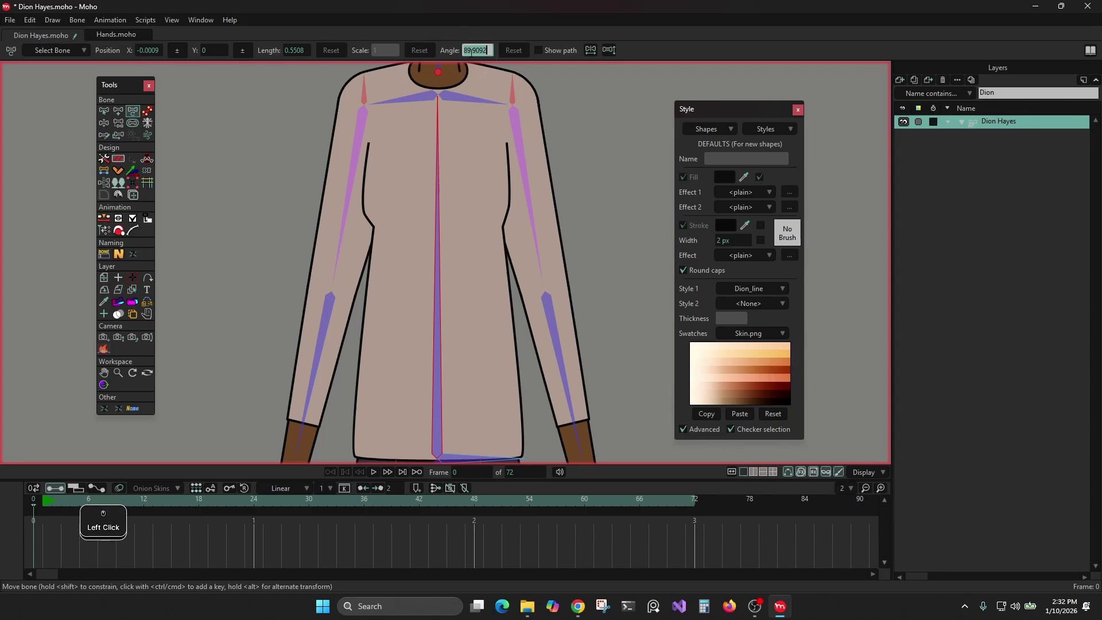
type("90")
key("Return")
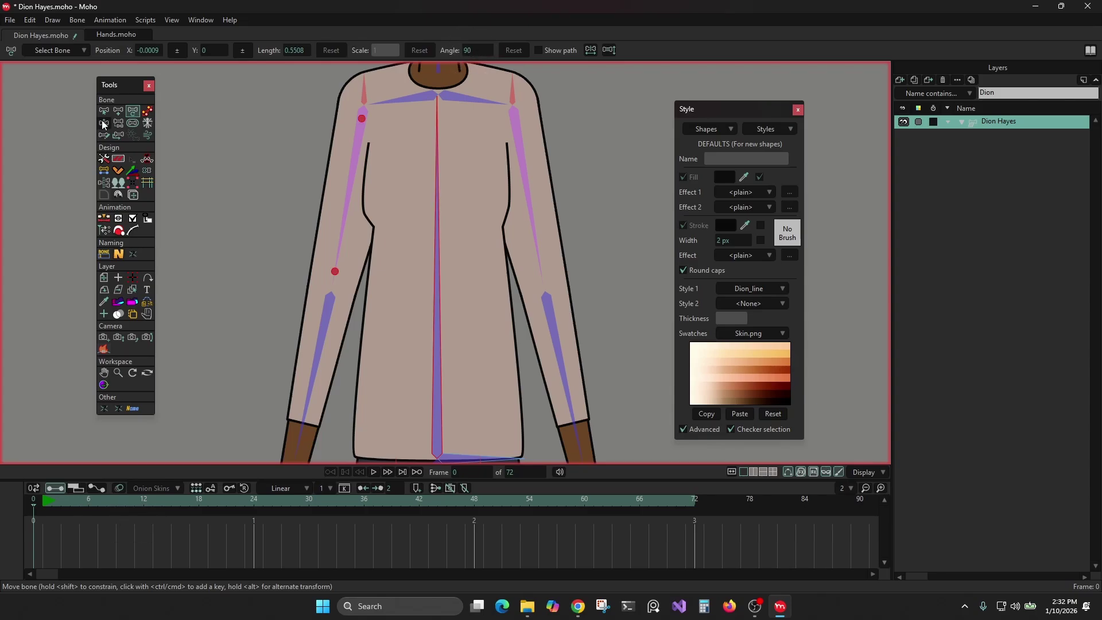
- Split the long torso bone into 2 chained, rescaled pieces and select the upper piece
left_click(105, 182)
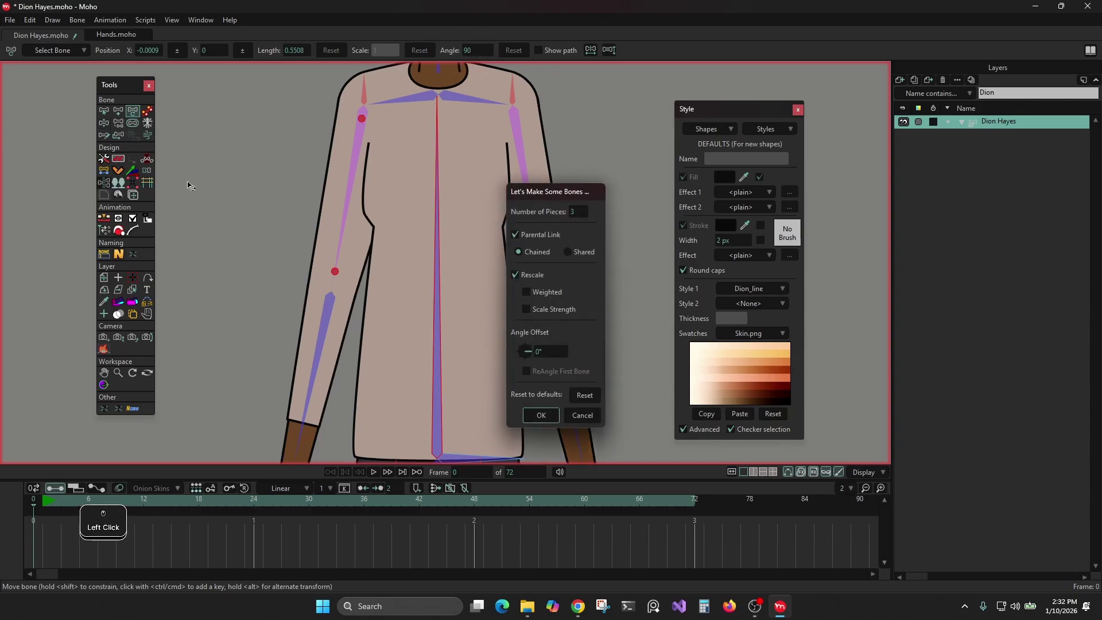
left_click(582, 211)
left_click_drag(583, 211, 578, 210)
left_click(541, 415)
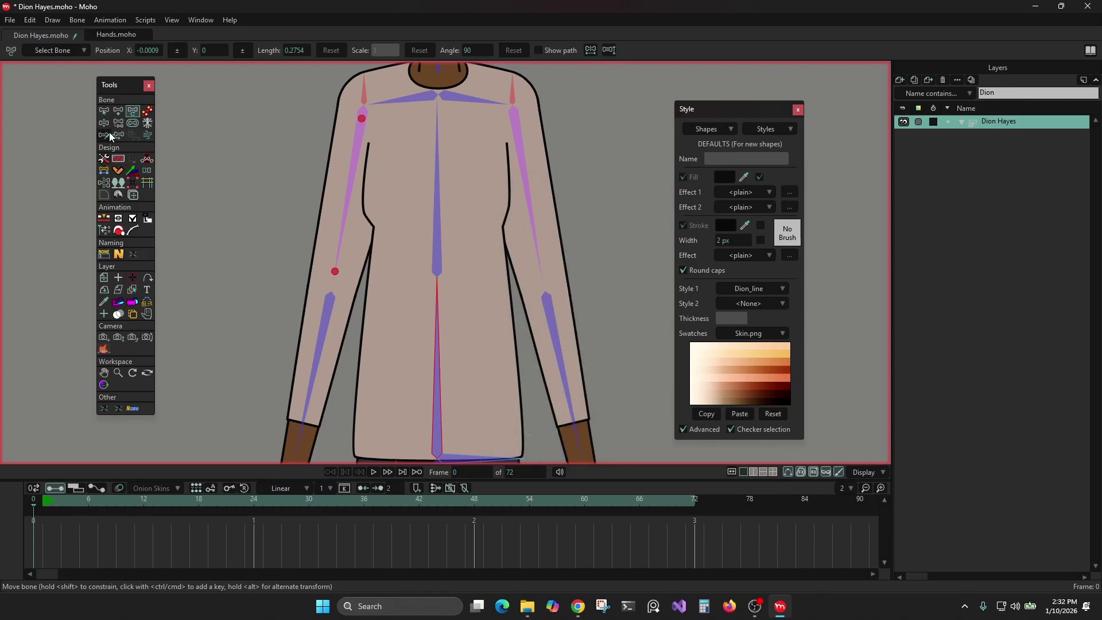
left_click(105, 110)
left_click(436, 226)
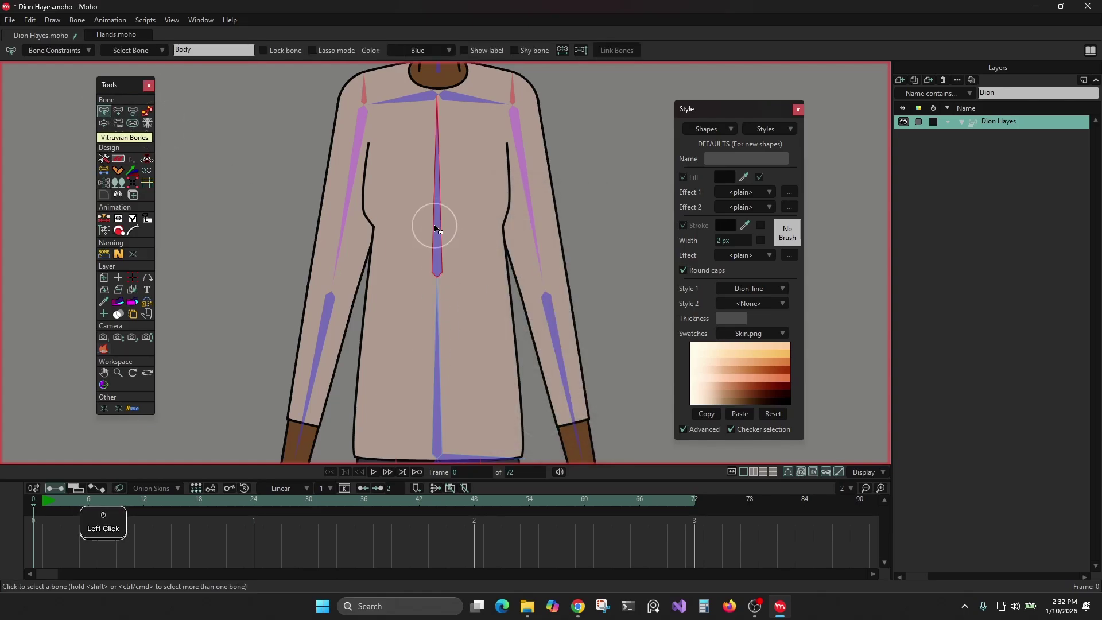
- Select all the small facial bones on the head and turn on their name labels
scroll(321, 207, "down", 2)
left_click_drag(321, 208, 332, 167)
scroll(333, 167, "down", 3)
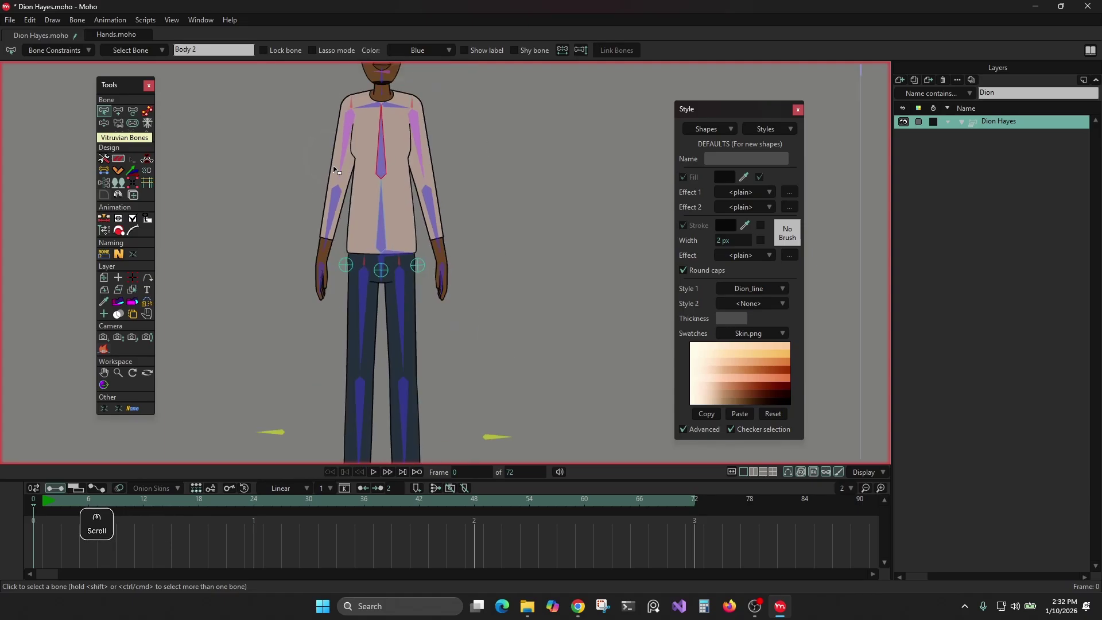
scroll(340, 169, "up", 2)
left_click_drag(401, 67, 438, 215)
scroll(437, 209, "up", 5)
left_click_drag(441, 103, 447, 266)
scroll(446, 266, "up", 3)
left_click_drag(193, 120, 649, 315)
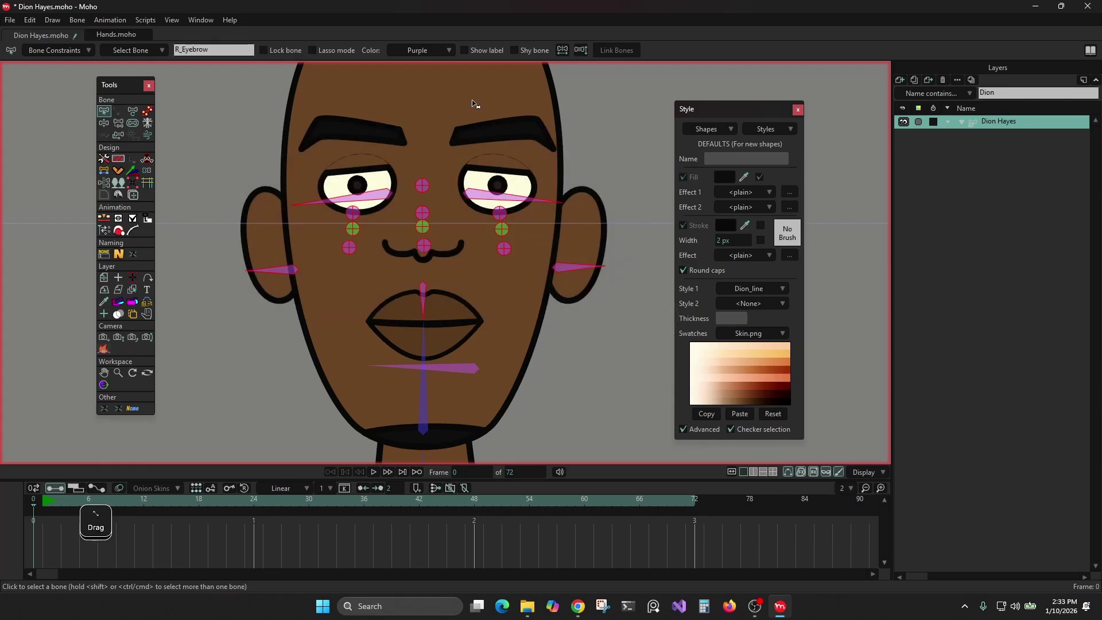
left_click(452, 50)
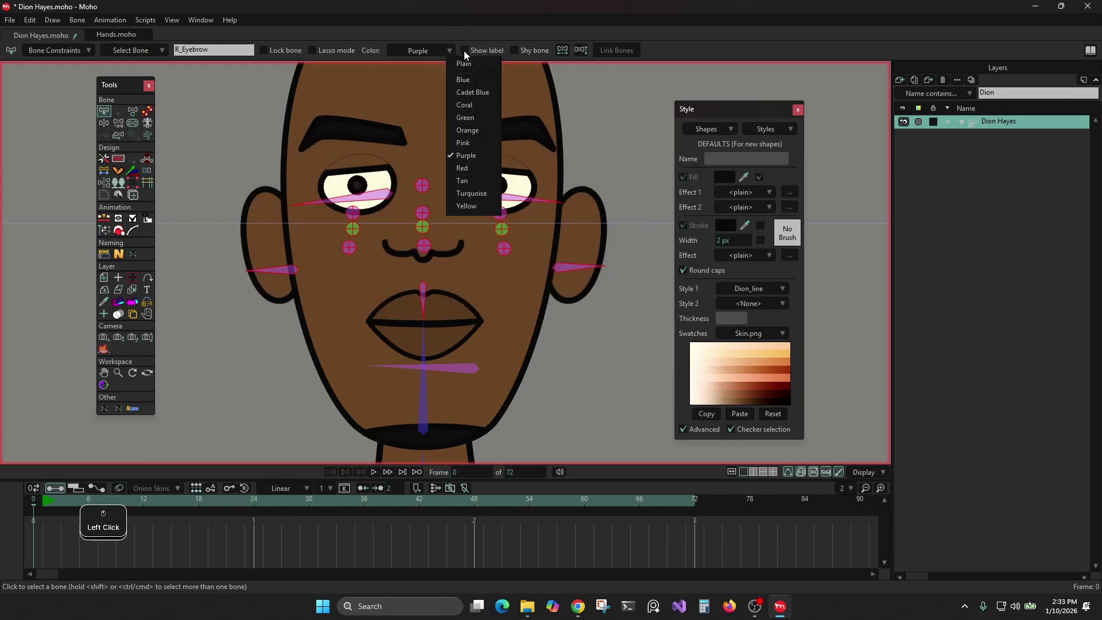
left_click(464, 50)
left_click(525, 144)
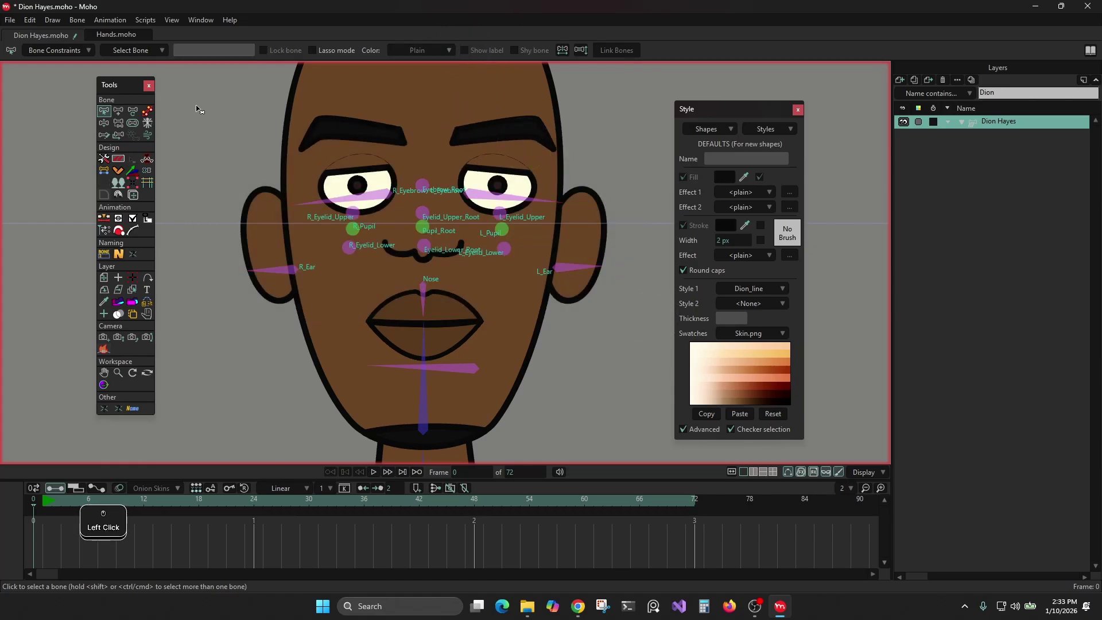
- Raise the Eyebrow_Root, Eyelid_Upper_Root, Pupil_Root and Eyelid_Lower_Root bones to match the eyebrows, upper lids, pupils and lower lids
left_click(133, 111)
left_click_drag(422, 186, 424, 128)
left_click_drag(423, 209, 426, 167)
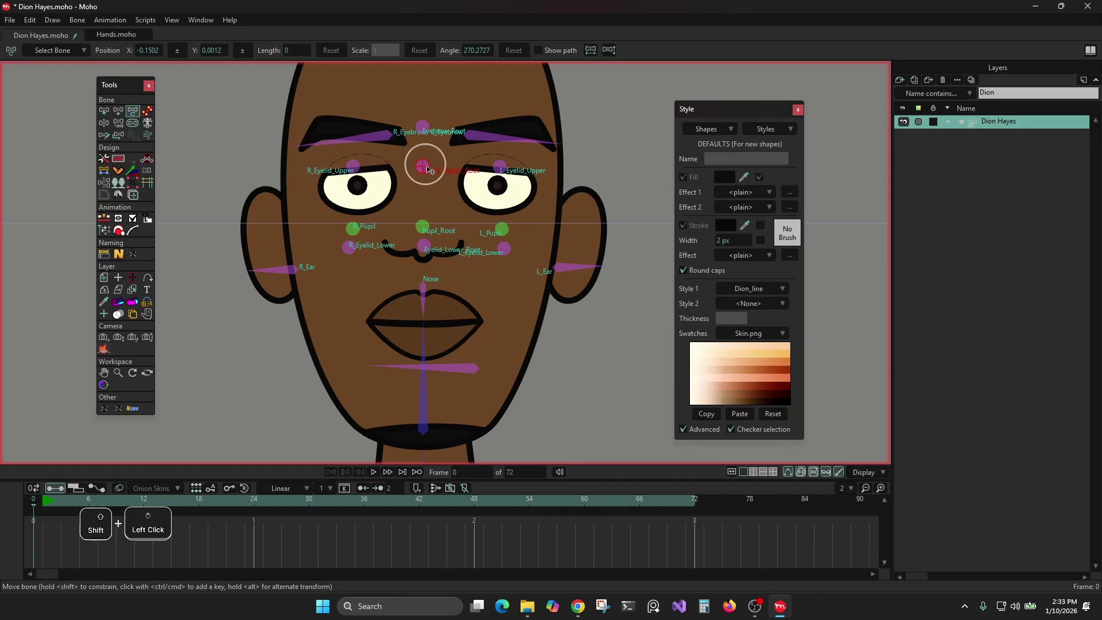
left_click_drag(423, 222, 426, 184)
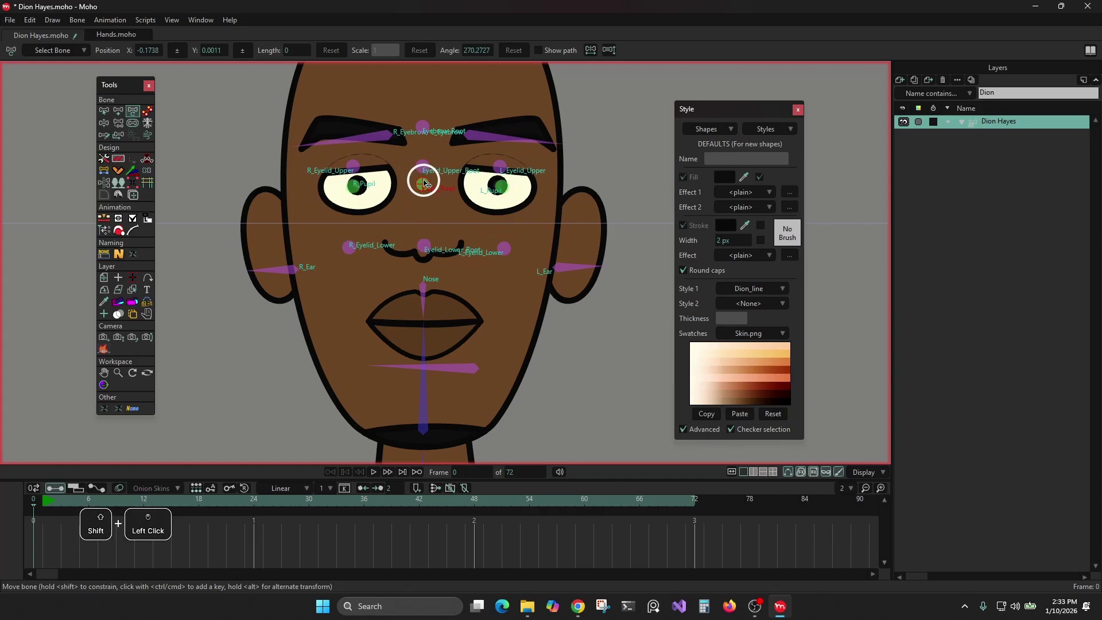
left_click_drag(424, 248, 416, 224)
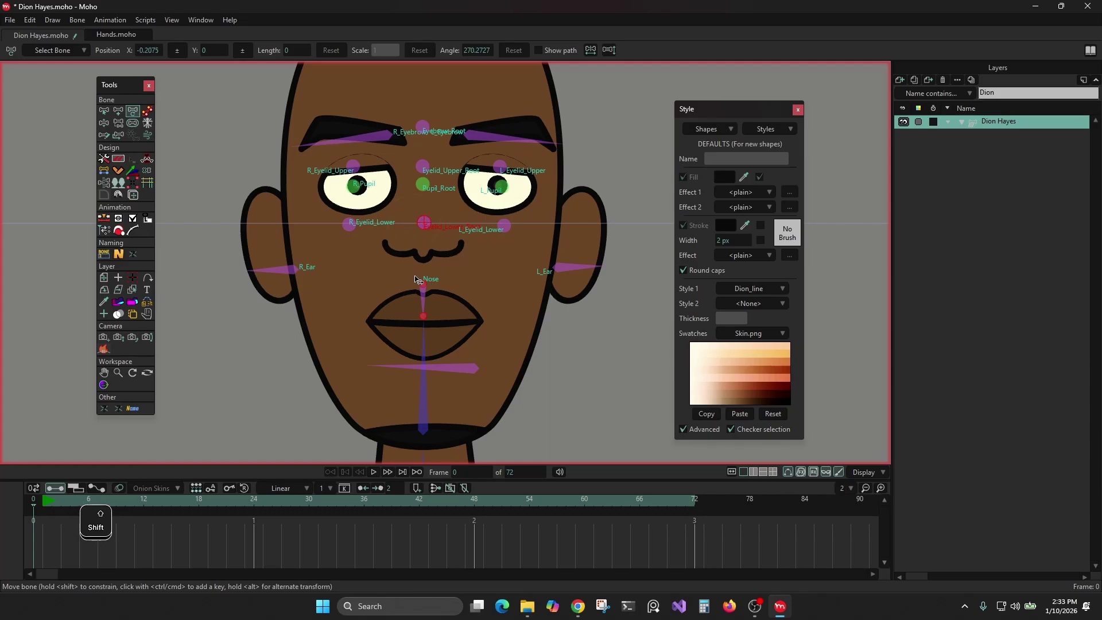
- Raise the Nose, R_Ear, L_Ear and mouth bones onto their matching facial artwork
left_click_drag(416, 280, 423, 243)
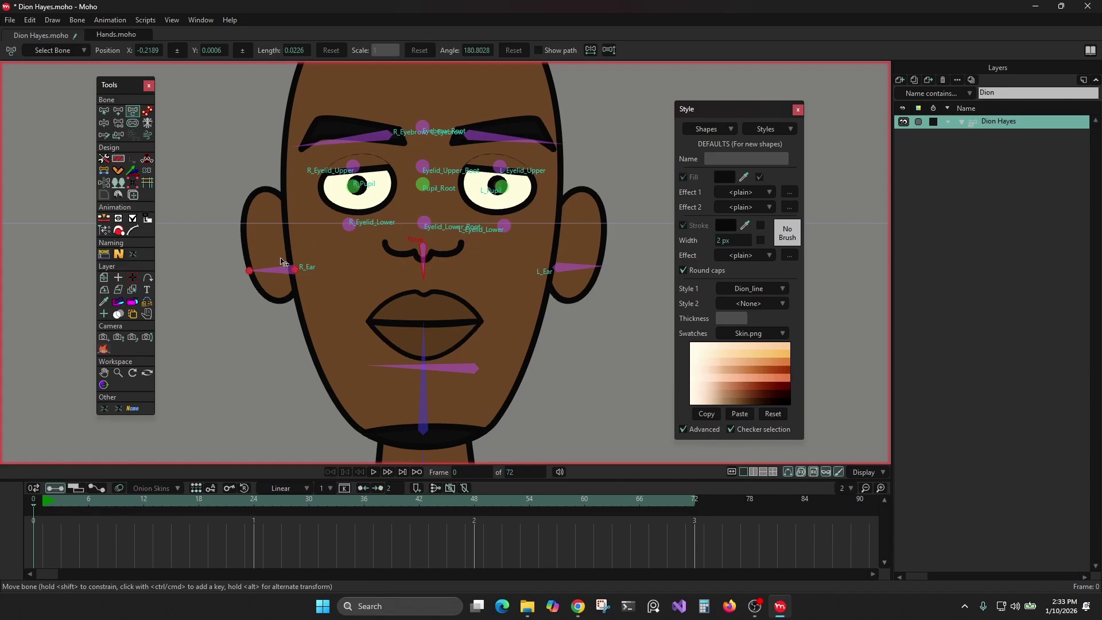
left_click_drag(293, 269, 291, 247)
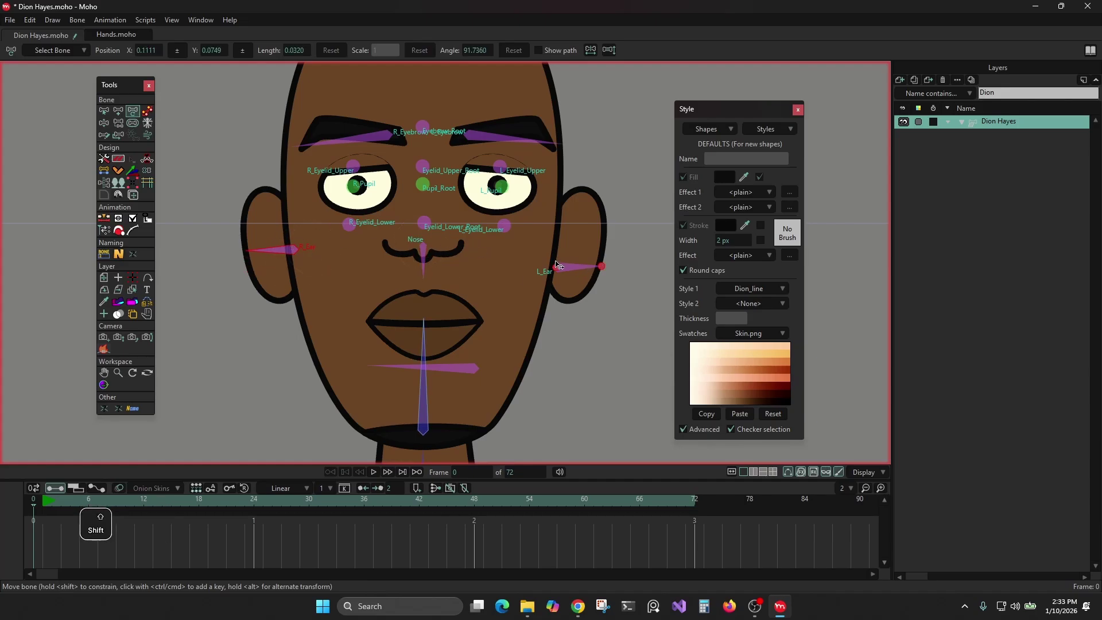
left_click_drag(555, 265, 552, 249)
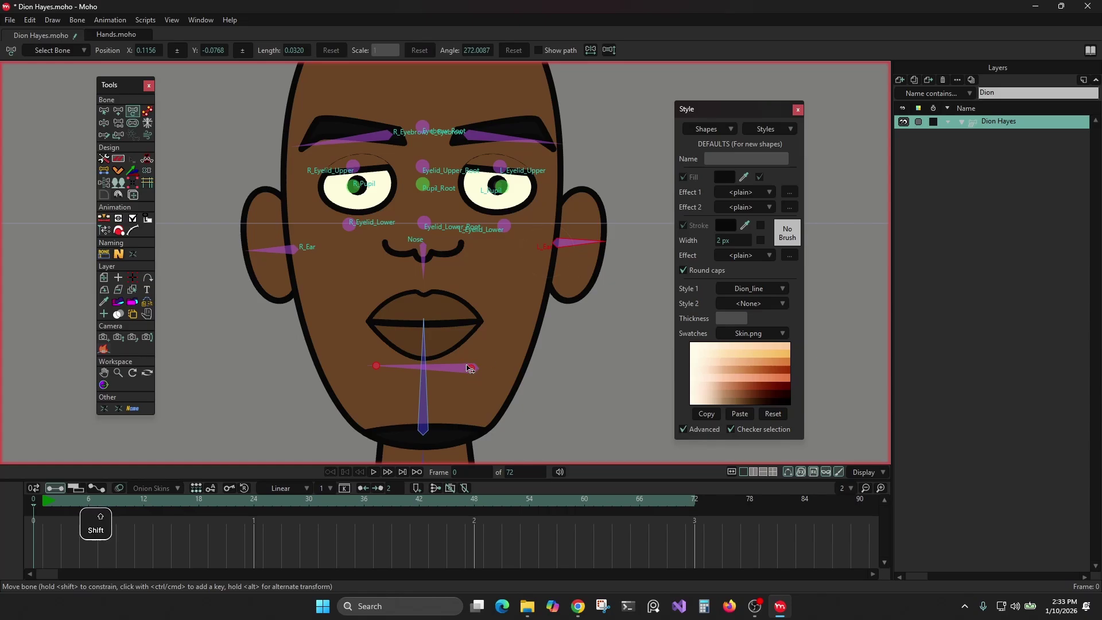
left_click_drag(473, 370, 472, 319)
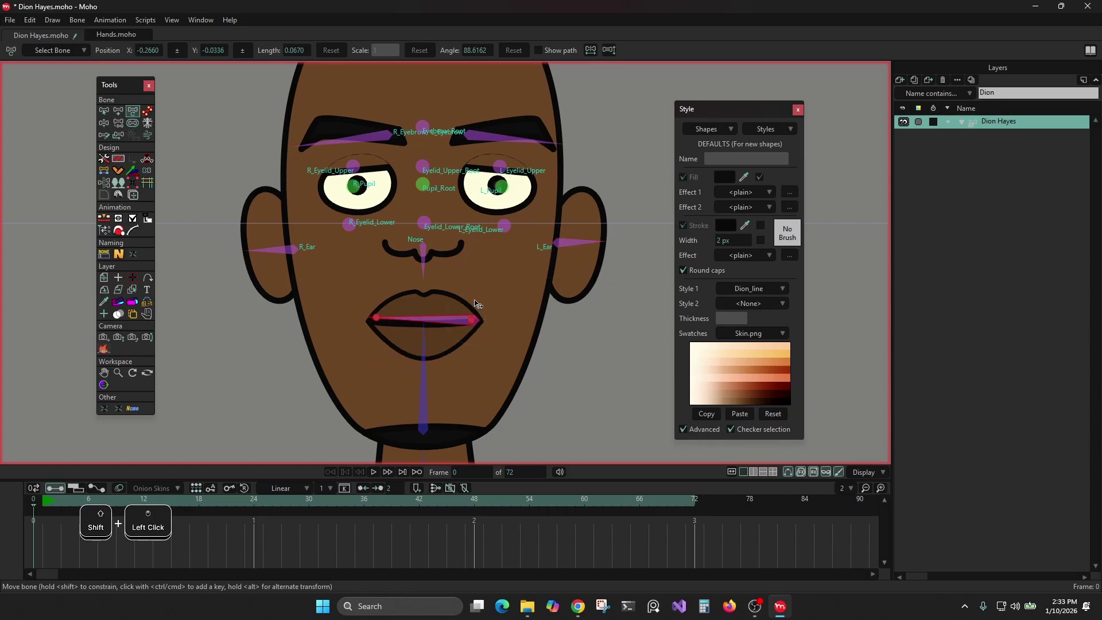
- Centre the R_Pupil and L_Pupil bones on the pupils
left_click(359, 189)
left_click(498, 188)
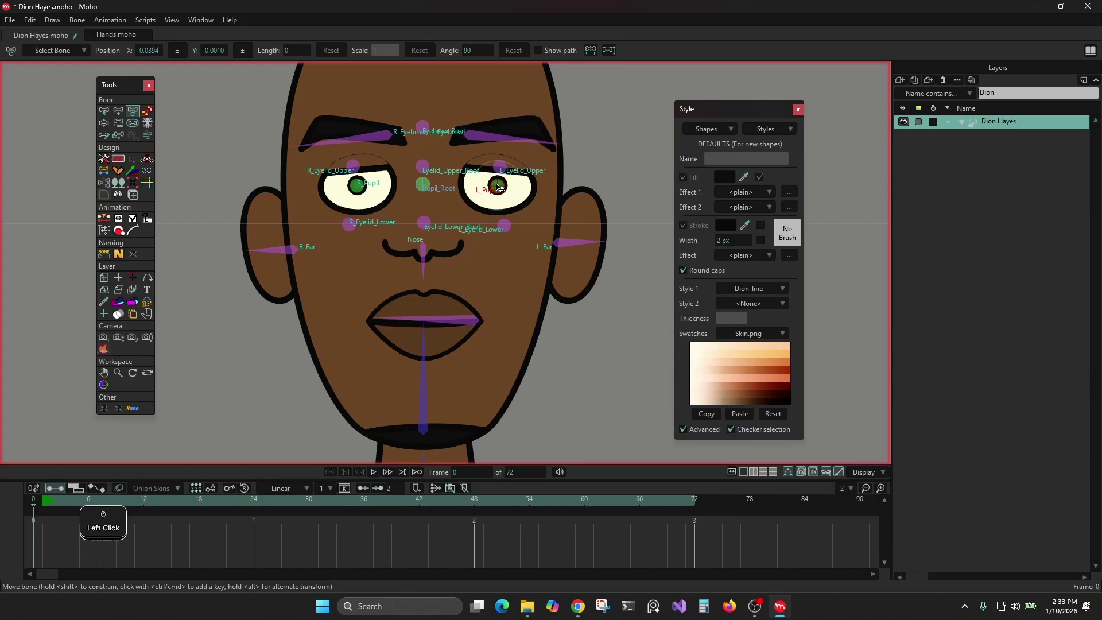
- Adjust the L_Eyebrow and R_Eyebrow bones so they line up with the eyebrow artwork
left_click_drag(479, 228, 481, 278)
left_click_drag(473, 186, 451, 196)
key("ctrl+z")
scroll(476, 182, "up", 3)
left_click_drag(301, 207, 480, 228)
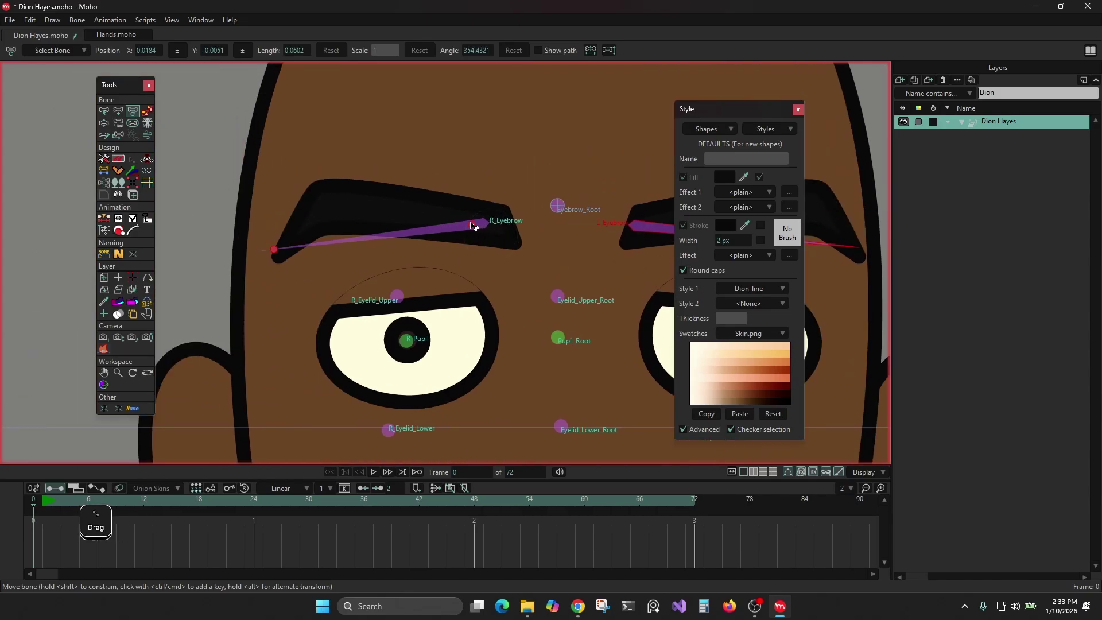
left_click(473, 223)
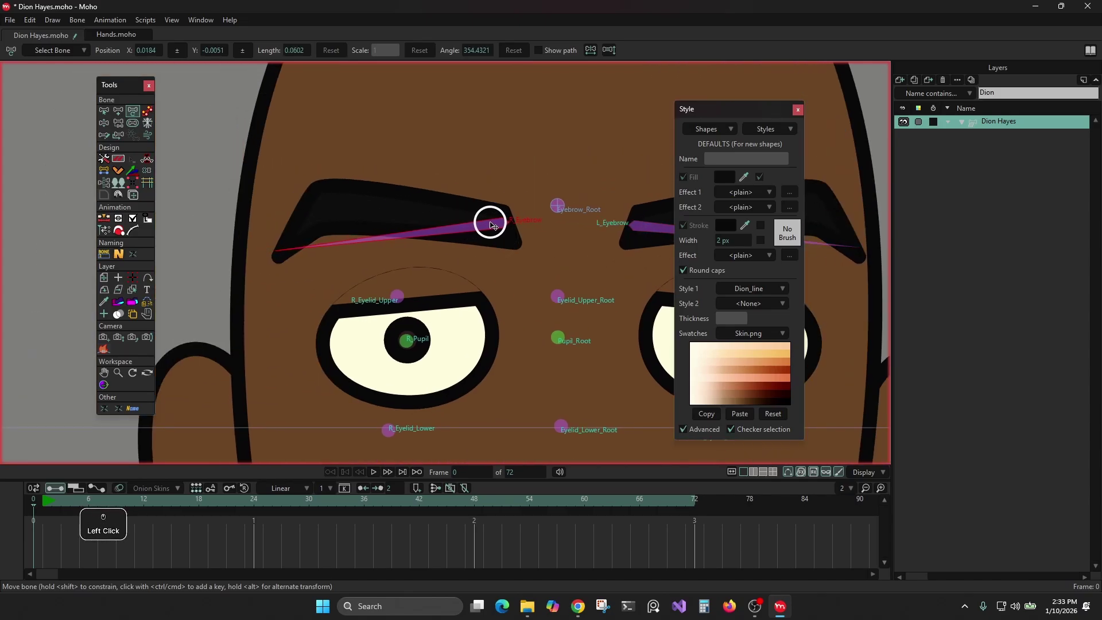
scroll(411, 286, "down", 4)
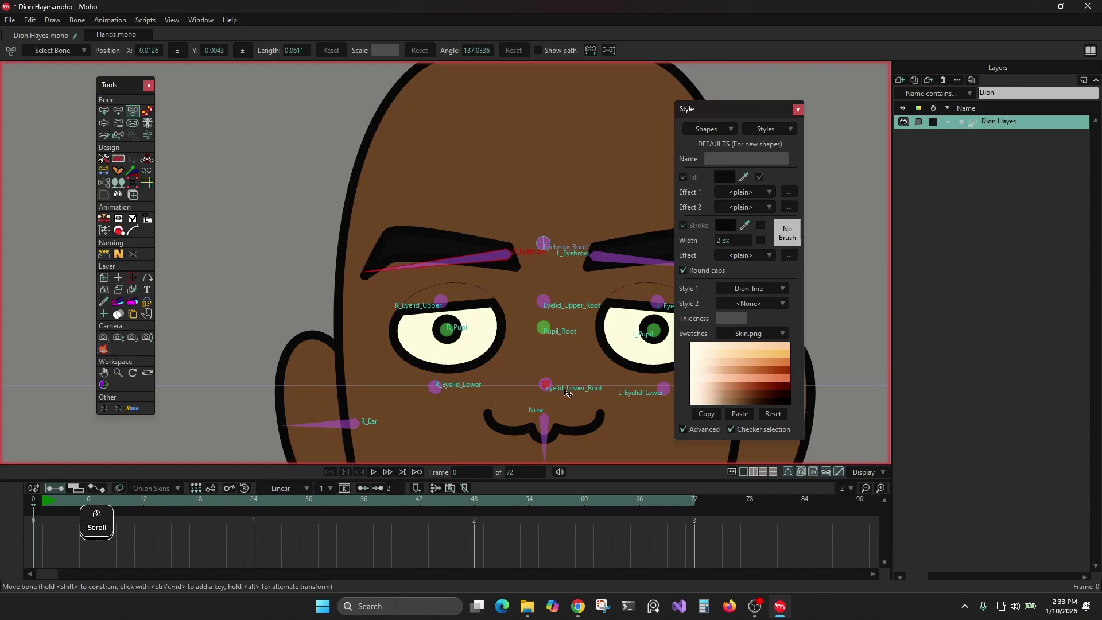
left_click_drag(566, 391, 524, 138)
scroll(522, 273, "down", 6)
left_click_drag(492, 264, 504, 240)
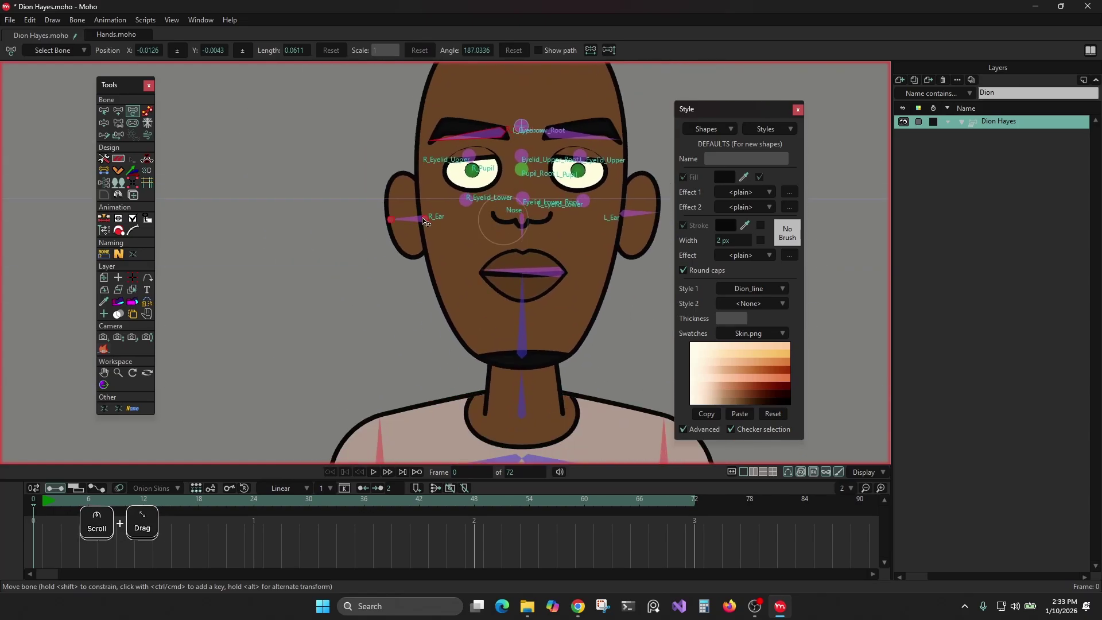
scroll(276, 178, "down", 1)
- Reparent the neck bone to the upper torso bone
left_click(118, 122)
scroll(426, 283, "up", 3)
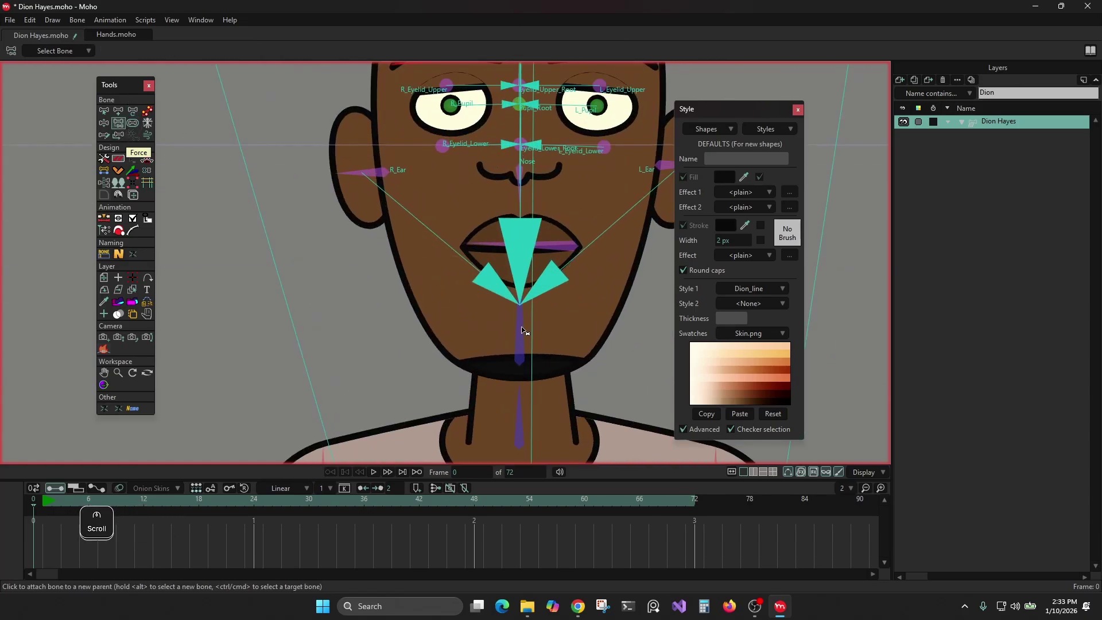
left_click(521, 332, "alt")
left_click_drag(600, 353, 607, 227)
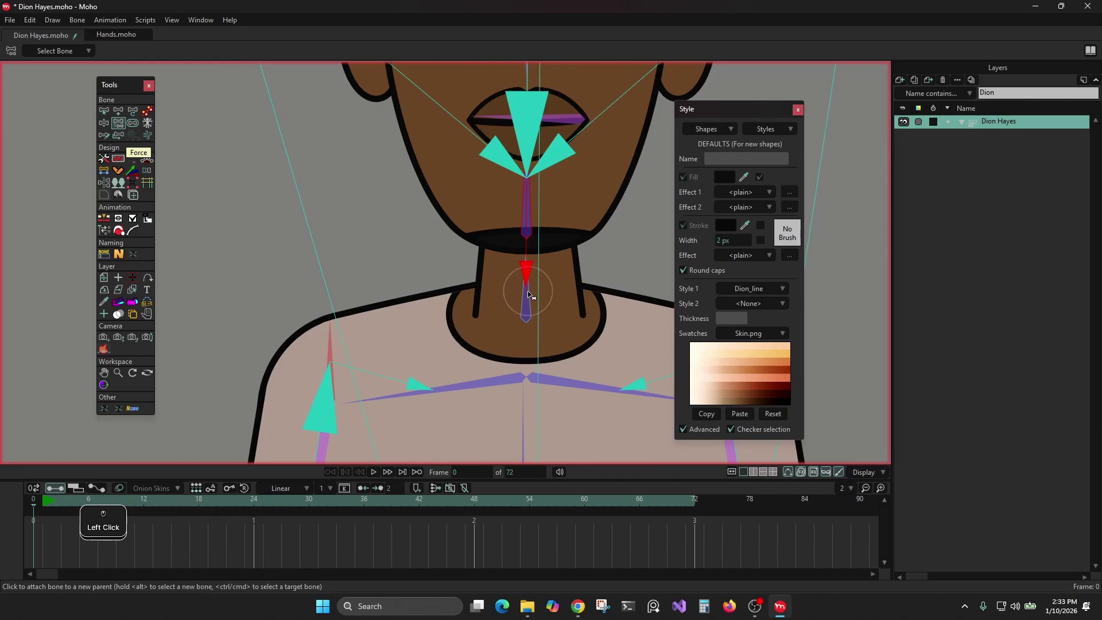
left_click(526, 303, "alt")
left_click(522, 427)
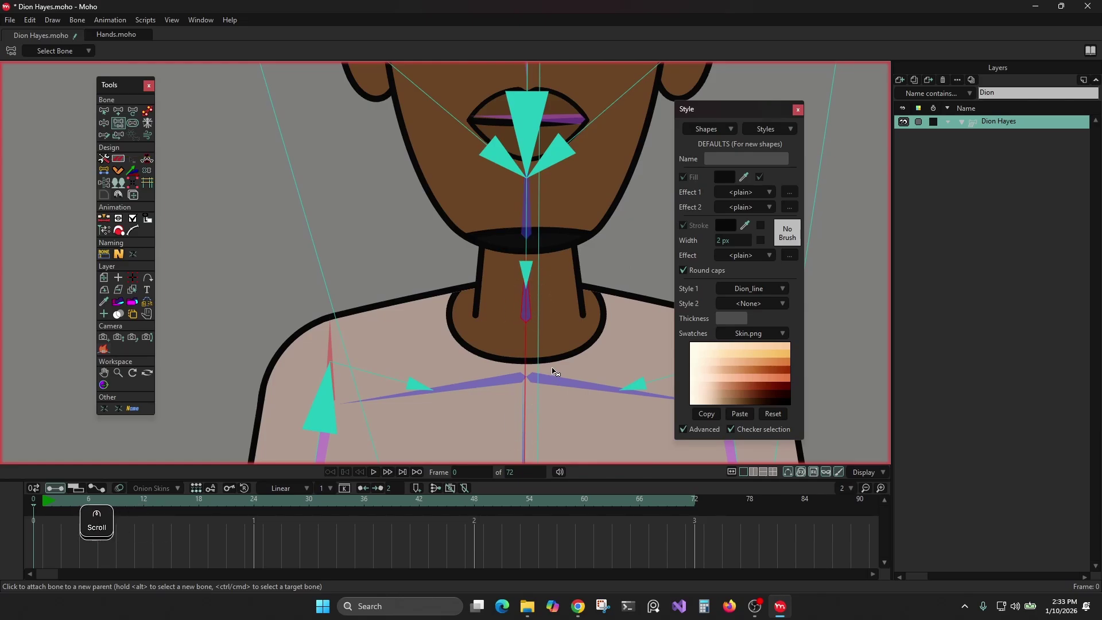
- Reparent the character's right forearm bone to its upper arm bone and the right hand bone to the forearm
scroll(553, 373, "down", 5)
left_click_drag(553, 373, 536, 146)
left_click_drag(553, 294, 555, 166)
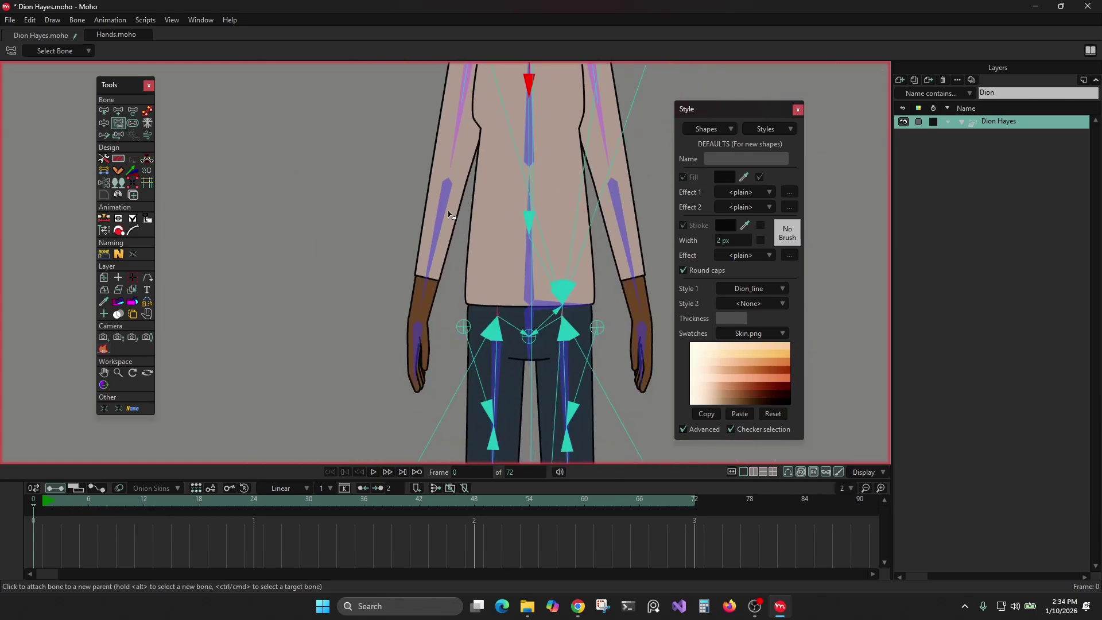
left_click(446, 193, "alt")
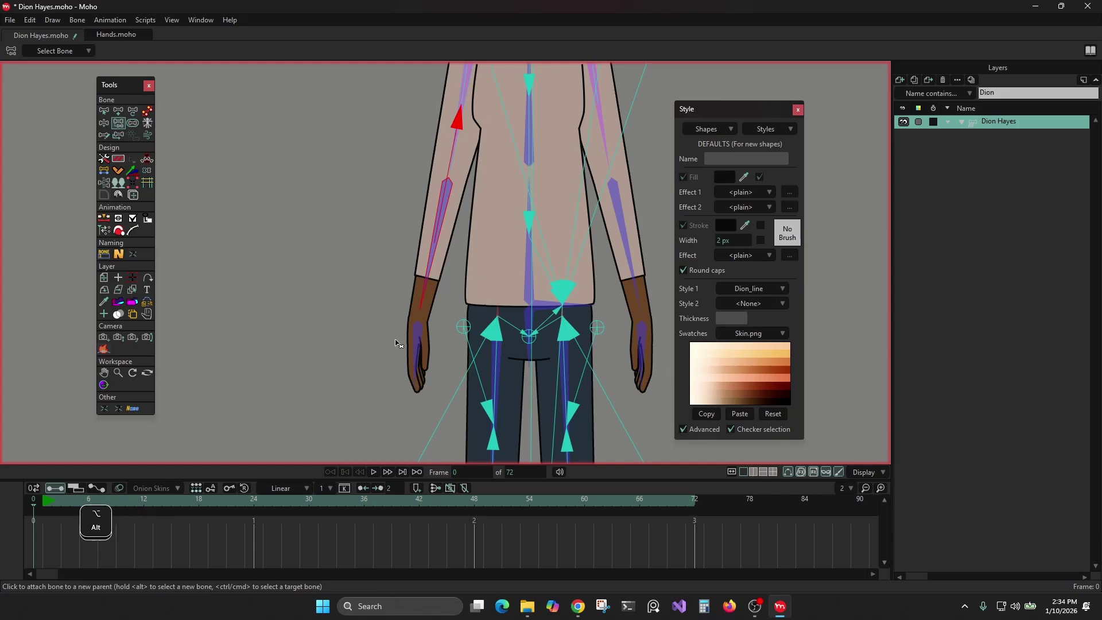
left_click(415, 320, "alt")
left_click(428, 263)
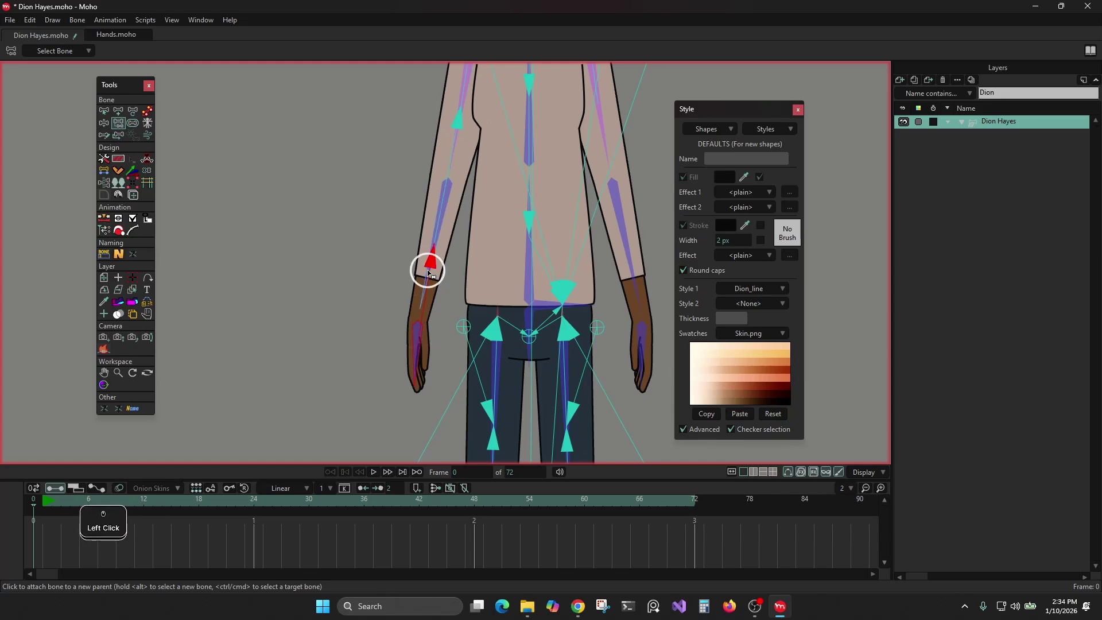
- Reparent the character's left hand bone to the forearm bone and the left forearm bone to its upper arm
left_click(645, 339, "alt")
left_click(634, 287)
left_click(620, 200, "alt")
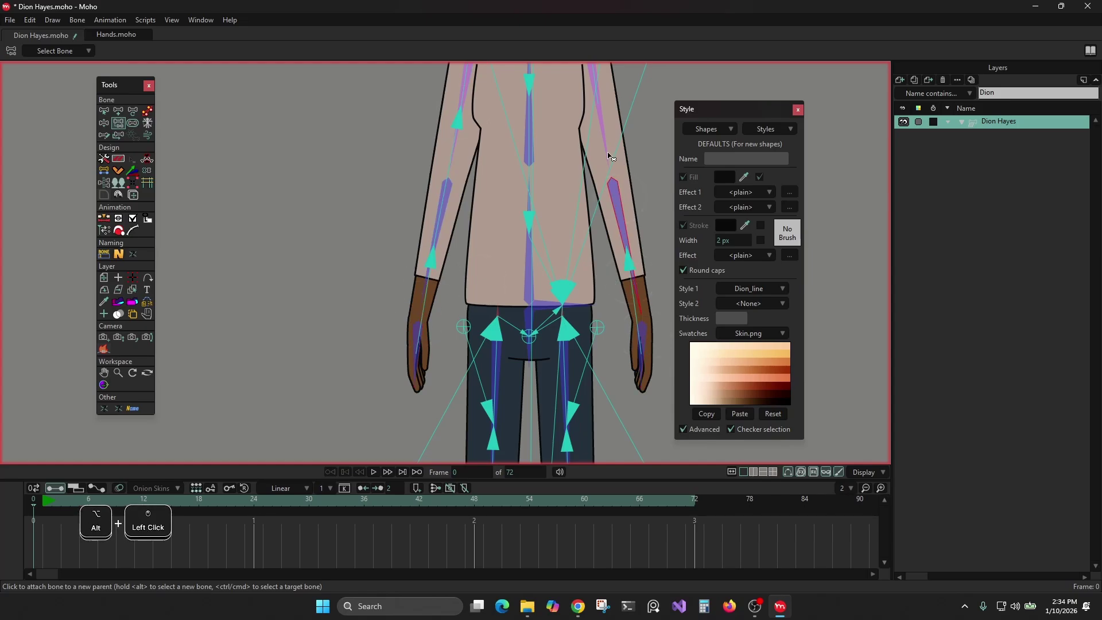
left_click(600, 123)
- Lower the two yellow foot-turn control bones so each sits beside its shoe
left_click_drag(608, 367, 541, 145)
left_click_drag(497, 284, 519, 135)
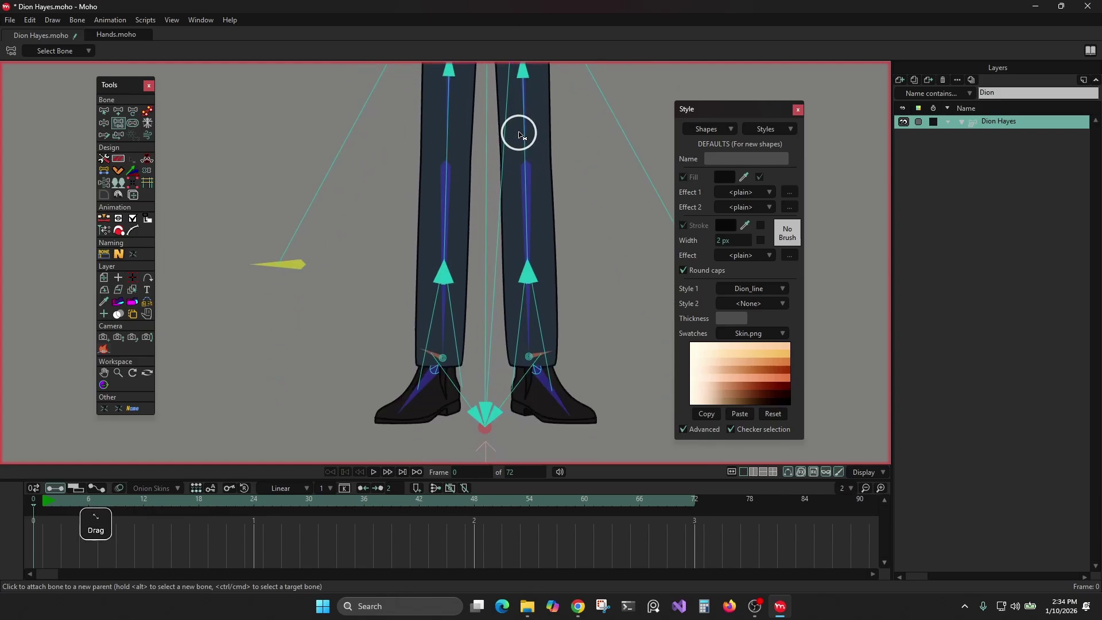
left_click_drag(464, 261, 482, 302)
scroll(483, 309, "down", 2)
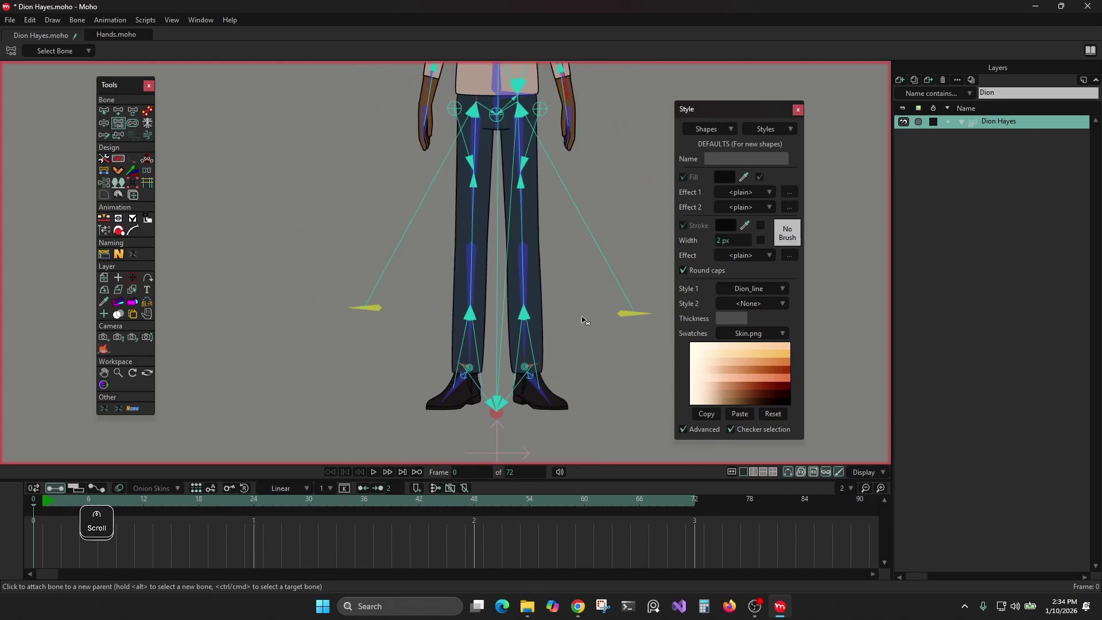
left_click(133, 110)
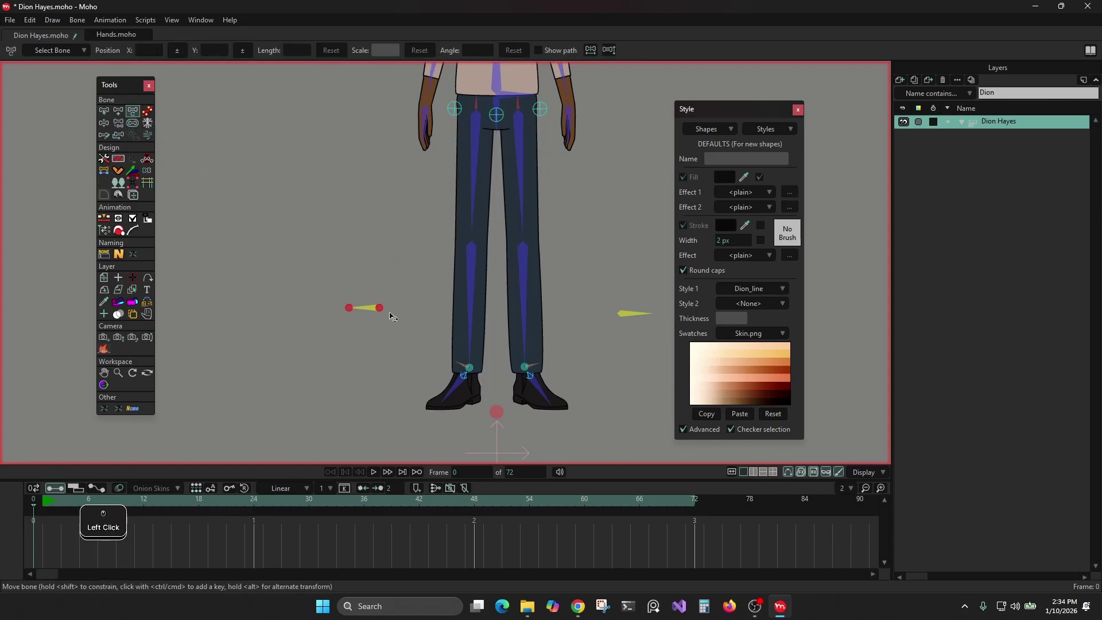
left_click_drag(380, 310, 386, 401)
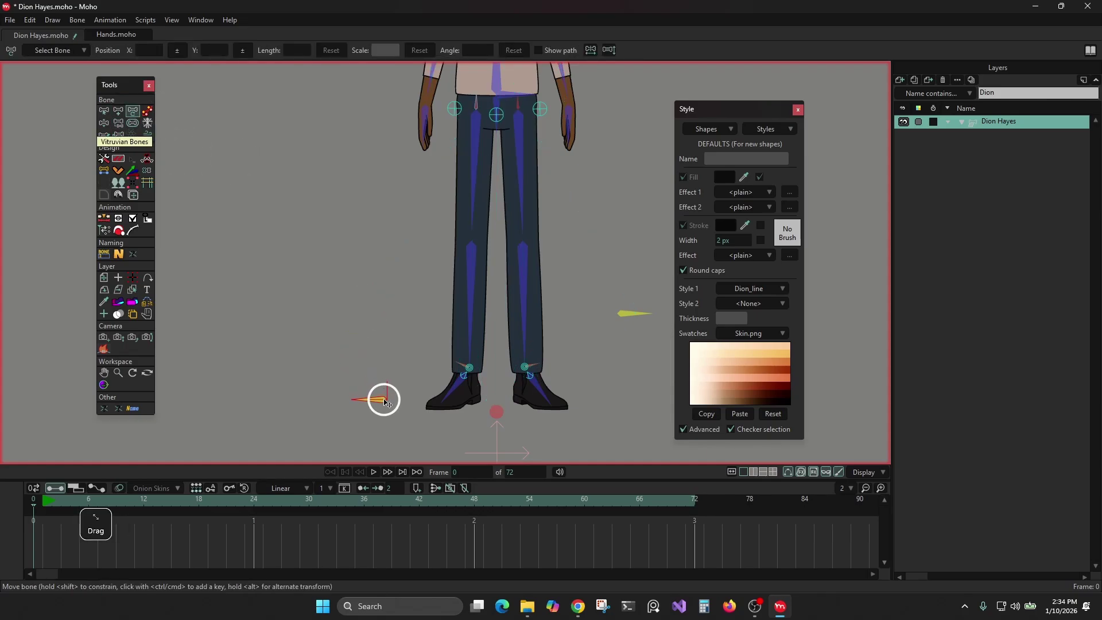
left_click_drag(629, 313, 608, 397)
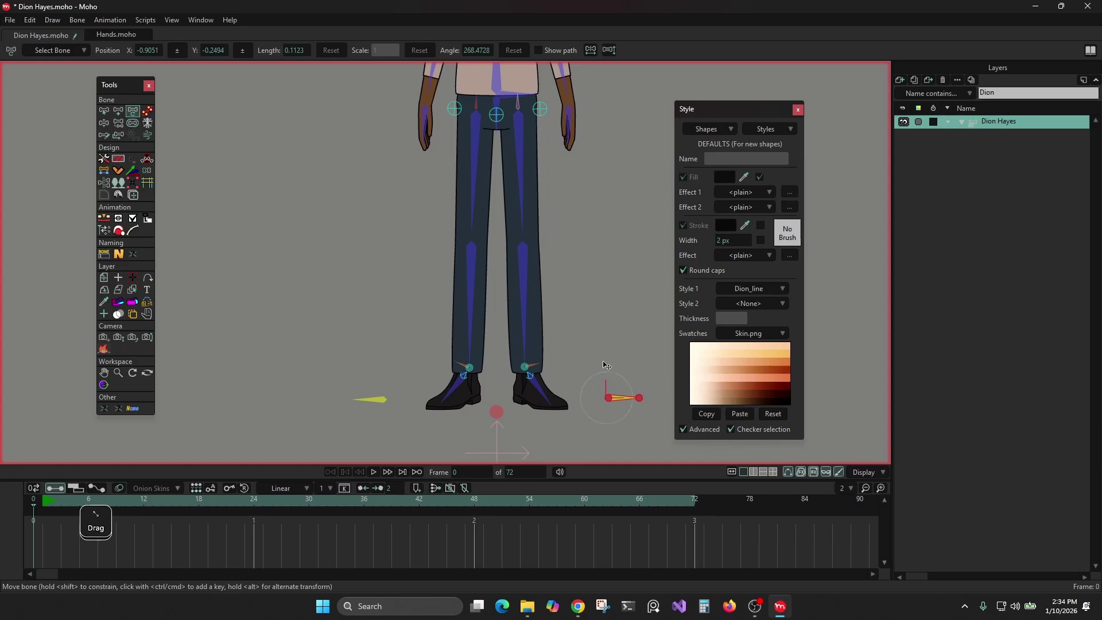
- Select the facial bones on the head and turn off their name labels
scroll(563, 307, "down", 5)
left_click_drag(564, 307, 565, 432)
scroll(533, 211, "up", 5)
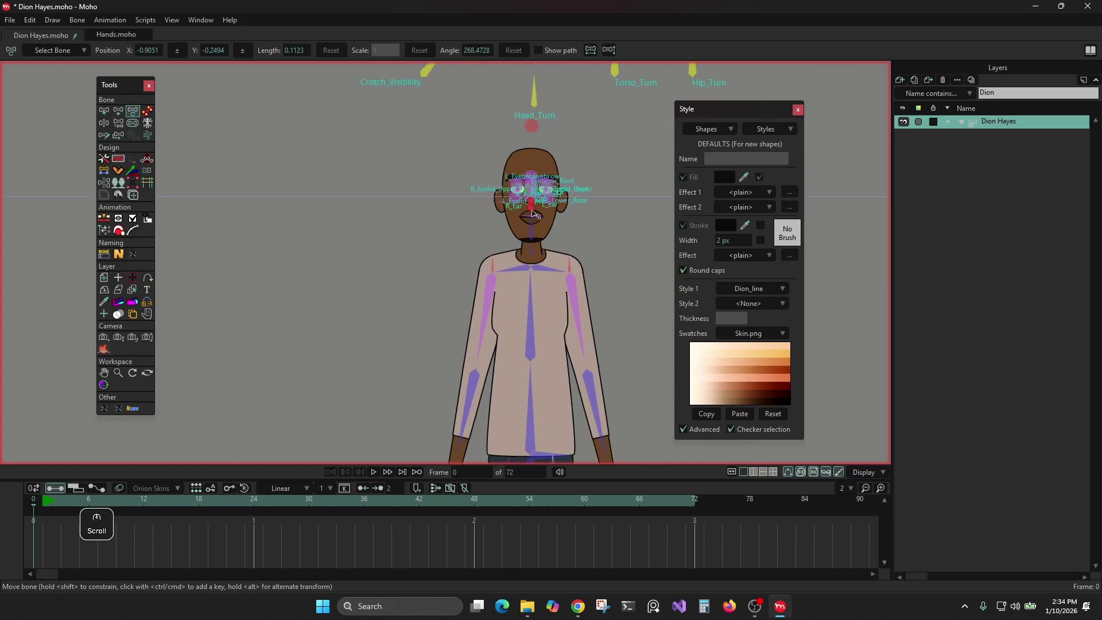
scroll(532, 213, "up", 5)
scroll(532, 212, "down", 4)
left_click(104, 111)
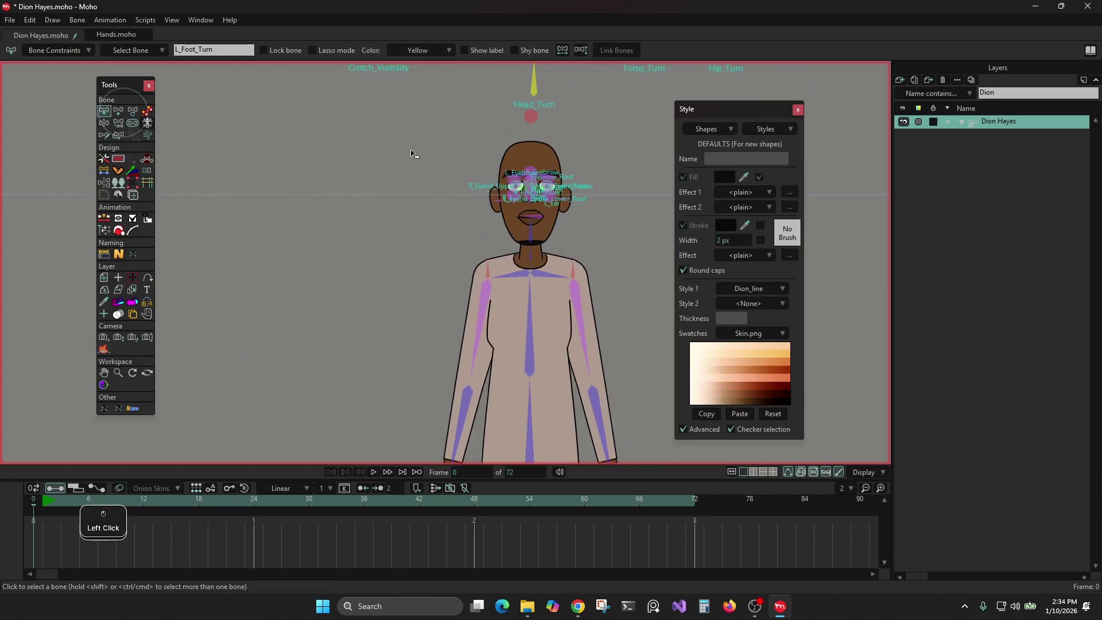
left_click_drag(410, 150, 606, 222)
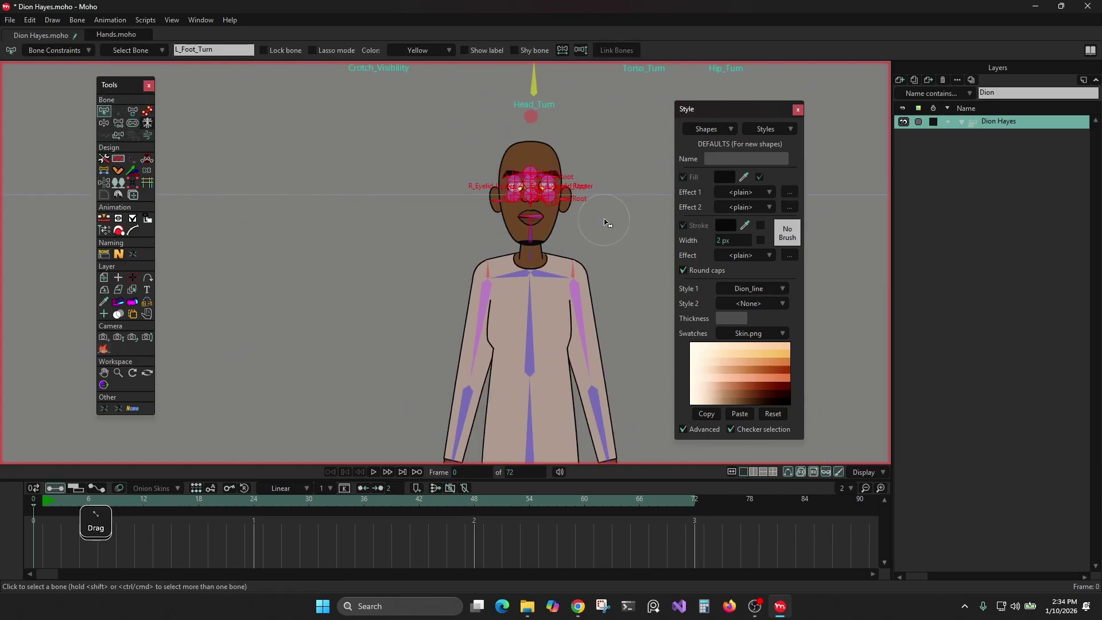
left_click(466, 50)
left_click(465, 50)
left_click(364, 215)
- Save the Dion Hayes project
scroll(434, 275, "down", 4)
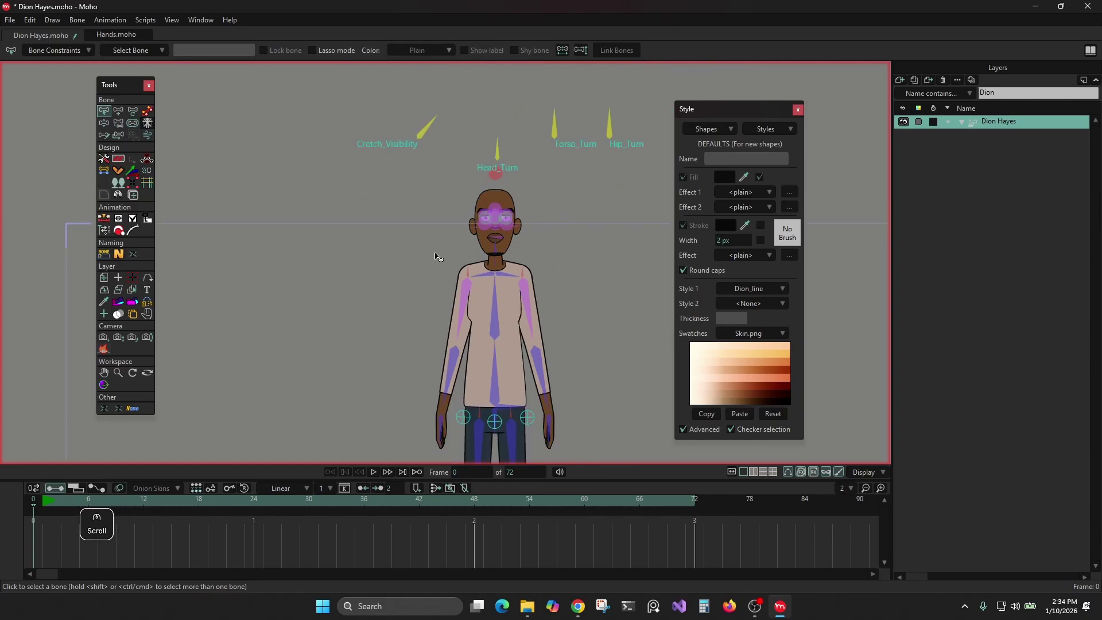
left_click_drag(426, 251, 400, 232)
scroll(404, 229, "up", 4)
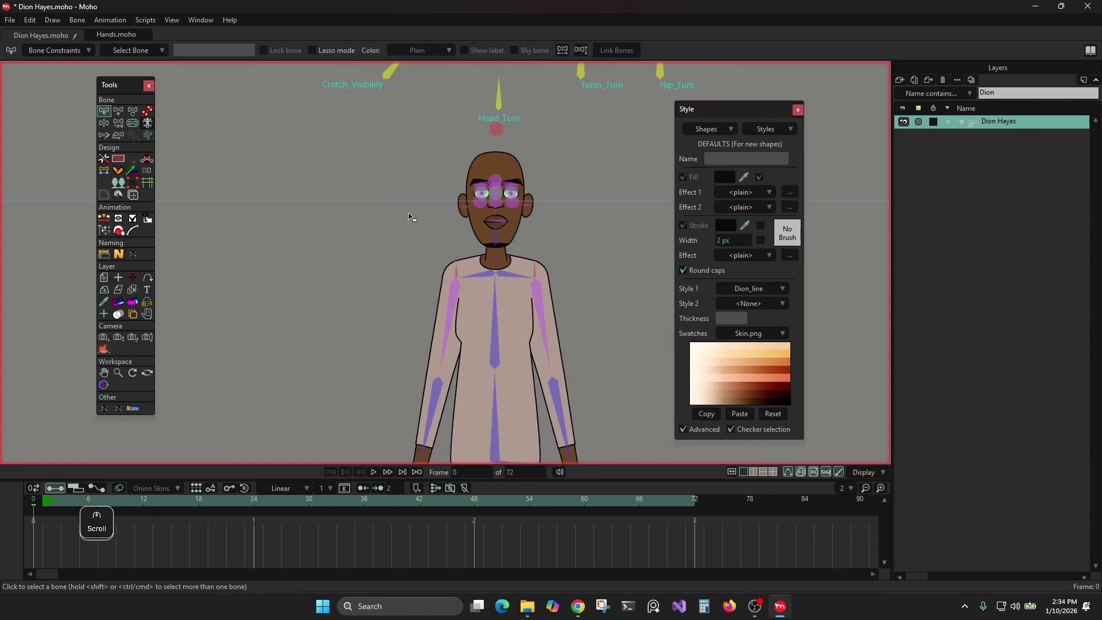
key("ctrl+s")
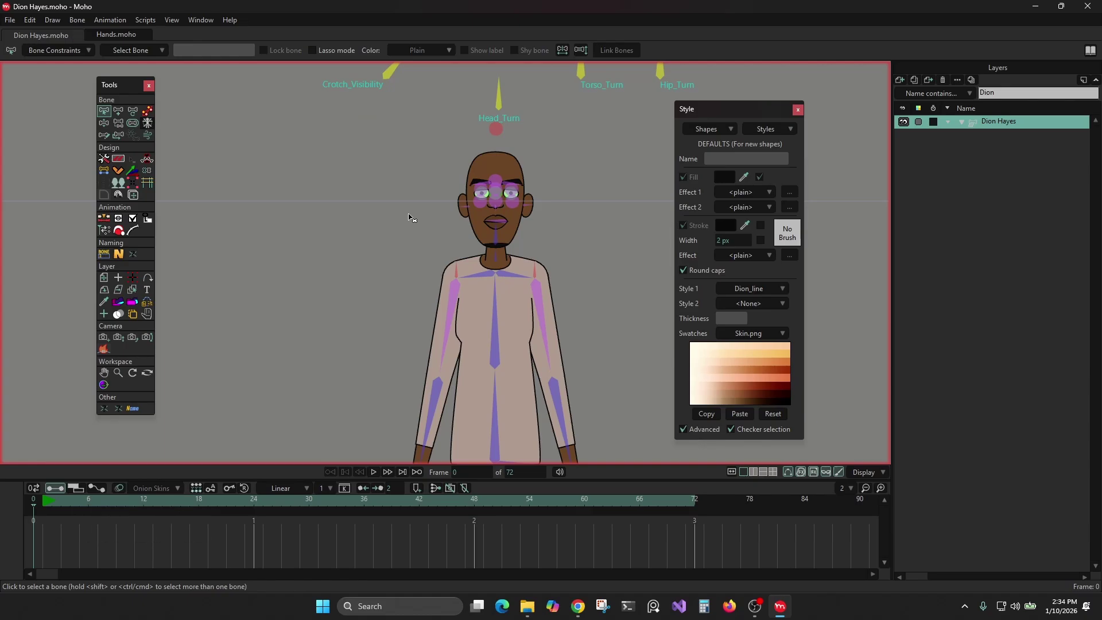
- On the shoulder outline layer, bind the points of the character's right shoulder shape to the right collarbone bone
right_click(468, 256, "alt")
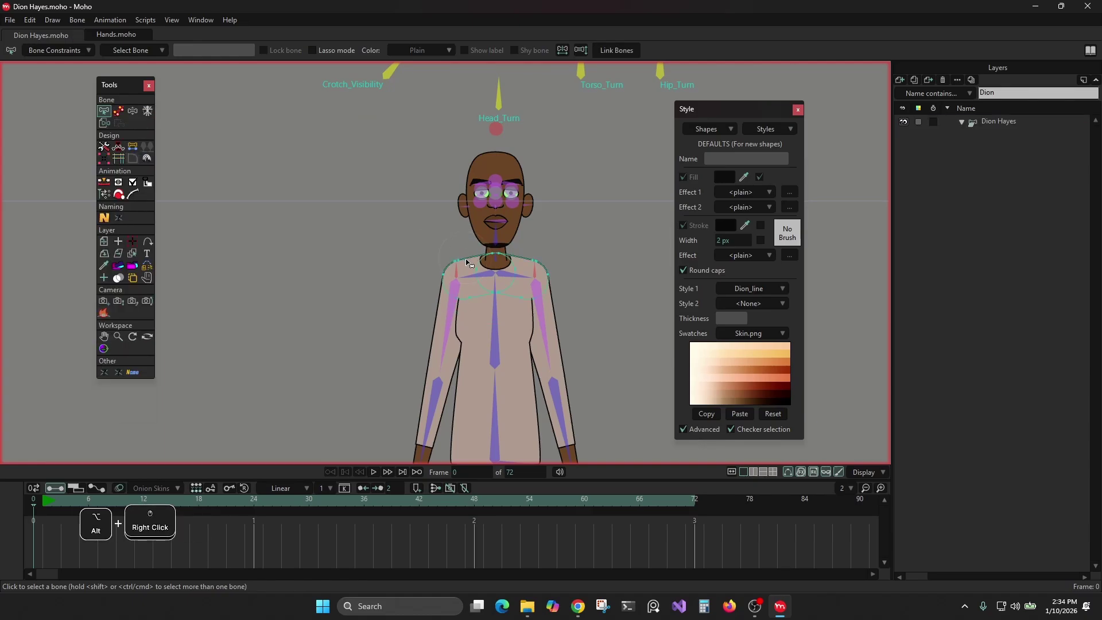
left_click(115, 243)
scroll(389, 249, "up", 5)
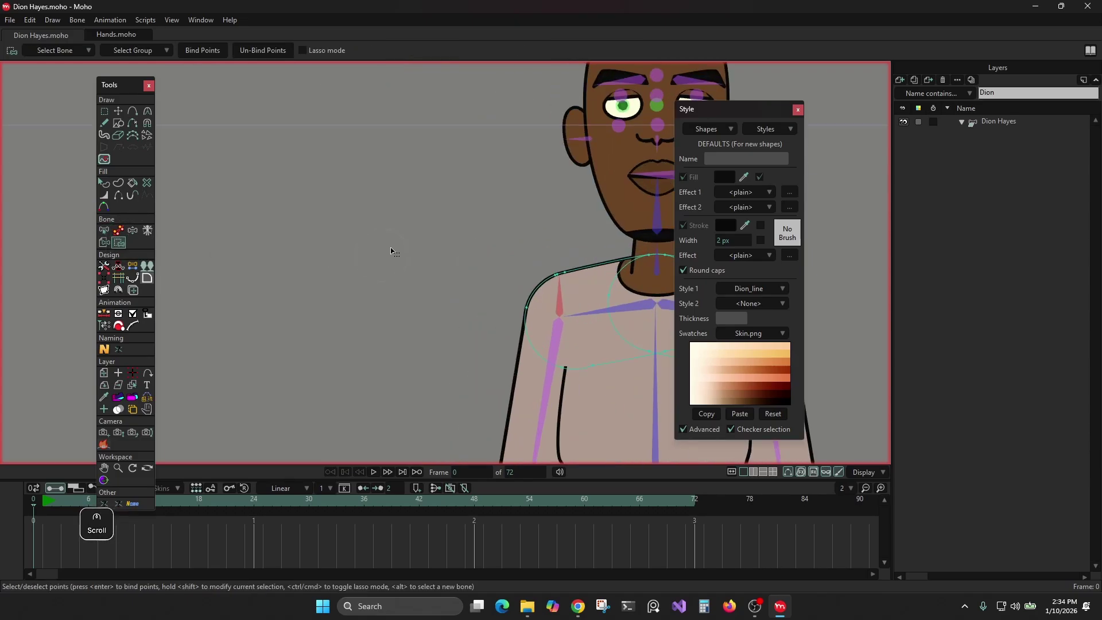
left_click_drag(568, 301, 319, 242)
left_click(332, 257, "alt")
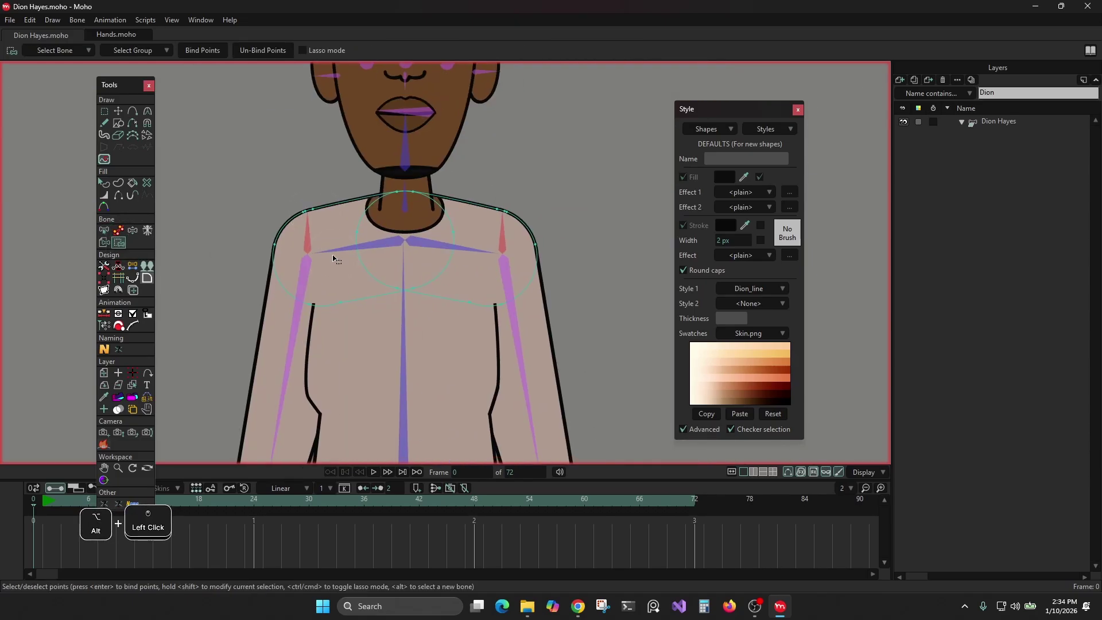
left_click(334, 252, "alt")
key("ctrl+a")
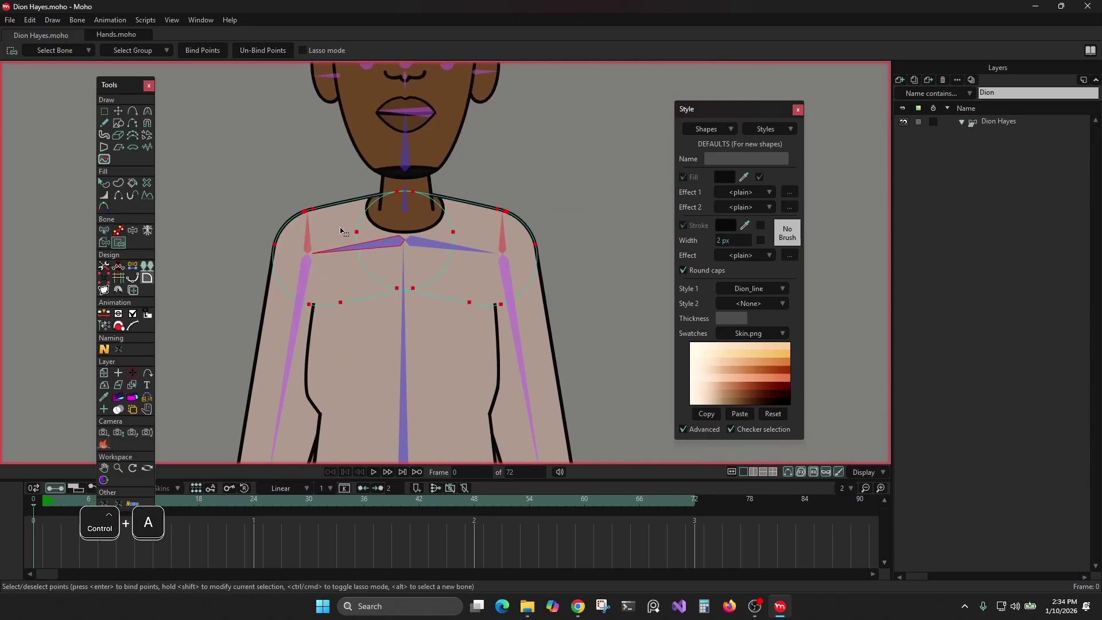
left_click(479, 205, "ctrl+alt")
left_click(337, 250, "alt")
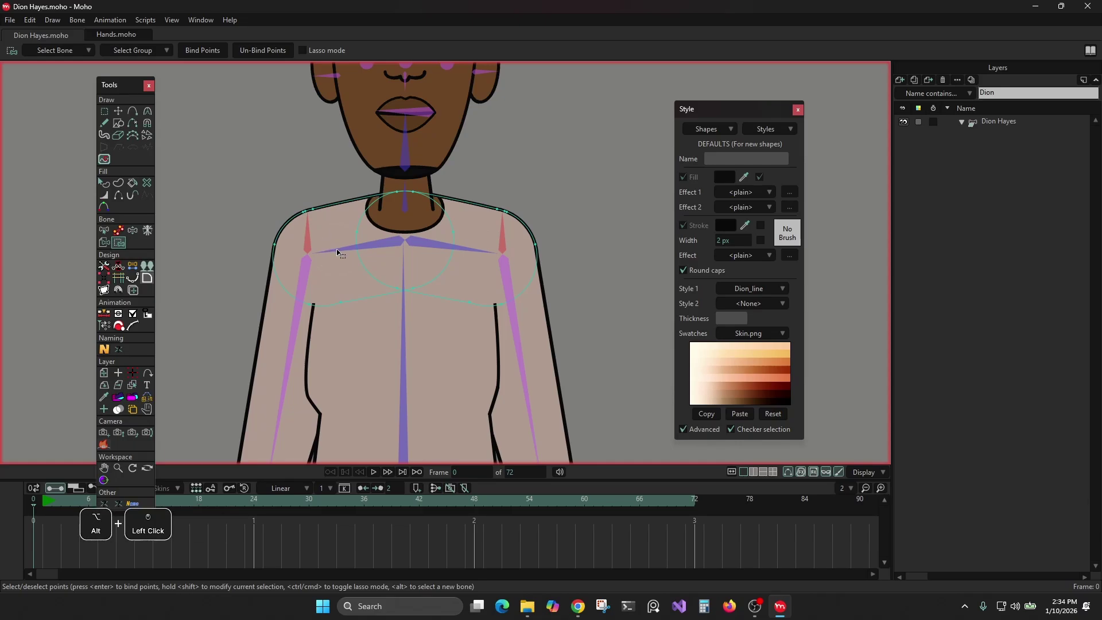
left_click(331, 206, "shift")
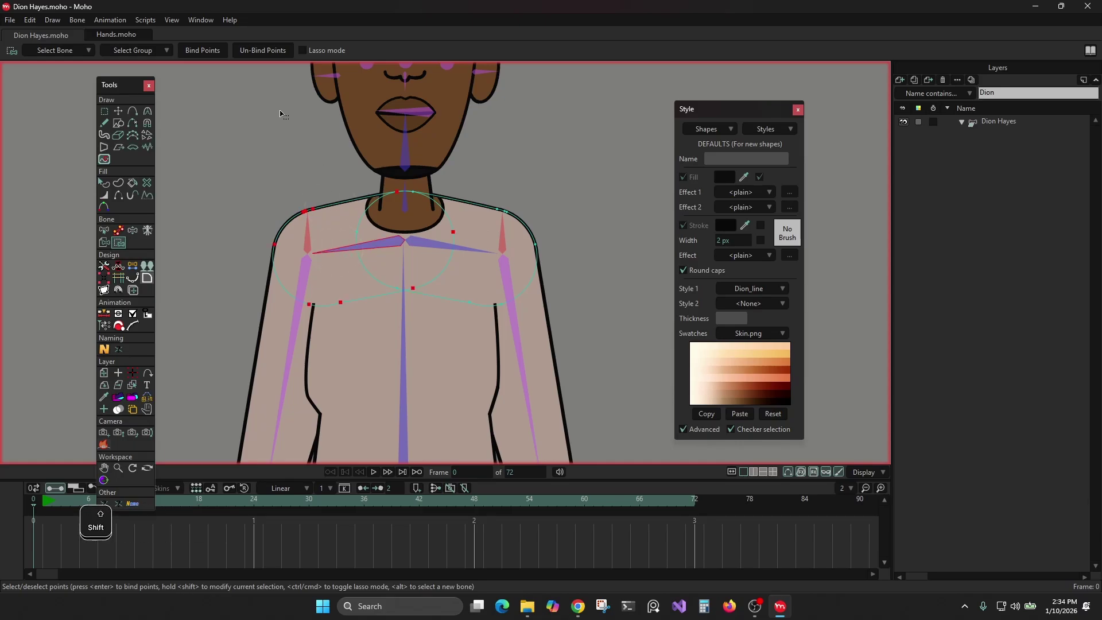
left_click(202, 50)
- Bind the points of the character's left shoulder shape to the left collarbone bone
left_click(464, 247, "alt")
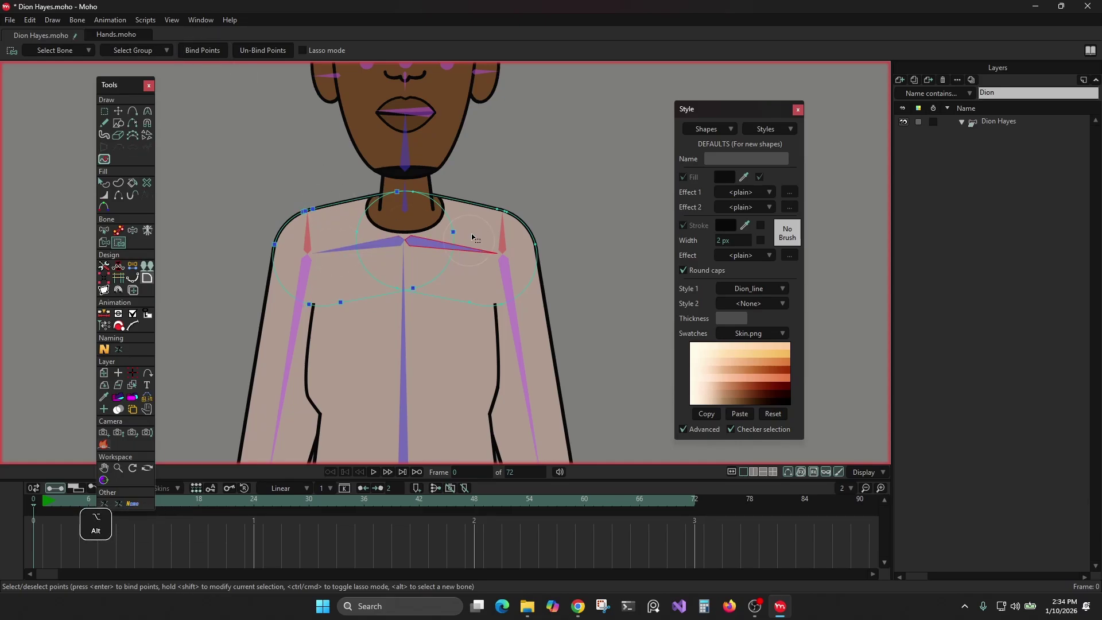
left_click(483, 205, "shift")
left_click(200, 49)
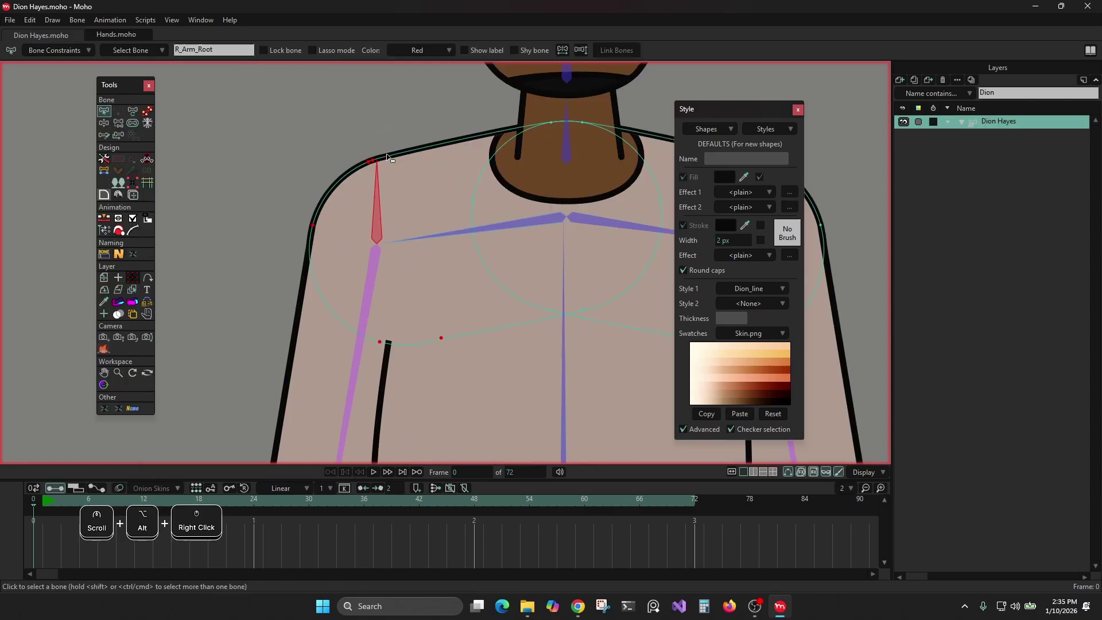
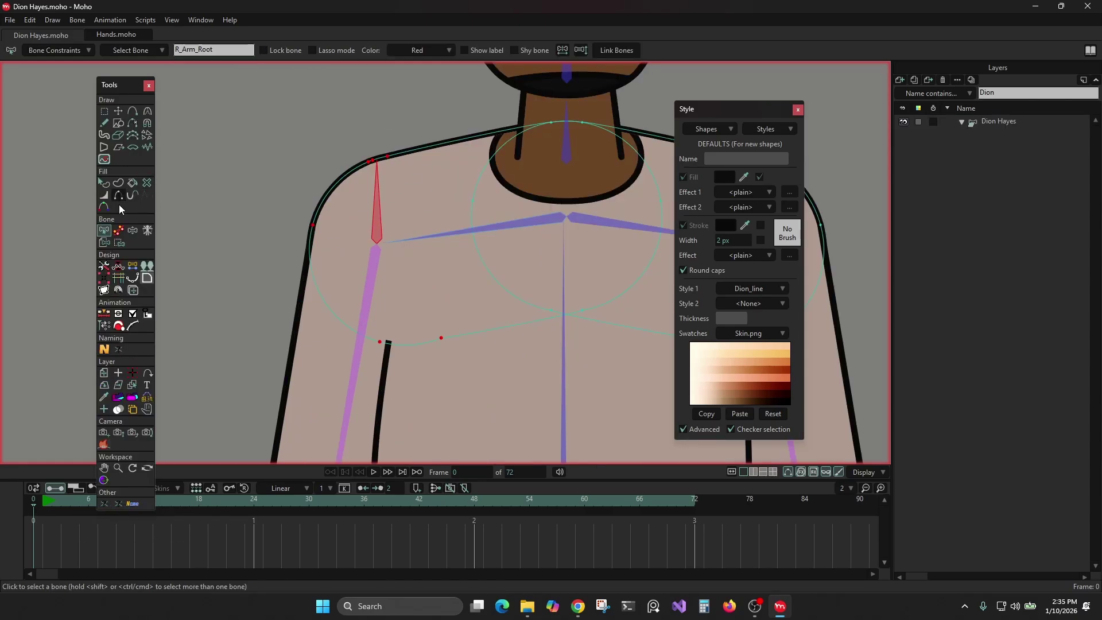
- Bind the chest point at the lower edge of the shoulder shape, inward from the armpit, to the R_Shoulder bone
left_click(118, 241)
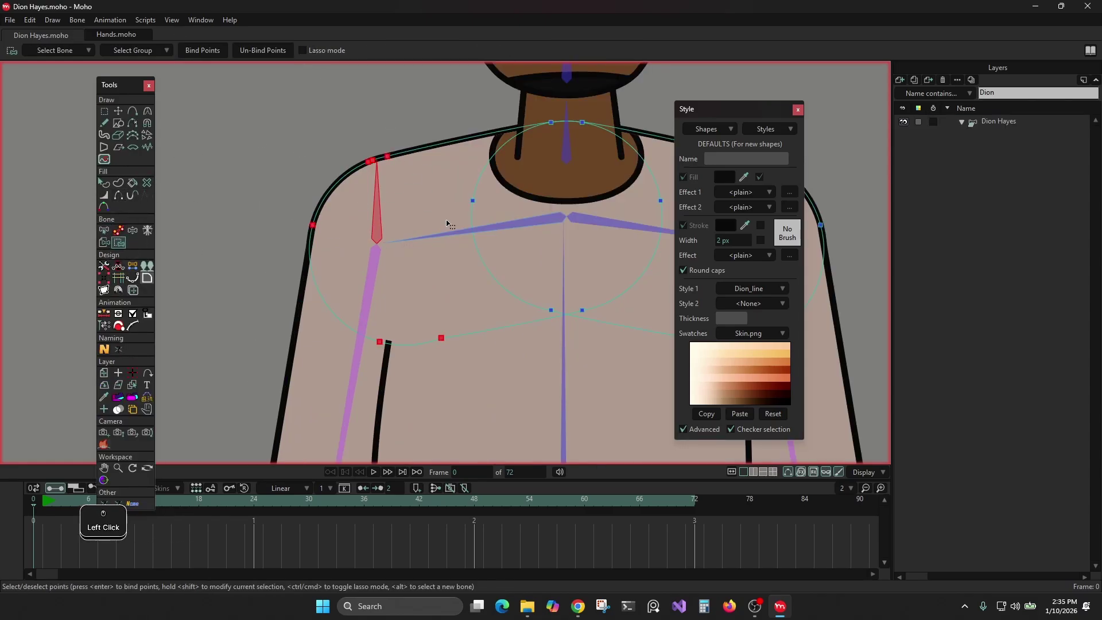
left_click(441, 237, "alt")
left_click_drag(422, 295, 462, 360)
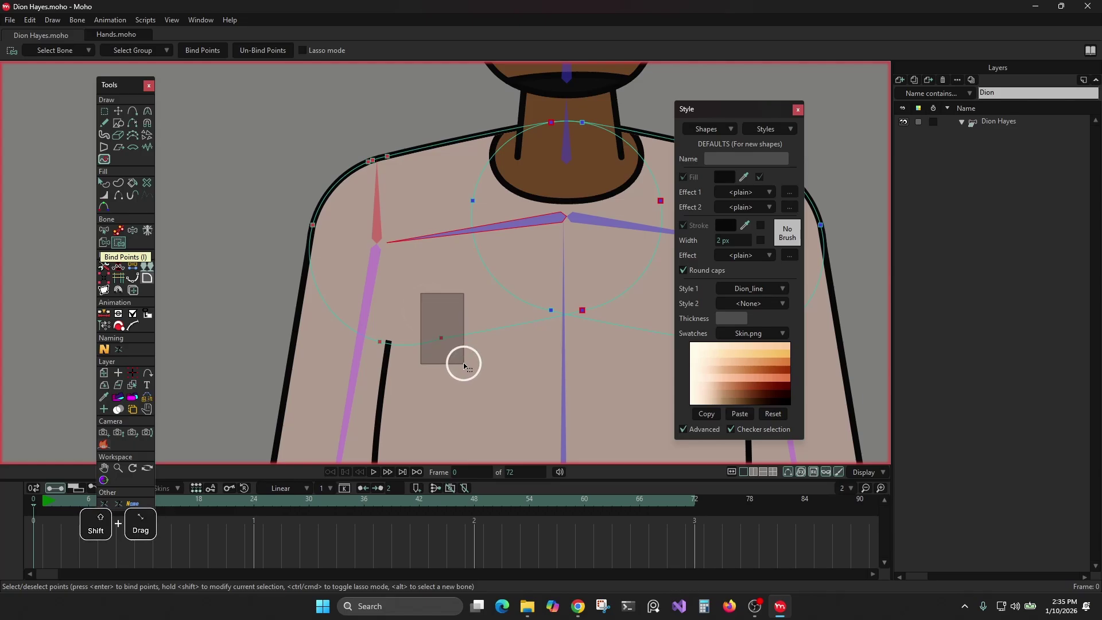
left_click(198, 54)
- Select the L_Arm_Root bone on the opposite shoulder with the vector layer containing the shoulder outline active
scroll(542, 261, "down", 1)
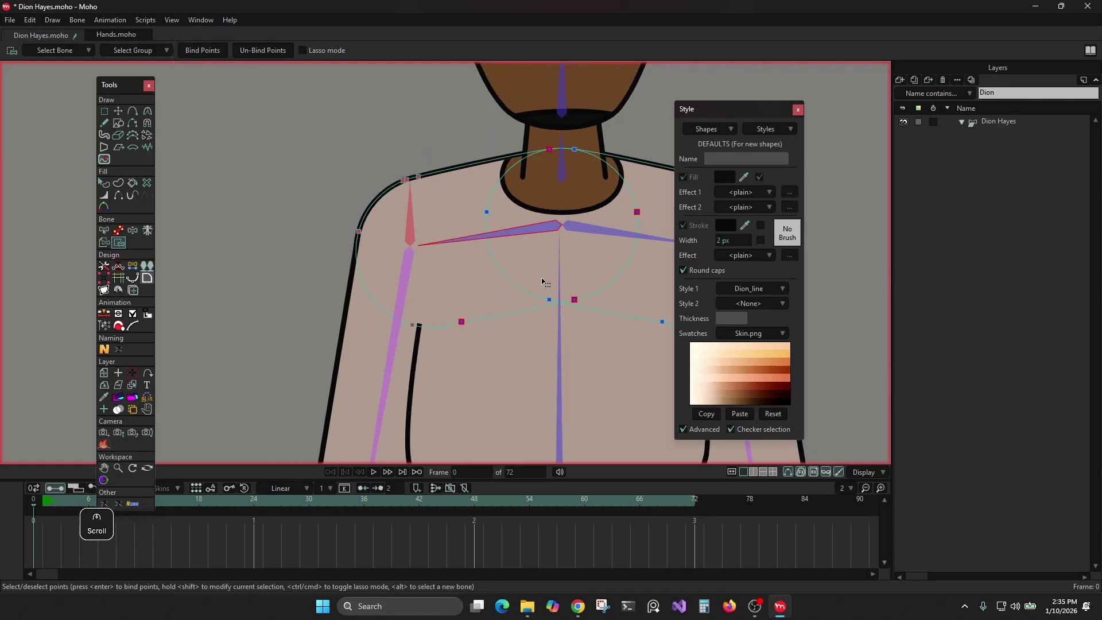
left_click_drag(437, 254, 411, 245)
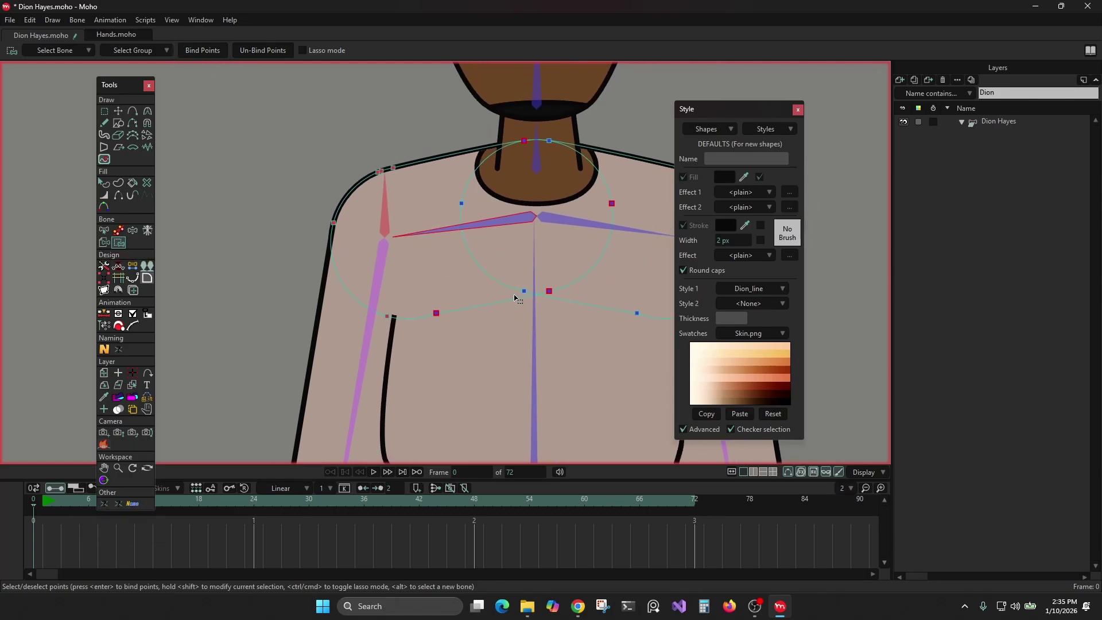
left_click_drag(514, 298, 454, 248)
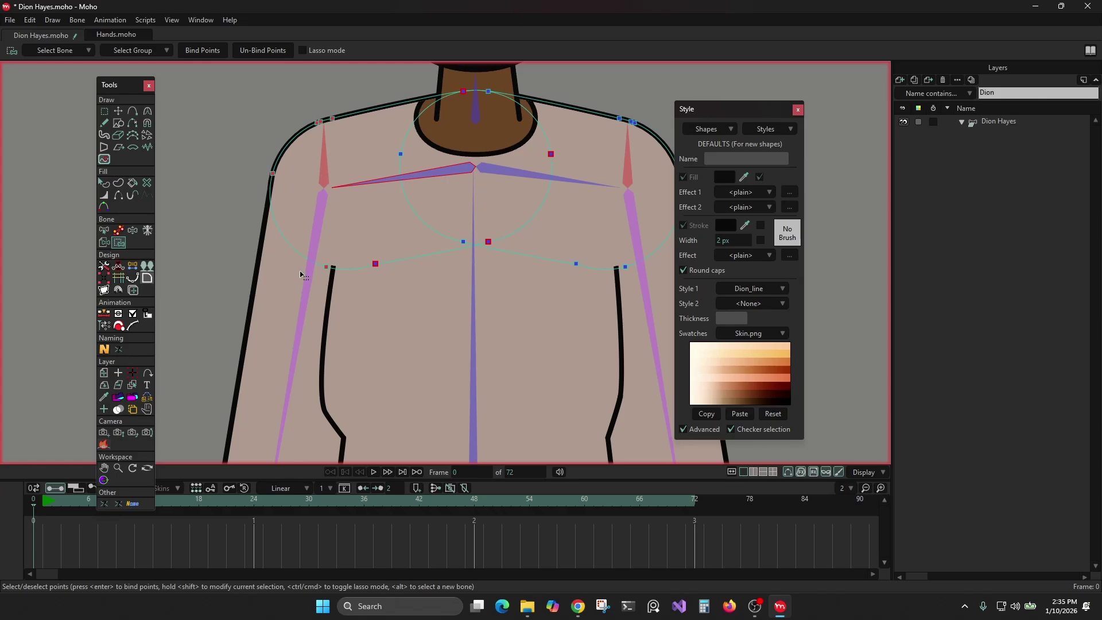
left_click_drag(586, 225, 395, 186)
right_click(437, 126, "alt")
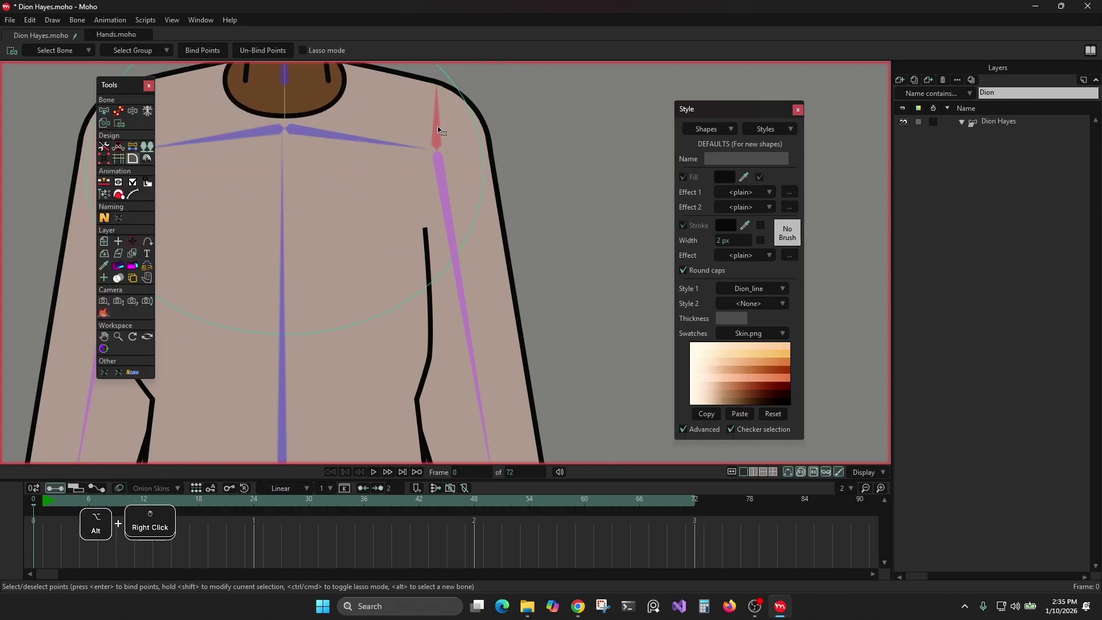
right_click(438, 127, "alt")
right_click(438, 127, "alt")
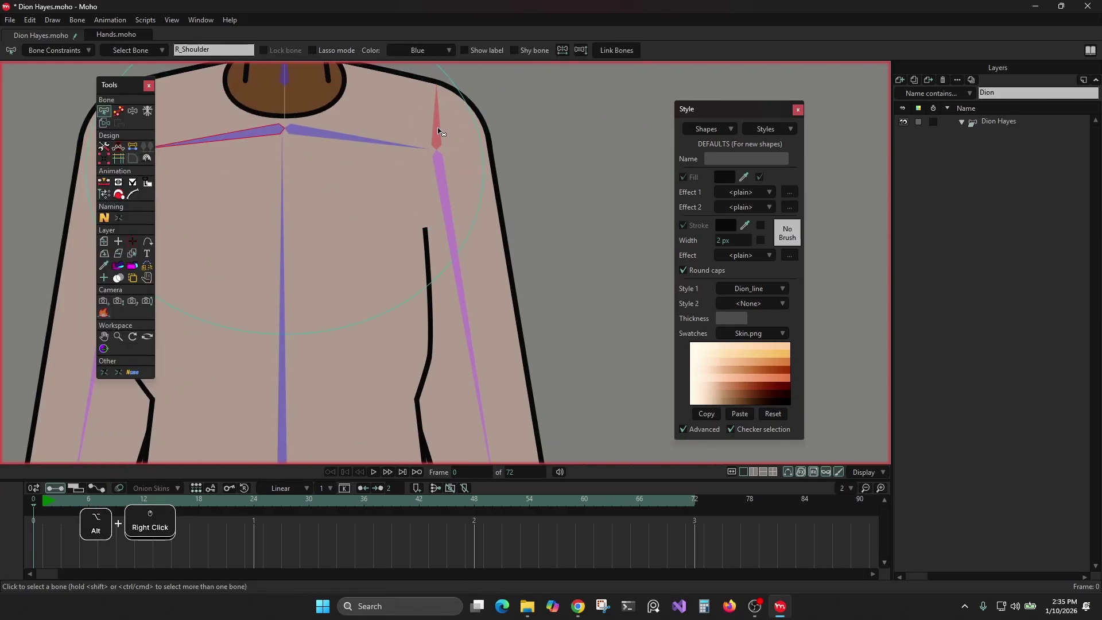
right_click(437, 127, "alt")
left_click(437, 127, "alt")
left_click(433, 124, "alt")
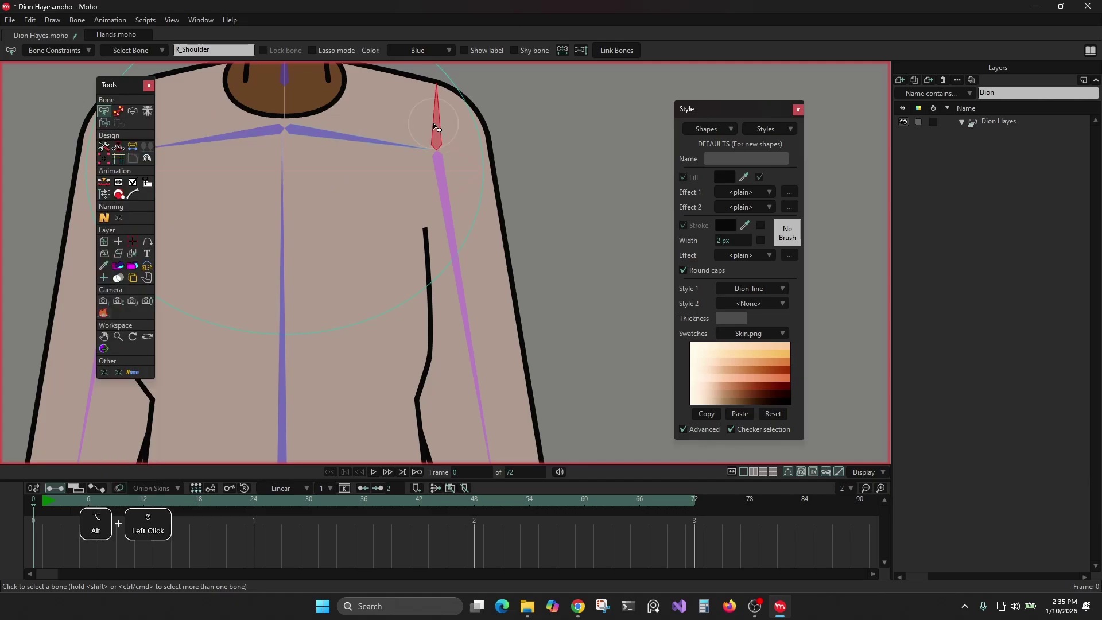
right_click(433, 124, "alt")
left_click(433, 124, "alt")
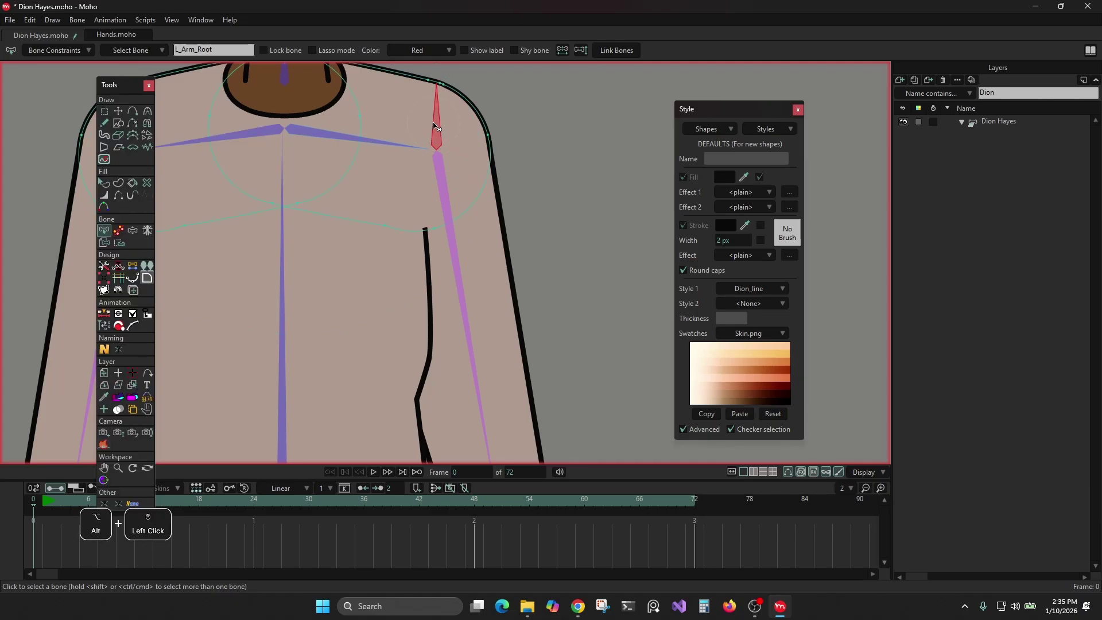
left_click_drag(433, 126, 470, 161)
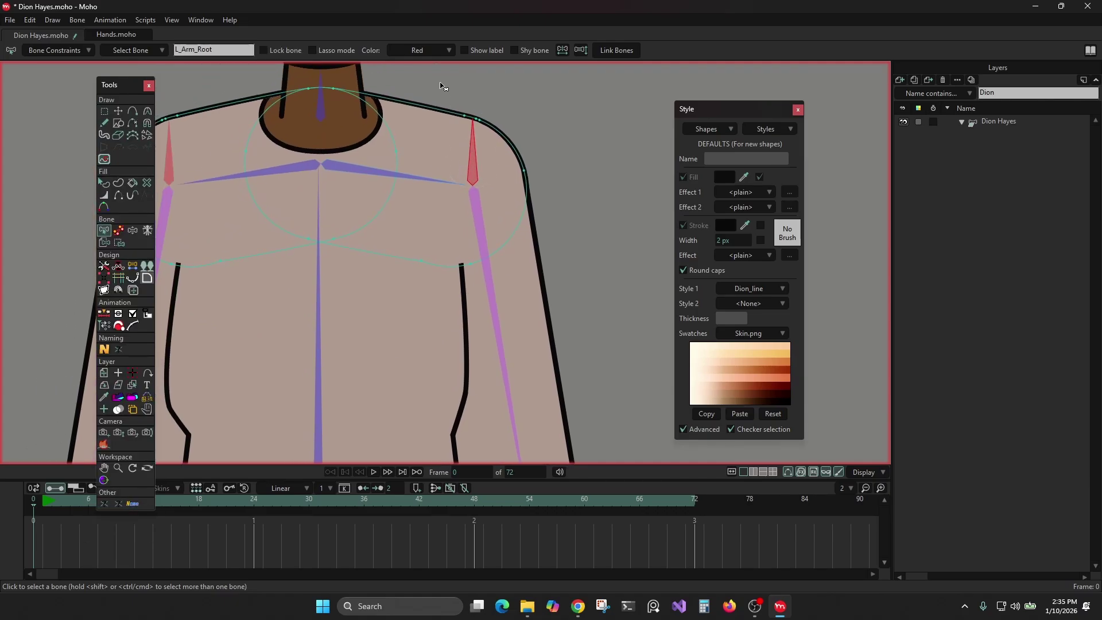
- Bind the character's outer left shoulder and armpit points to the L_Arm_Root bone only
left_click_drag(444, 92, 555, 285)
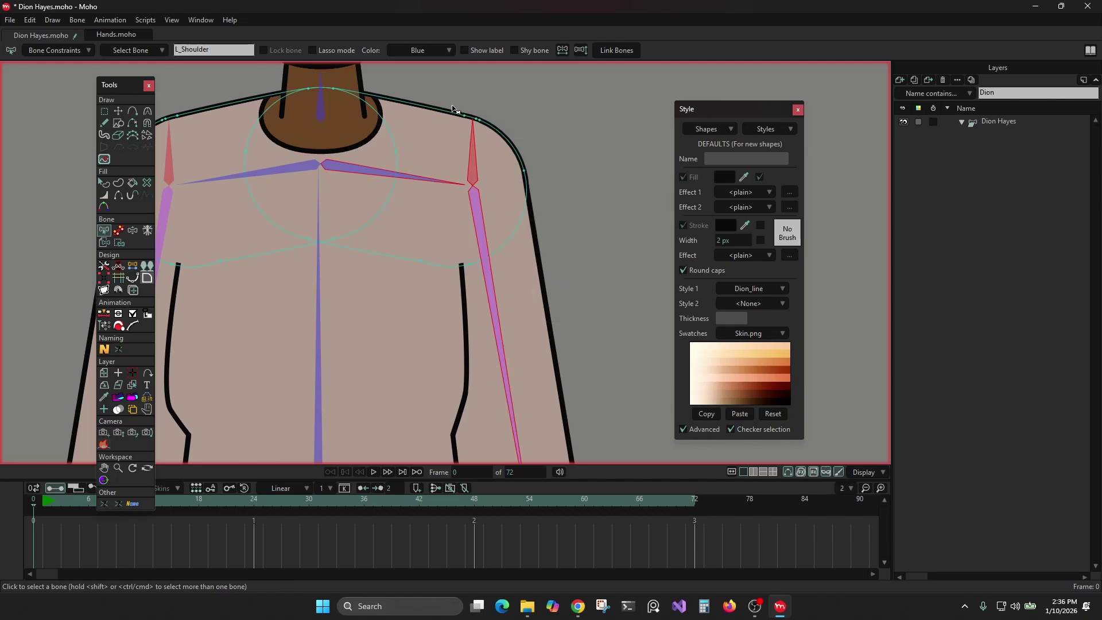
left_click(426, 106, "shift")
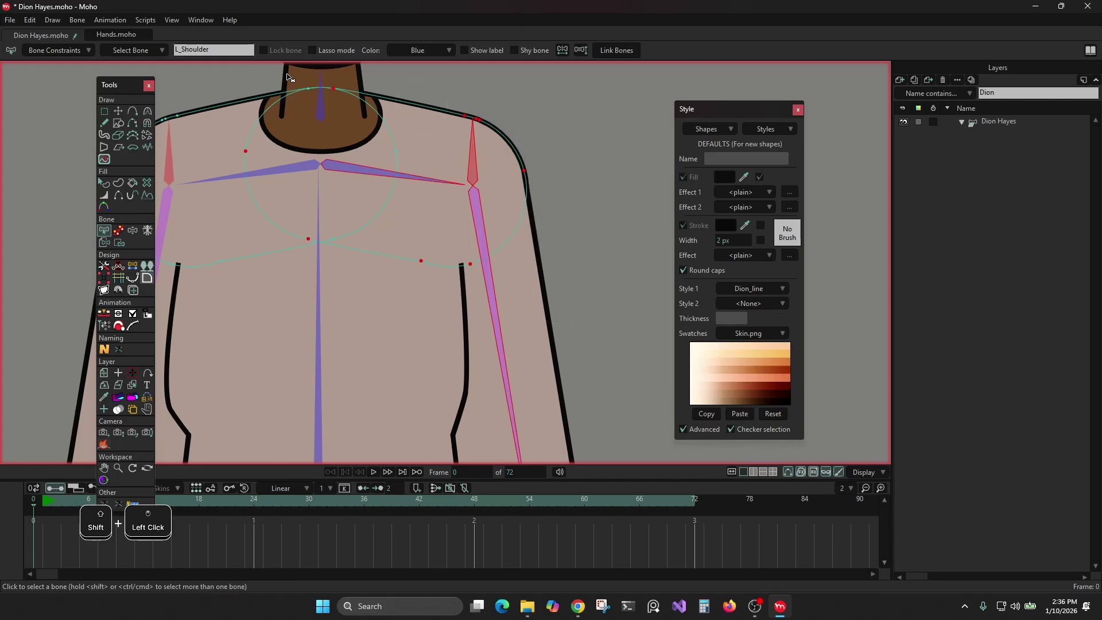
left_click(119, 243)
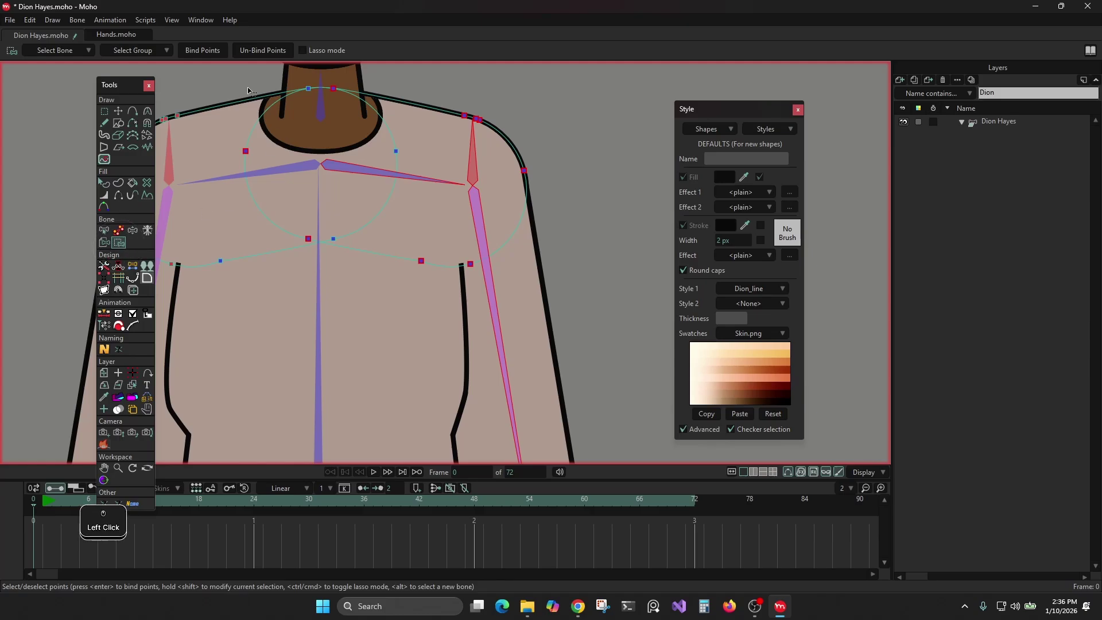
left_click(471, 150, "alt")
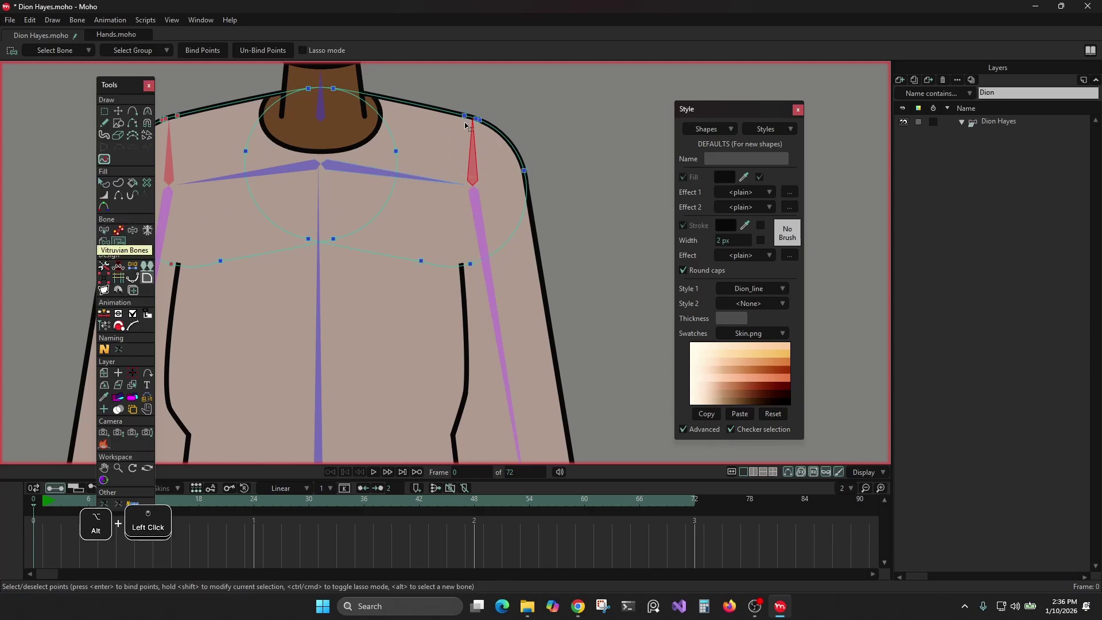
left_click_drag(458, 105, 602, 312)
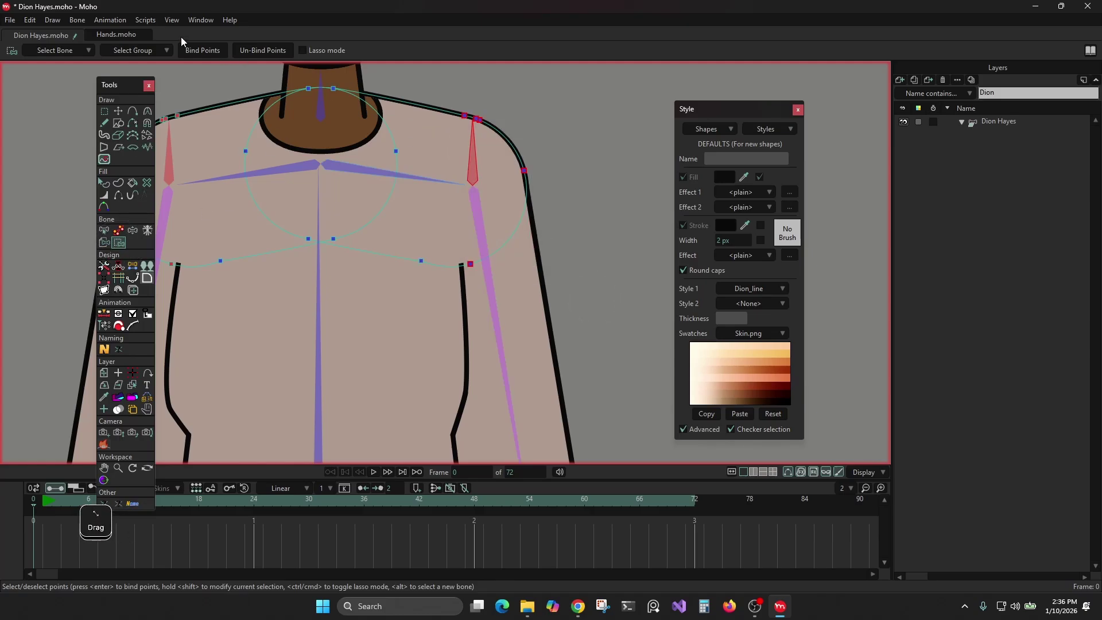
- Check which shoulder points are bound to the L_Shoulder bone and which to the L_Arm_Root bone
scroll(477, 171, "down", 3)
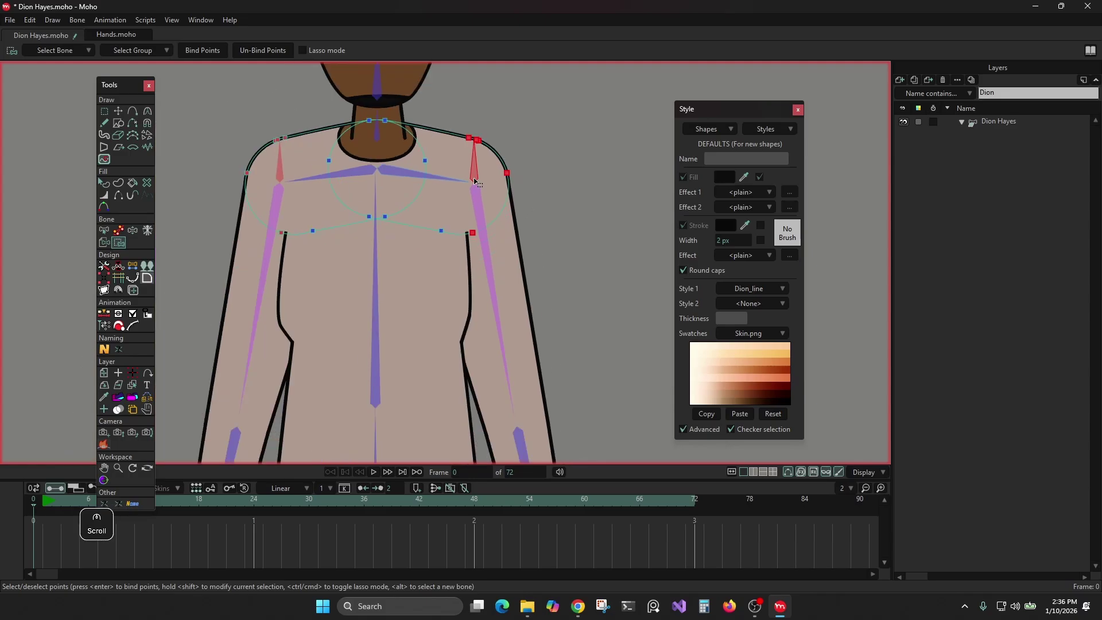
left_click_drag(447, 190, 527, 173)
left_click(529, 156, "alt")
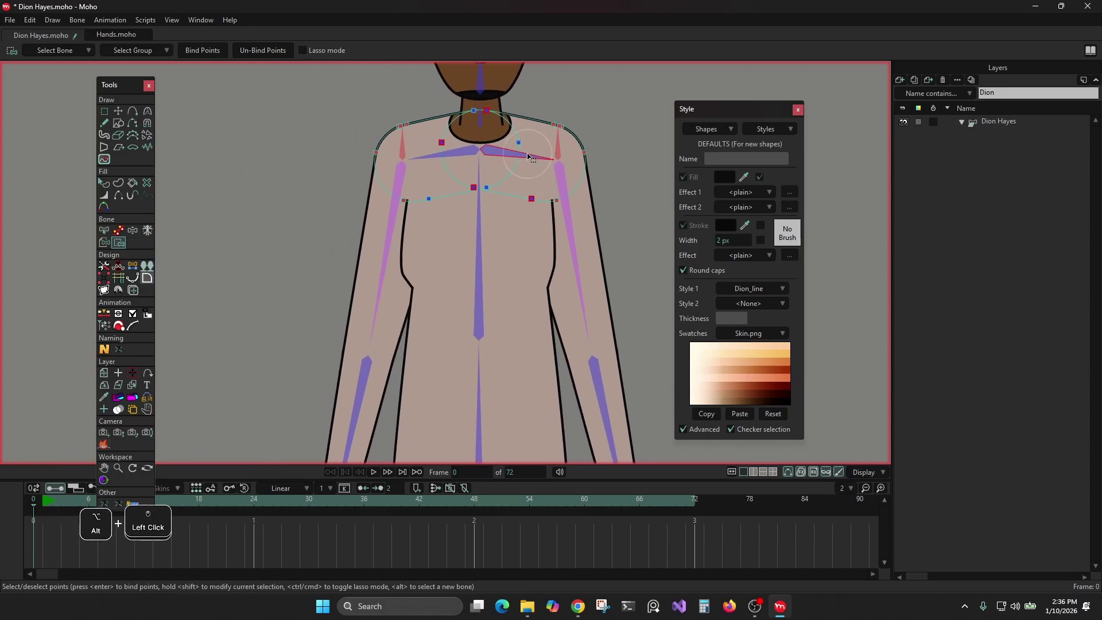
left_click(561, 150, "alt")
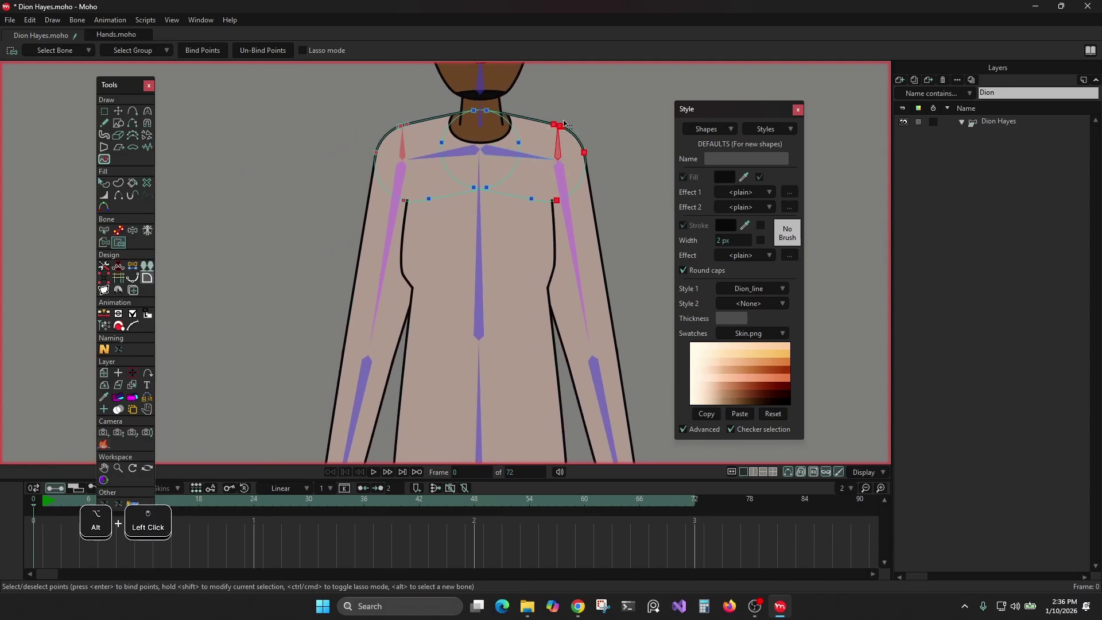
- Bind all points of the character's right upper arm shape to the right upper arm bone
scroll(519, 209, "down", 2)
left_click_drag(520, 210, 505, 243)
scroll(449, 249, "up", 3)
right_click(369, 270, "alt")
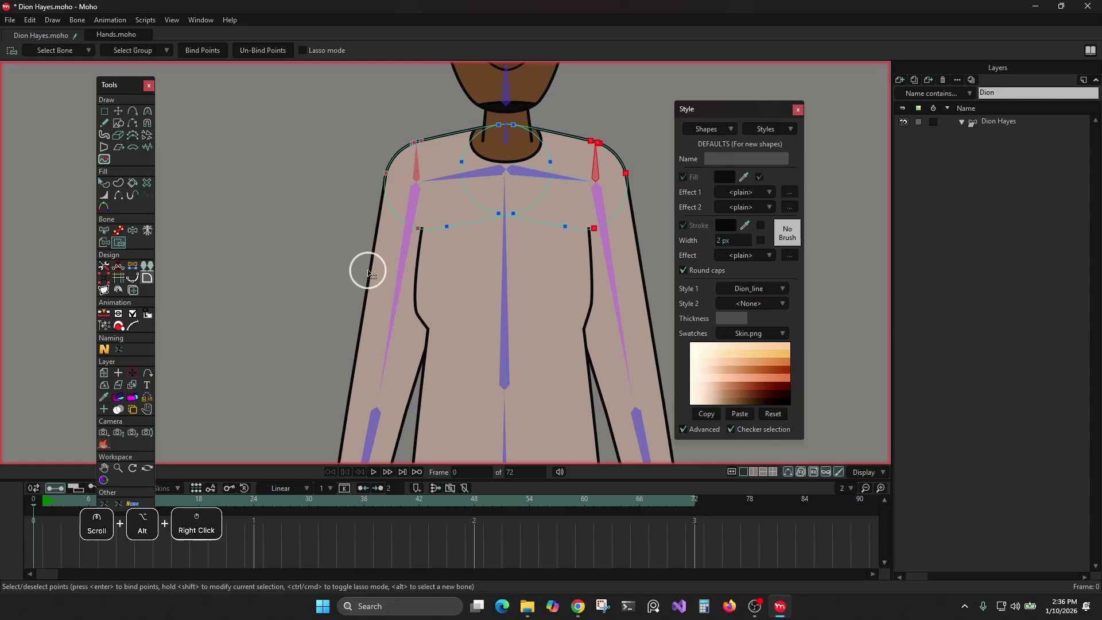
left_click(396, 265, "alt")
left_click(400, 265, "alt")
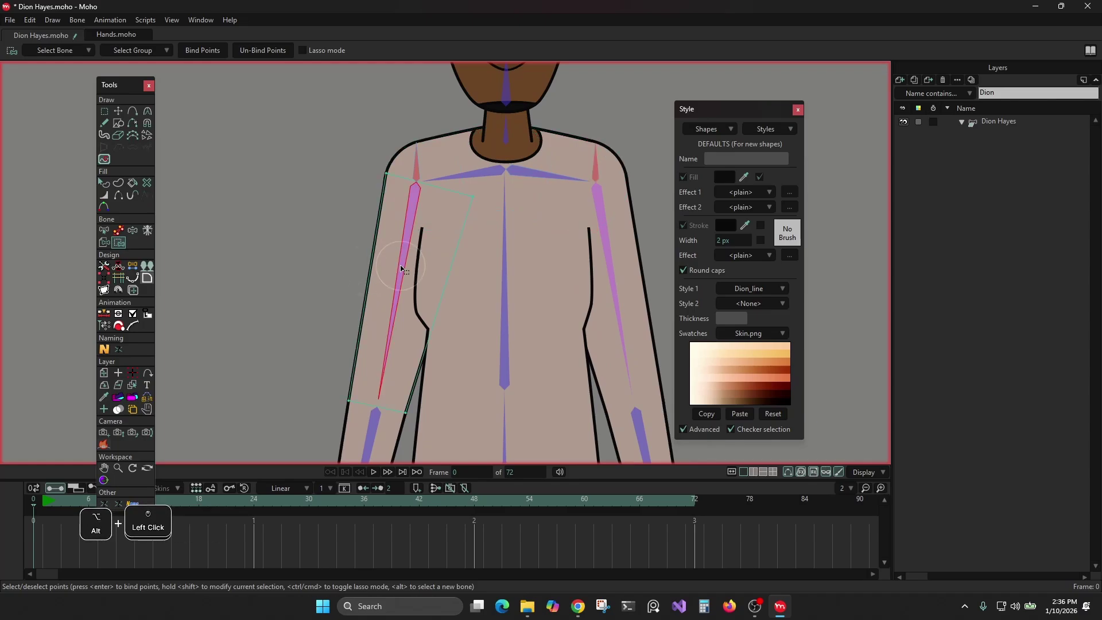
key("ctrl+a")
left_click(208, 49)
- Bind all points of the character's right forearm shape to the right forearm bone
left_click_drag(310, 319, 361, 69)
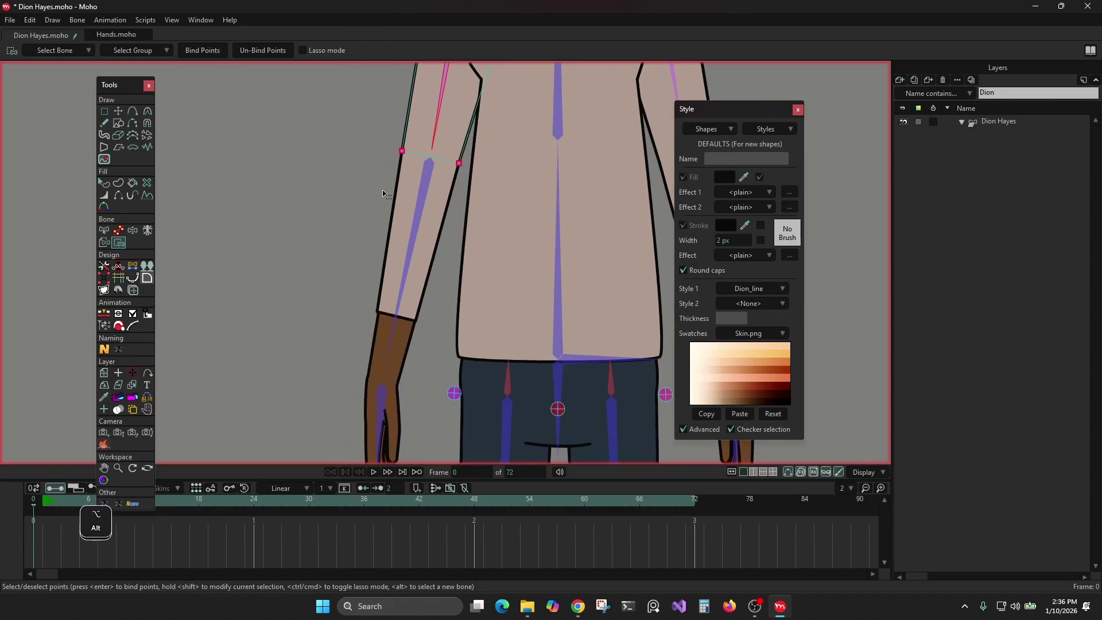
left_click(418, 207, "alt")
right_click(435, 199, "alt")
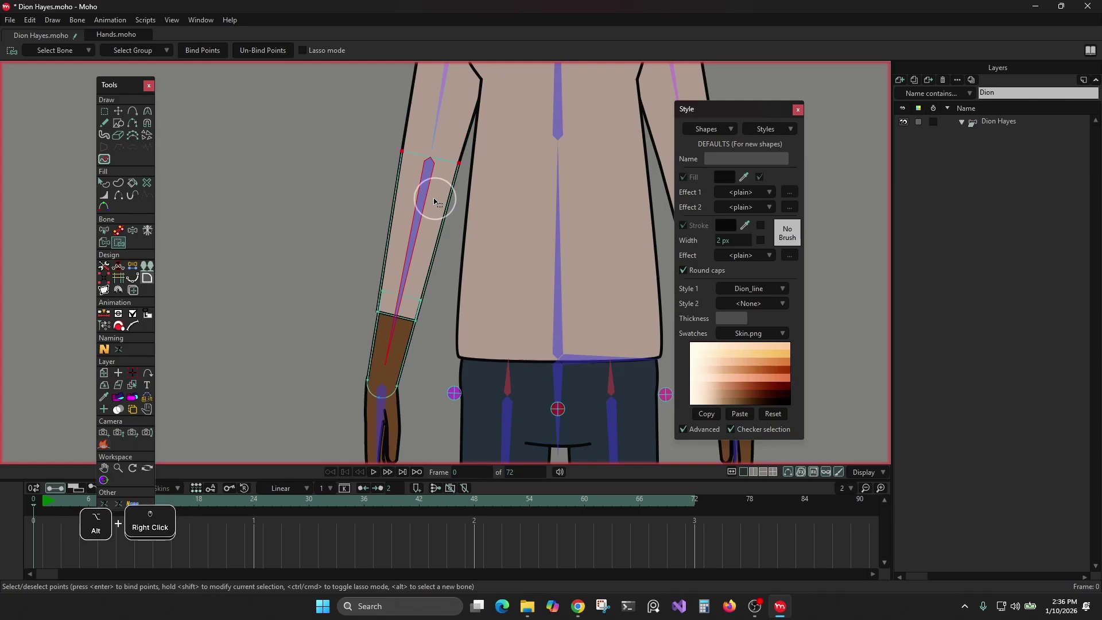
left_click(418, 192, "alt")
left_click(422, 194, "alt")
key("ctrl+a")
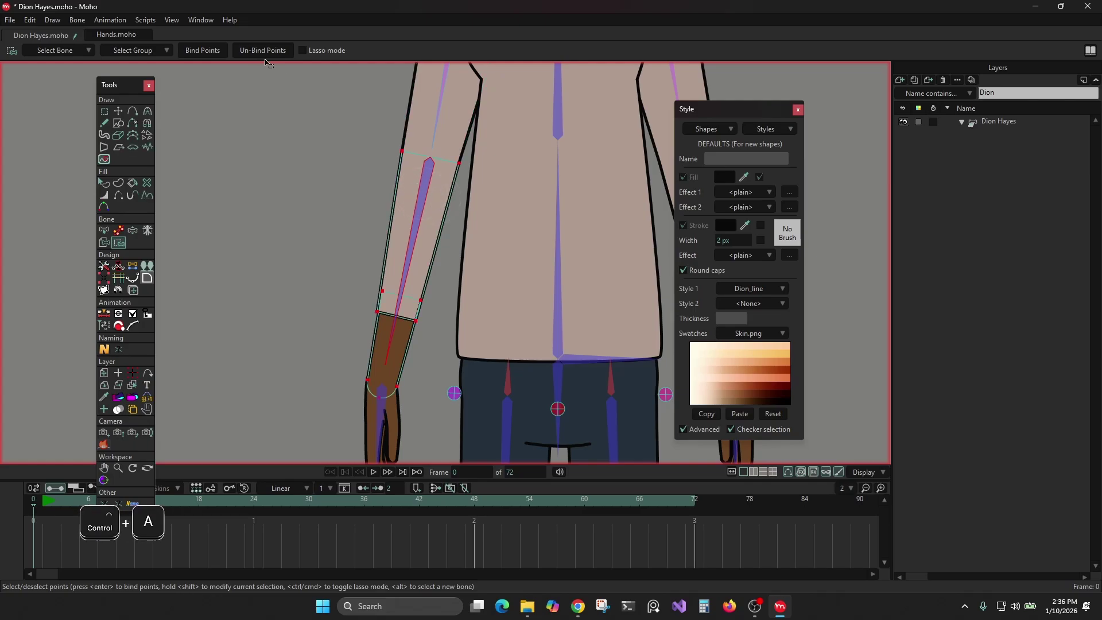
left_click(212, 53)
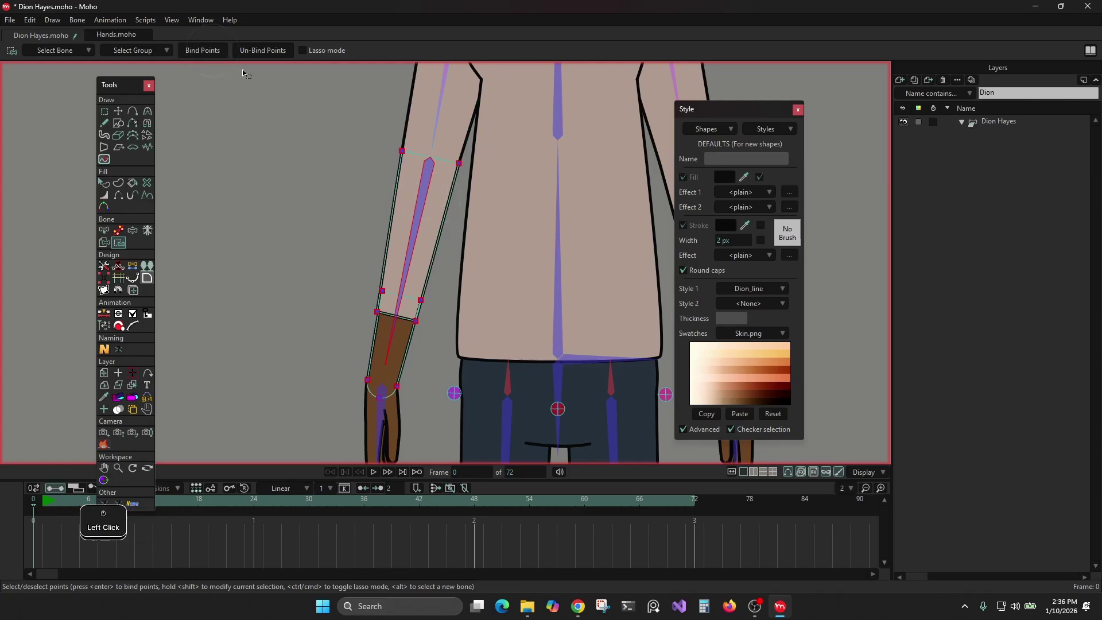
- Filter the layers by "elbo", activate the topmost R_Elbow vector layer and select the right upper arm bone
left_click(1004, 92)
type("elbo")
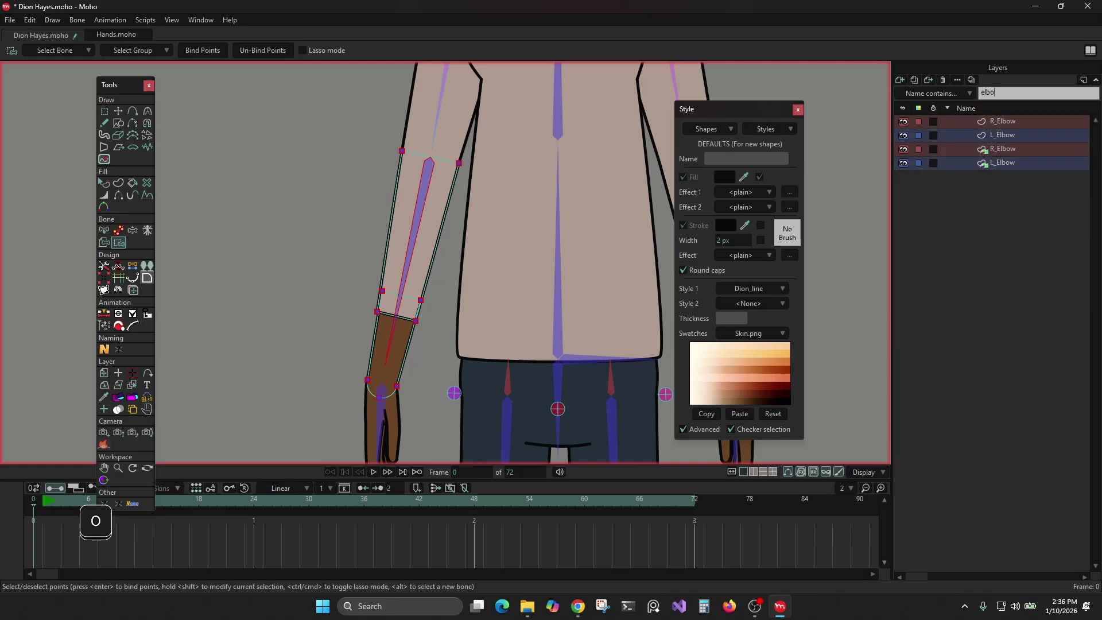
left_click(1016, 119)
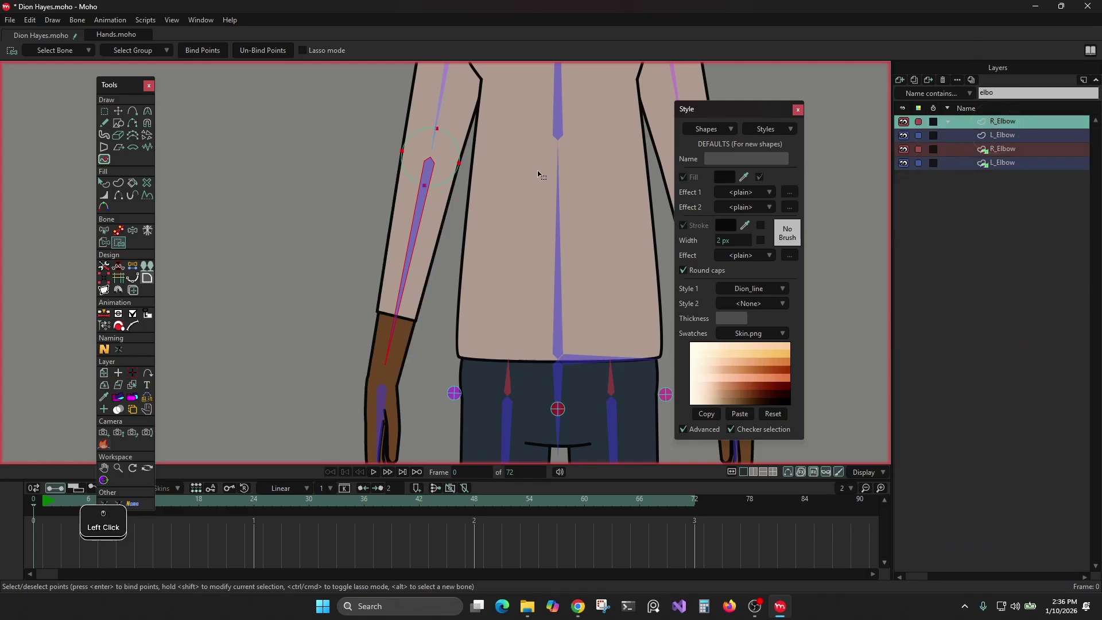
left_click(439, 99, "alt")
- Toggle the canvas display to grayscale and save the project
key("ctrl+shift+a")
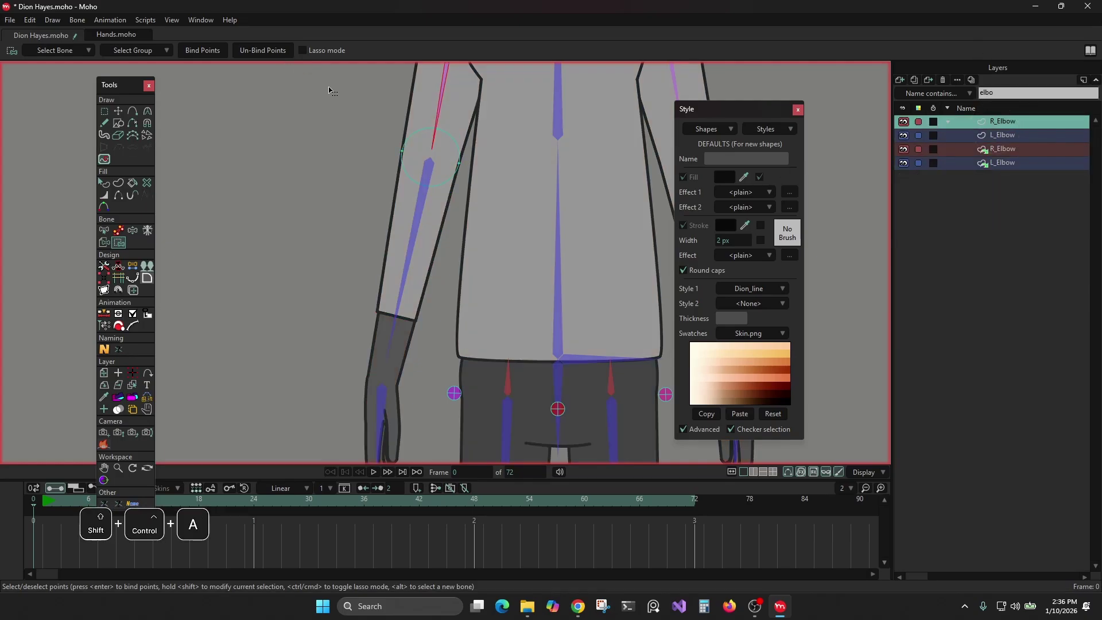
left_click(363, 137)
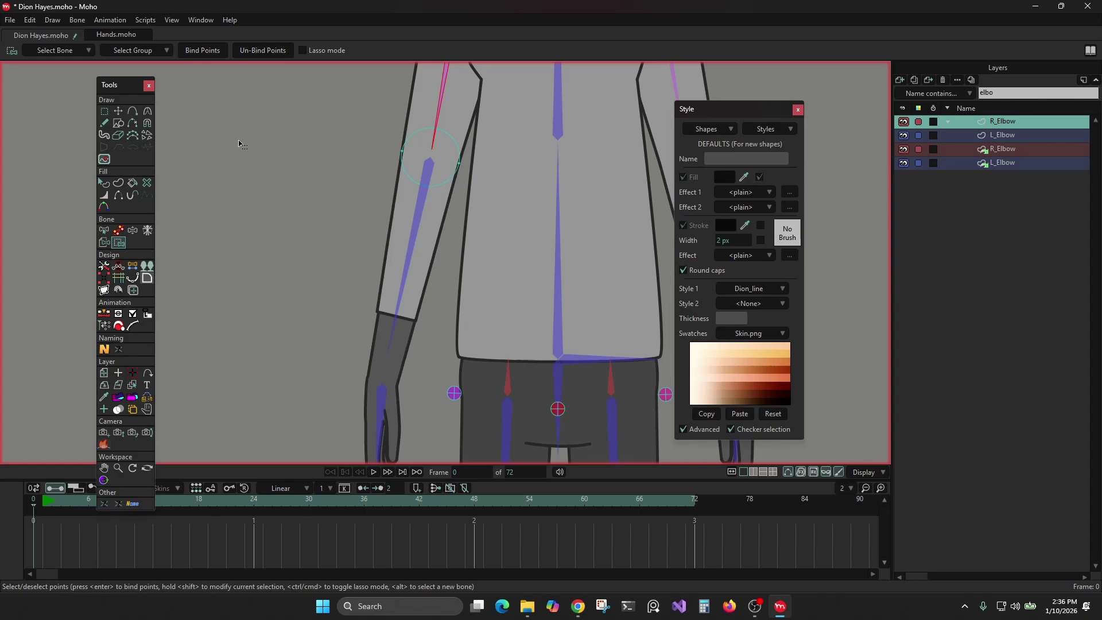
left_click(300, 166)
scroll(323, 182, "down", 8)
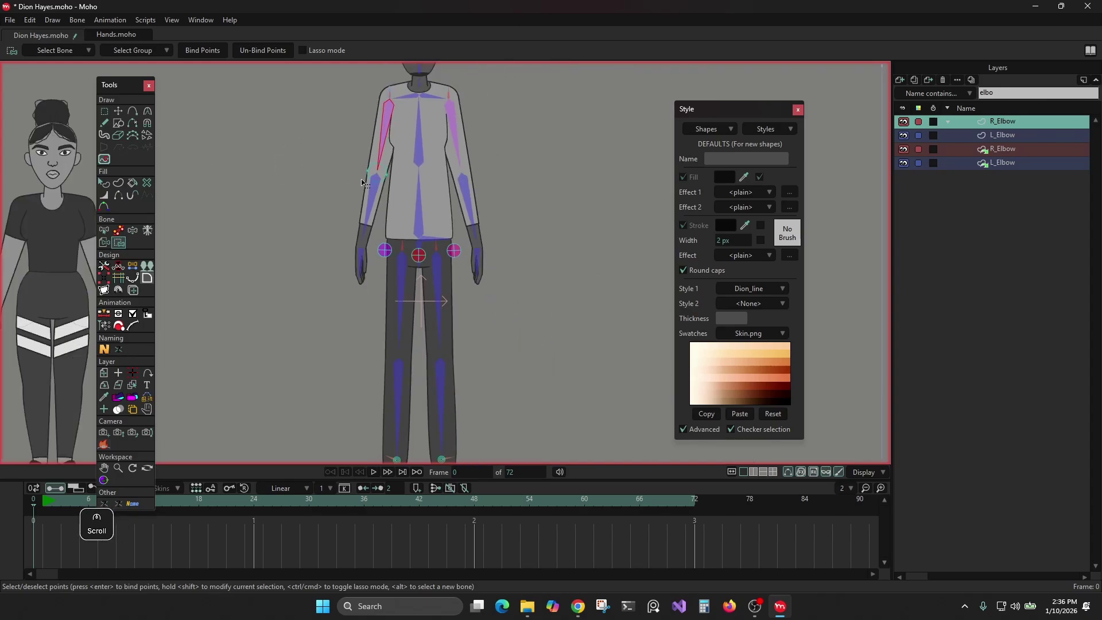
scroll(358, 167, "up", 3)
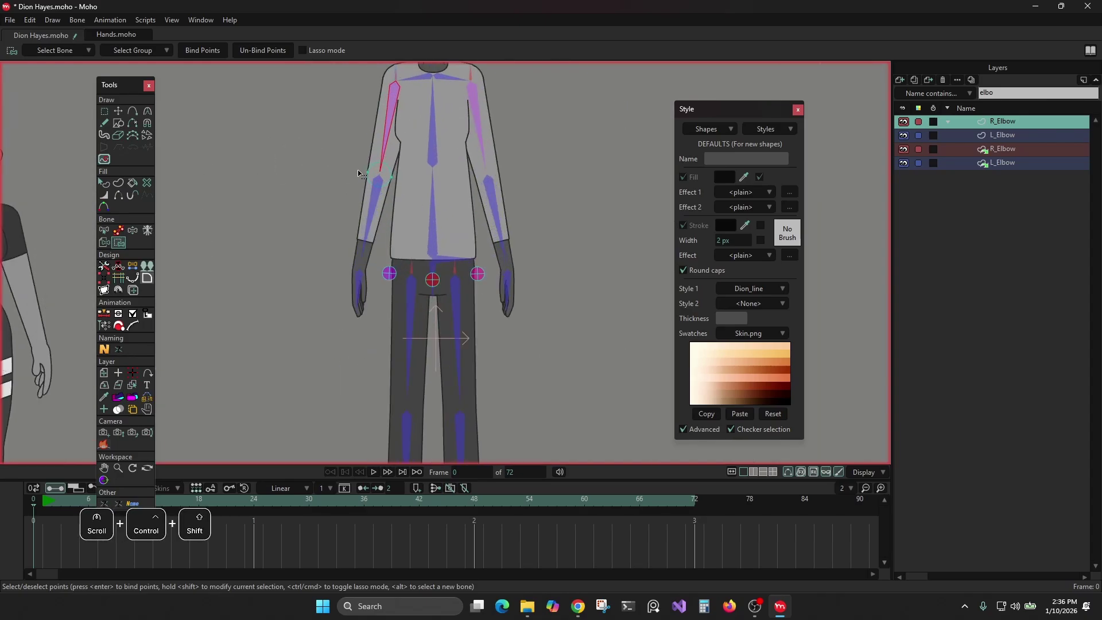
key("ctrl+shift+j")
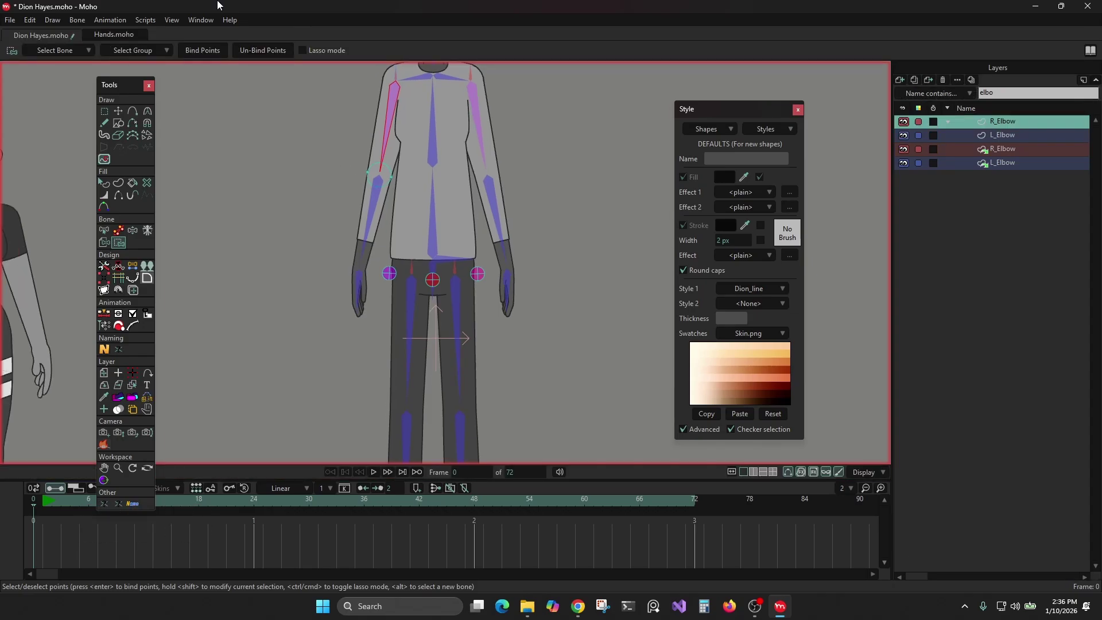
key("ctrl+s")
- Bind all points of the R_Elbow circle to the right upper arm bone
scroll(369, 166, "up", 4)
left_click_drag(369, 166, 358, 257)
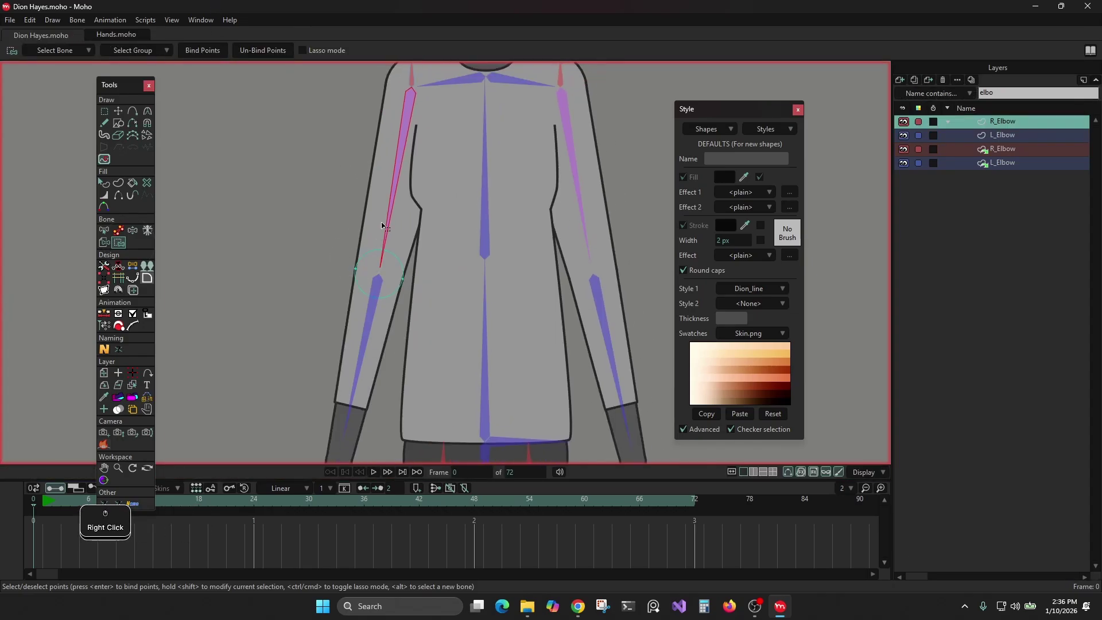
left_click(382, 221, "alt")
key("ctrl+a")
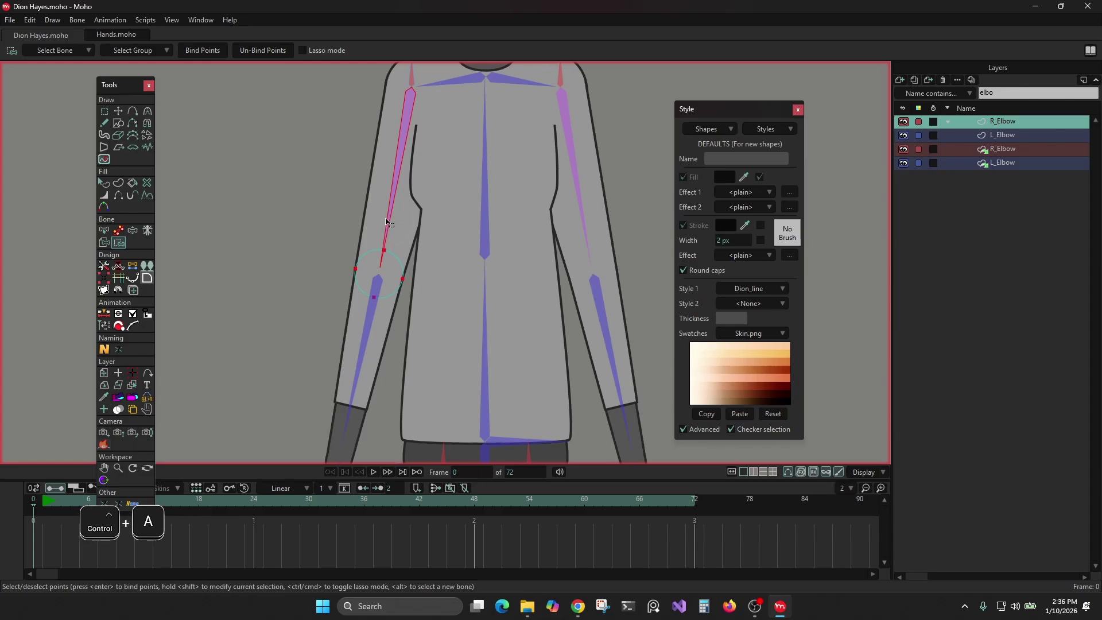
left_click(209, 49)
- Turn off the fading of unselected layers so the canvas shows the character in full colour
left_click(196, 21)
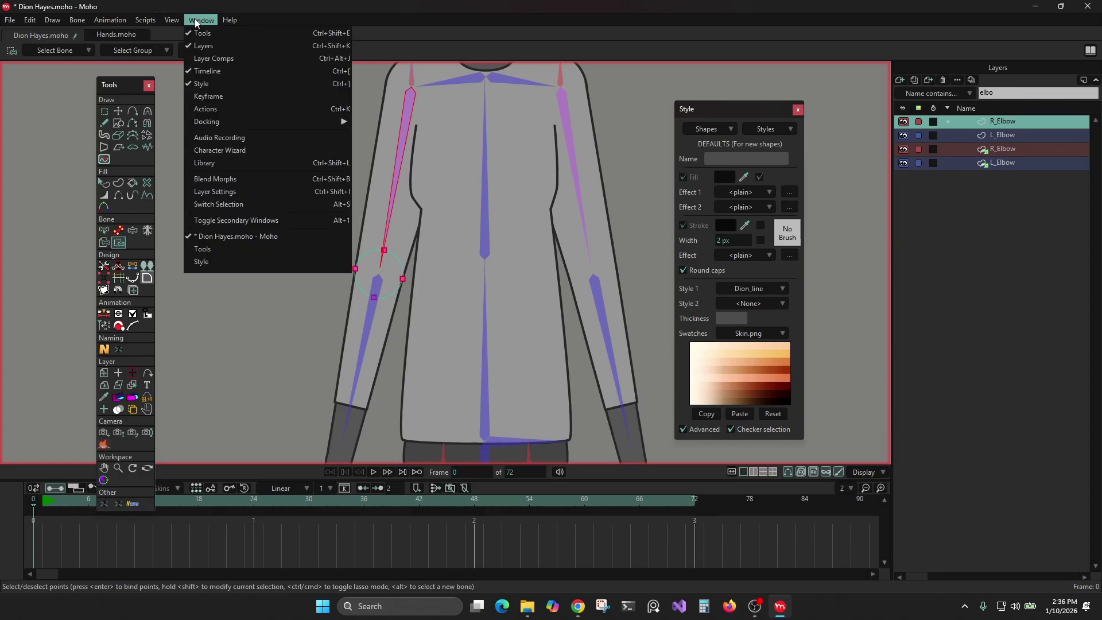
mouse_move(175, 23)
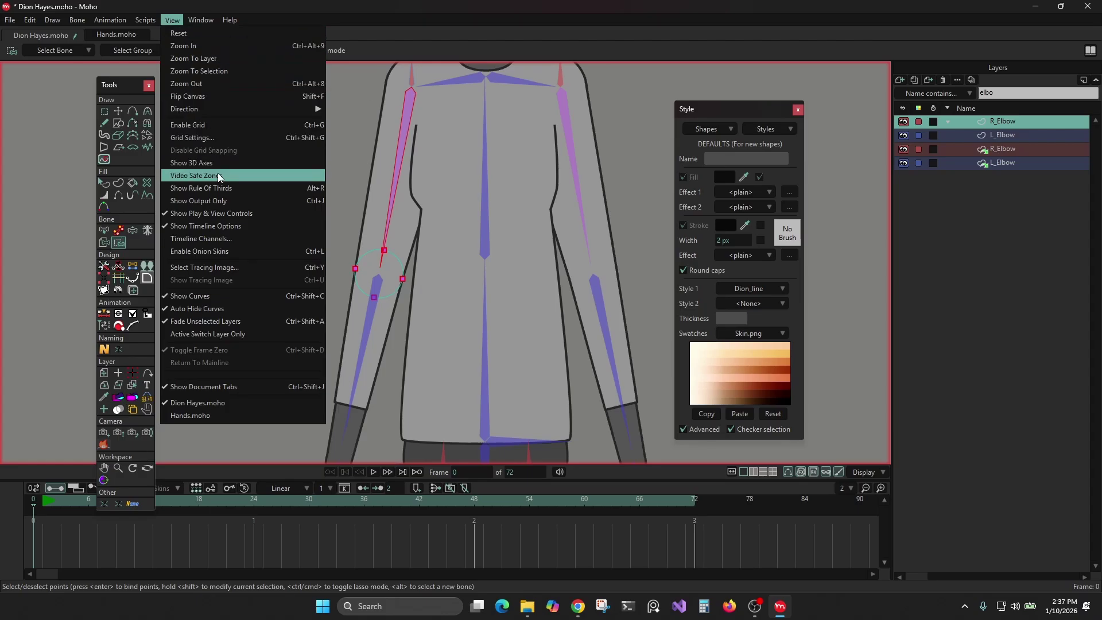
left_click(232, 321)
scroll(279, 269, "down", 5)
scroll(294, 229, "up", 5)
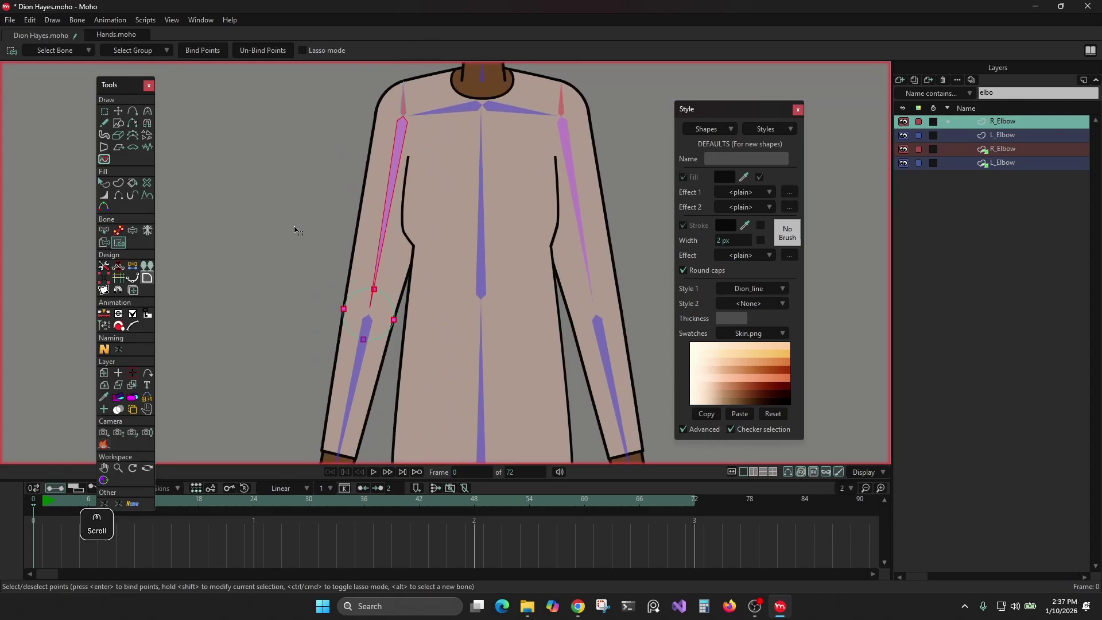
right_click(541, 234)
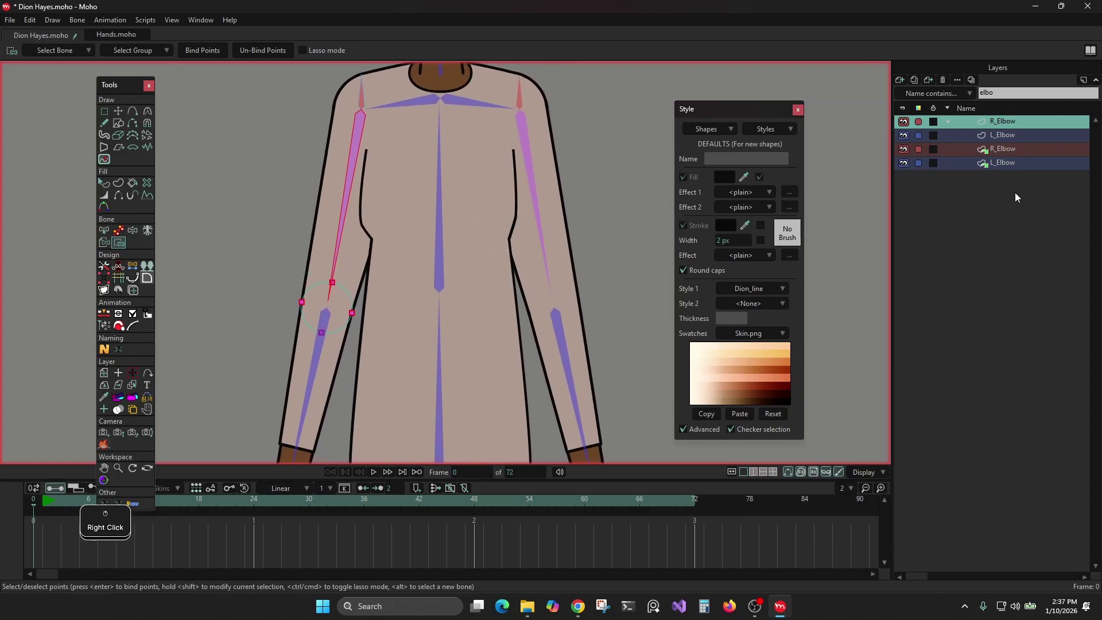
- Bind all points of the topmost L_Elbow layer's circle to the left upper arm bone
left_click(1014, 135)
left_click(536, 212, "alt")
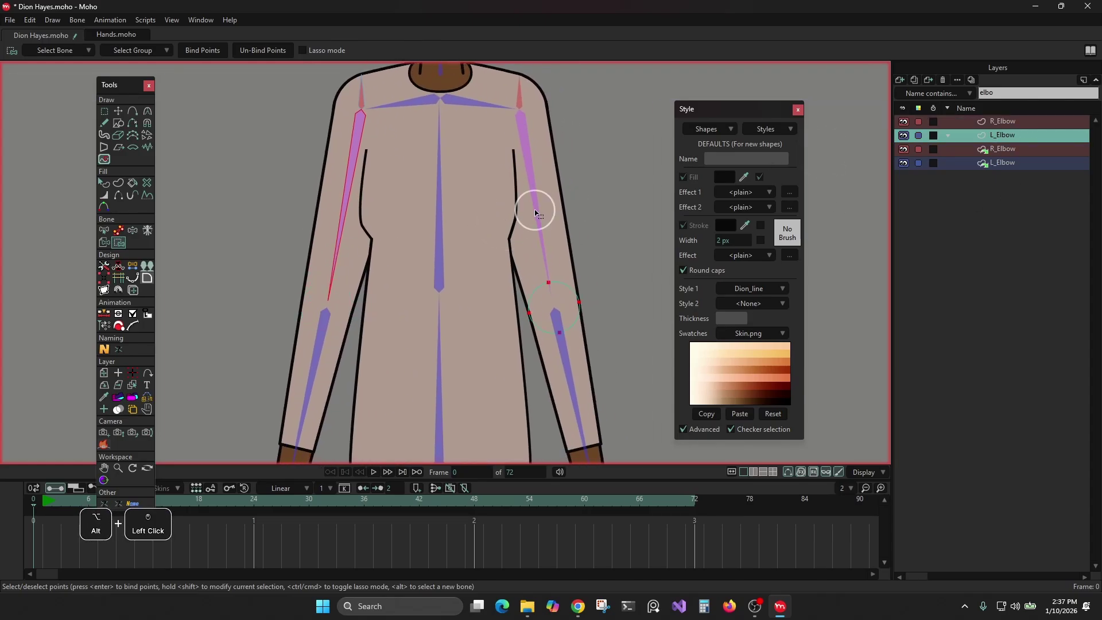
key("ctrl+a")
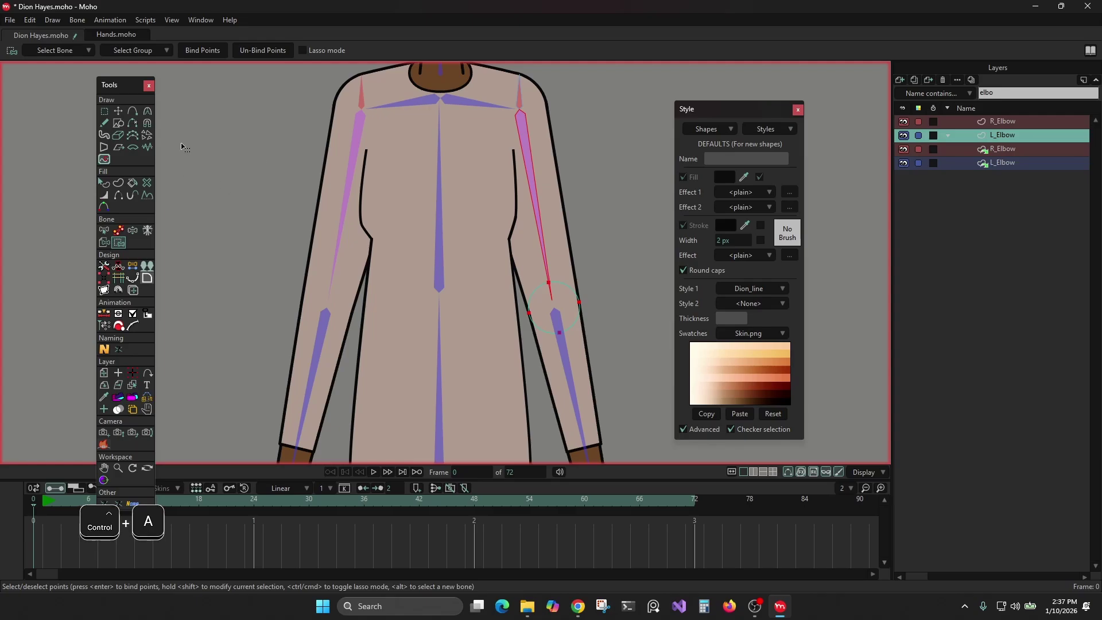
left_click(201, 51)
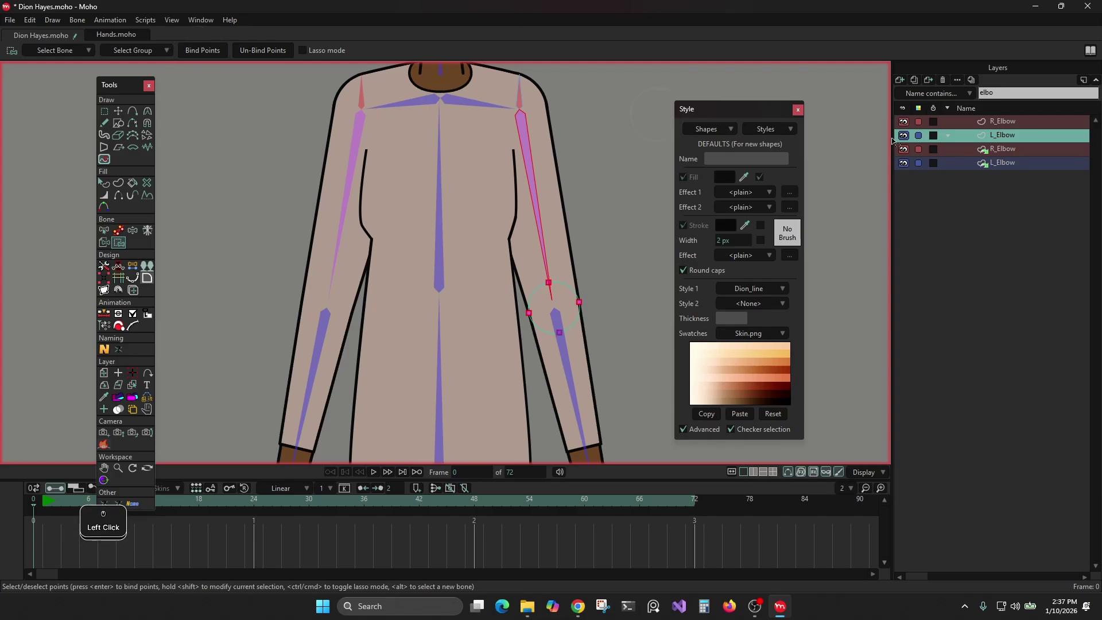
- Filter the layers by "dion" and activate the Dion Hayes bone layer
double_click(1021, 94)
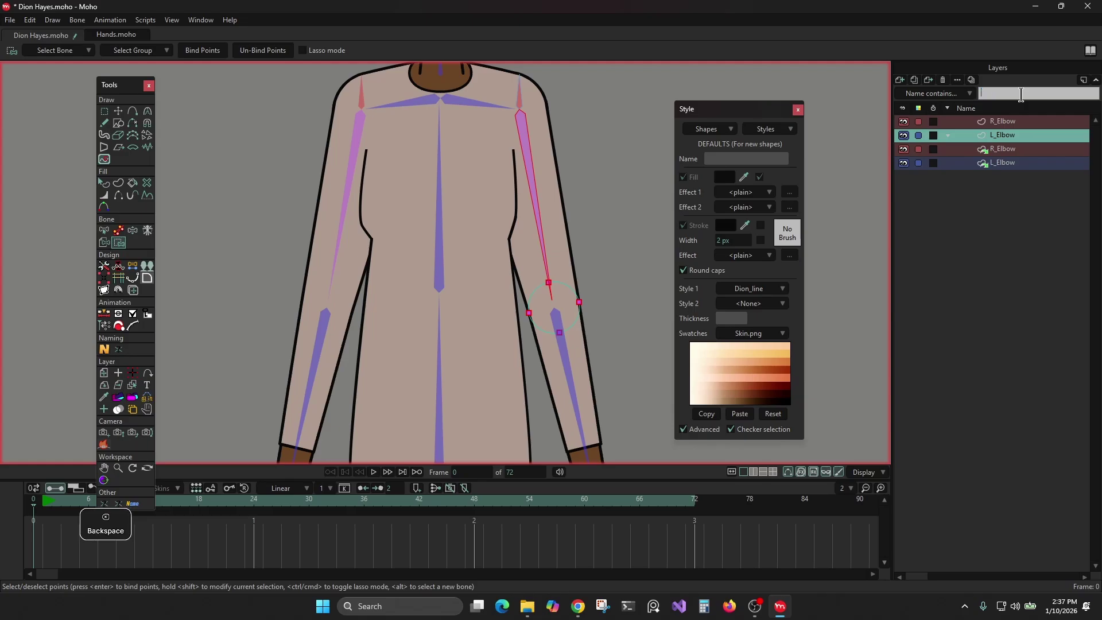
type("dion")
key("Return")
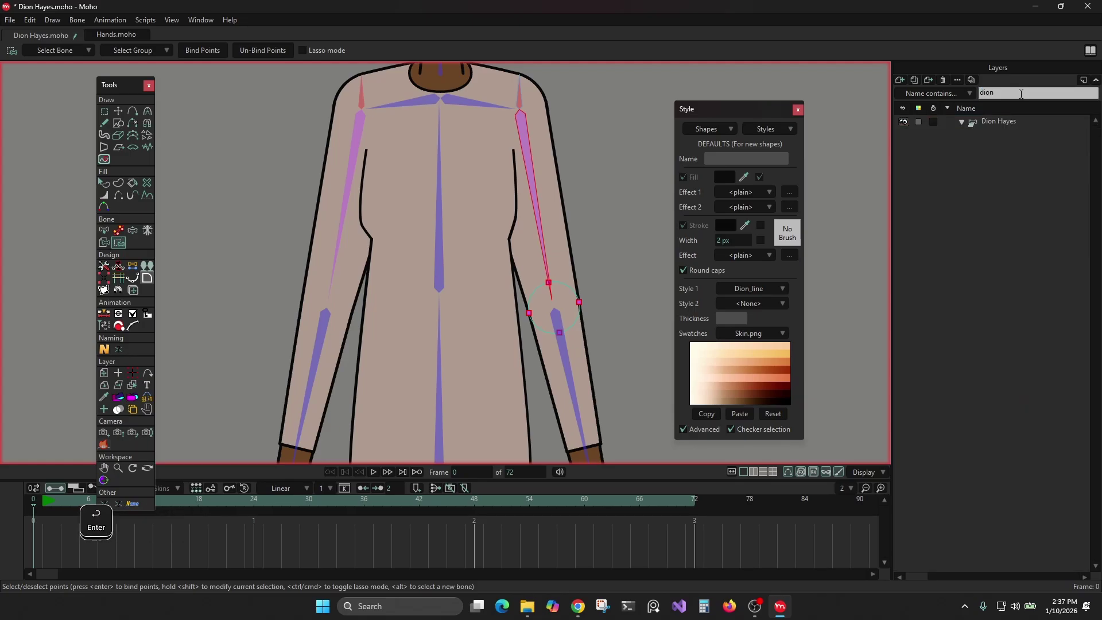
left_click(1010, 124)
scroll(501, 213, "down", 4)
left_click_drag(497, 258, 496, 141)
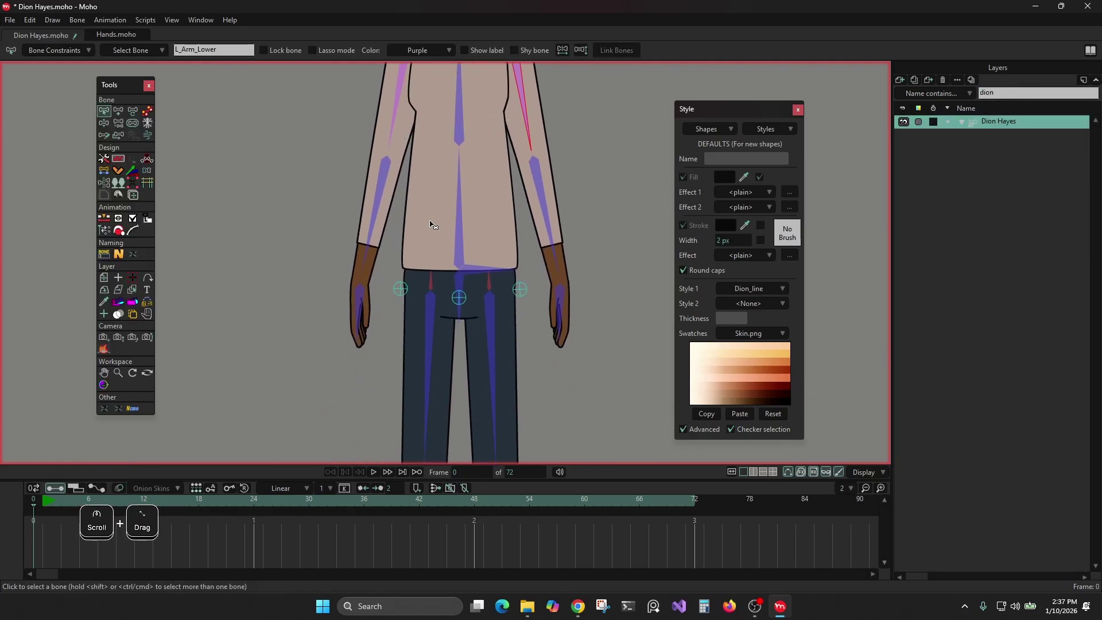
- Filter the layers by "hand" and bind the Hands layer to the character's right hand bone
left_click(999, 93)
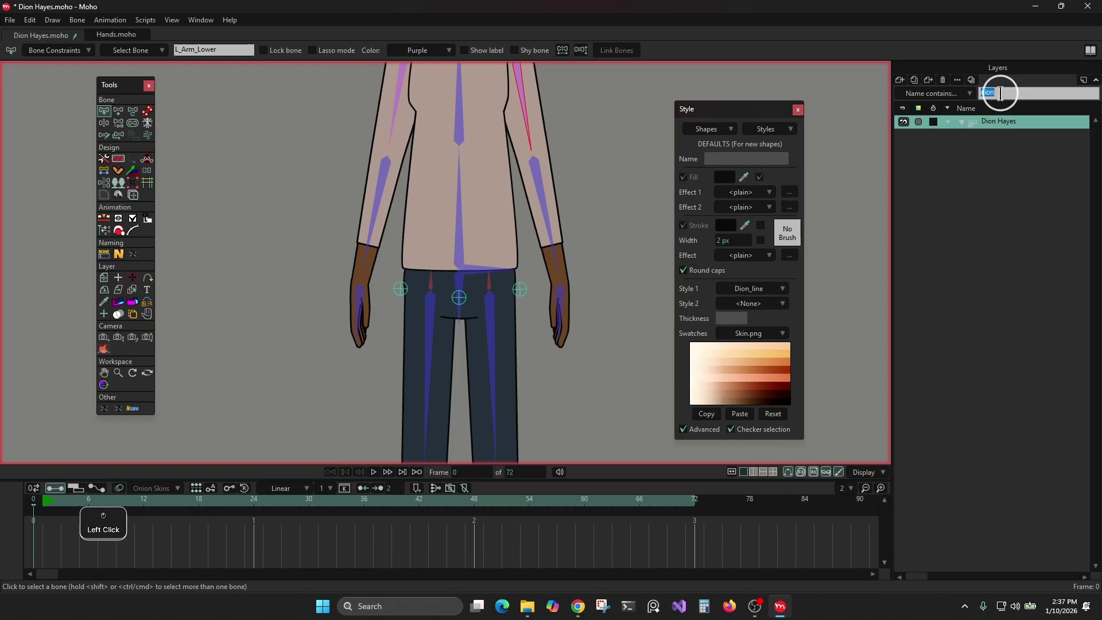
type("hand")
key("Return")
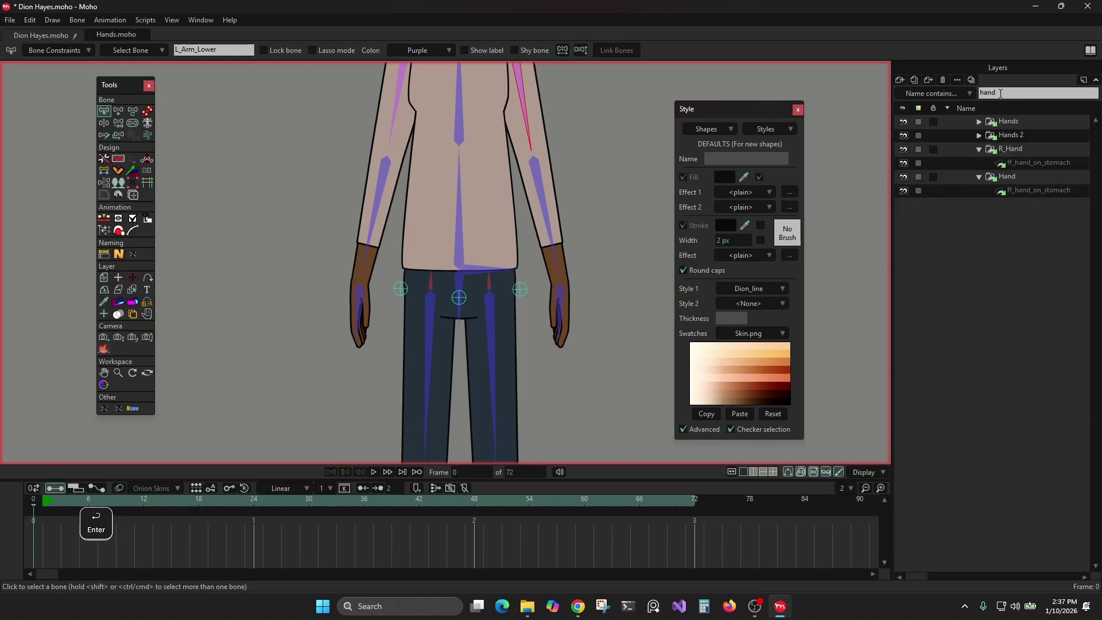
left_click(1008, 124)
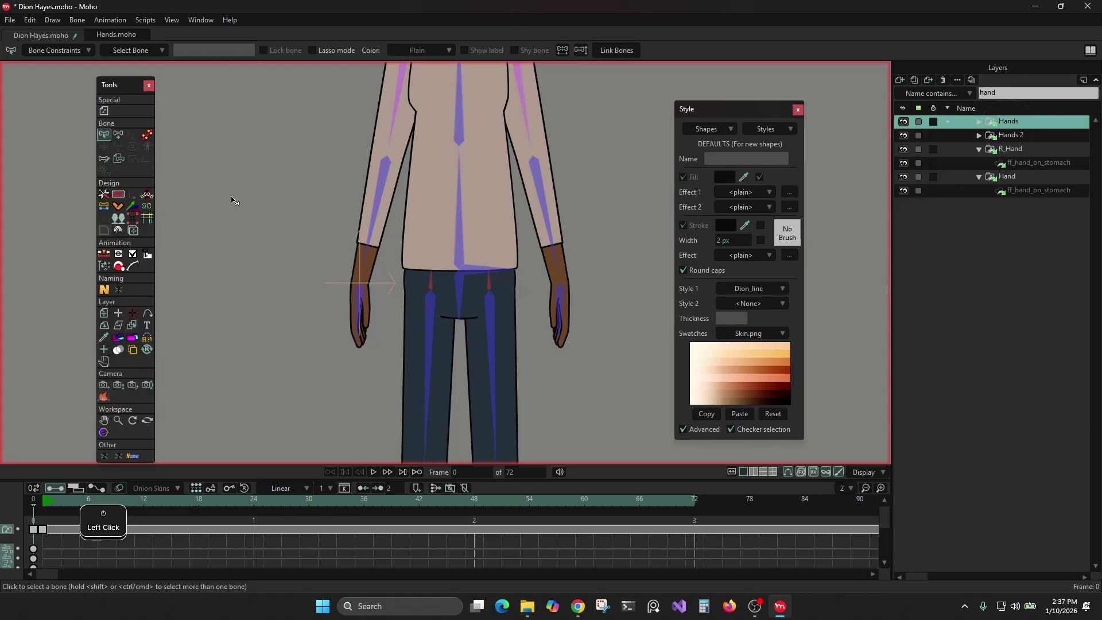
left_click(119, 158)
scroll(276, 262, "up", 2)
left_click(395, 323)
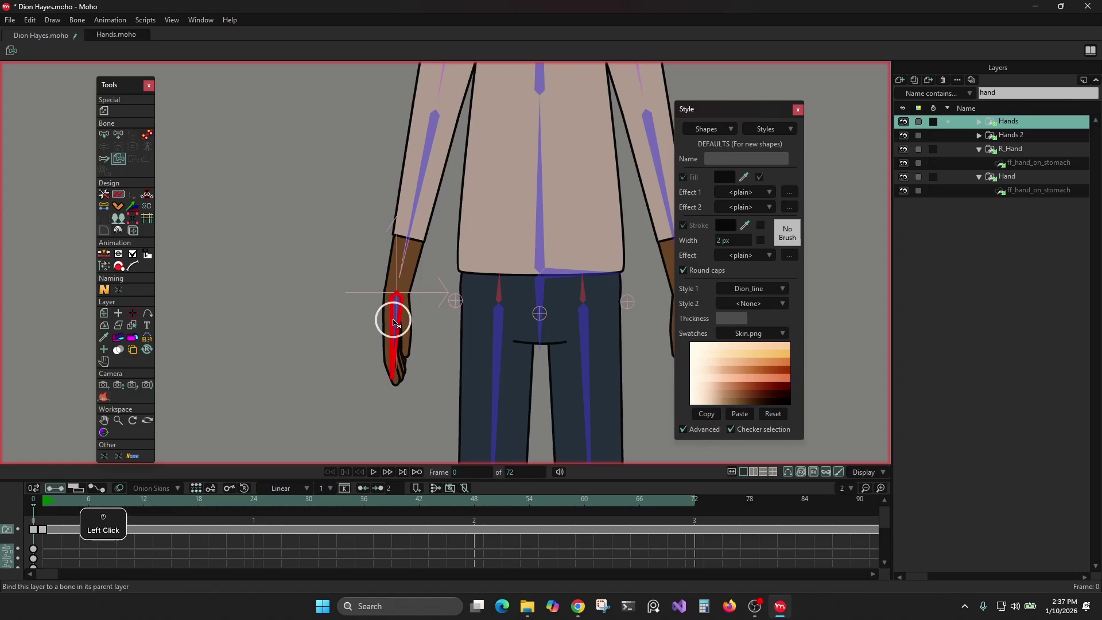
- Identify the Hands 2 layer by toggling its visibility, bind it to the left hand bone and save the project
left_click_drag(549, 285, 371, 246)
left_click(984, 136)
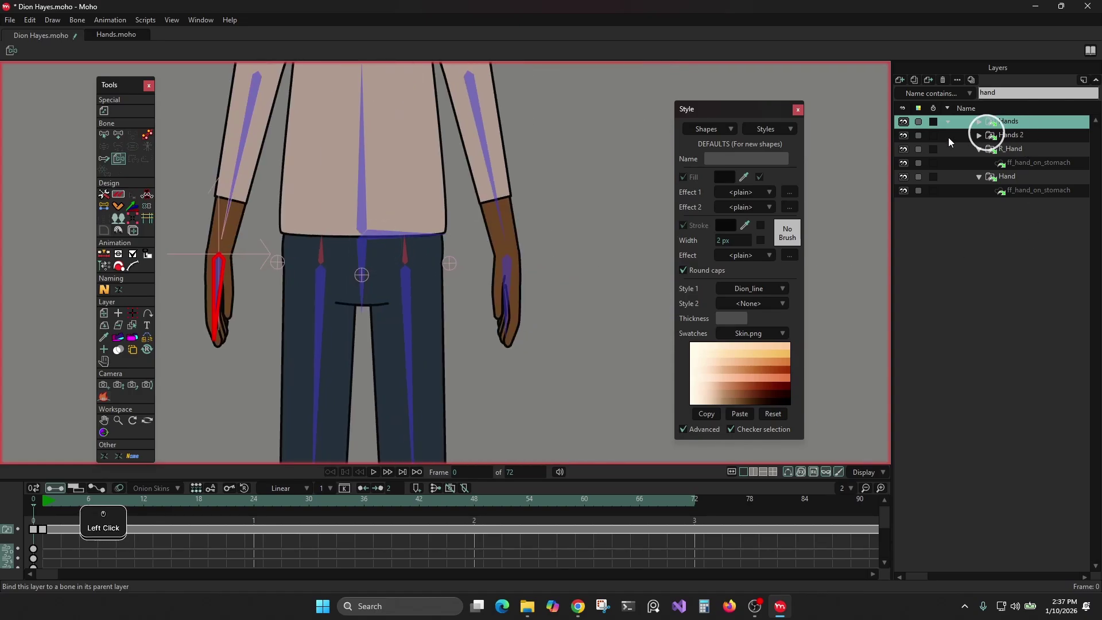
left_click(906, 134)
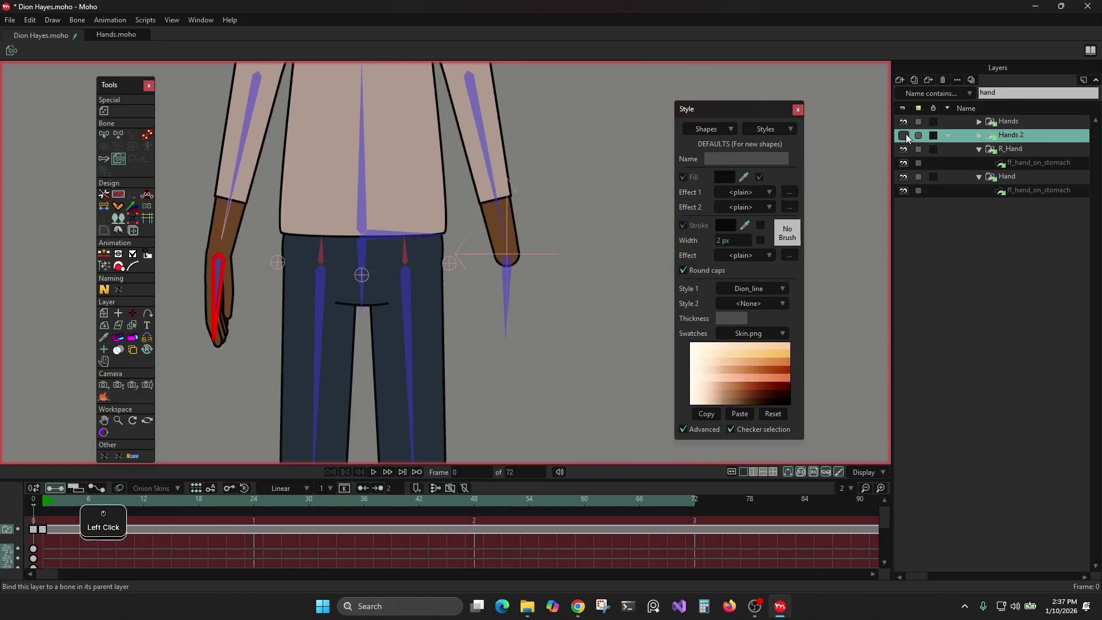
left_click(904, 135)
left_click(505, 268)
scroll(499, 267, "down", 4)
left_click_drag(428, 234, 483, 239)
key("ctrl+s")
- Filter the layers by "hip" and bind the upper Hip vector layer to the Hip bone with Bind Layer
left_click_drag(518, 423, 523, 356)
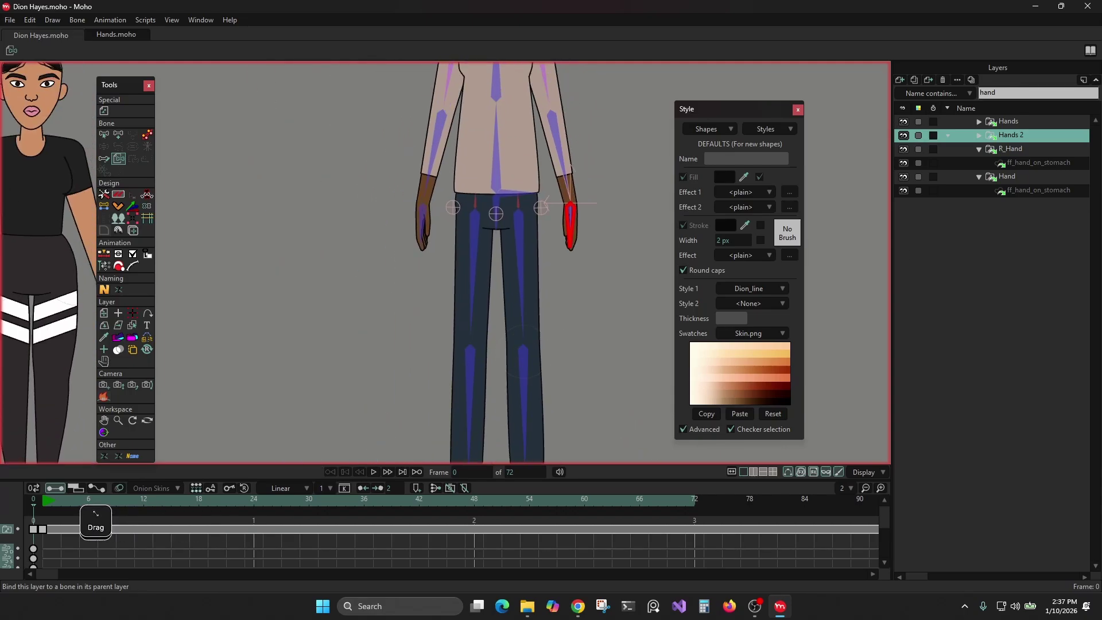
left_click(1000, 93)
type("h")
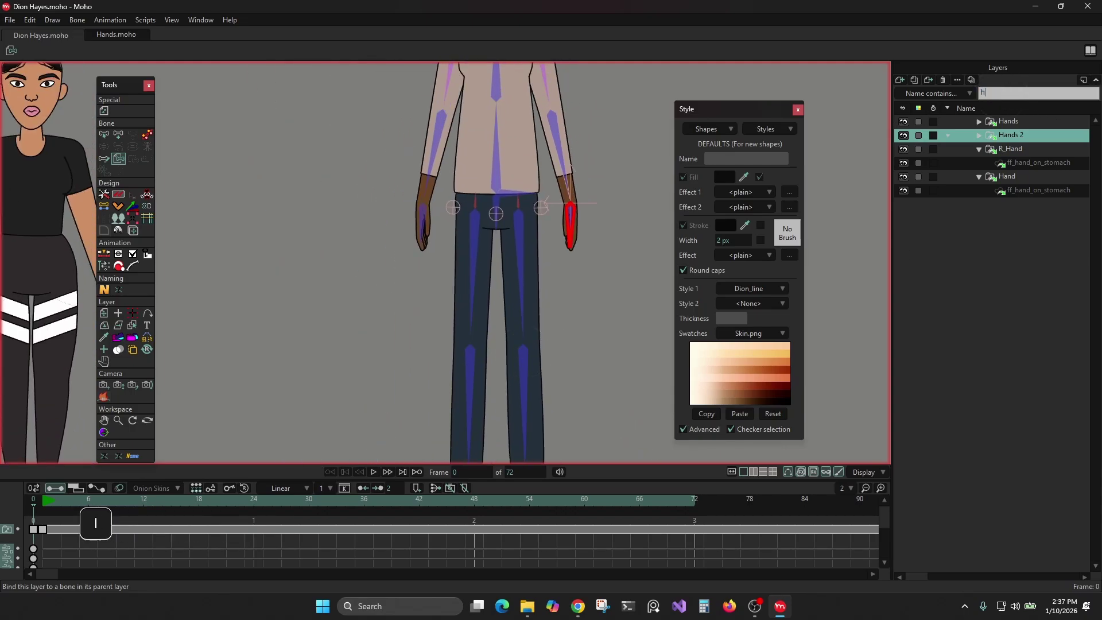
type("ip")
left_click(990, 134)
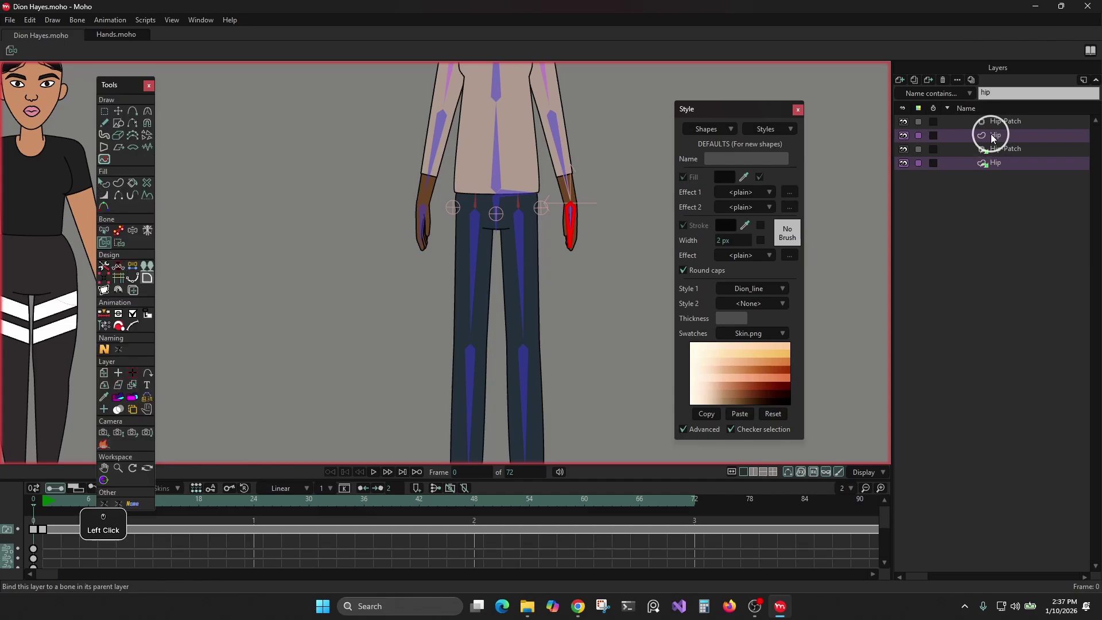
scroll(579, 275, "up", 3)
left_click_drag(382, 172, 390, 205)
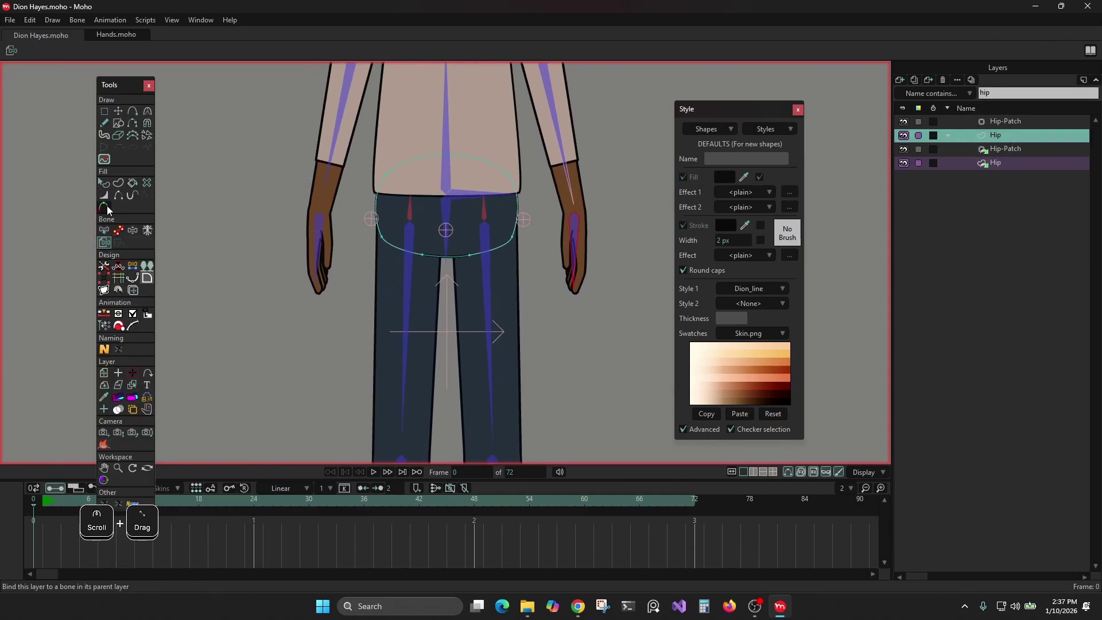
left_click(106, 241)
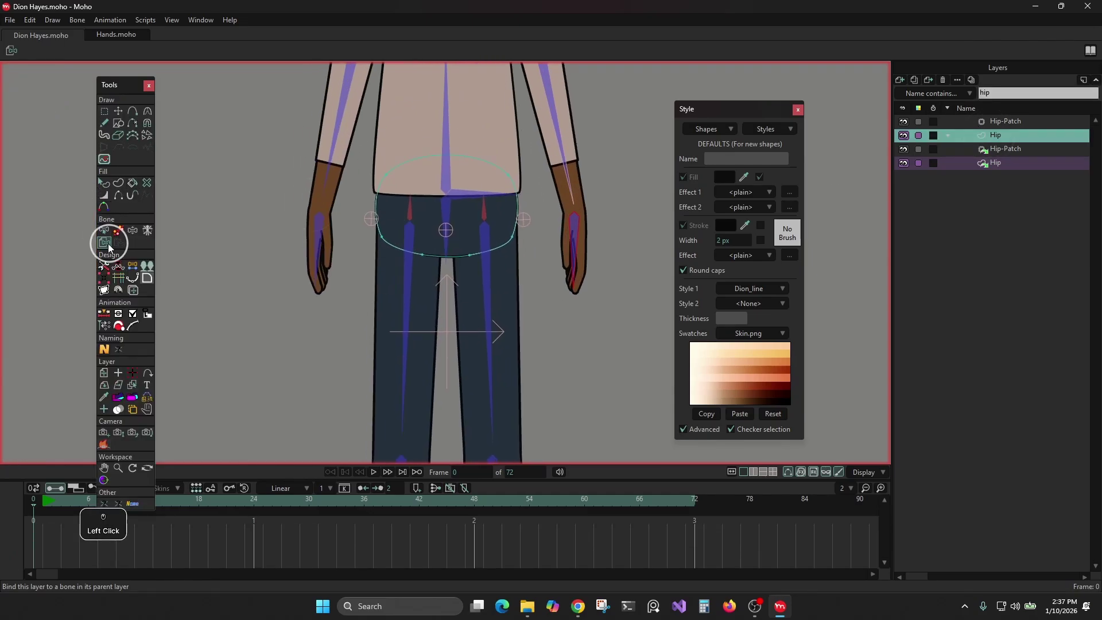
left_click(448, 227)
- Check the bone bindings of the upper Hip-Patch layer and, after filtering by "crotch", of the topmost Crotch layer
left_click(1009, 123)
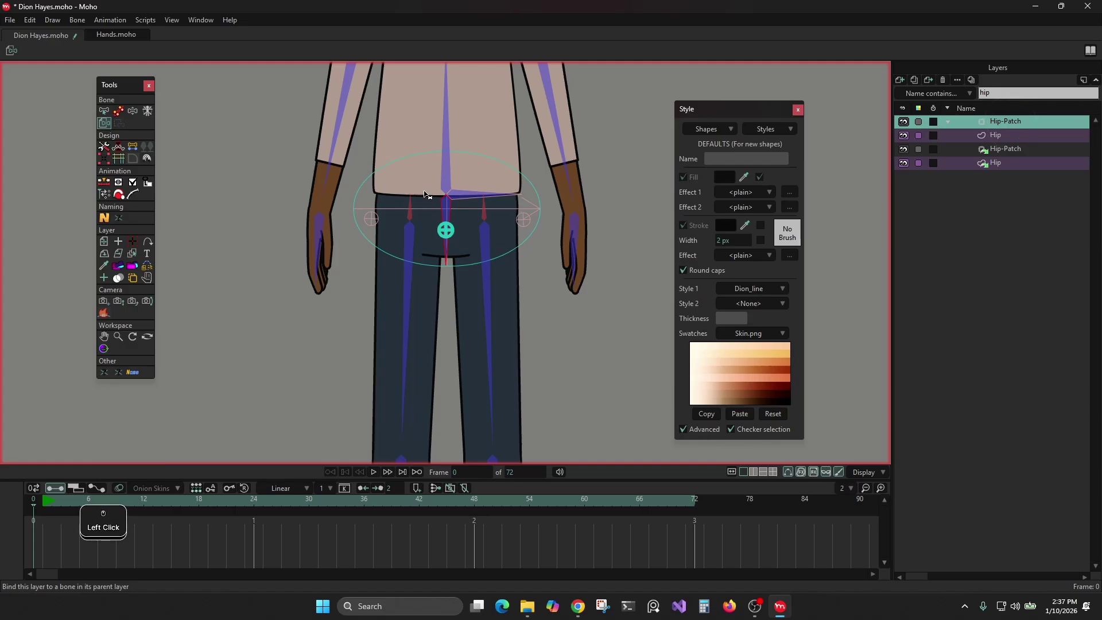
left_click(994, 95)
type("crotch")
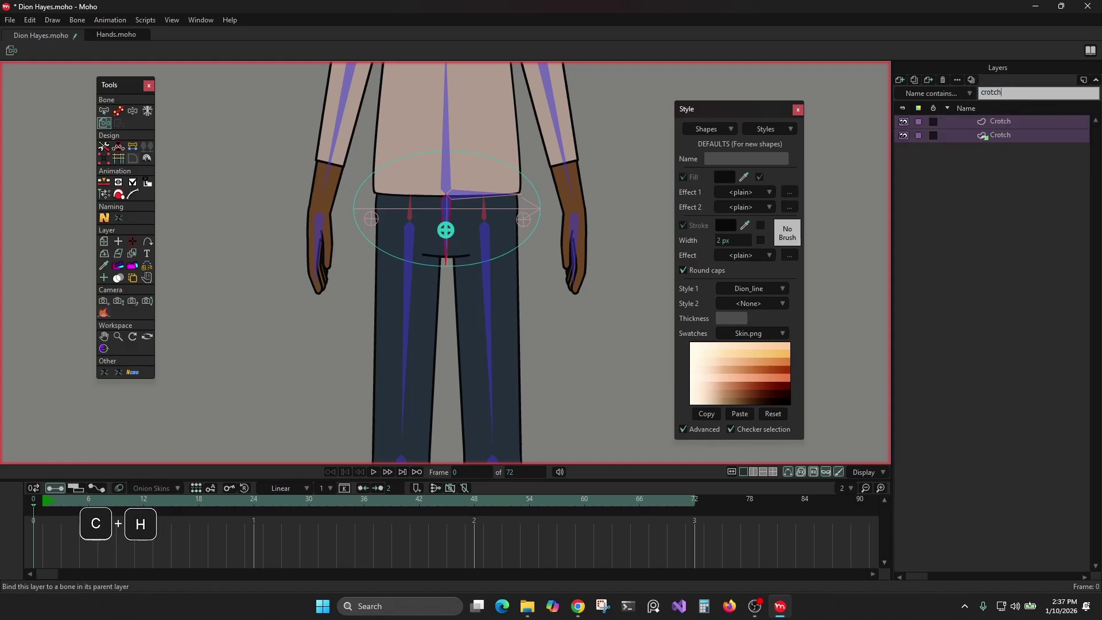
left_click(999, 122)
- Filter the layers by "dio" and activate the Dion Hayes bone layer
left_click(1023, 93)
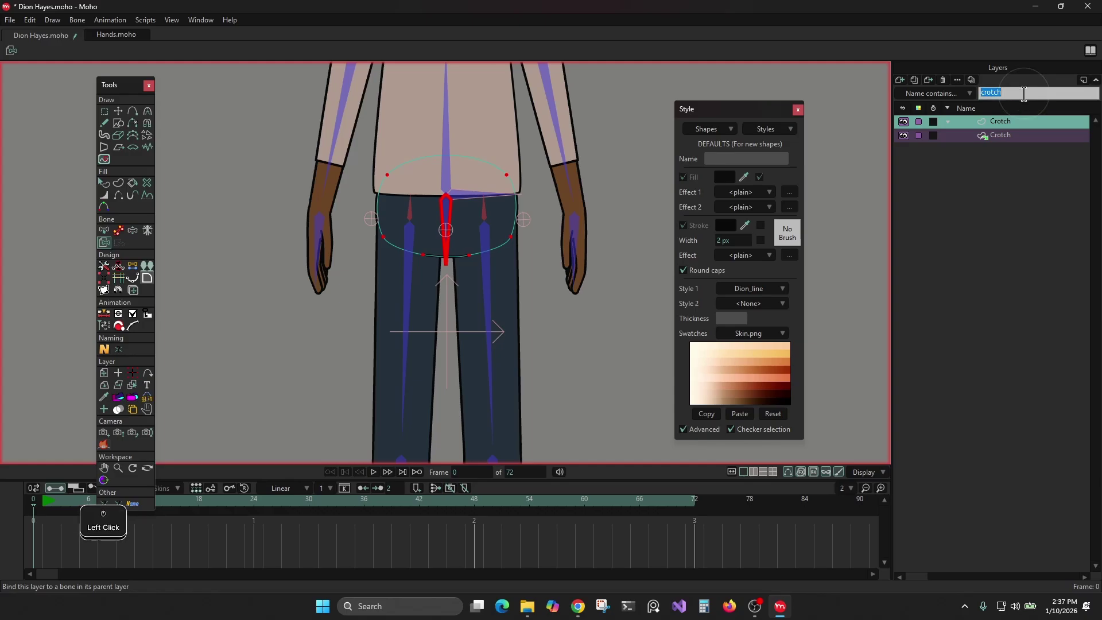
type("dio")
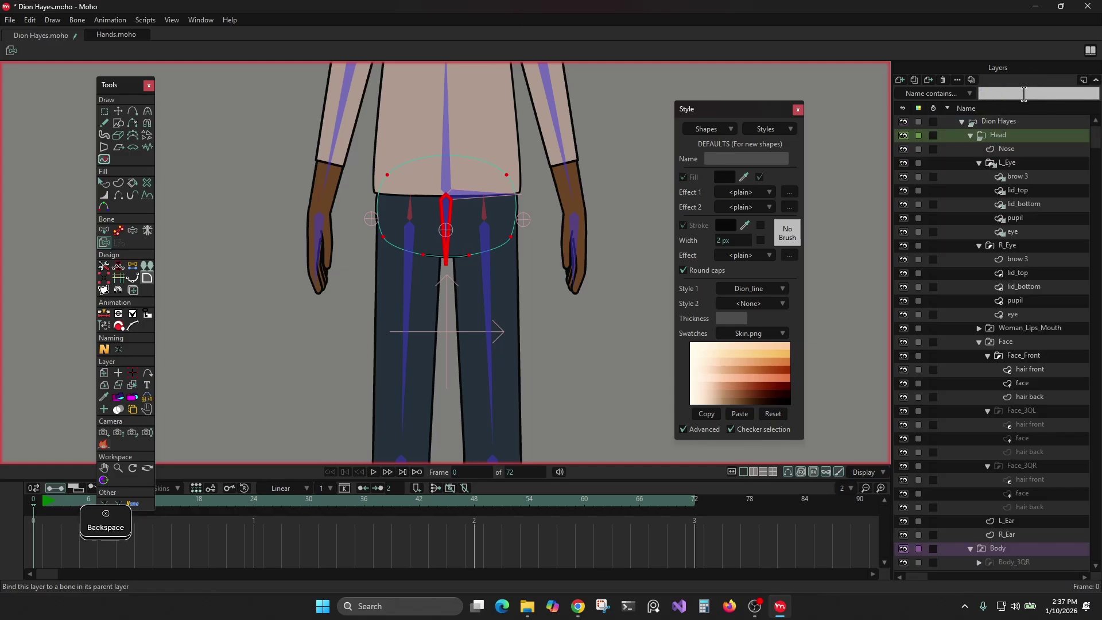
key("Return")
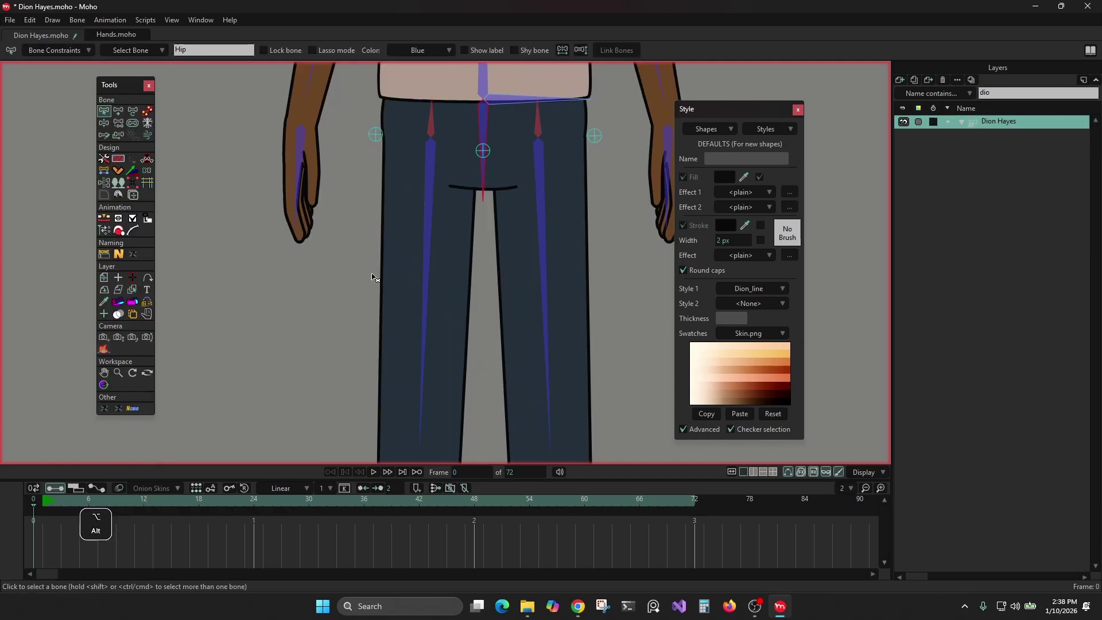
- Activate the right leg's vector layer and select the right upper leg bone with the Bind Points tool
right_click(387, 250, "alt")
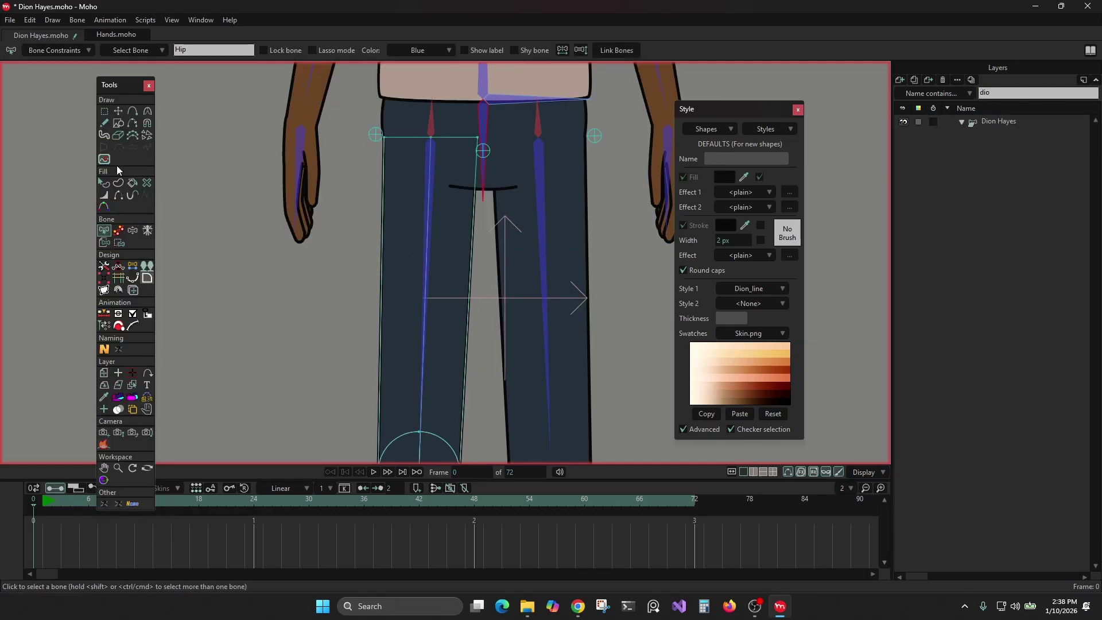
left_click(119, 242)
left_click(427, 219, "alt")
scroll(459, 246, "down", 5)
left_click_drag(510, 293, 510, 233)
key("ctrl+a")
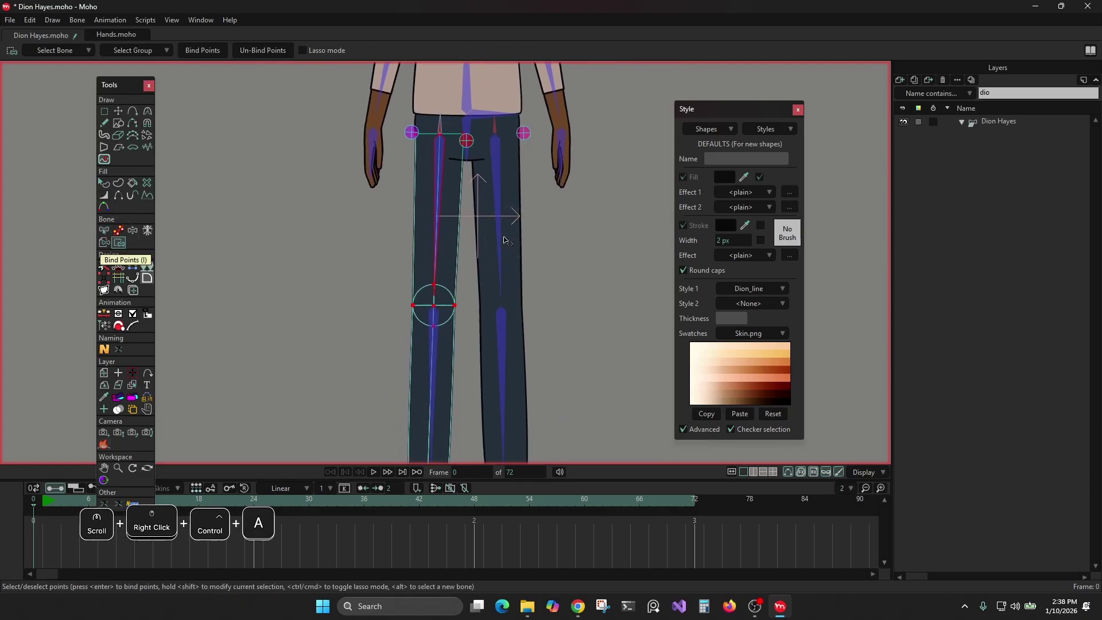
- Select the points of the right upper leg shape and bind them to the right upper leg bone
left_click(423, 287, "alt+shift")
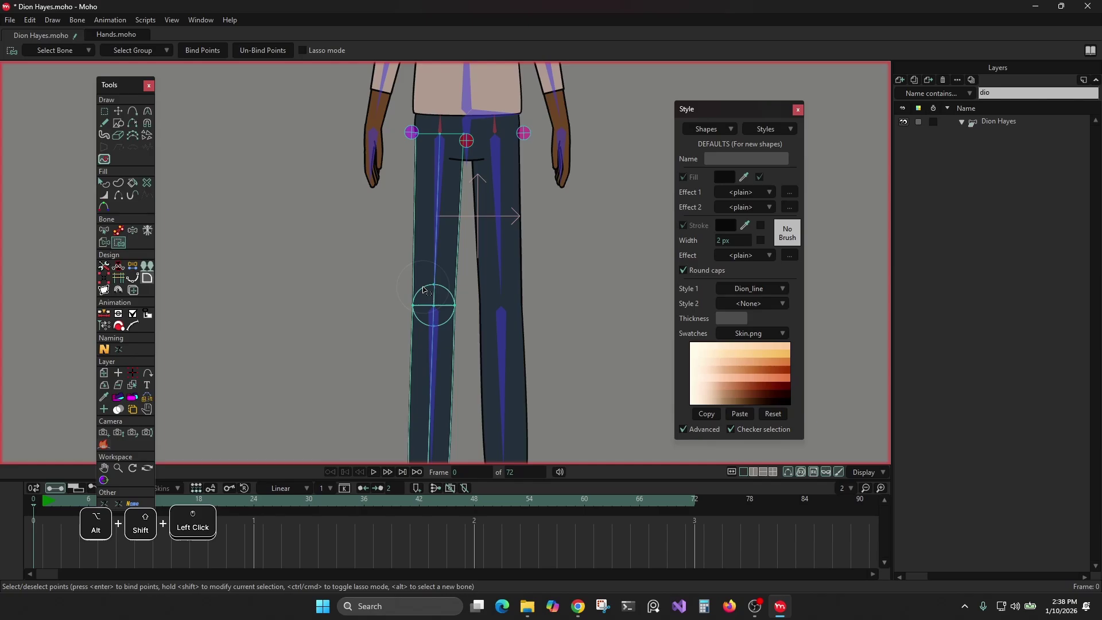
left_click(413, 242)
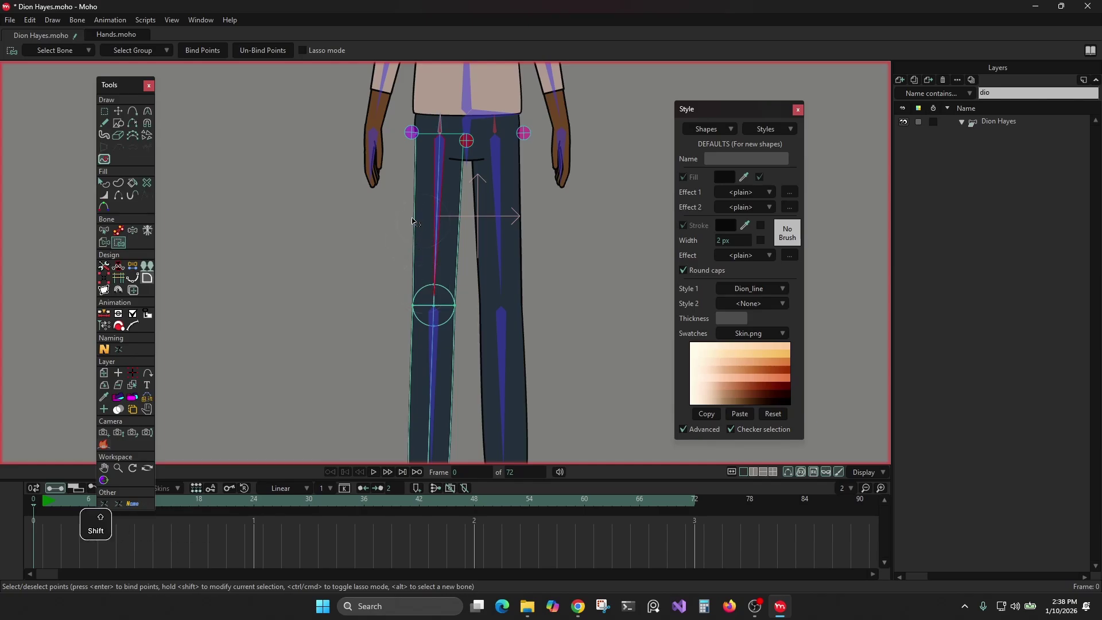
left_click(412, 220, "shift")
left_click(437, 220, "alt")
left_click(415, 213, "shift")
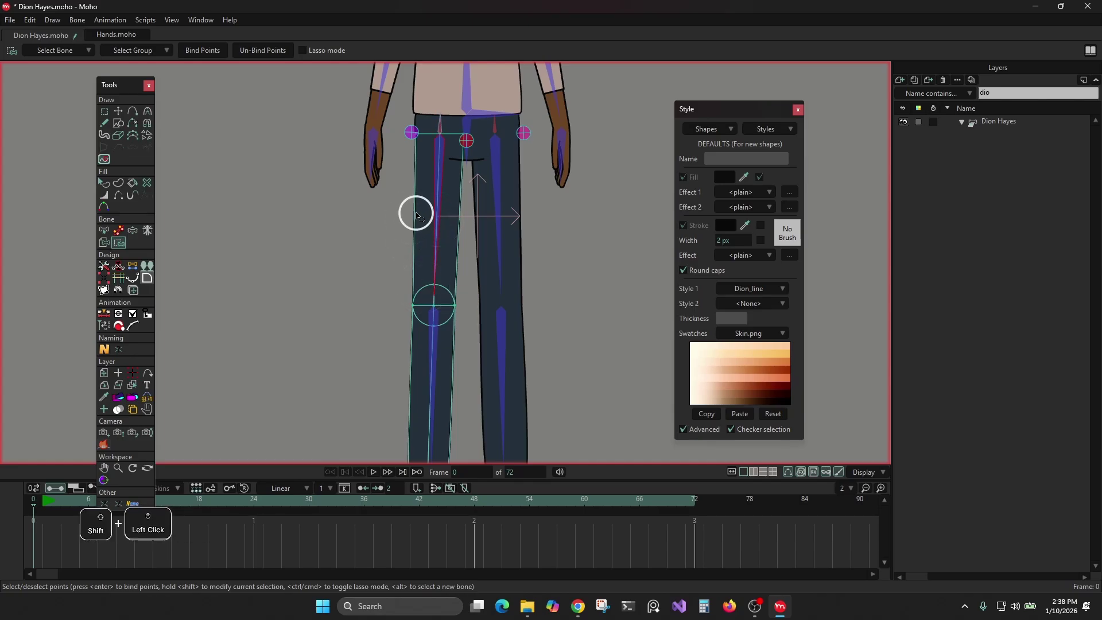
left_click(412, 213, "shift")
left_click(208, 52)
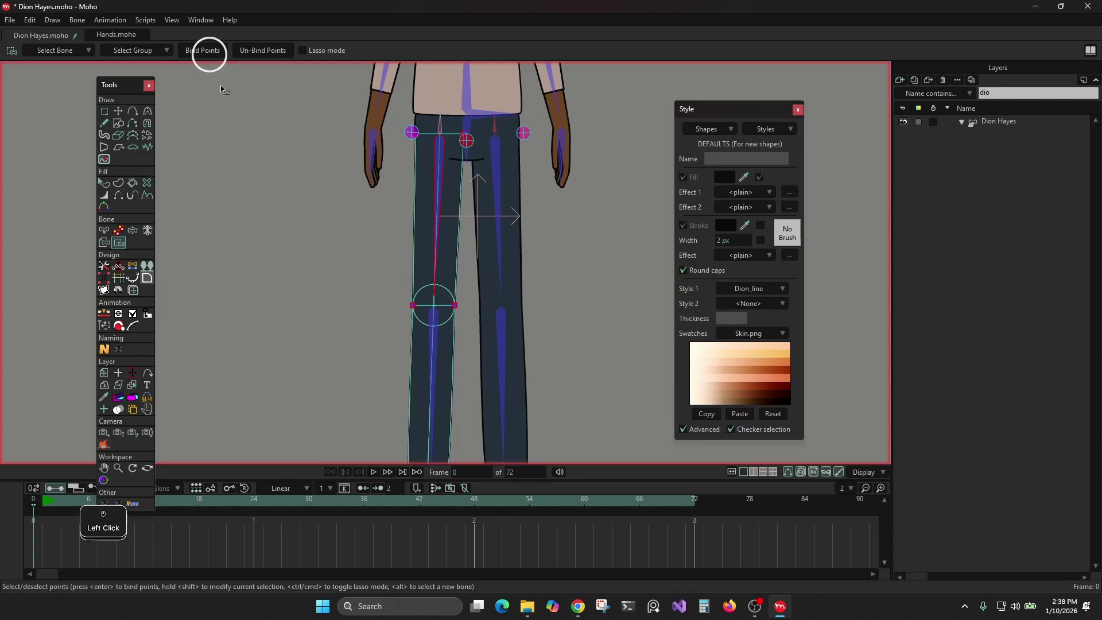
- Add the right knee circle's points to the selection and bind them to the right upper leg bone
left_click_drag(406, 333, 373, 201)
scroll(375, 203, "up", 3)
left_click(403, 121, "shift")
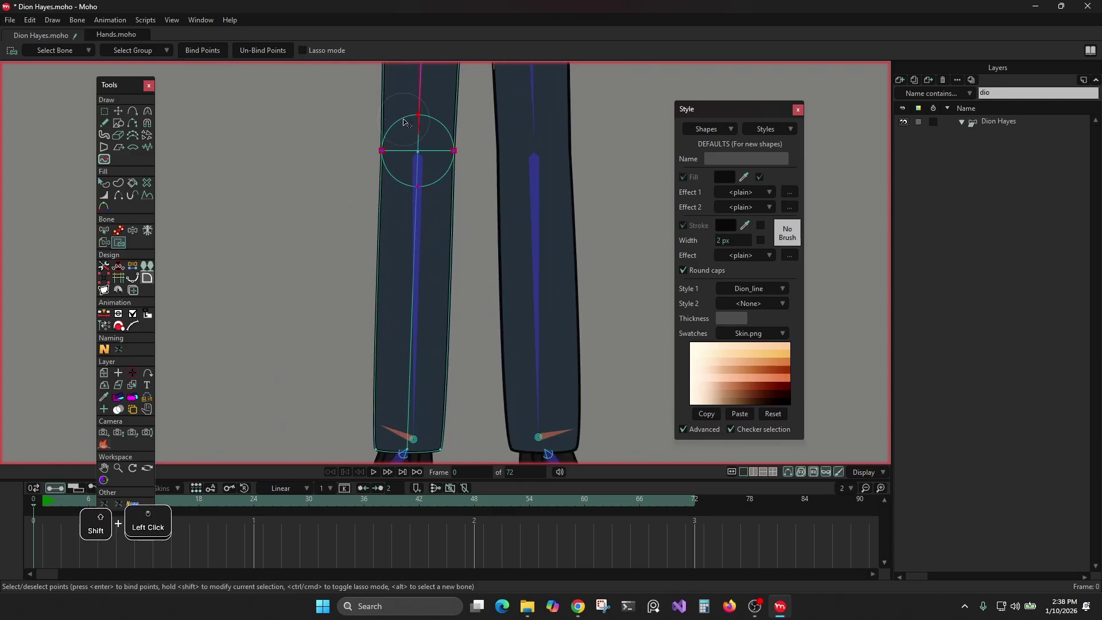
left_click(206, 50)
- Select the right lower leg bone and bind the points of the right lower leg shape to it
left_click(415, 243, "alt")
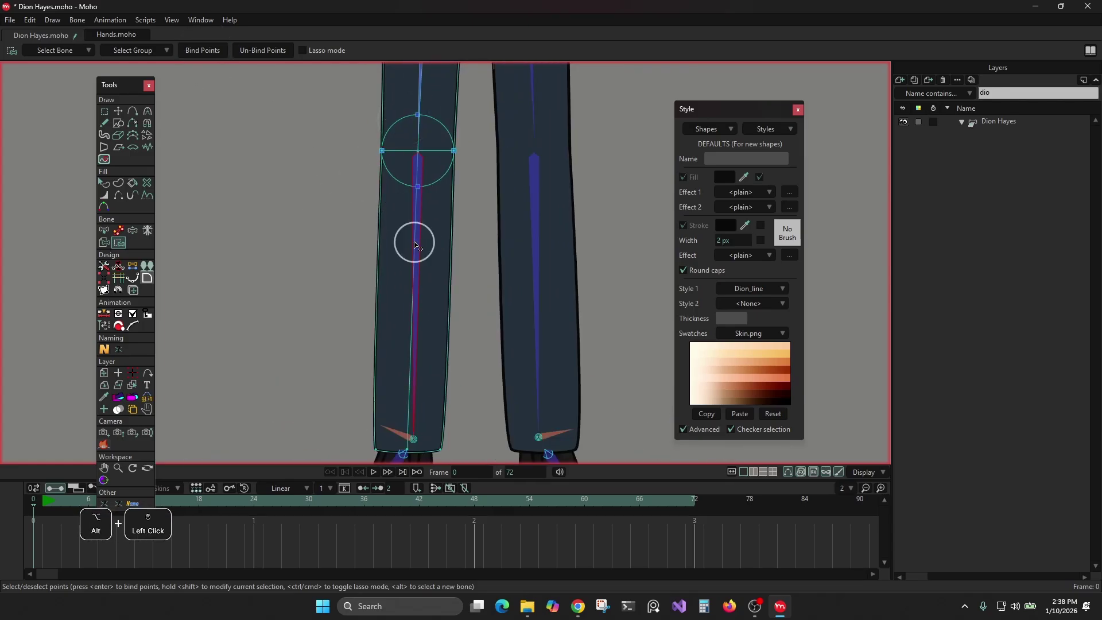
left_click(387, 236, "shift")
left_click_drag(362, 310, 336, 192)
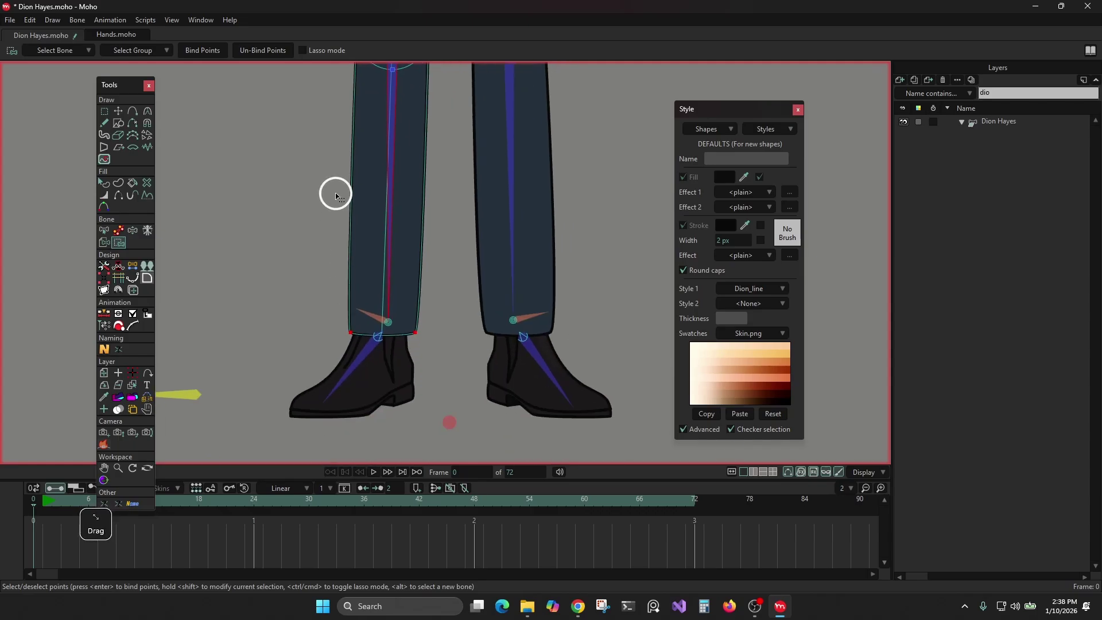
left_click(202, 51)
- Activate the left leg's vector layer and bind the left lower leg shape's points to the left lower leg bone
right_click(526, 191, "alt")
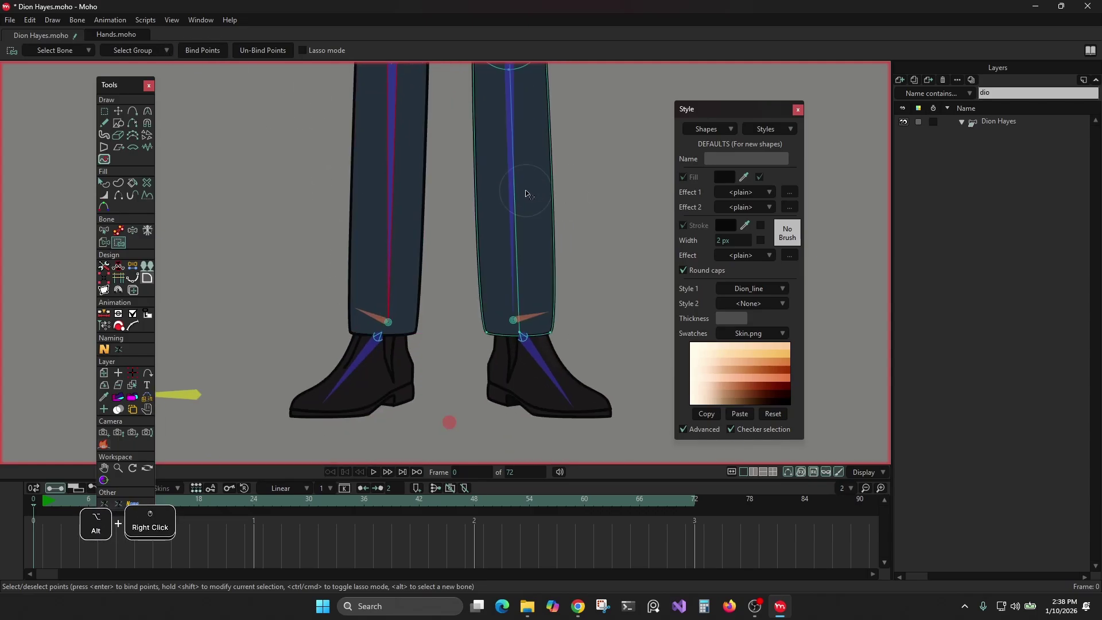
left_click(512, 189, "alt")
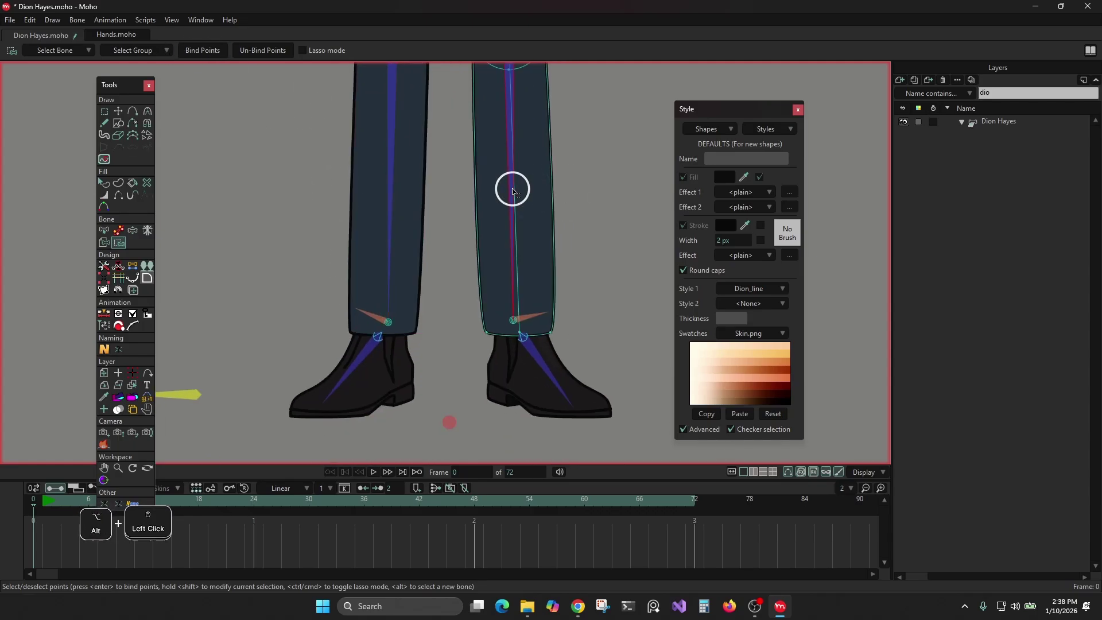
left_click(548, 188, "shift")
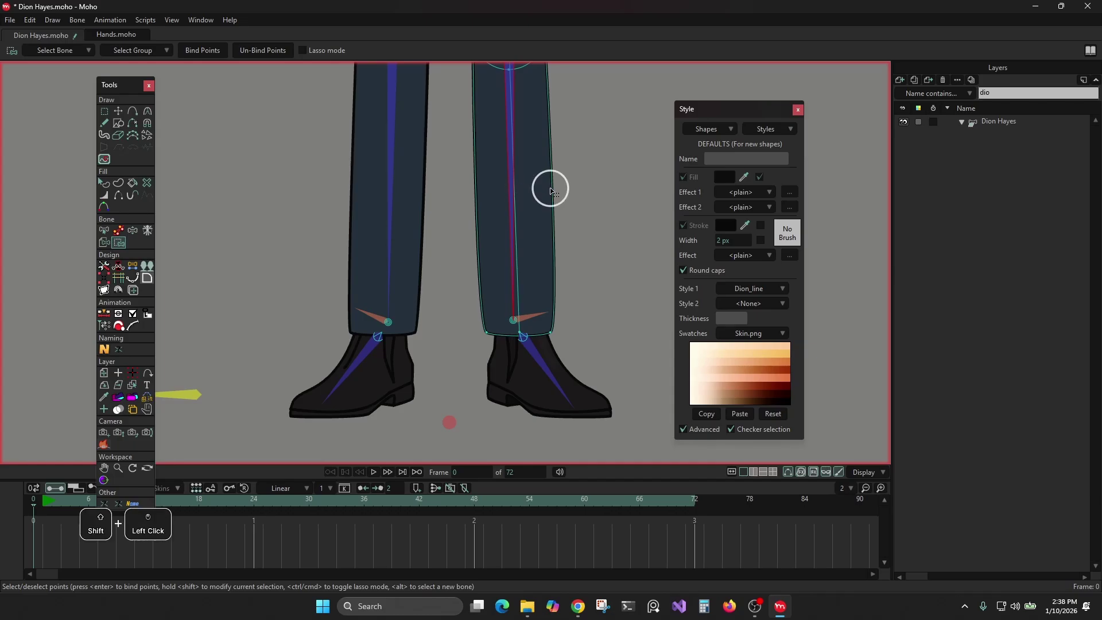
left_click(199, 52)
- Select the left upper leg bone and bind the points of the left upper leg shape and knee circle to it
left_click_drag(302, 153, 275, 315)
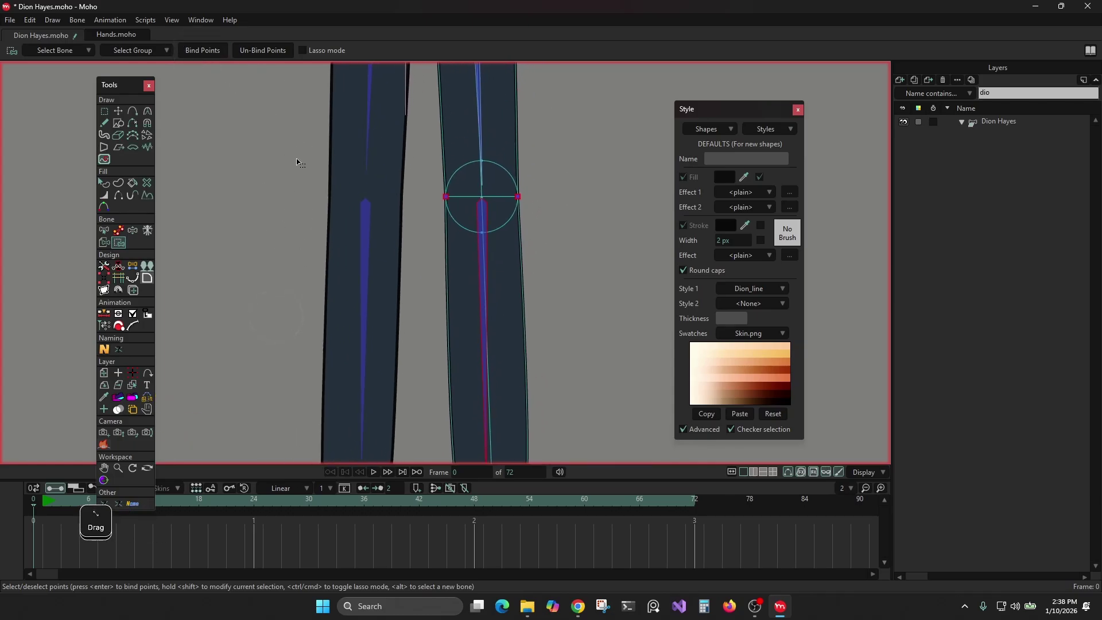
left_click(475, 121, "alt")
left_click(482, 124, "alt")
left_click_drag(509, 113, 516, 295)
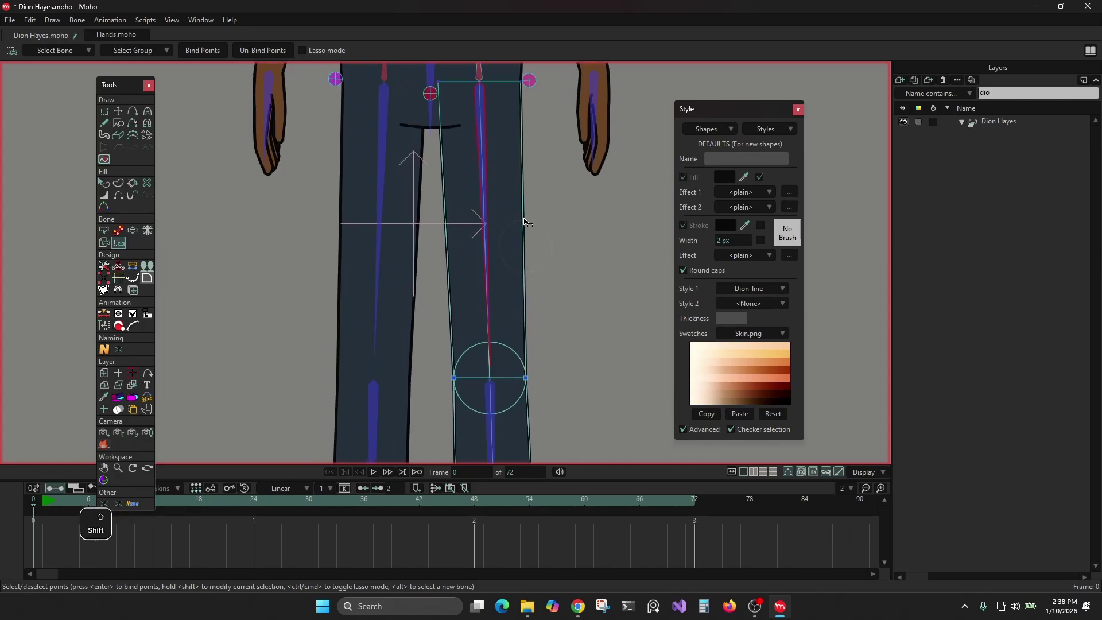
left_click(522, 225, "shift")
left_click(509, 344, "shift")
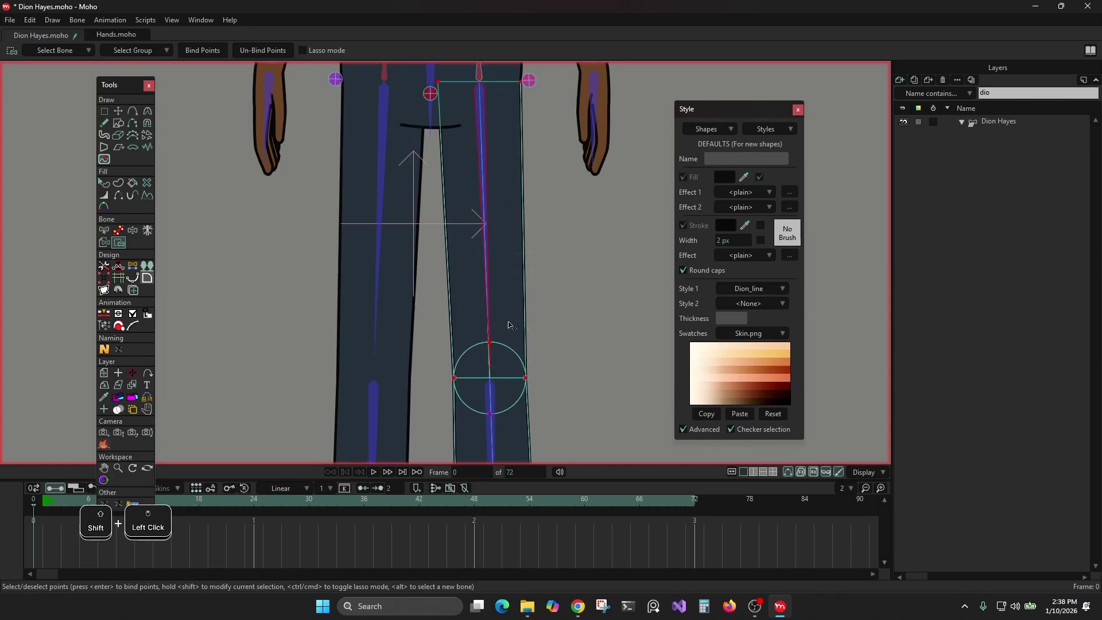
left_click(199, 50)
- Examine Dion's rig from the legs and feet up to the face bones
scroll(403, 224, "down", 2)
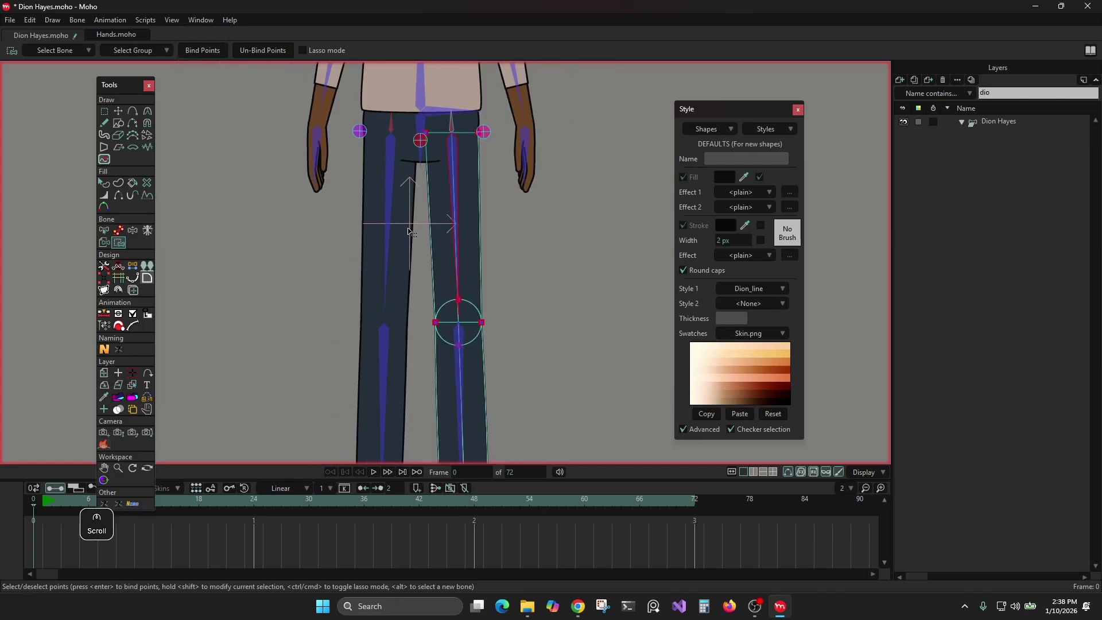
left_click_drag(416, 224, 433, 278)
scroll(434, 275, "down", 1)
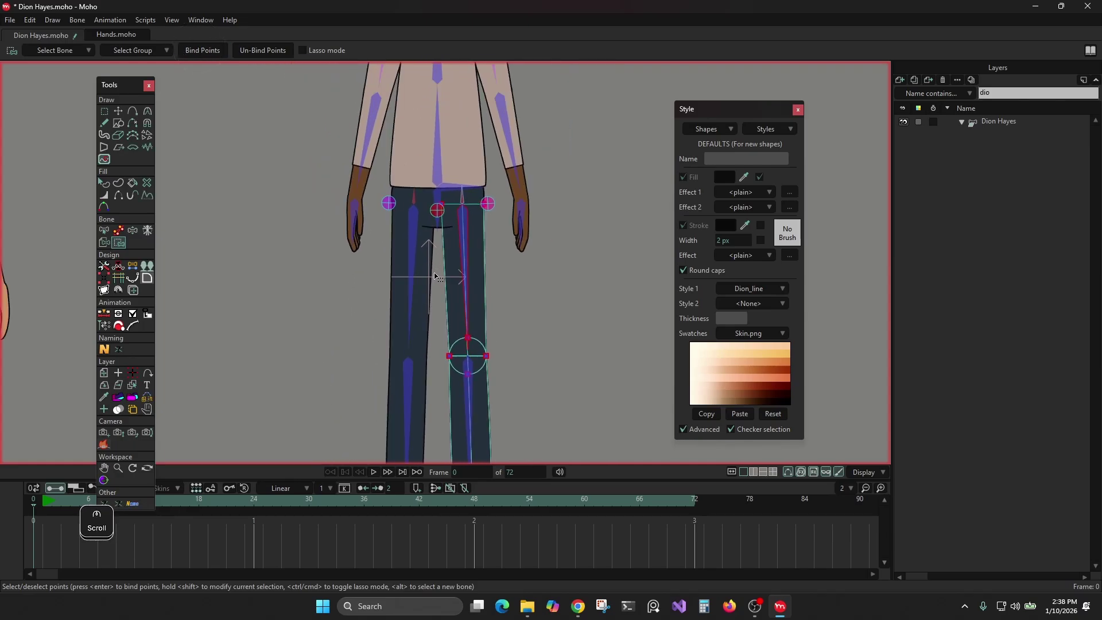
left_click(960, 120)
left_click(960, 120)
scroll(548, 244, "down", 3)
left_click_drag(540, 264, 540, 220)
scroll(521, 313, "up", 4)
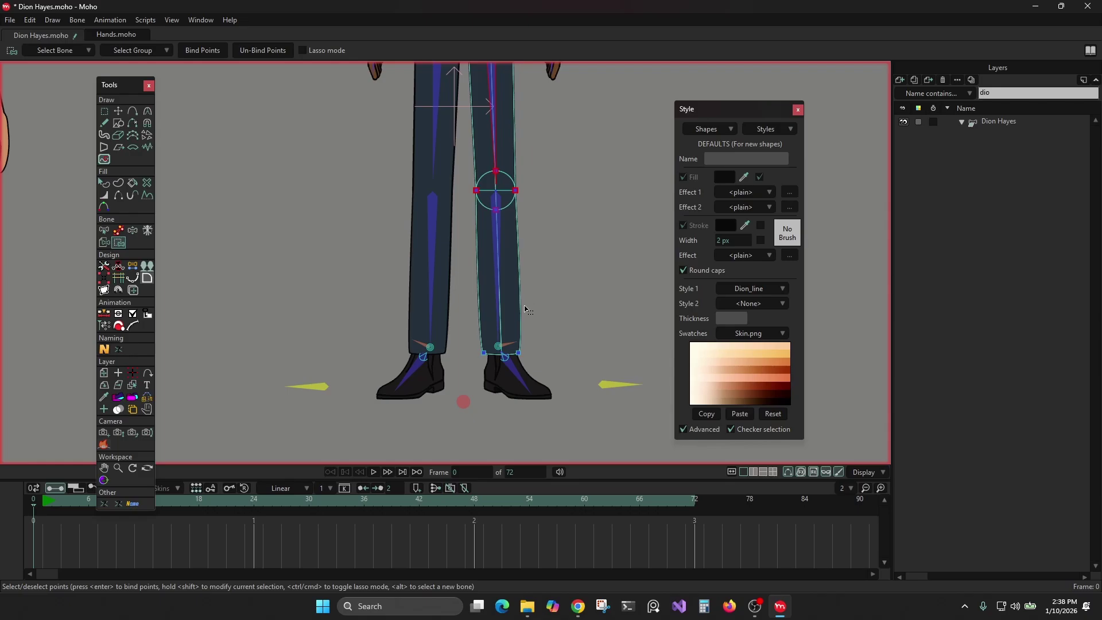
scroll(522, 307, "down", 2)
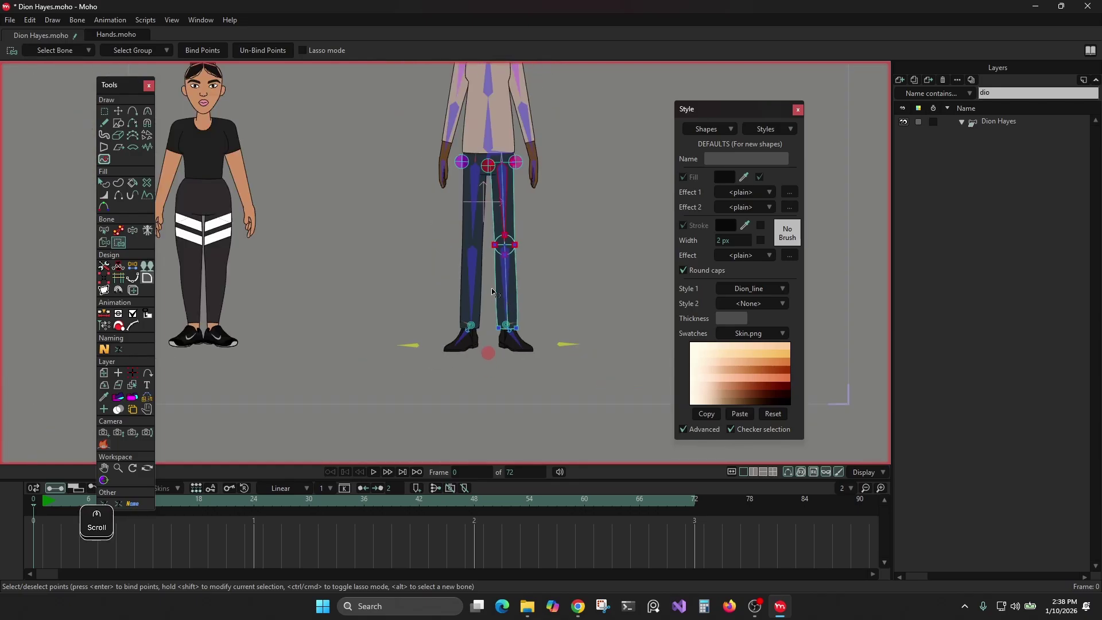
left_click_drag(542, 185, 541, 405)
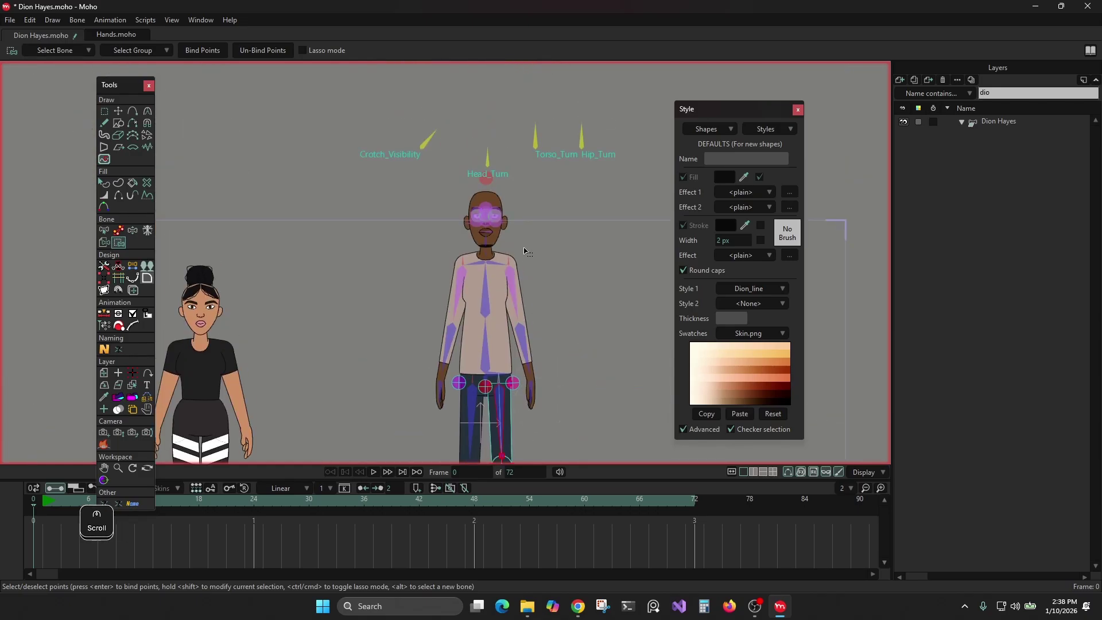
scroll(524, 249, "up", 3)
scroll(416, 170, "up", 5)
scroll(431, 190, "up", 2)
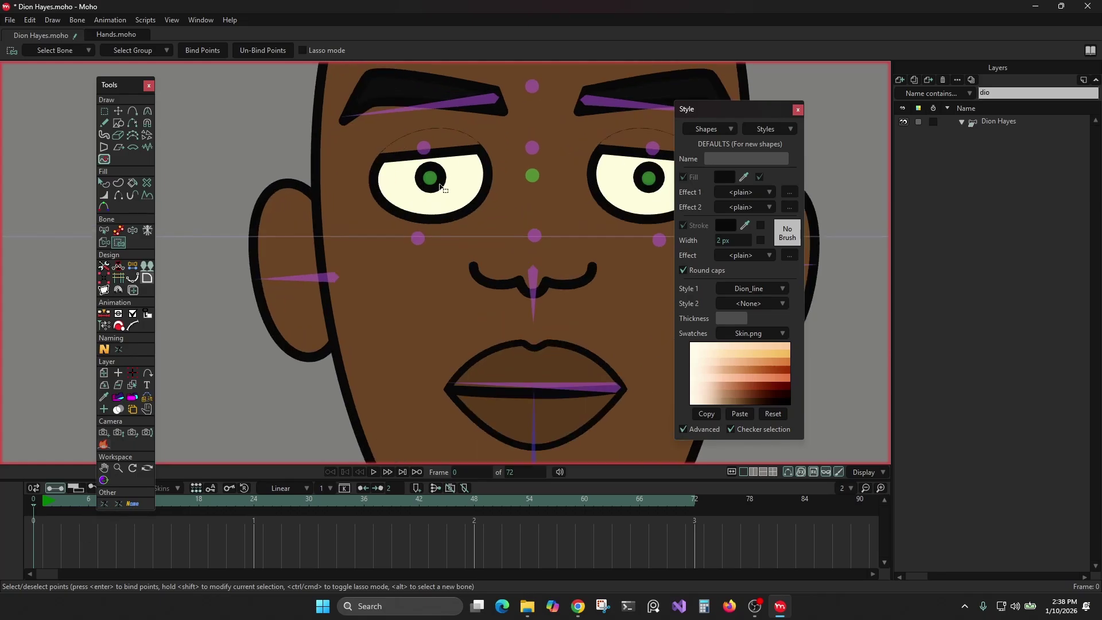
scroll(433, 186, "down", 3)
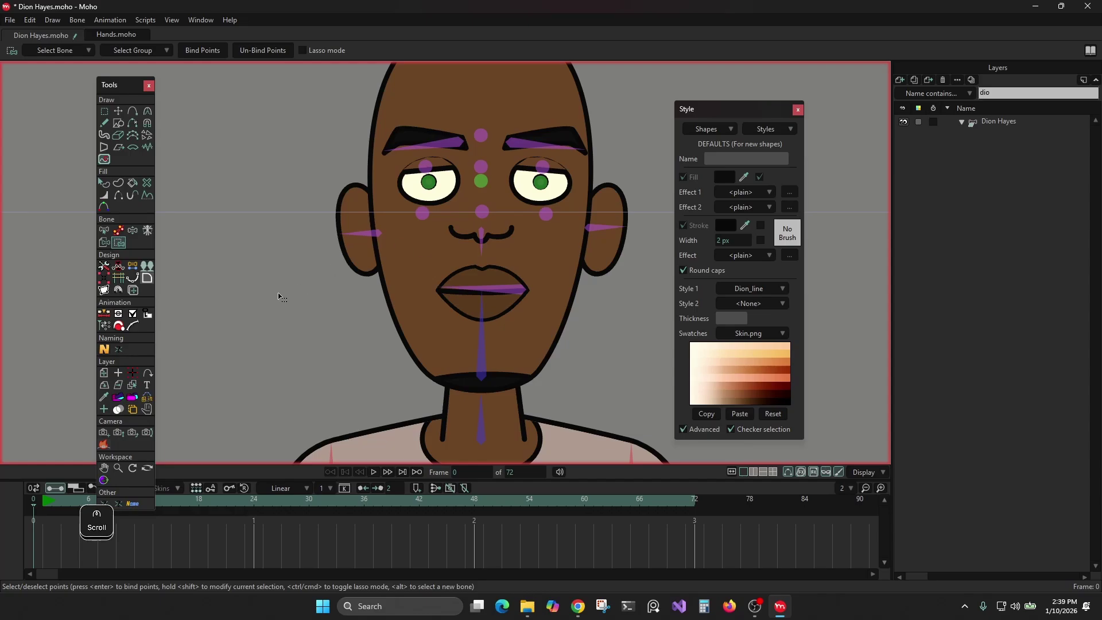
scroll(270, 300, "down", 2)
- Go to frame 1, activate the Dion Hayes bone layer and rotate the left upper arm bone outward to about horizontal
key("Right")
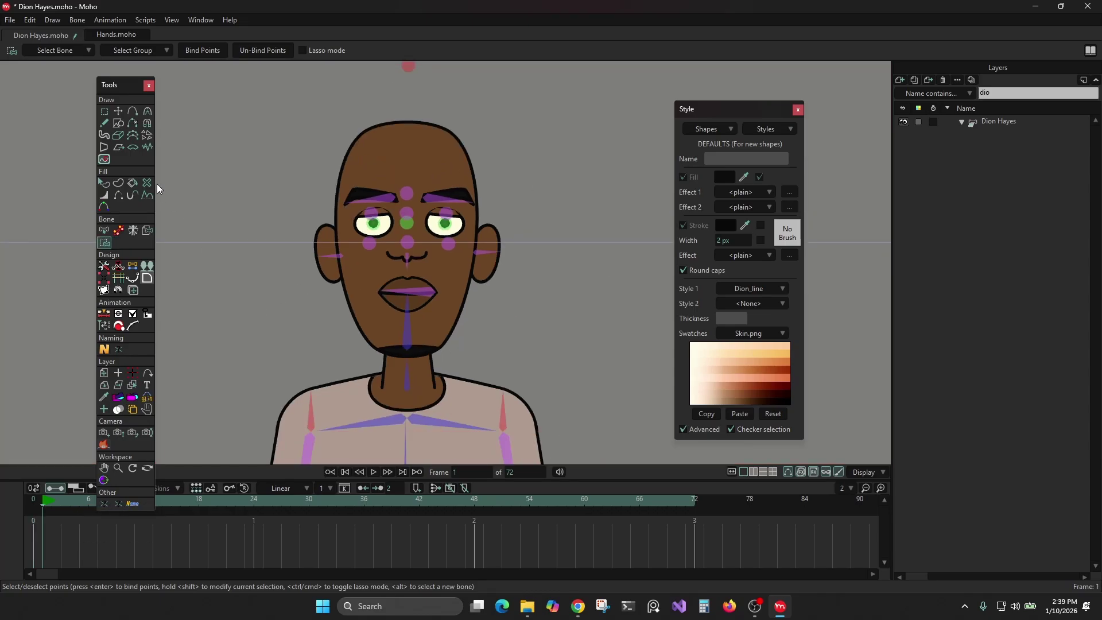
left_click(998, 122)
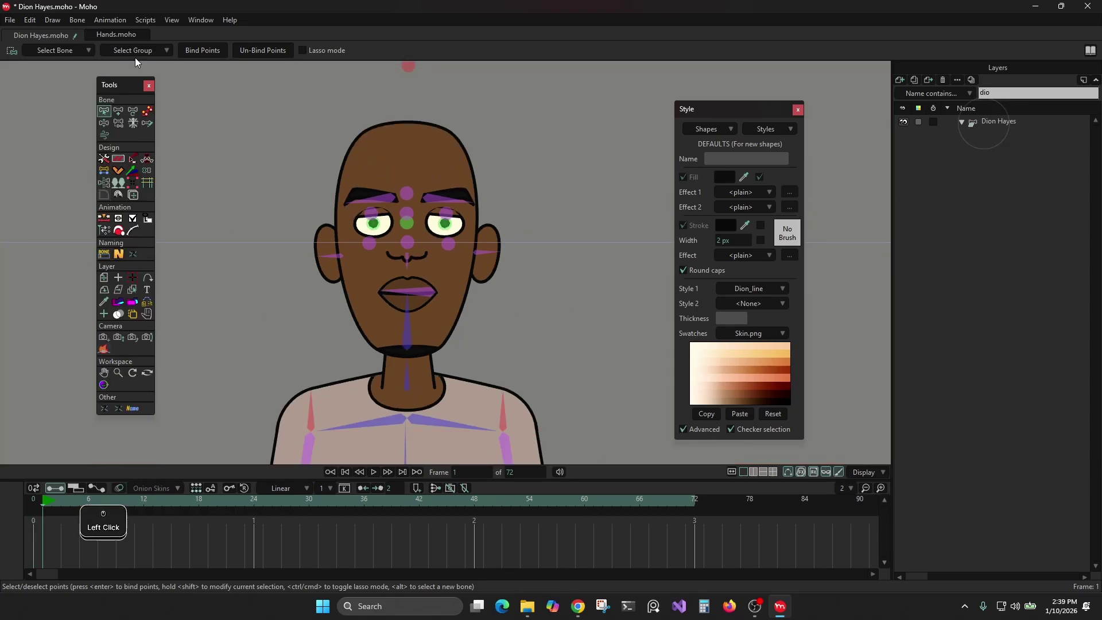
left_click(148, 111)
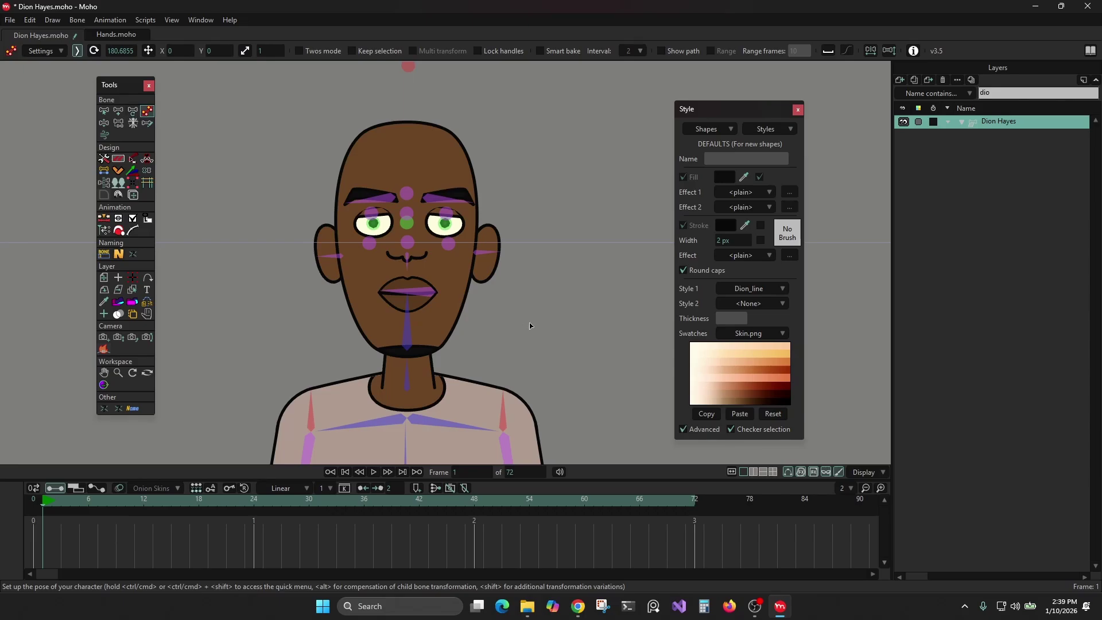
scroll(543, 327, "down", 2)
left_click_drag(544, 329, 552, 209)
left_click_drag(535, 363, 349, 83)
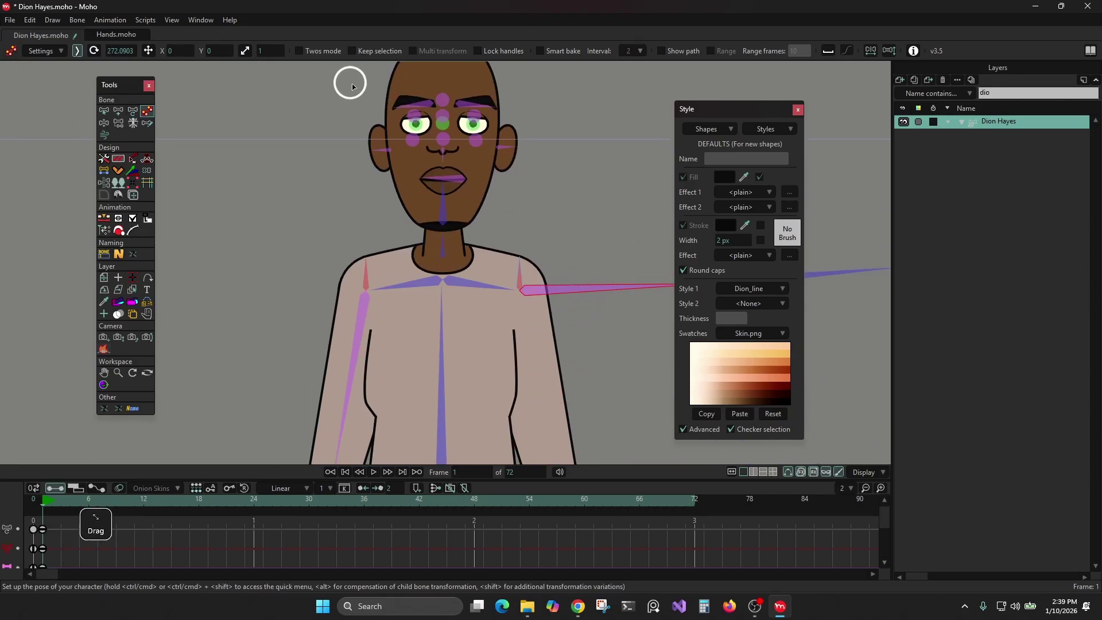
- Rotate the right upper arm bone outward and bend the right forearm bone upward
left_click_drag(396, 163, 561, 222)
scroll(536, 229, "down", 2)
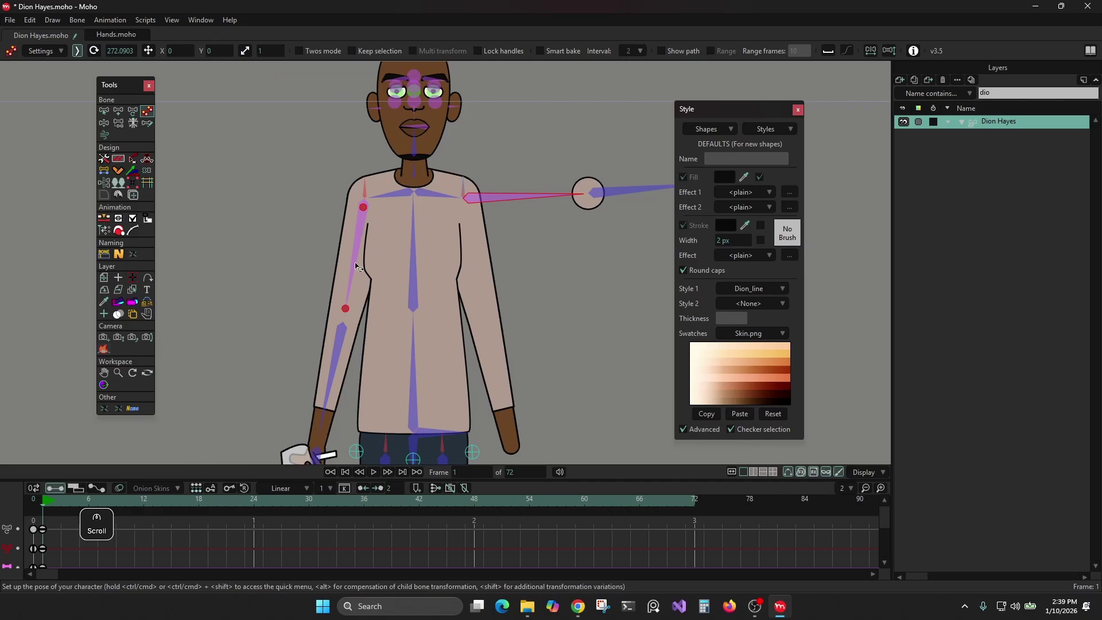
left_click_drag(354, 263, 322, 220)
left_click_drag(224, 261, 242, 204)
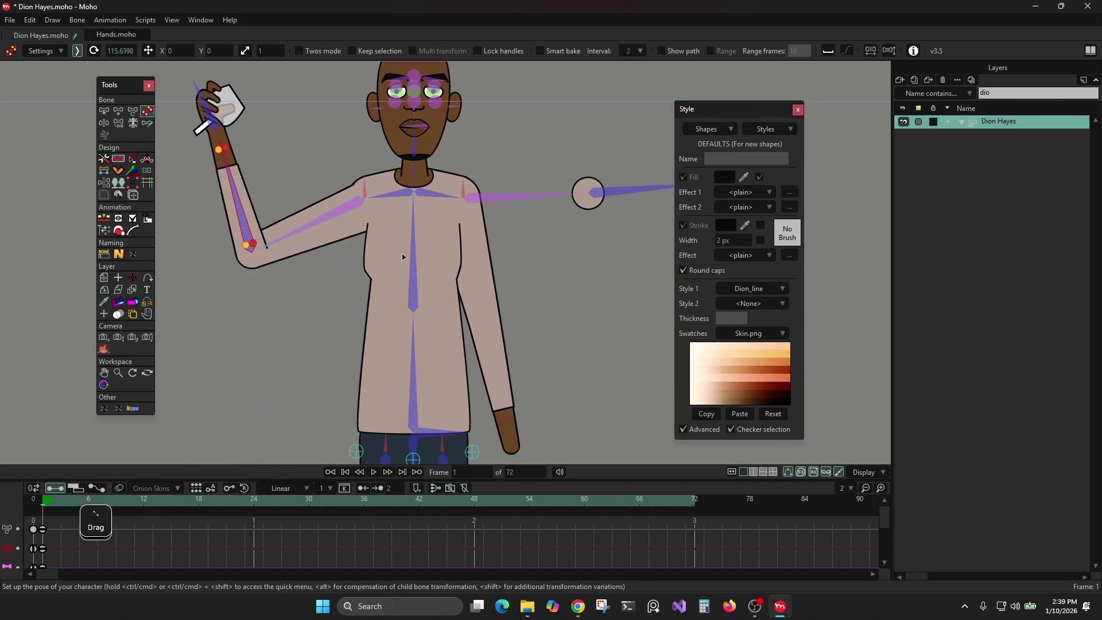
- Tilt the upper and lower torso bones toward the character's left
left_click_drag(412, 255, 423, 261)
left_click_drag(473, 298, 481, 200)
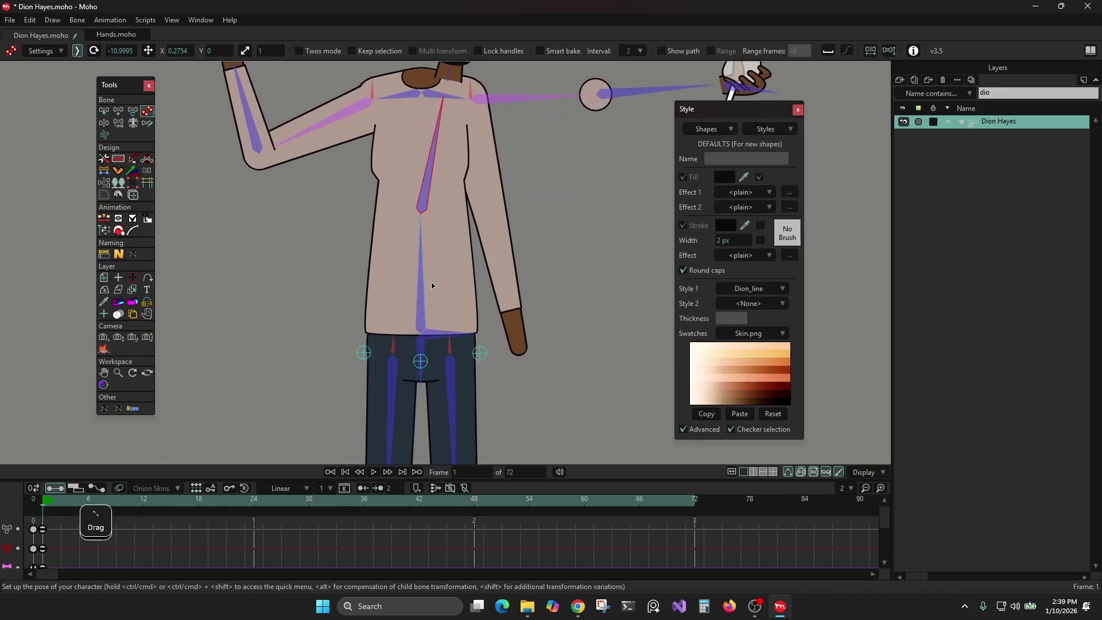
left_click_drag(421, 272, 429, 276)
left_click_drag(554, 313, 544, 183)
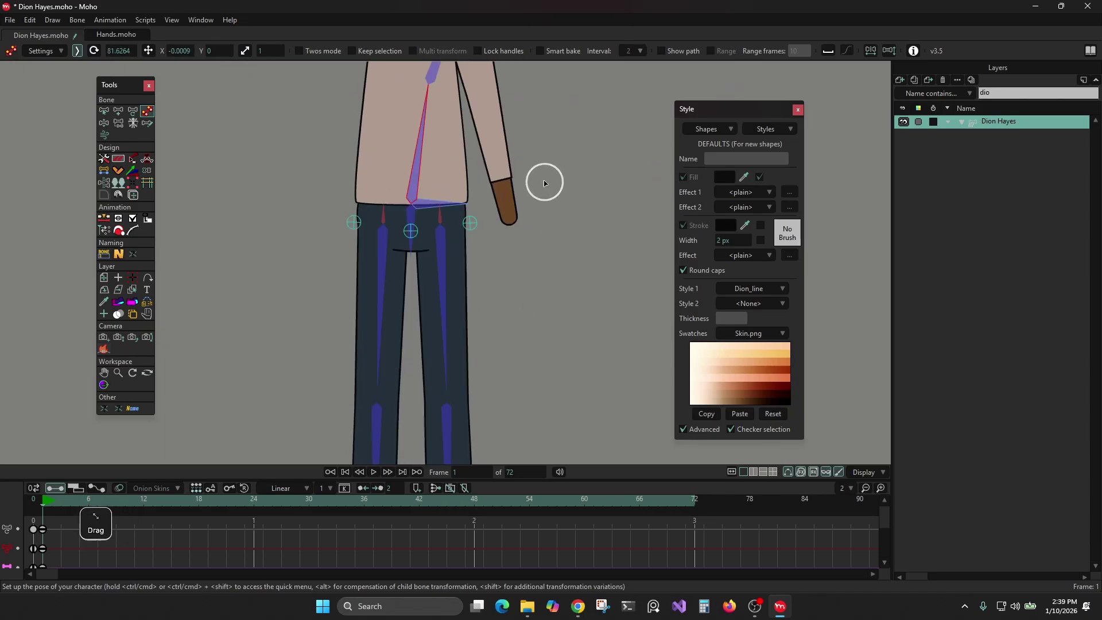
- Raise the left and right ankle target bones to bend both knees outward
left_click_drag(537, 356, 555, 145)
scroll(544, 214, "down", 2)
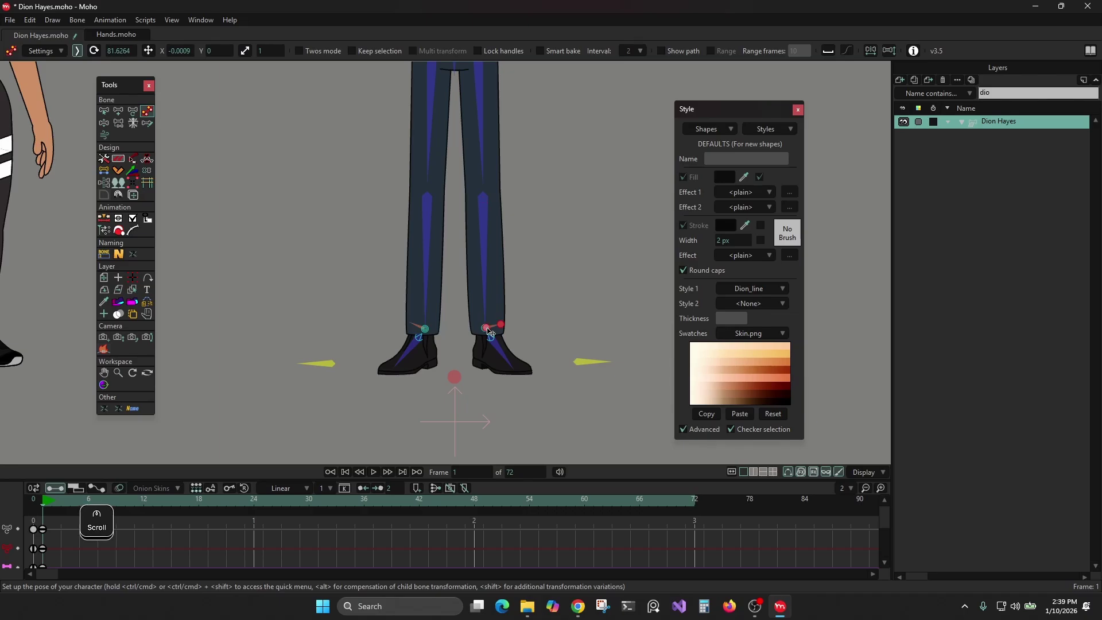
left_click_drag(489, 329, 498, 283)
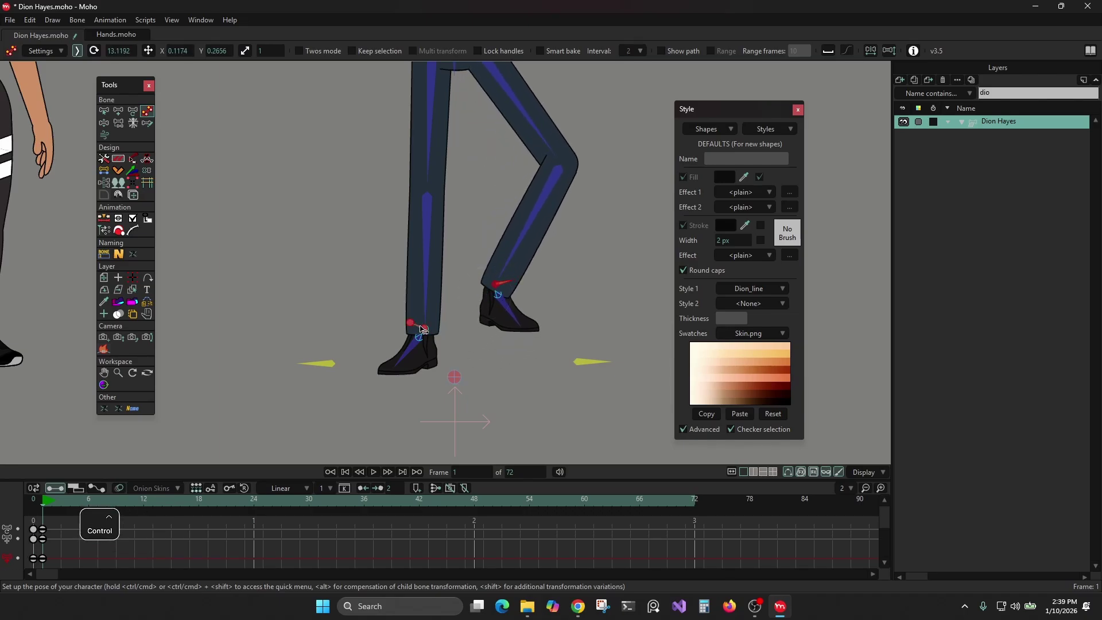
left_click_drag(422, 329, 393, 271)
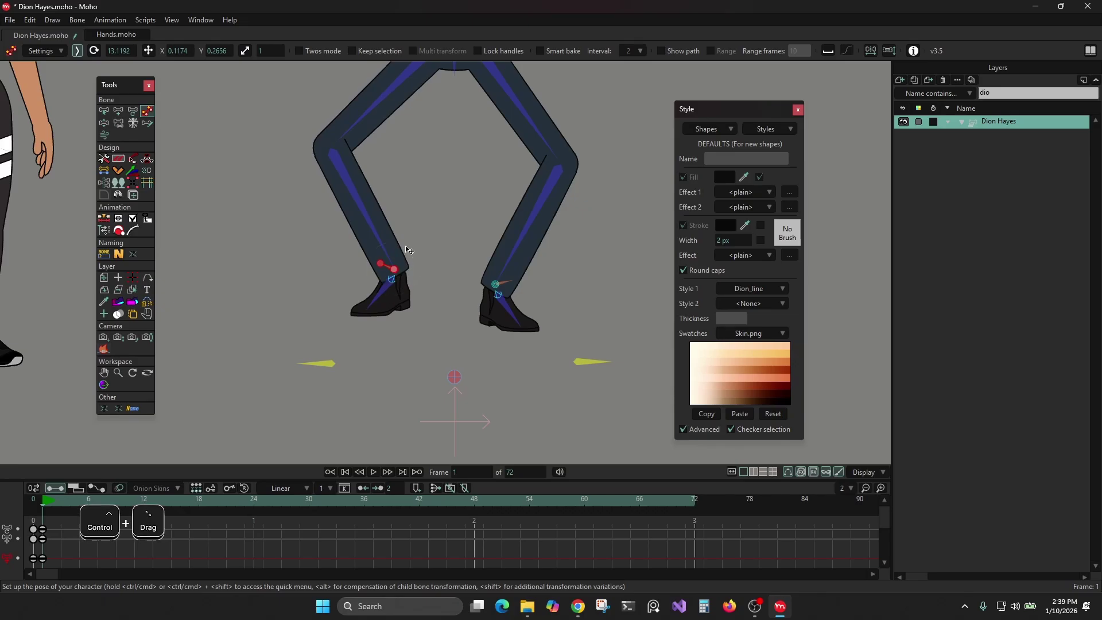
- Rotate the left and right foot bones downward and check the full test pose
left_click_drag(430, 168, 464, 216)
scroll(521, 376, "up", 2)
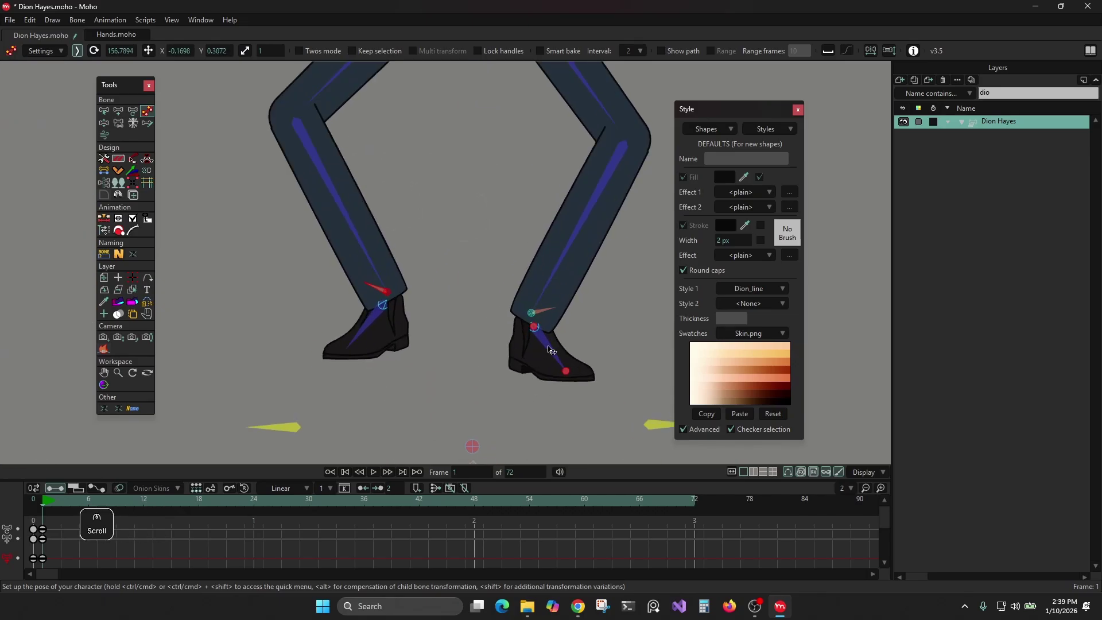
left_click_drag(552, 351, 538, 362)
left_click_drag(363, 329, 378, 343)
scroll(479, 131, "down", 4)
left_click_drag(469, 155, 466, 377)
scroll(499, 289, "up", 3)
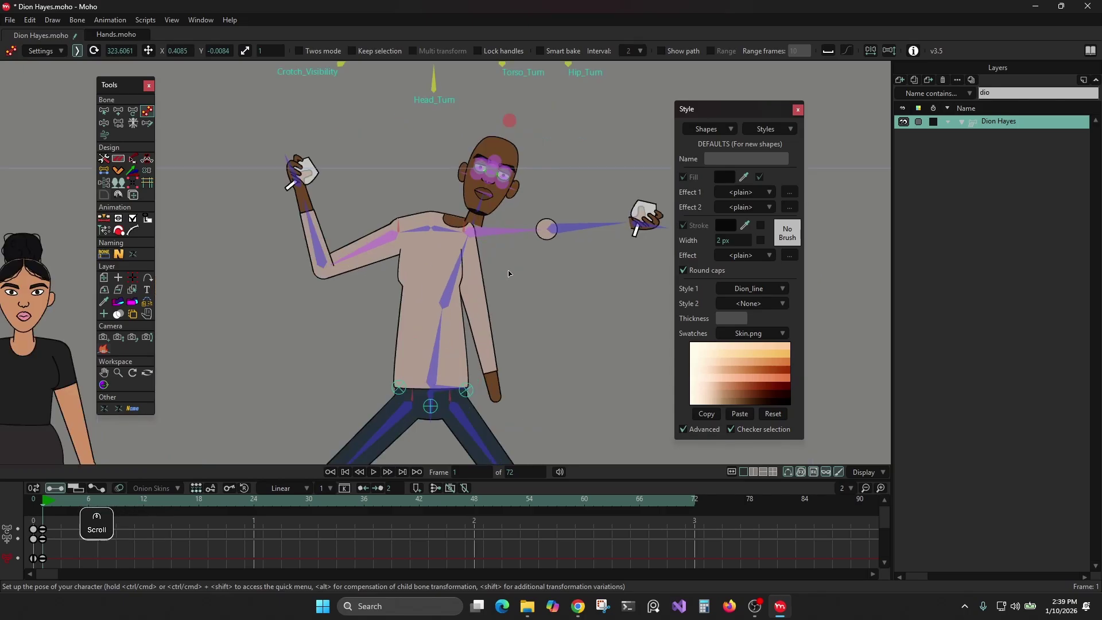
- Return to frame 0 and bind all points of the left upper arm's vector layer to the left upper arm bone with Bind Points
key("Left")
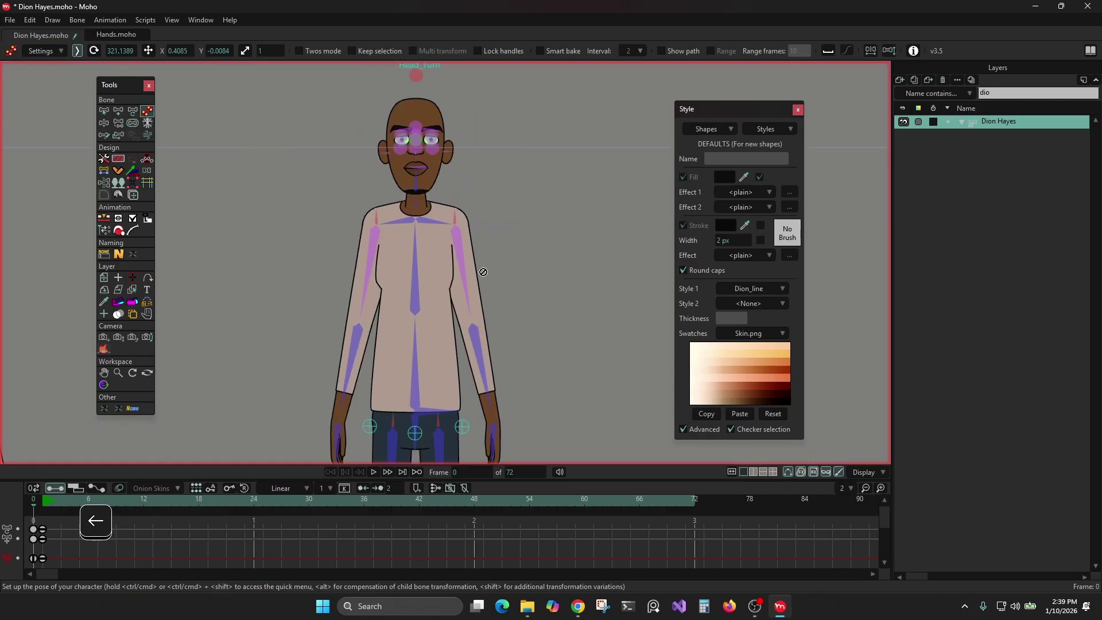
right_click(474, 269, "alt")
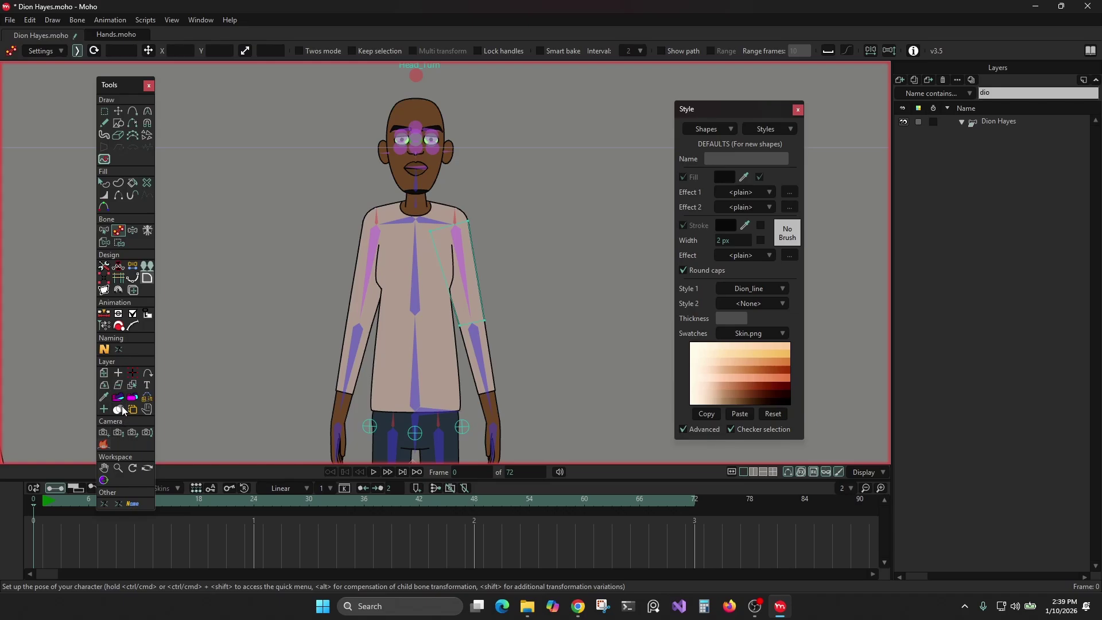
left_click(119, 242)
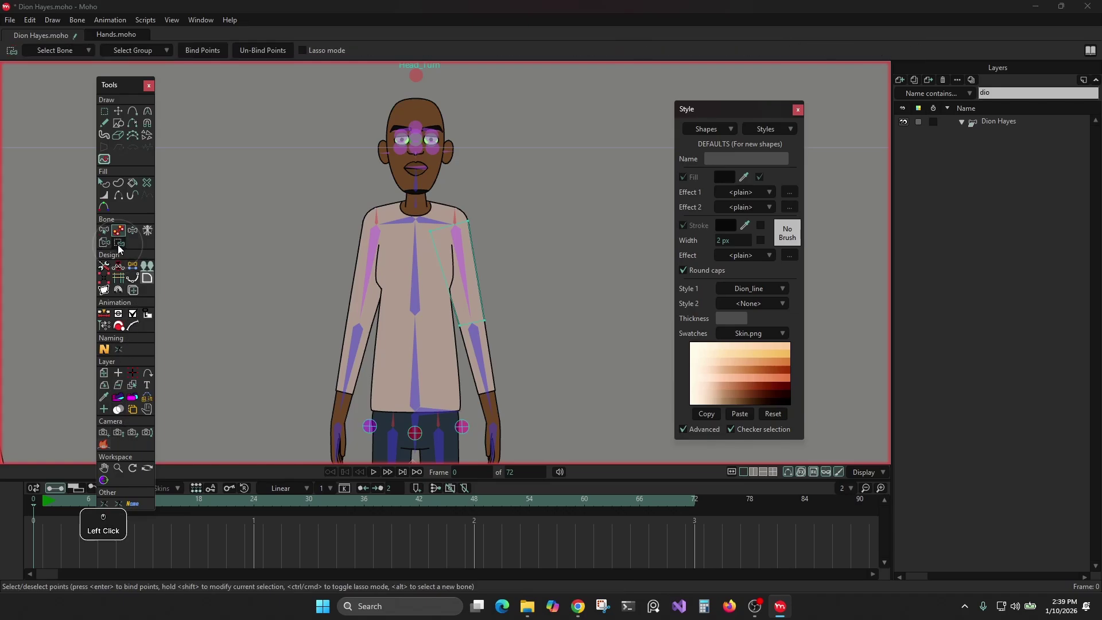
scroll(520, 314, "up", 2)
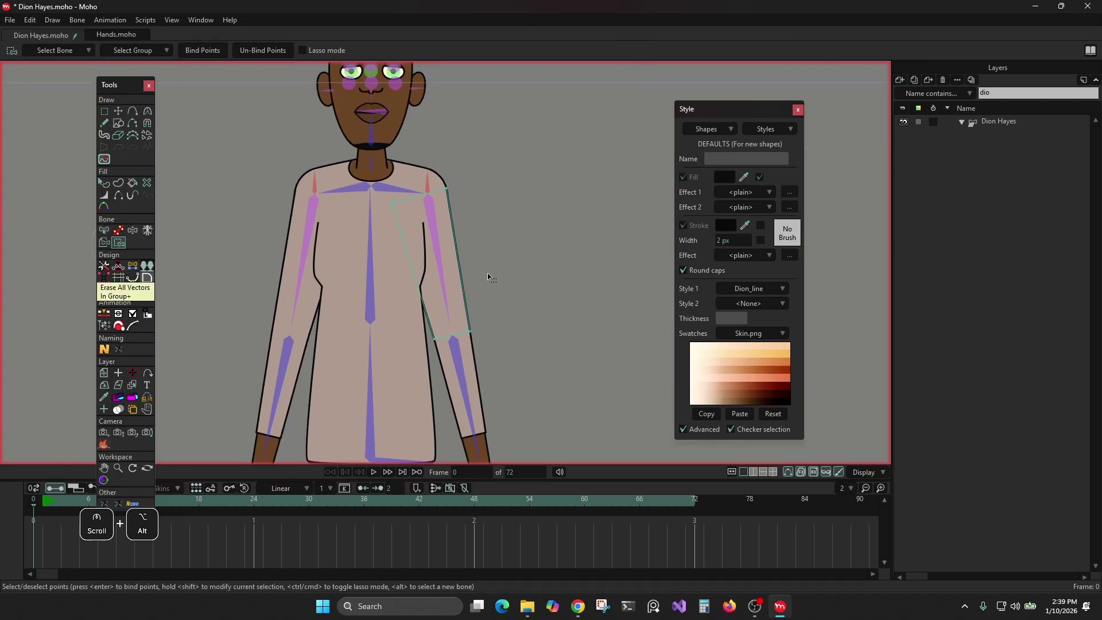
left_click(444, 278)
key("ctrl+a")
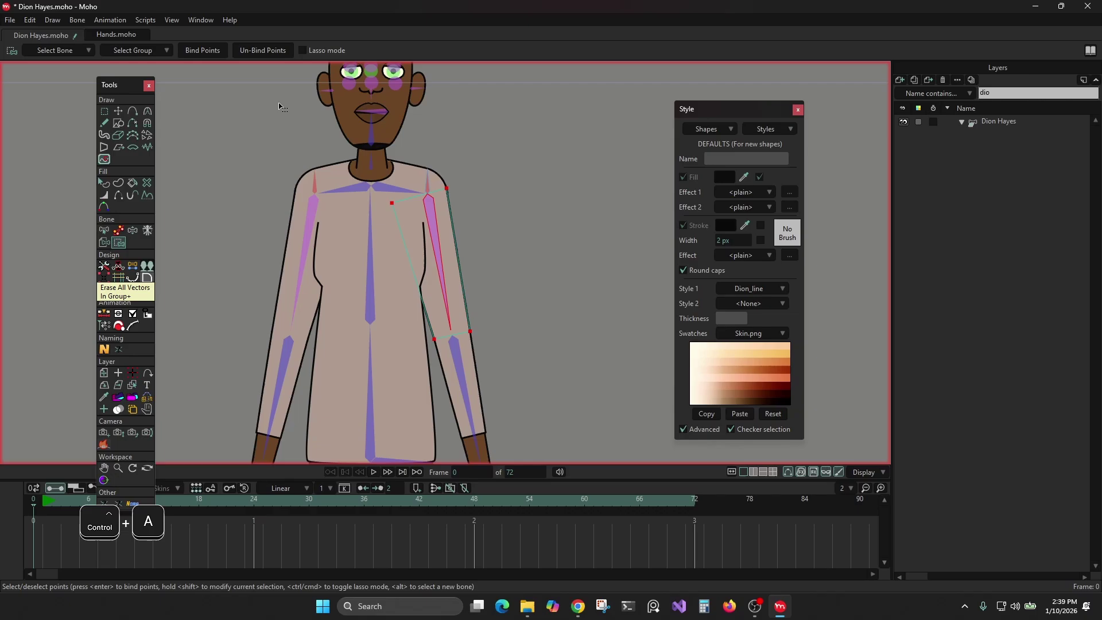
left_click(206, 52)
- Bind all points of the left lower arm's vector layer to the left lower arm bone and check the pose at frame 1
left_click_drag(518, 334, 507, 222)
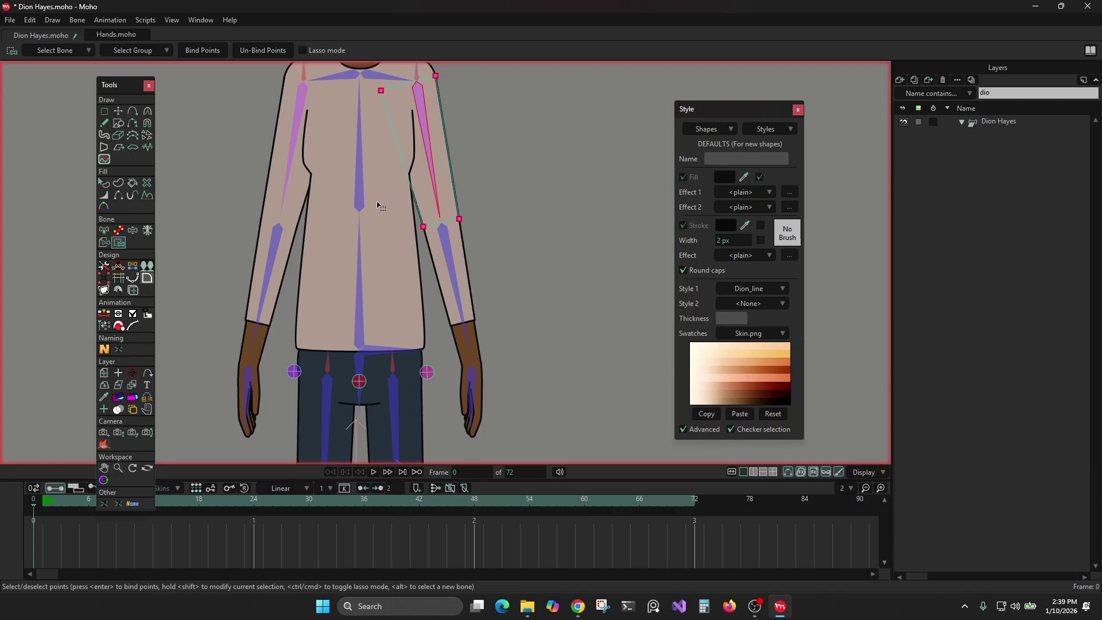
right_click(466, 253)
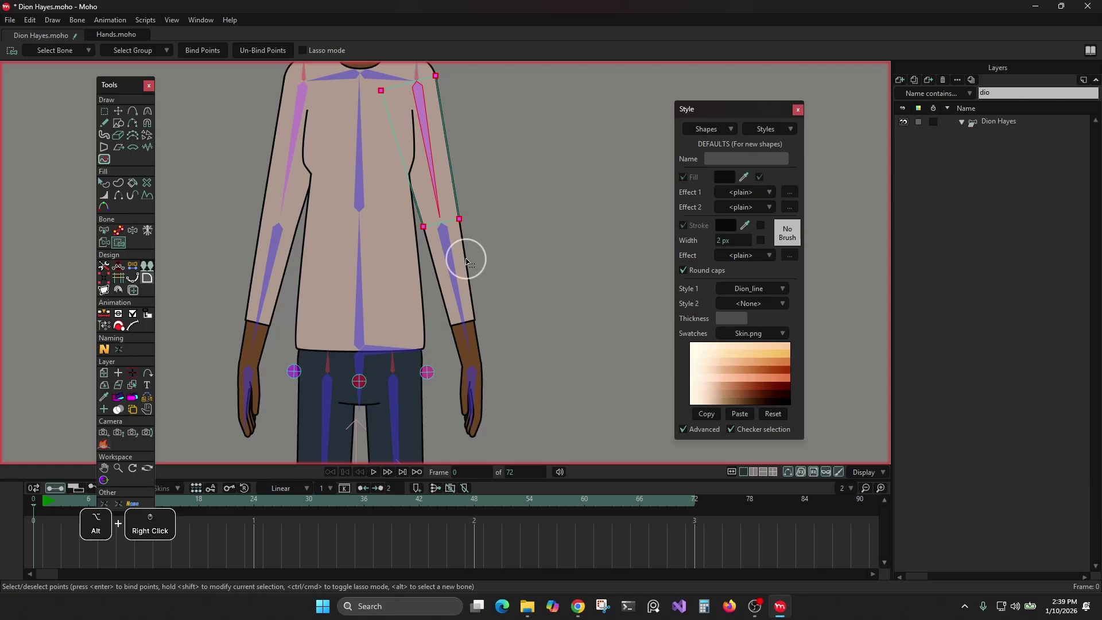
left_click(453, 246)
key("ctrl+a")
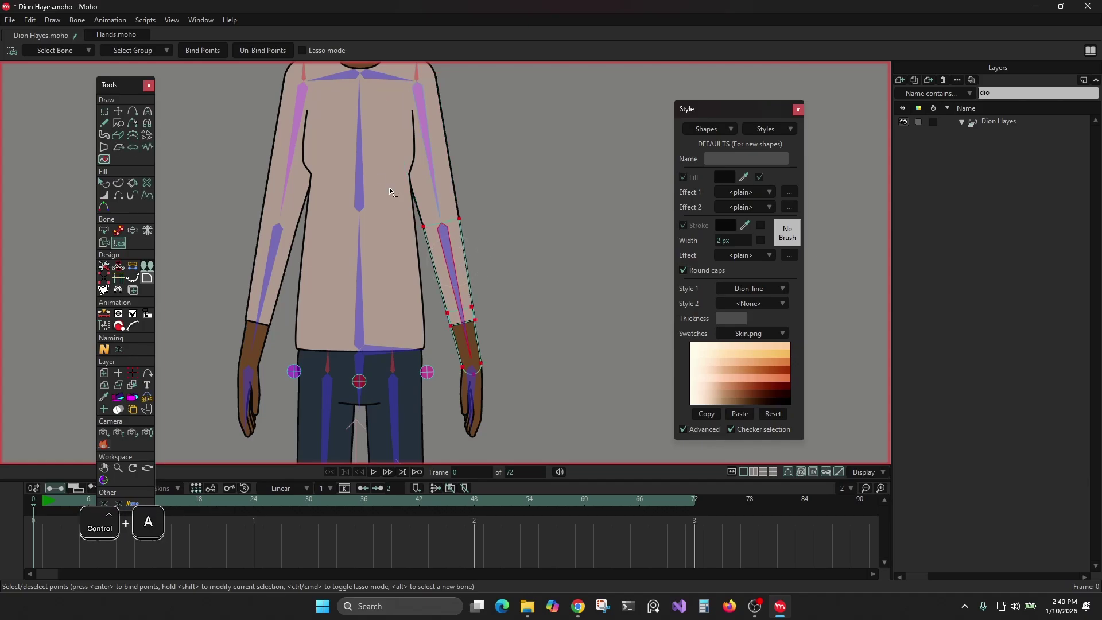
left_click(209, 51)
left_click_drag(441, 205, 475, 310)
scroll(418, 210, "up", 3)
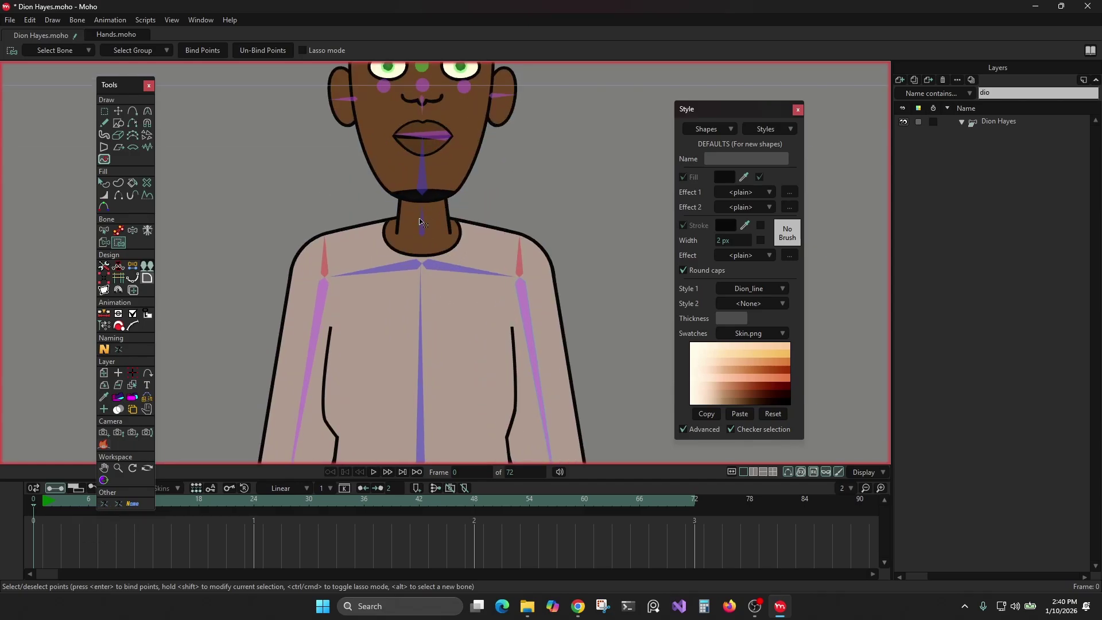
key("Right")
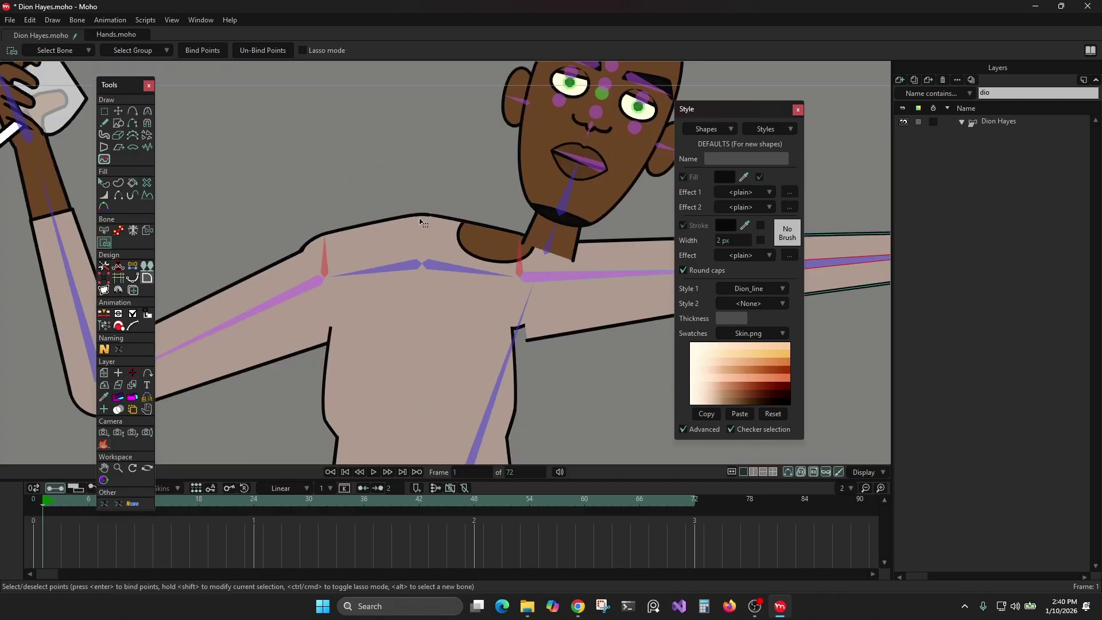
key("Left")
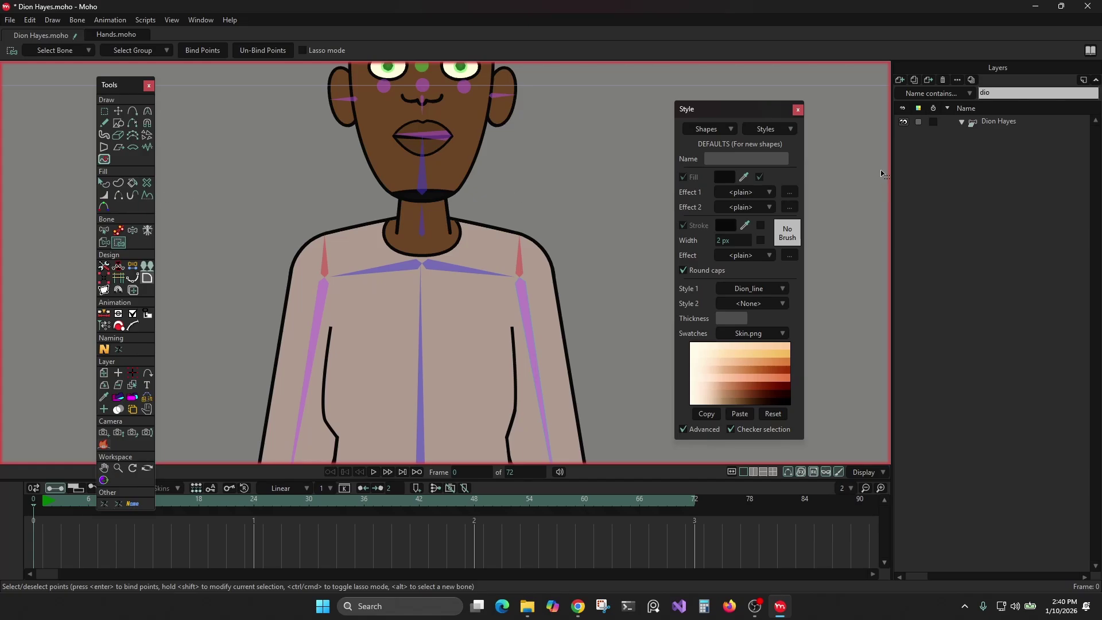
- Reparent the left and right shoulder bones of the Dion Hayes layer to the upper torso bone
left_click(999, 125)
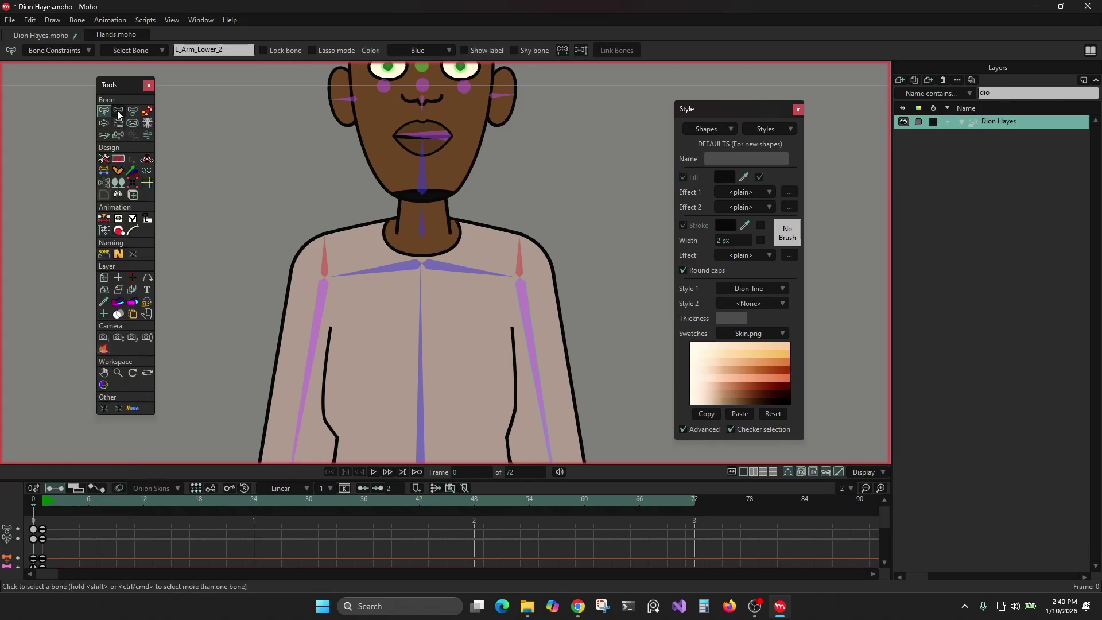
left_click(118, 122)
key("alt")
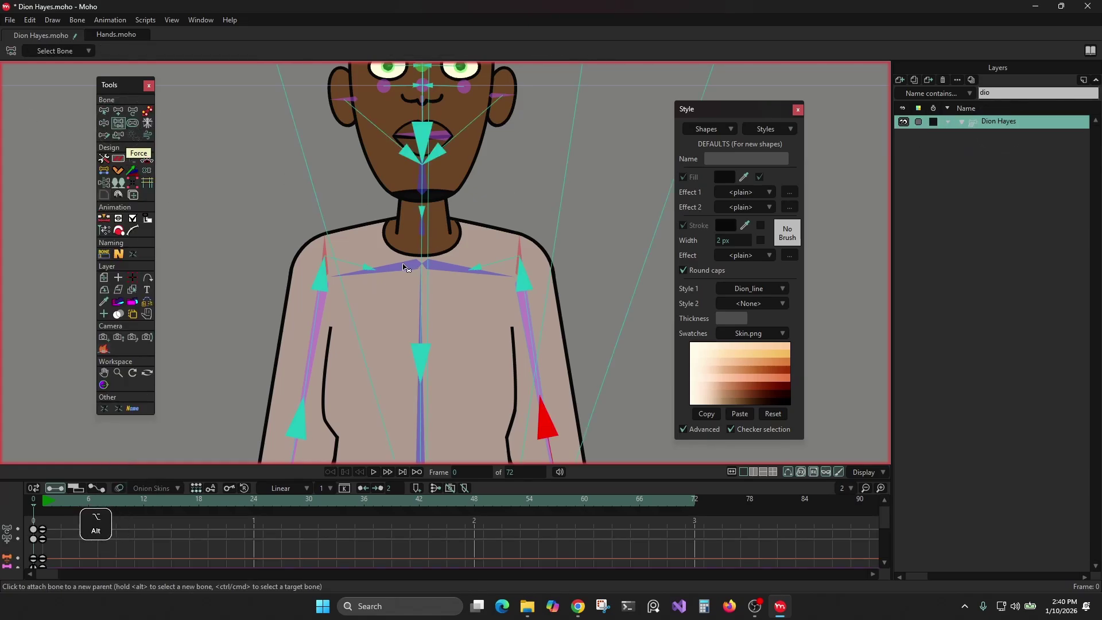
left_click(403, 265, "alt")
left_click(438, 266, "alt+shift")
left_click(423, 290)
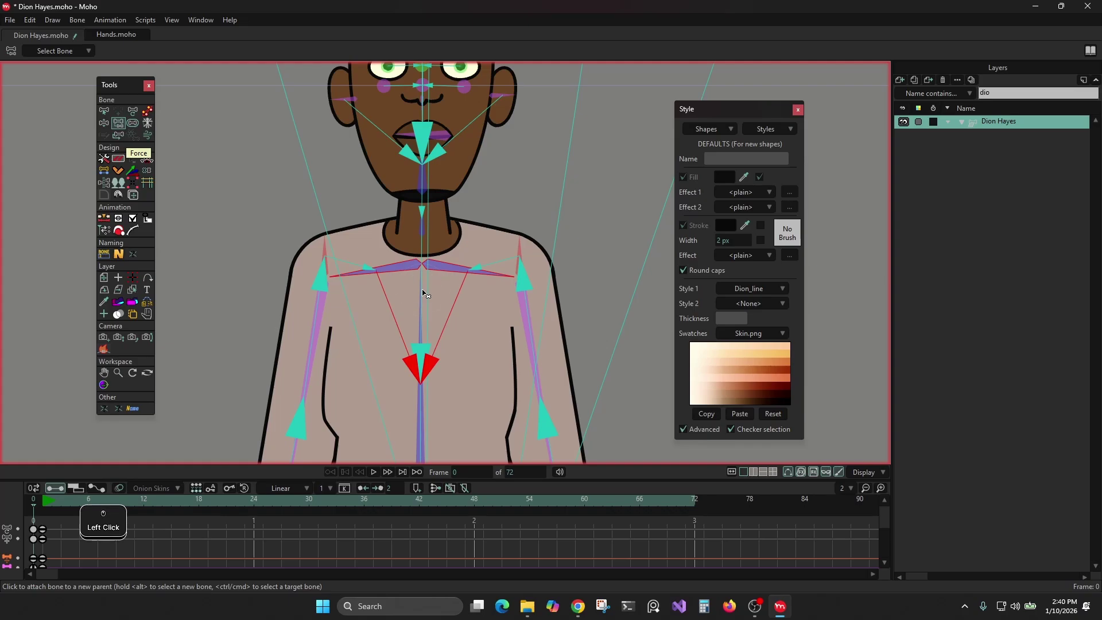
- Check the neck bone's parent, compare the test pose at frame 1, and return to frame 0
left_click(421, 230, "alt")
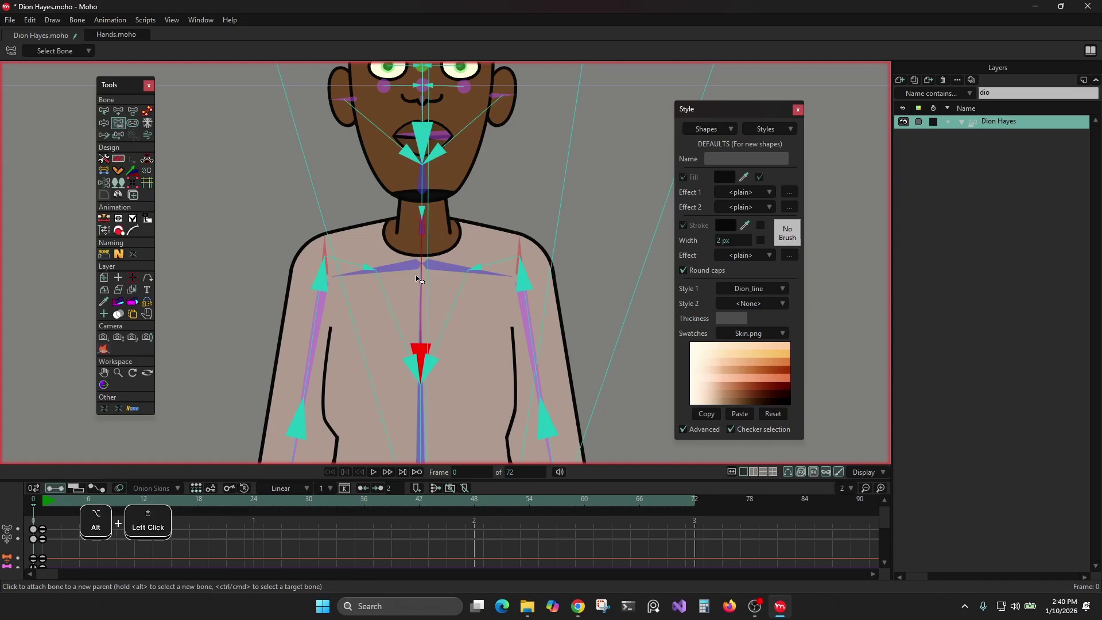
scroll(432, 261, "down", 2)
left_click(313, 183, "alt")
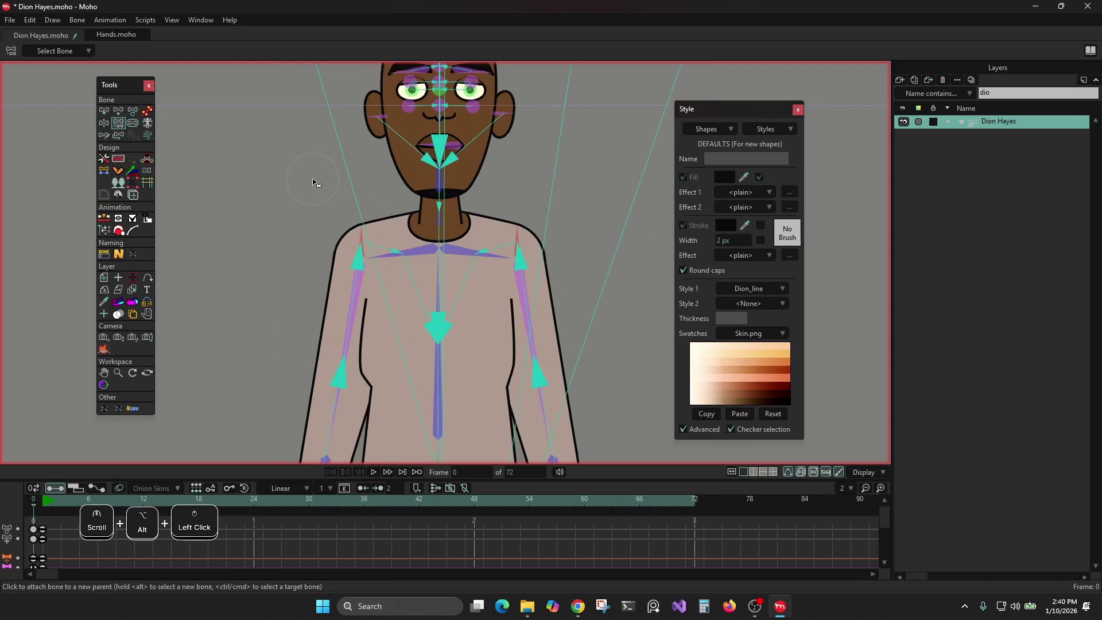
key("Right")
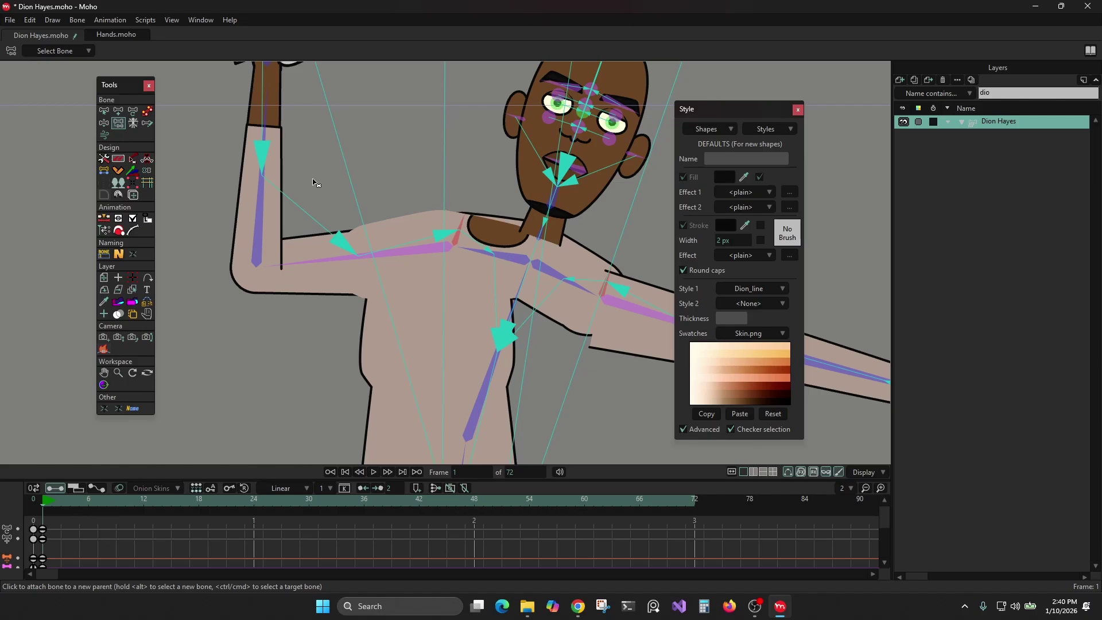
key("Left")
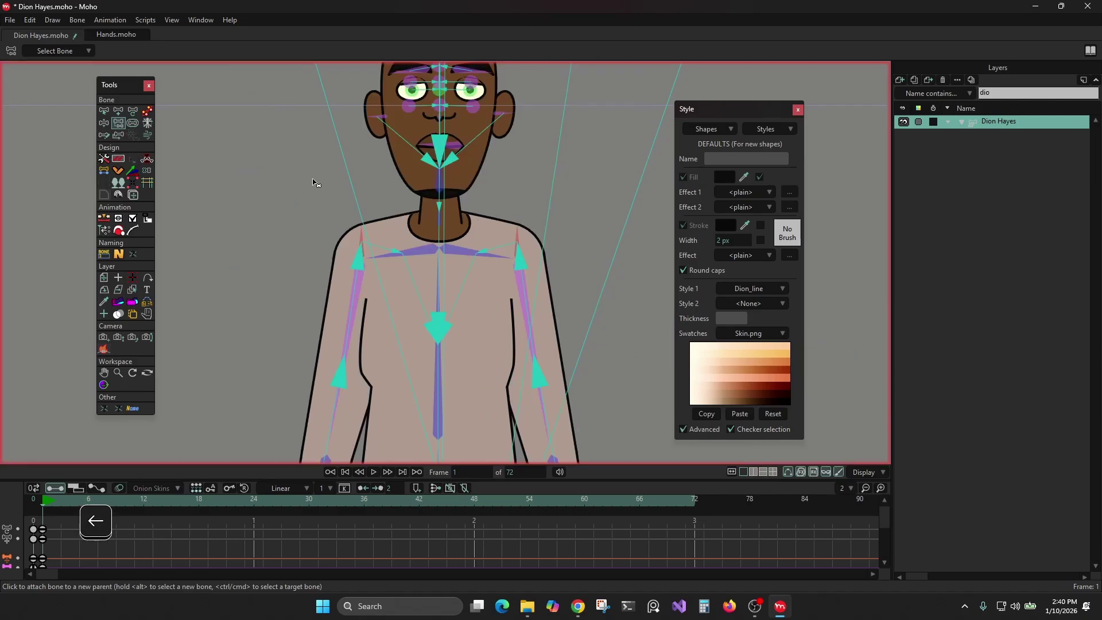
- Filter the layers by "should" and update the layer references of the three upper REF Shoulder layers, replacing mismatched vectors
left_click(1011, 93)
type("s")
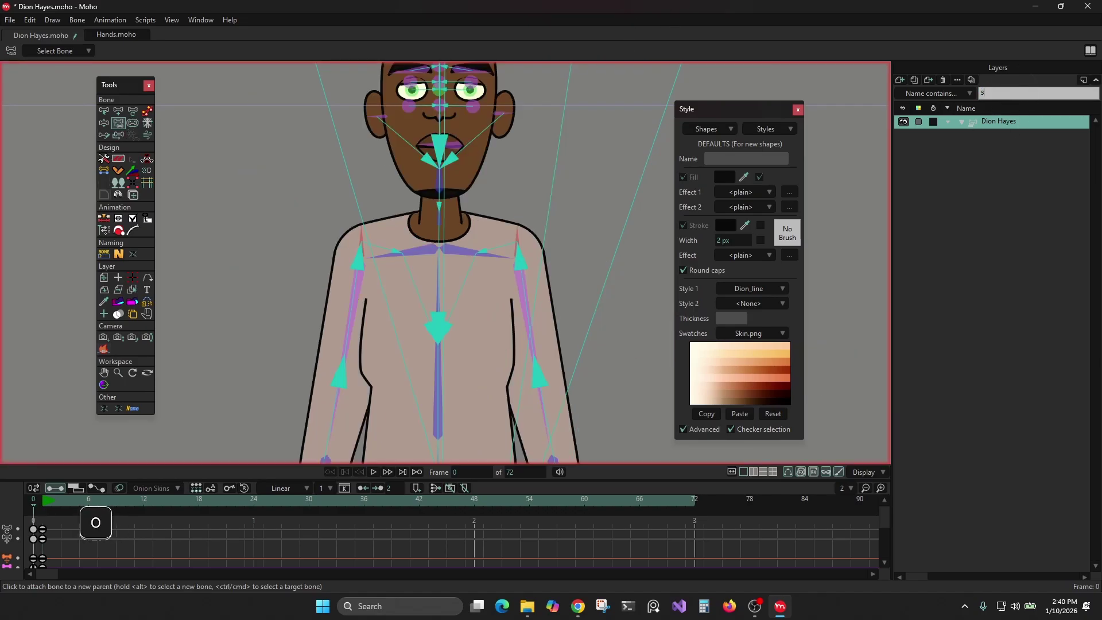
type("hould")
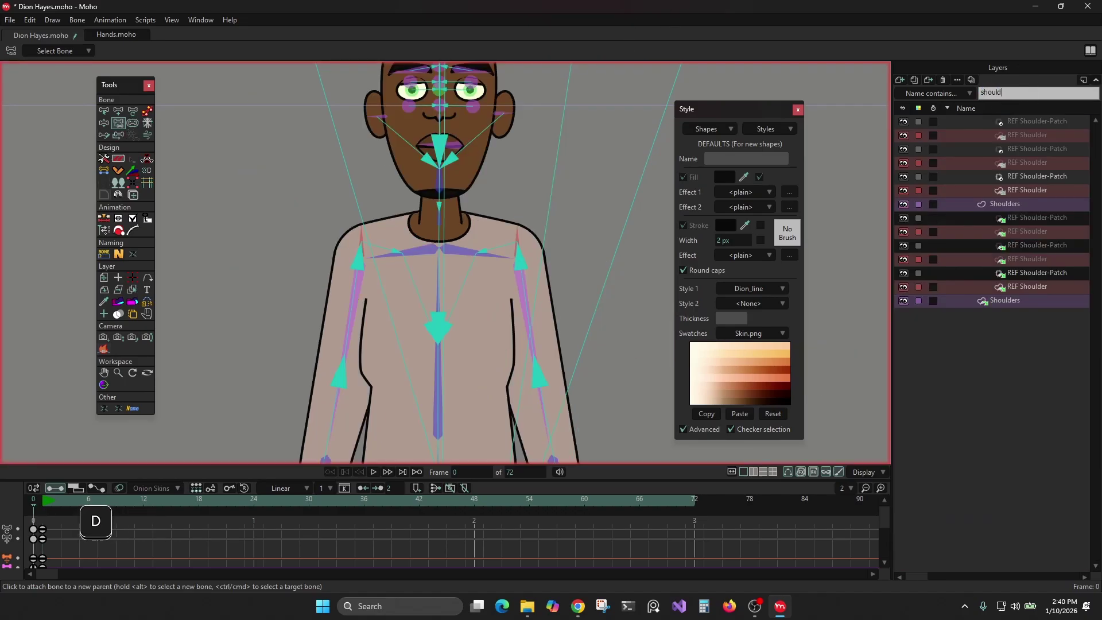
left_click(1043, 138)
left_click(1027, 163, "ctrl")
left_click(1026, 190, "ctrl")
right_click(1026, 189)
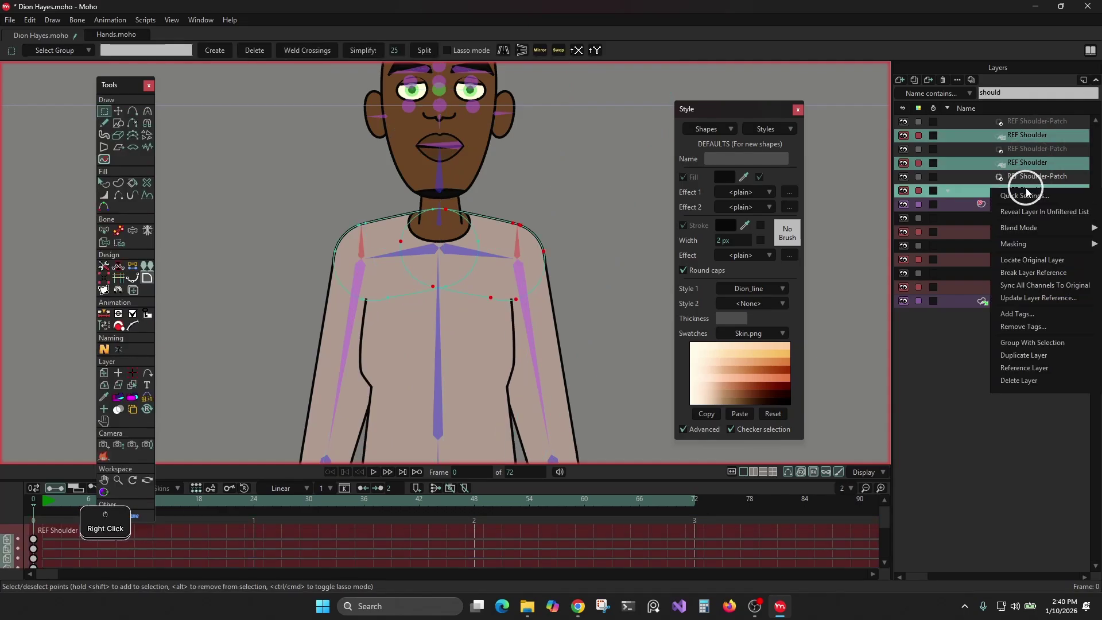
left_click(1022, 297)
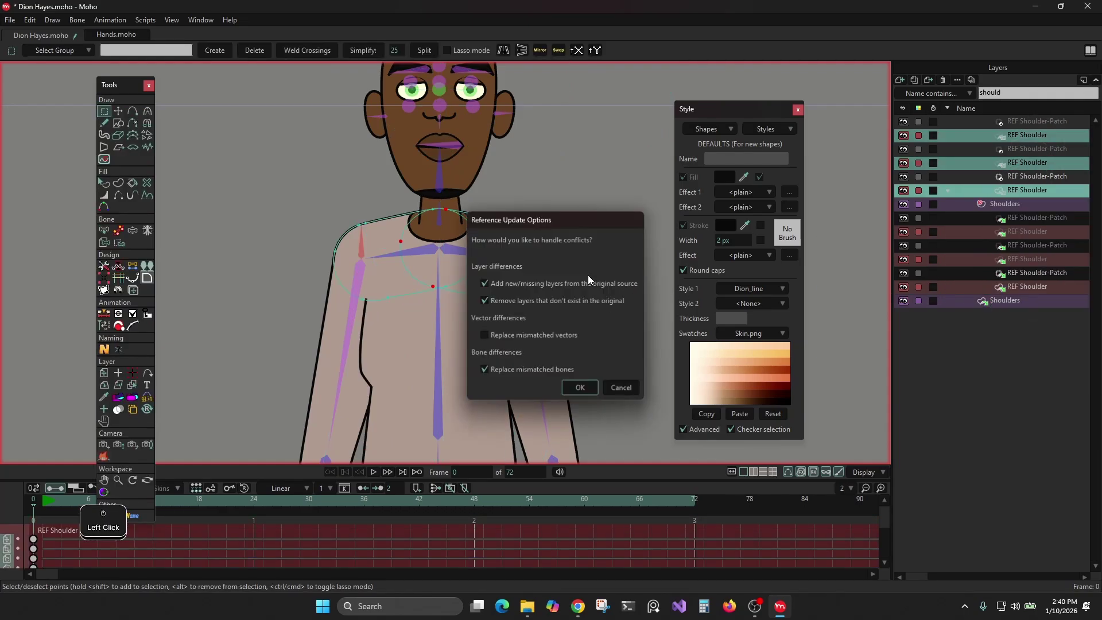
left_click(581, 388)
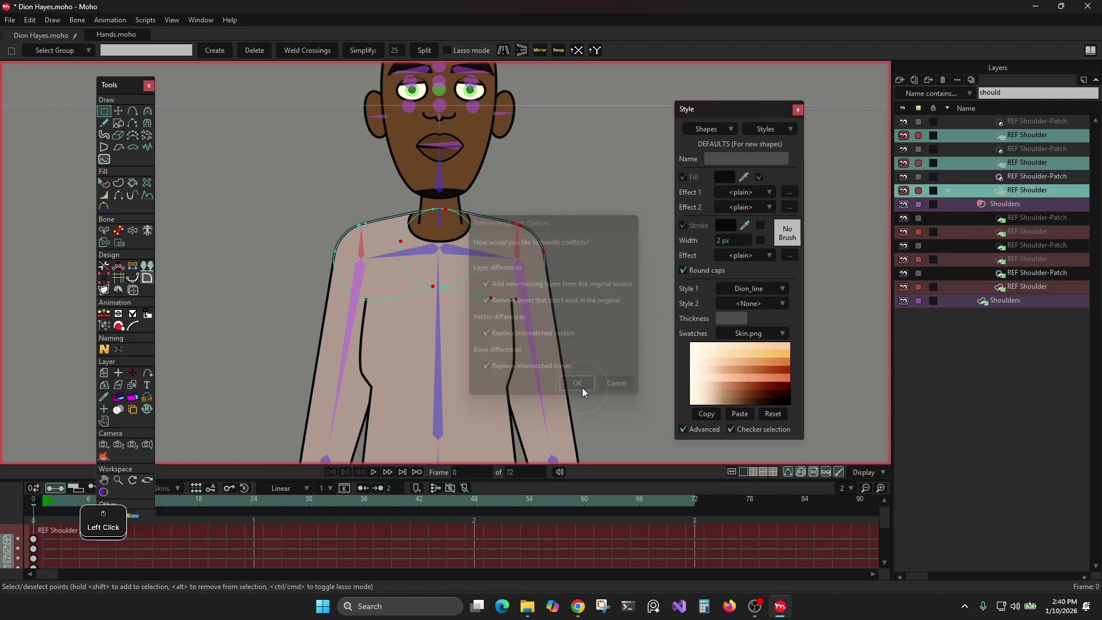
- Bind the three upper REF Shoulder-Patch layers to the upper torso bone and check the pose at frame 1
left_click(439, 299)
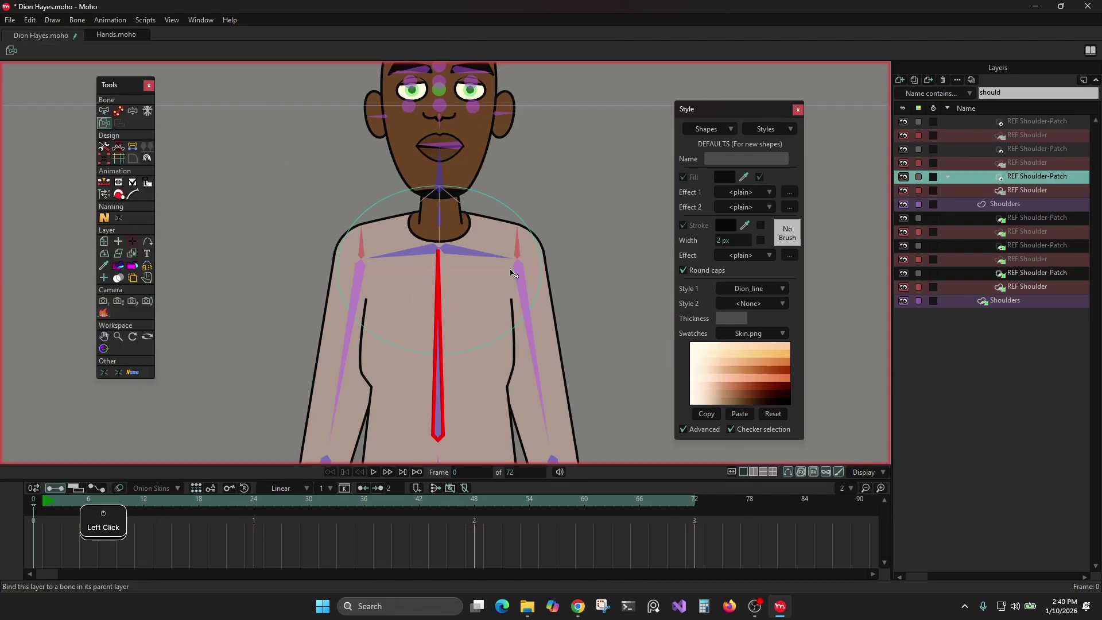
left_click(1027, 150)
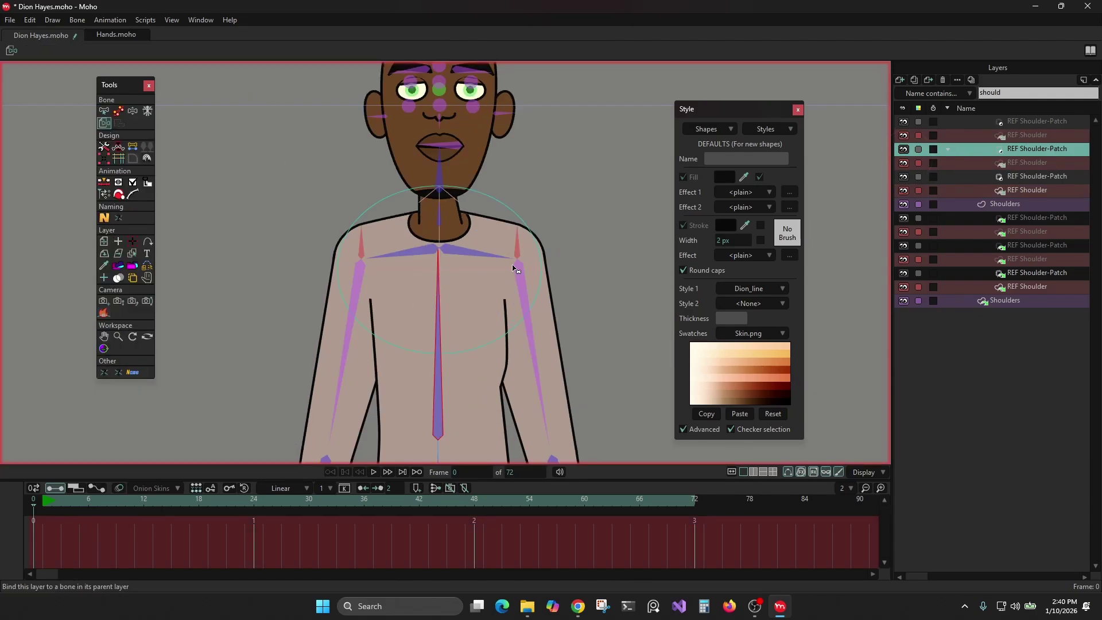
left_click(1007, 122)
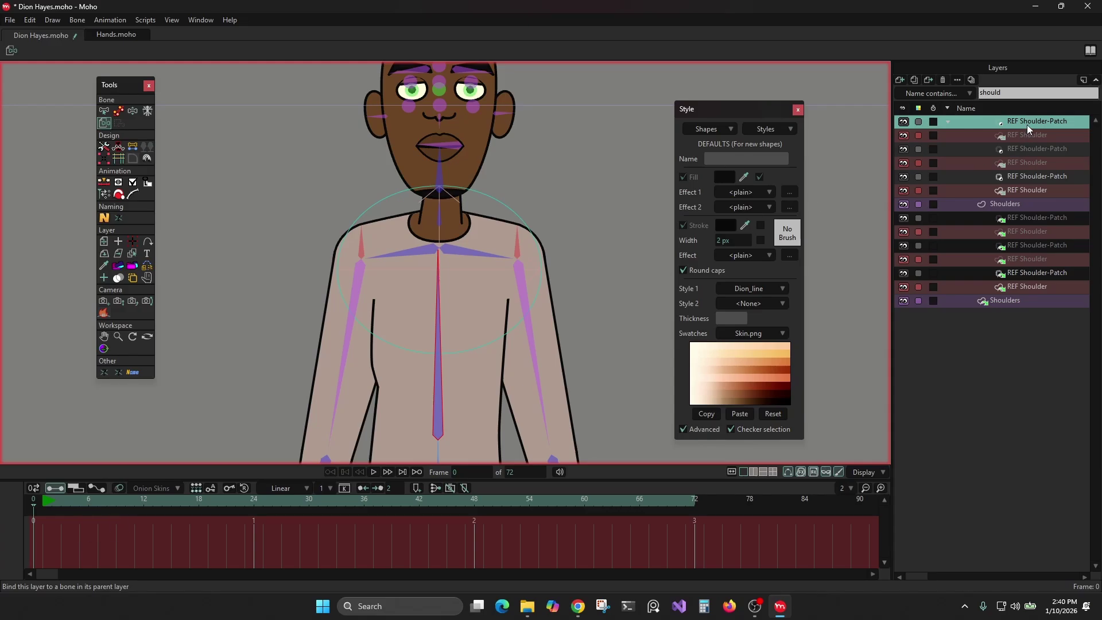
left_click(438, 287)
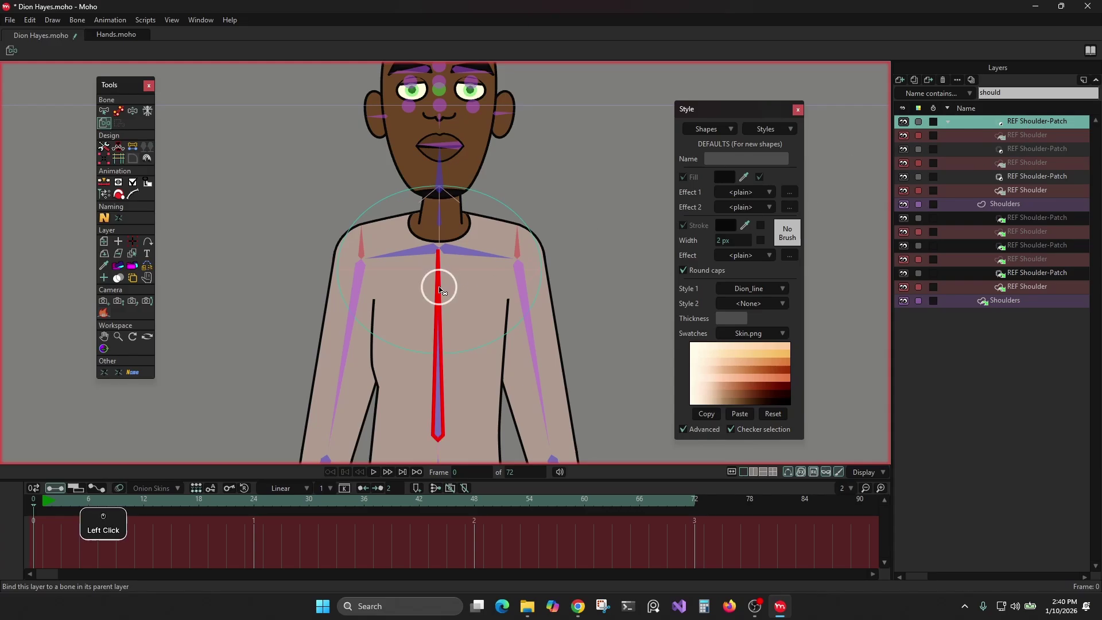
left_click(1010, 149)
left_click(437, 296)
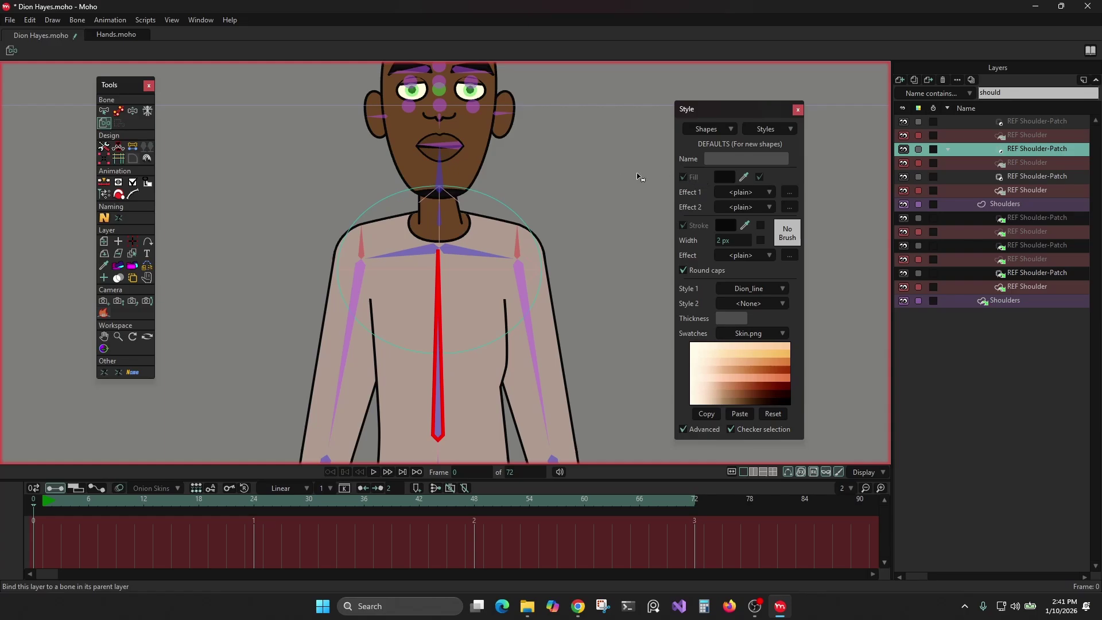
scroll(586, 185, "down", 2)
left_click(1033, 176)
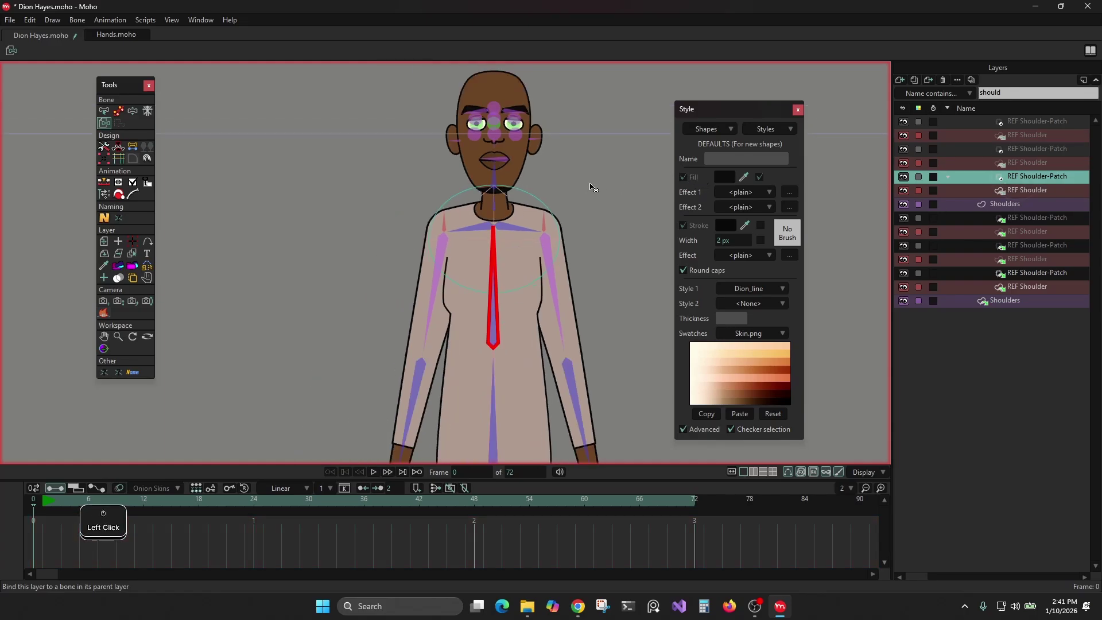
key("Right")
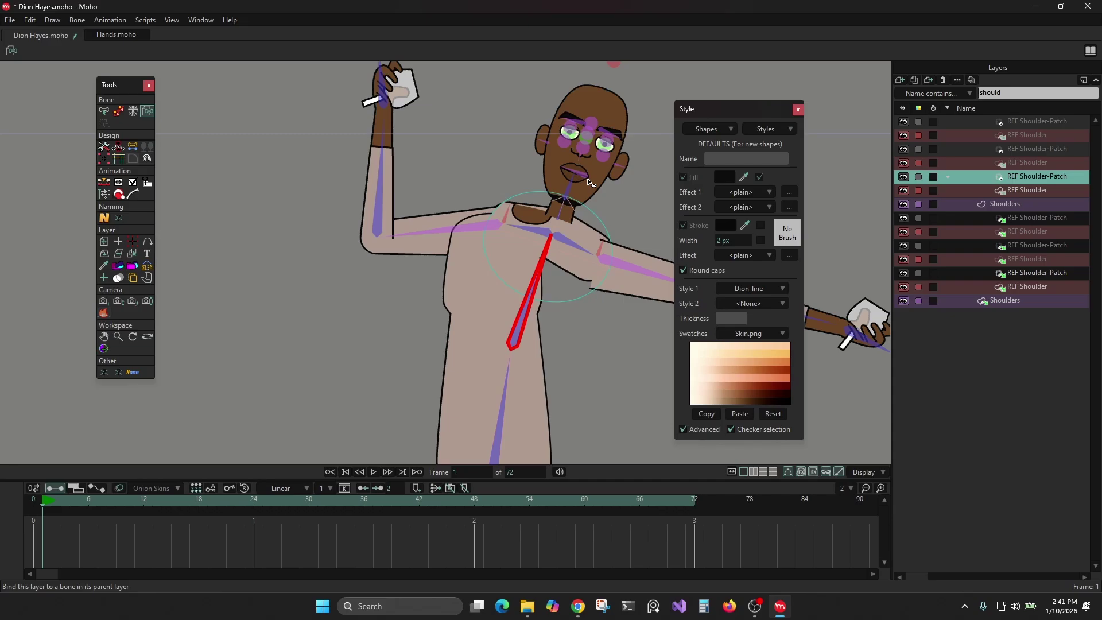
key("Left")
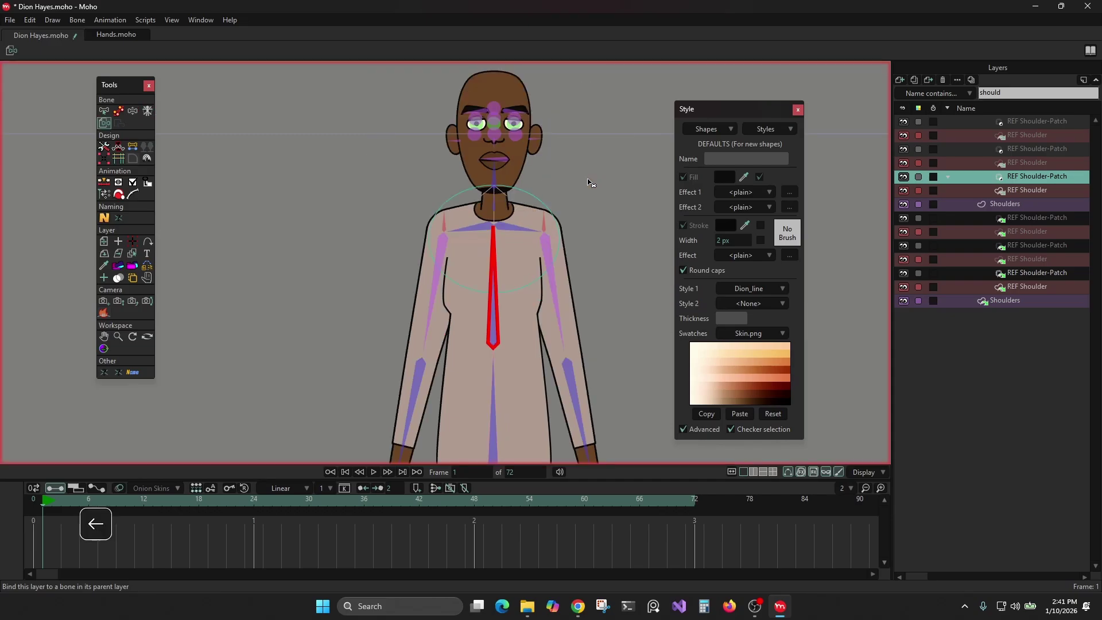
- Bind all points of the torso's vector layer to the lower torso bone with Bind Points
right_click(523, 343, "alt")
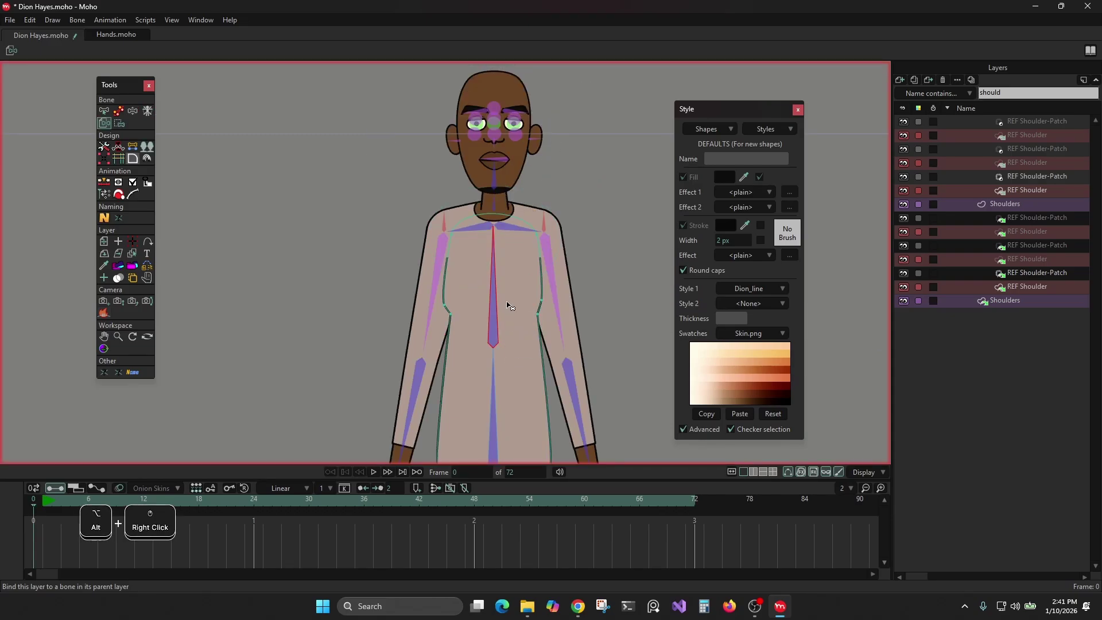
left_click_drag(509, 304, 495, 150)
left_click(120, 244)
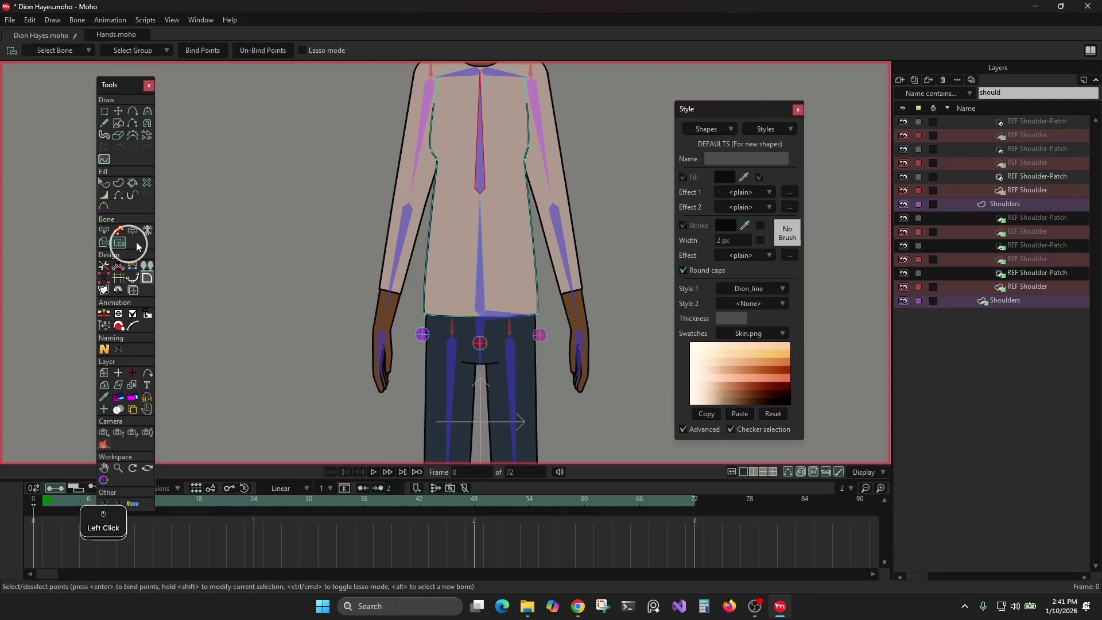
key("ctrl+a")
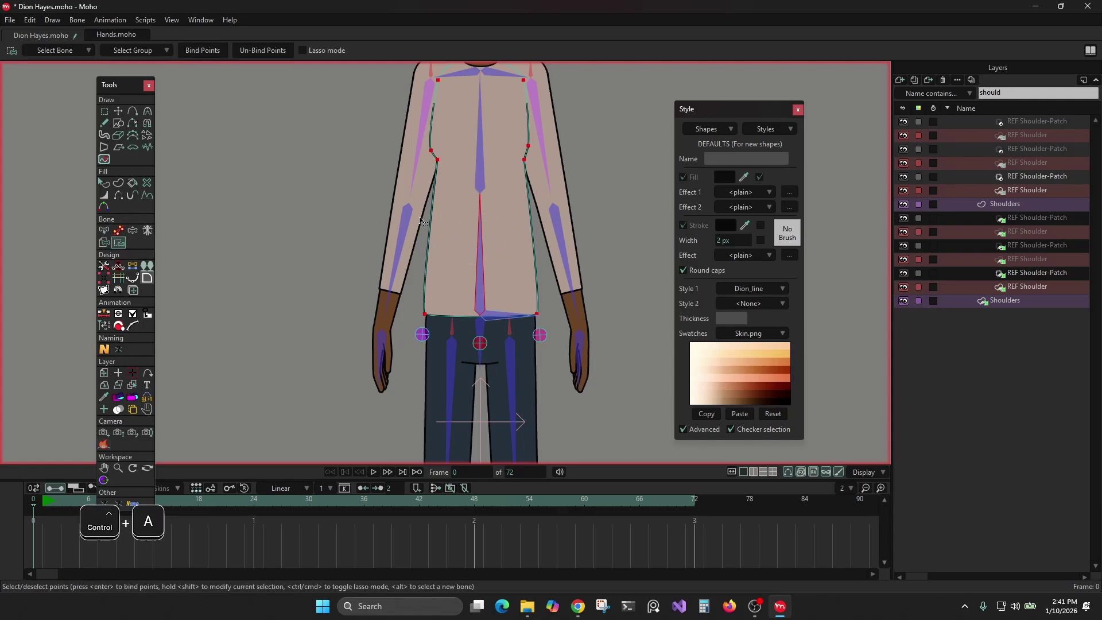
left_click(103, 111)
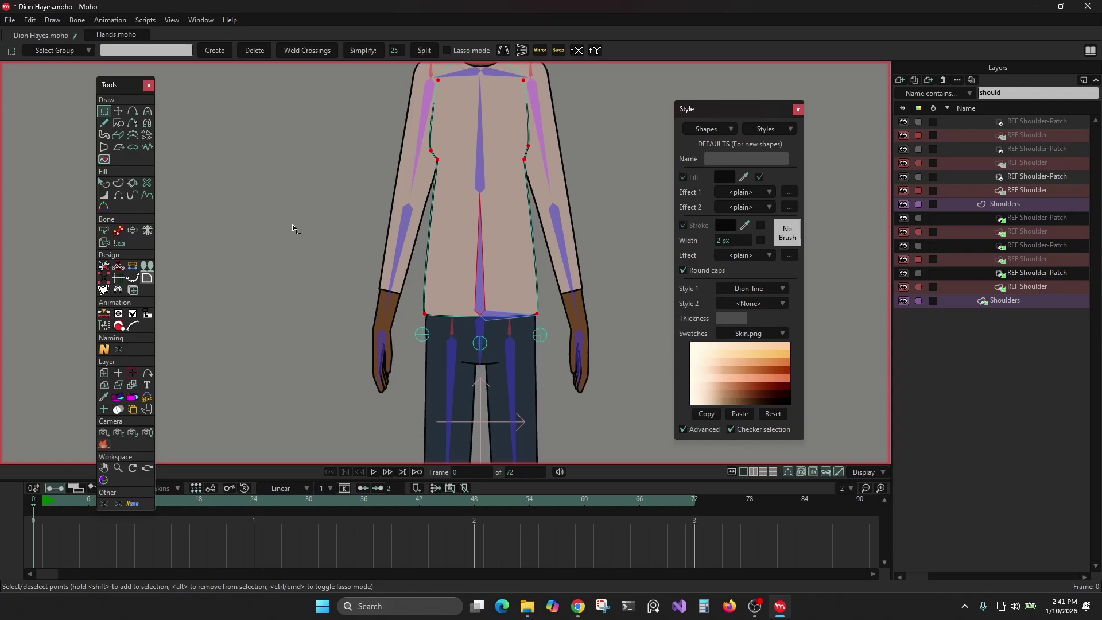
left_click(118, 243)
left_click_drag(373, 293, 369, 297)
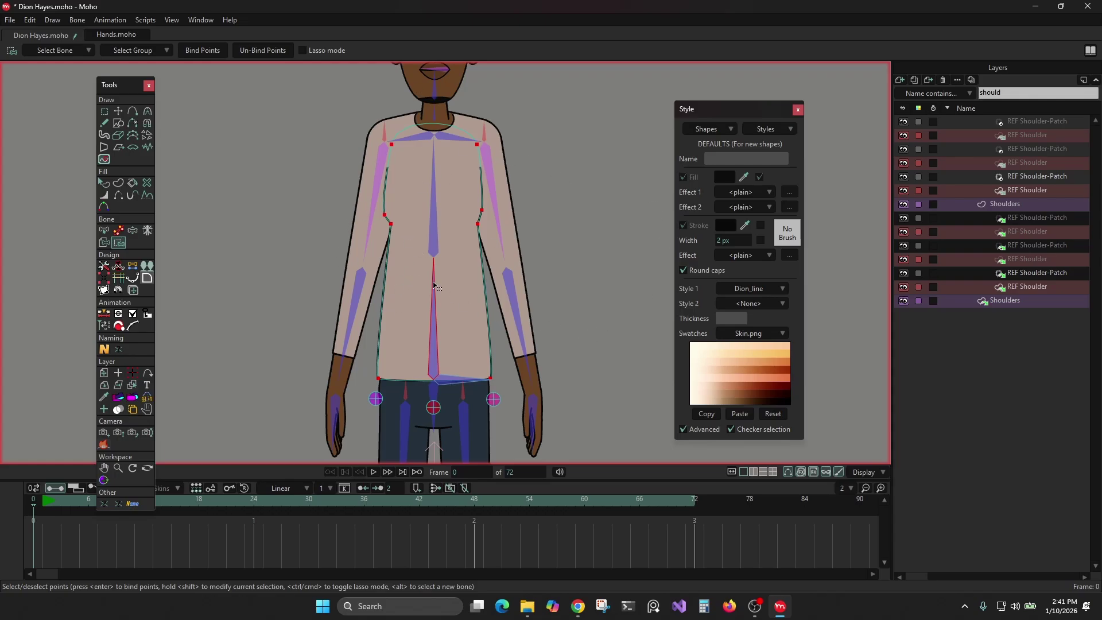
left_click(210, 50)
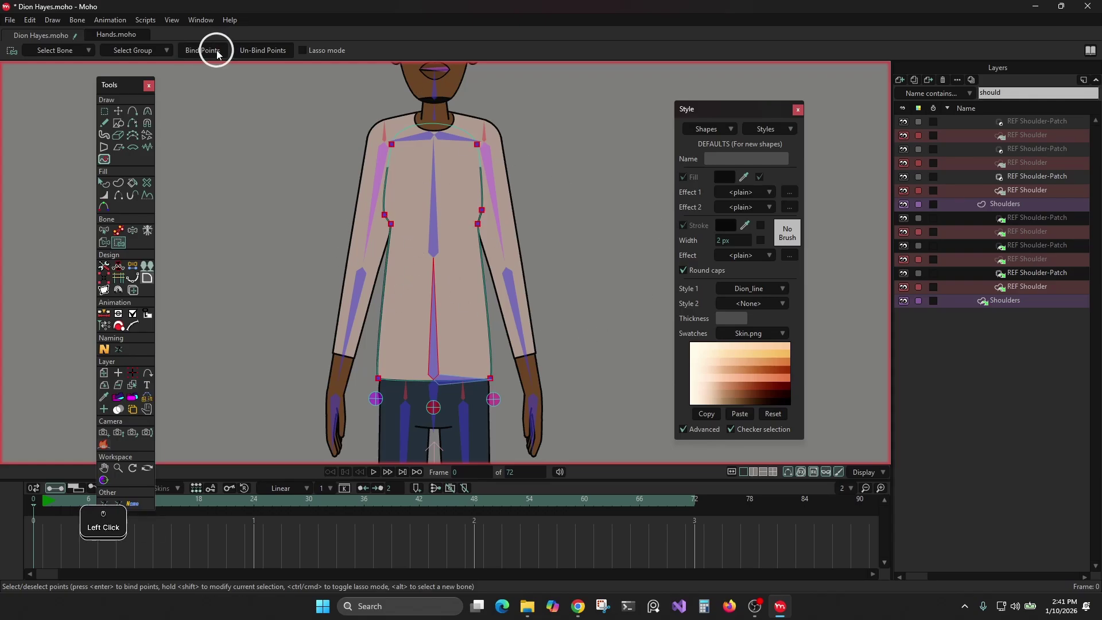
- Bind the torso layer's chest and waist points, excluding the hem points, to the upper torso bone
left_click(431, 192, "alt")
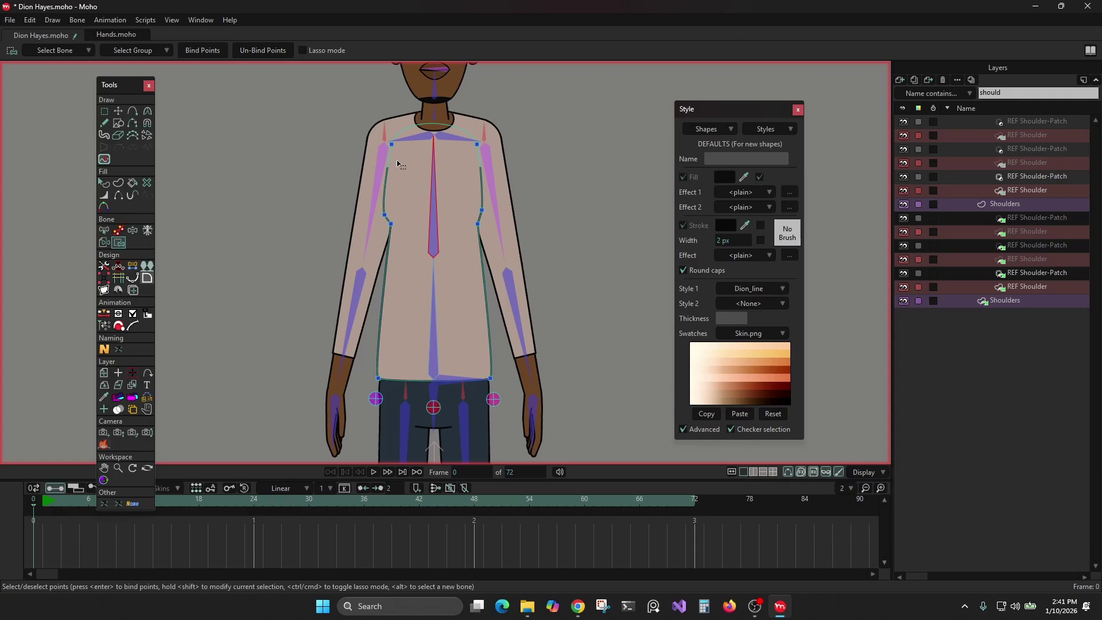
left_click_drag(345, 124, 542, 247)
left_click(212, 50)
- Filter the layers by "dio" and select the Dion Hayes bone layer
left_click(1012, 92)
type("dio")
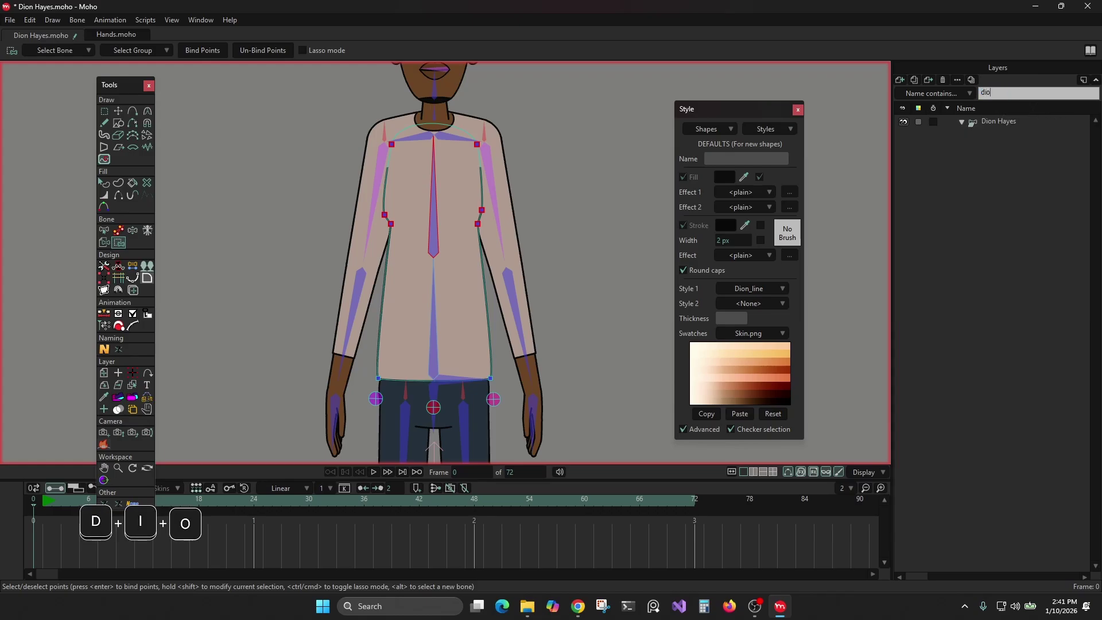
left_click(999, 119)
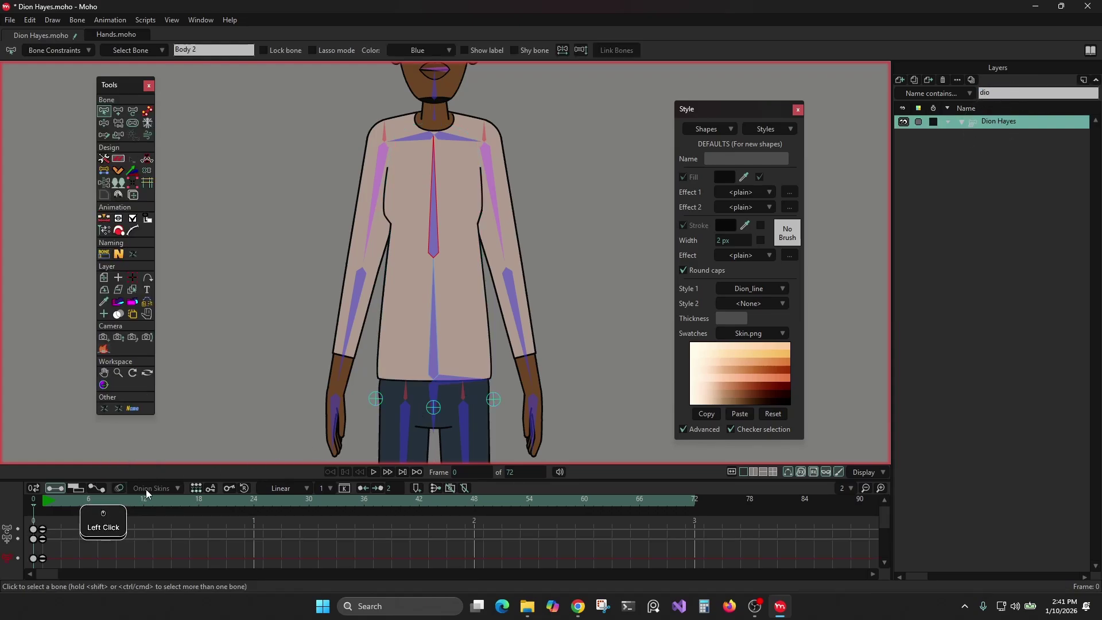
- Bind the collar layer at the base of the neck to the upper torso bone at frame 0
key("Right")
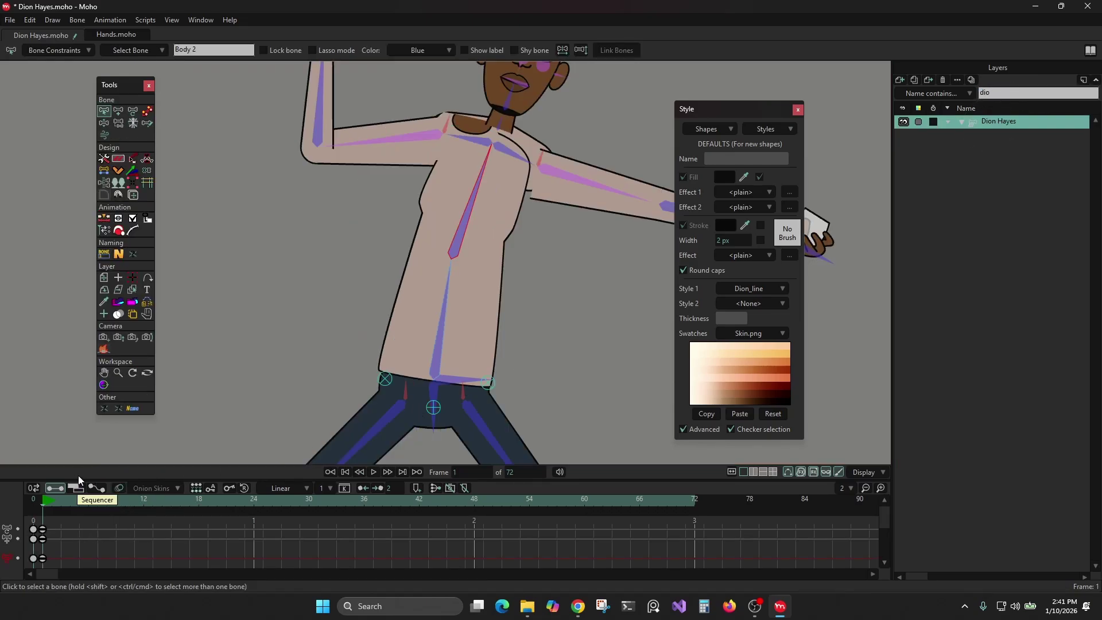
key("Left")
scroll(209, 383, "up", 3)
left_click_drag(442, 180, 419, 294)
right_click(483, 152, "alt")
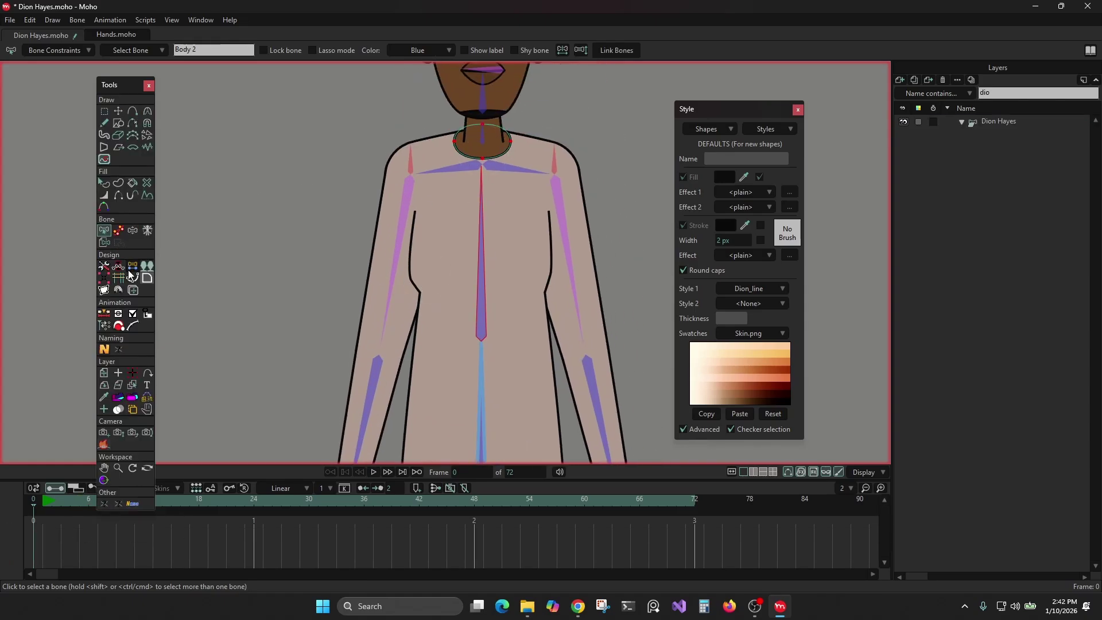
left_click(108, 244)
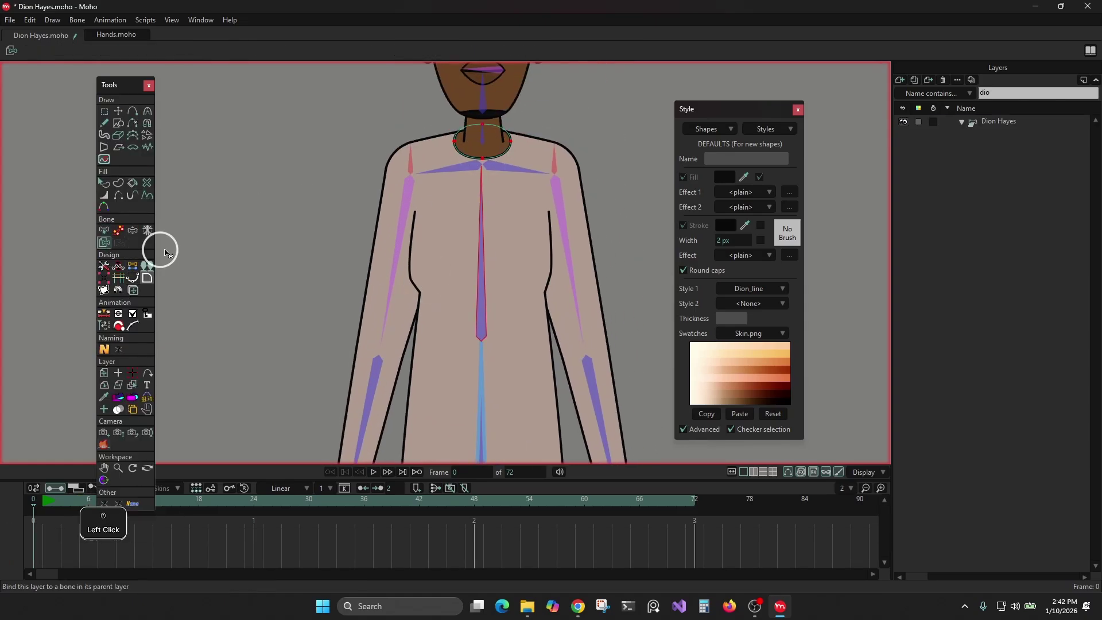
left_click(479, 222)
- Test the collar binding at frame 1 by rotating the Dion Hayes upper torso bone back to nearly upright
key("Right")
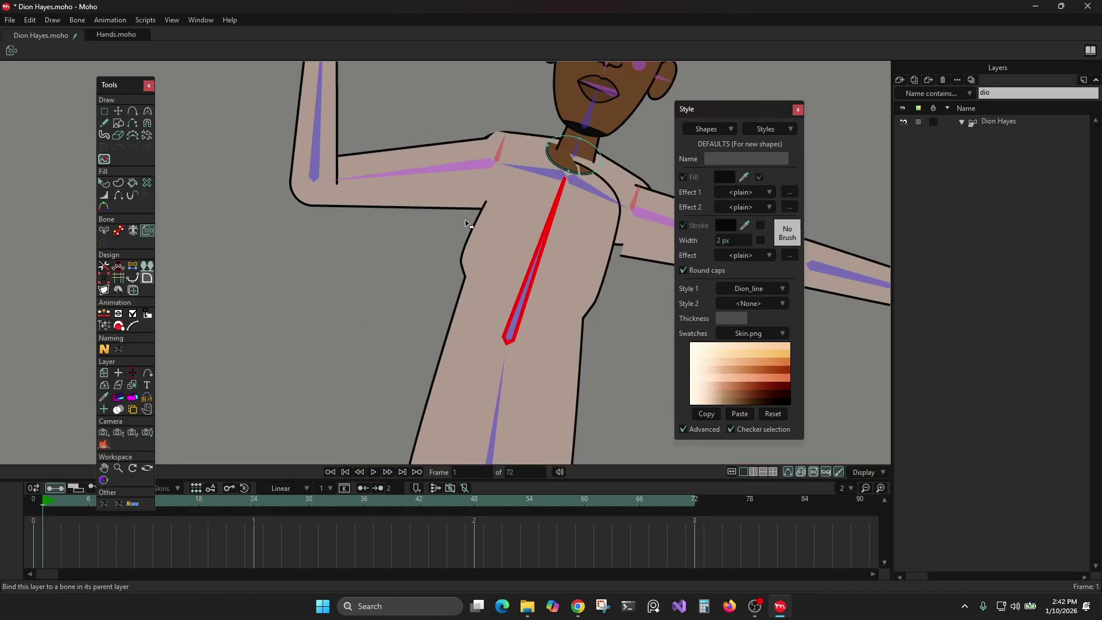
left_click_drag(463, 185, 436, 209)
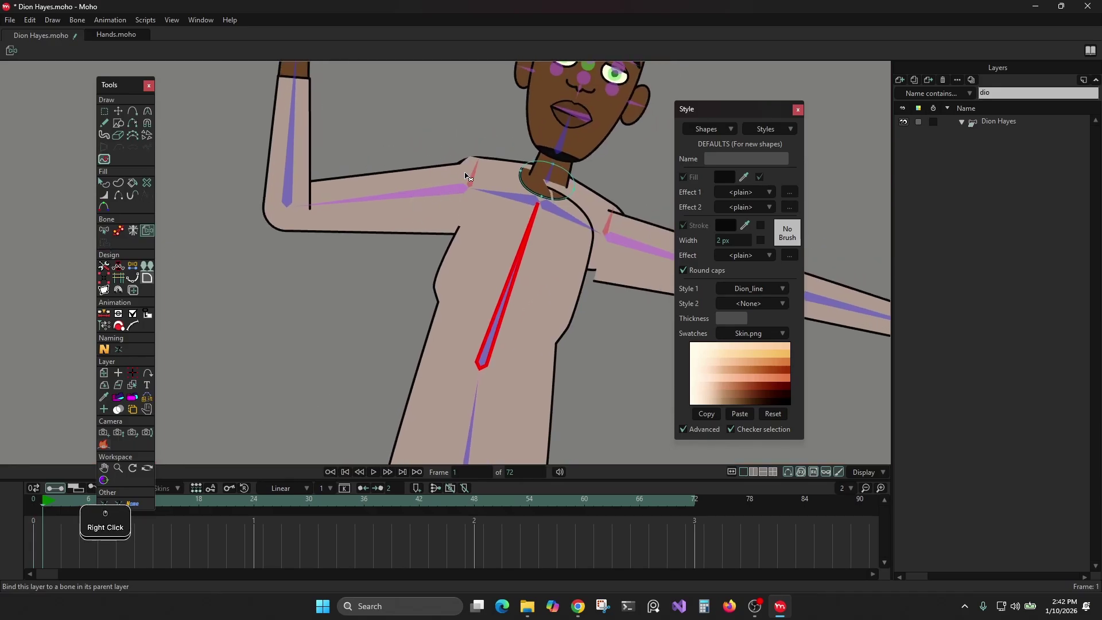
right_click(483, 162, "alt")
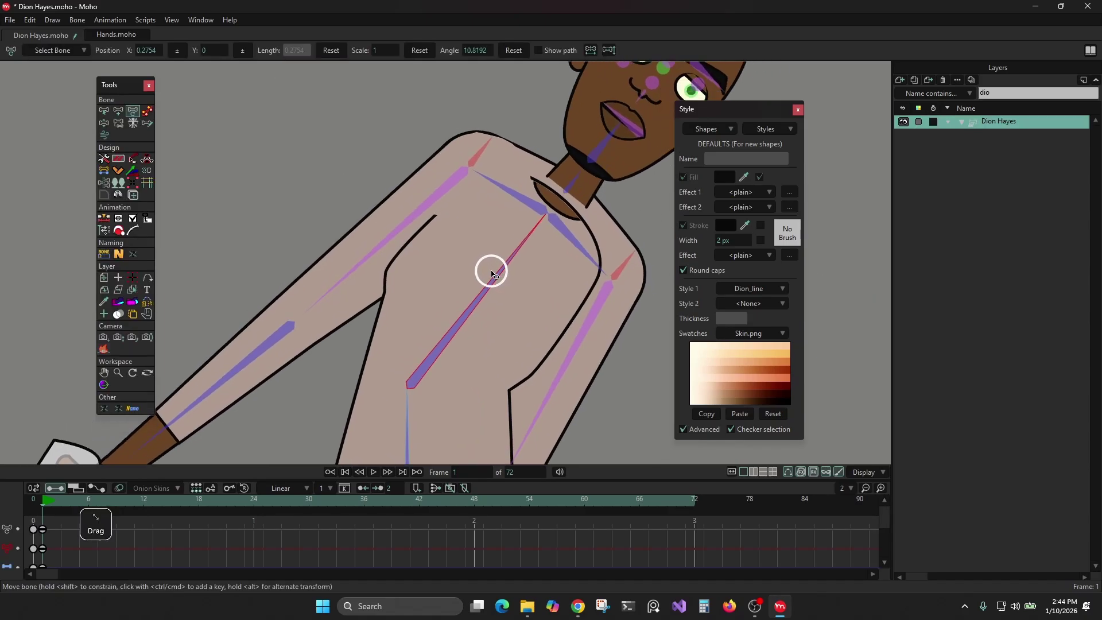
left_click_drag(489, 268, 407, 235)
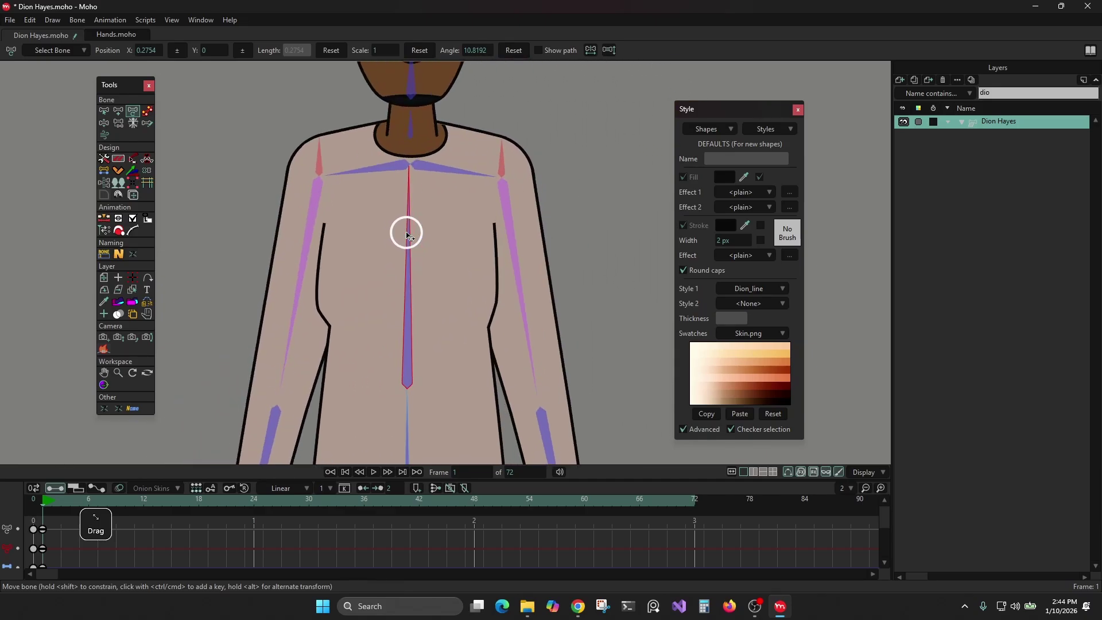
- Filter the layers by "should", compare the three upper REF Shoulder layers and select the lowest of those three
left_click(996, 93)
type("should")
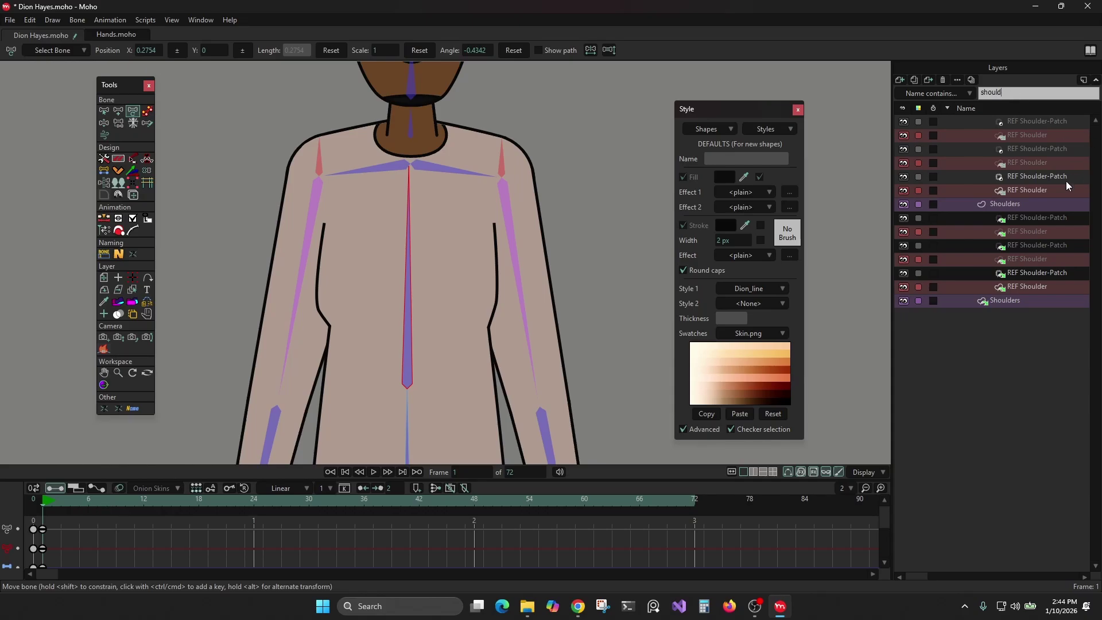
left_click(1019, 188)
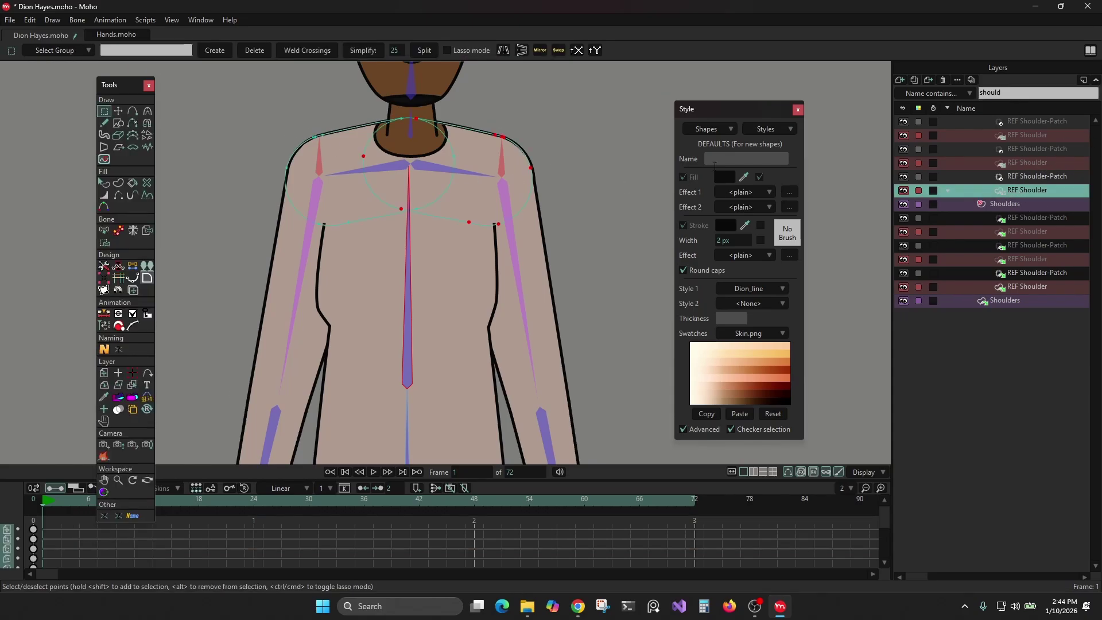
left_click(1020, 164)
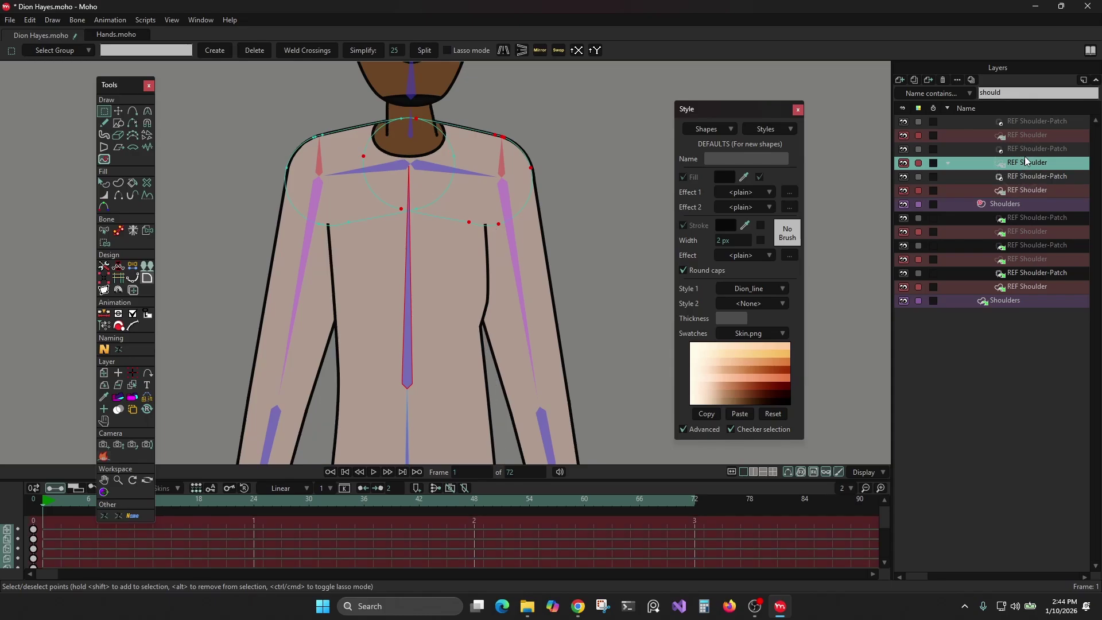
left_click(1027, 136)
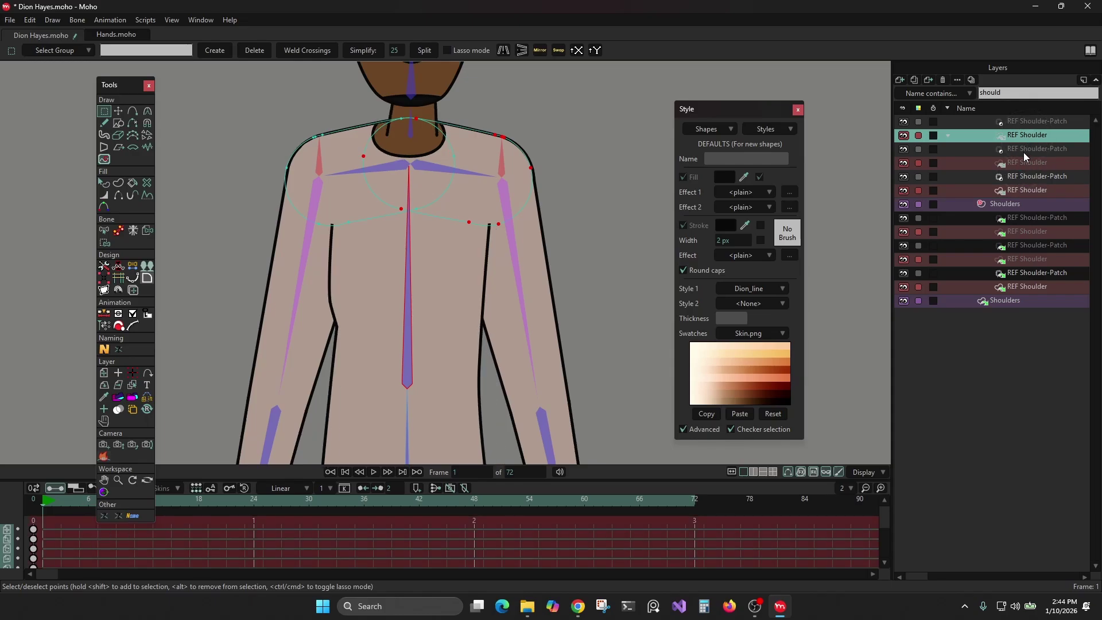
left_click(1021, 163)
left_click(1021, 191)
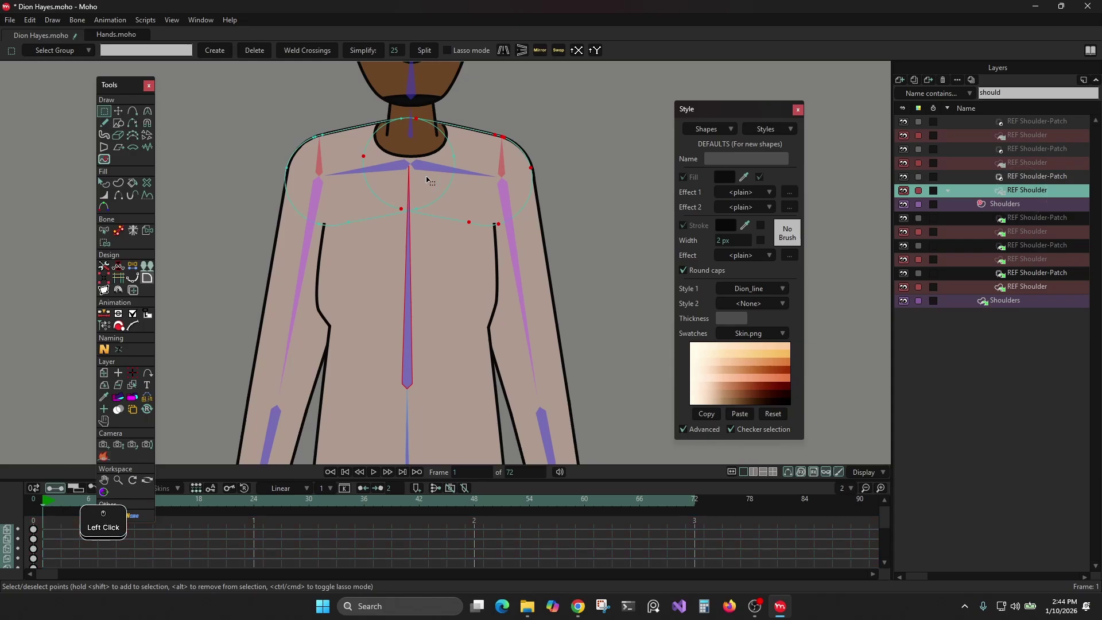
- Bind the REF Shoulder layer's left-hand shape to the left clavicle bone and its outer points to the small left shoulder bone with Bind Points
left_click(104, 245)
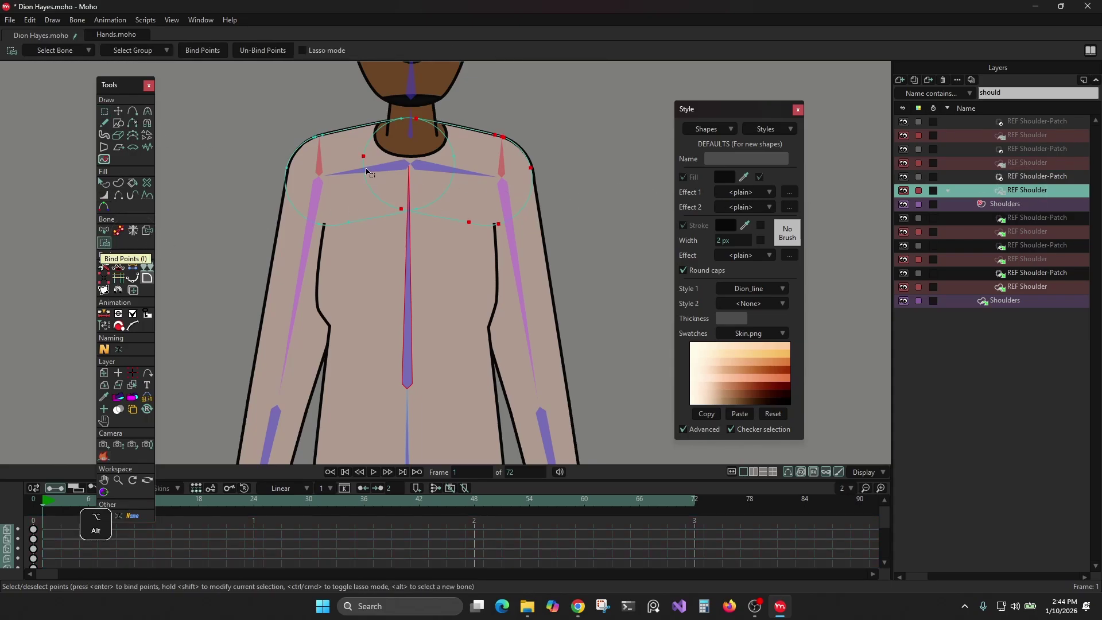
left_click(319, 164, "alt")
left_click_drag(253, 102, 336, 265)
left_click(204, 51)
left_click(387, 165, "alt")
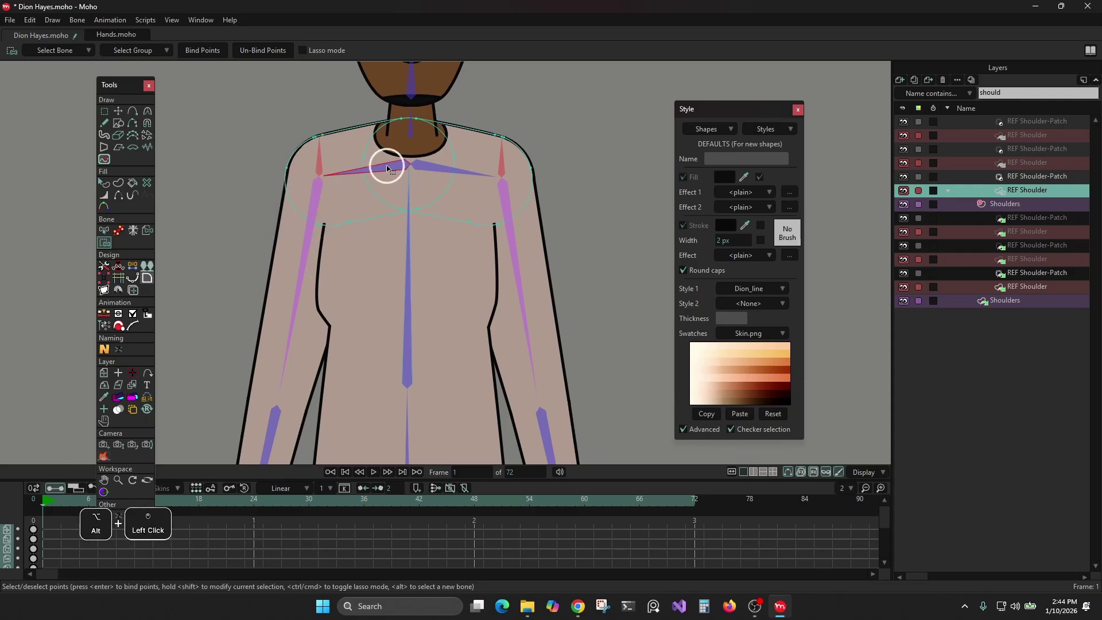
left_click(349, 128, "shift")
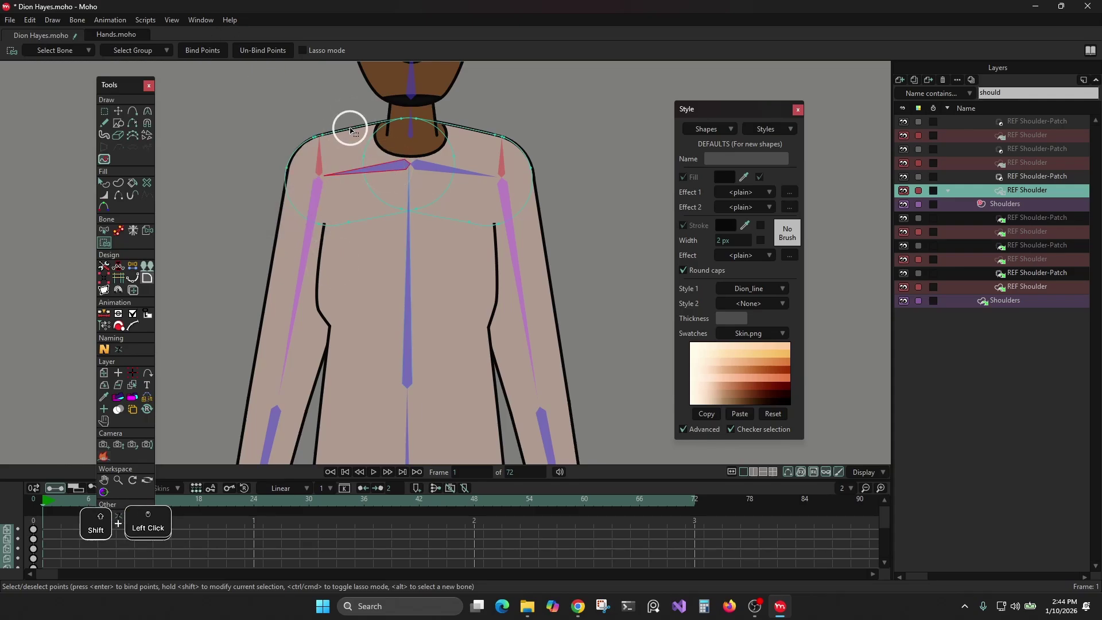
left_click(196, 53)
left_click(326, 157, "alt")
left_click(319, 154, "alt")
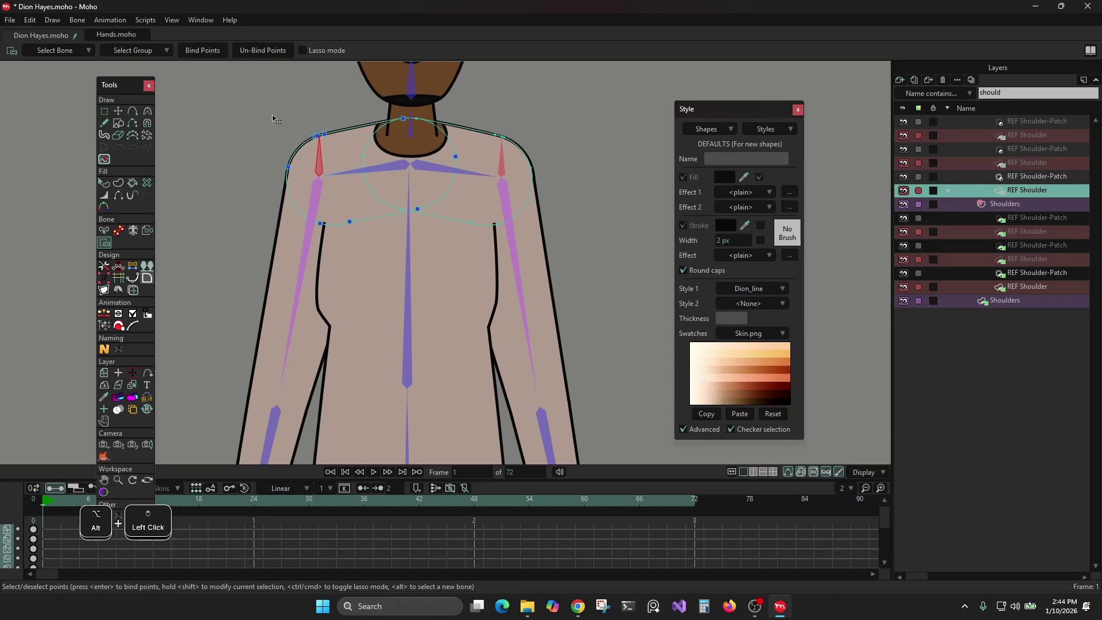
left_click_drag(266, 105, 330, 256)
left_click(202, 51)
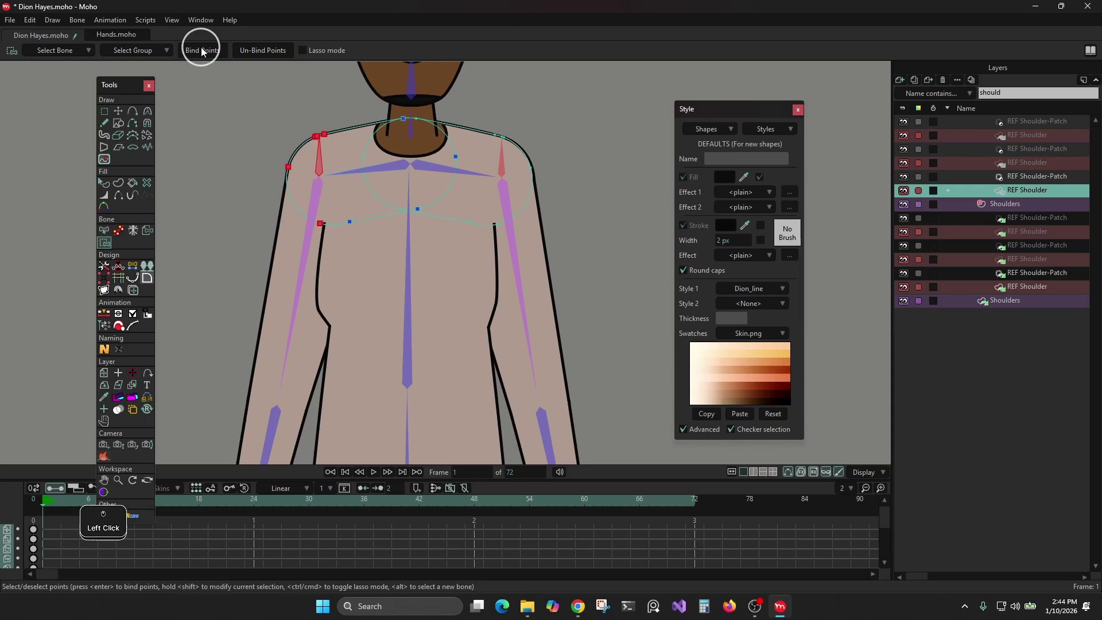
- Bind the REF Shoulder layer's right-hand shape to the right clavicle bone and its outer points to the small right shoulder bone
left_click(473, 173, "alt")
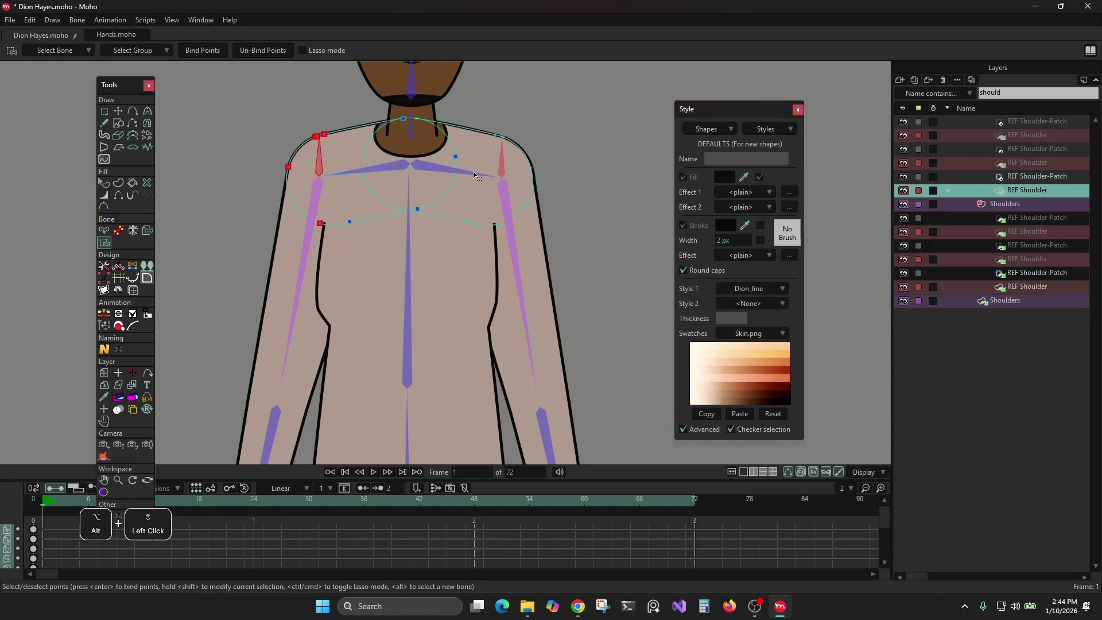
left_click(476, 130, "shift")
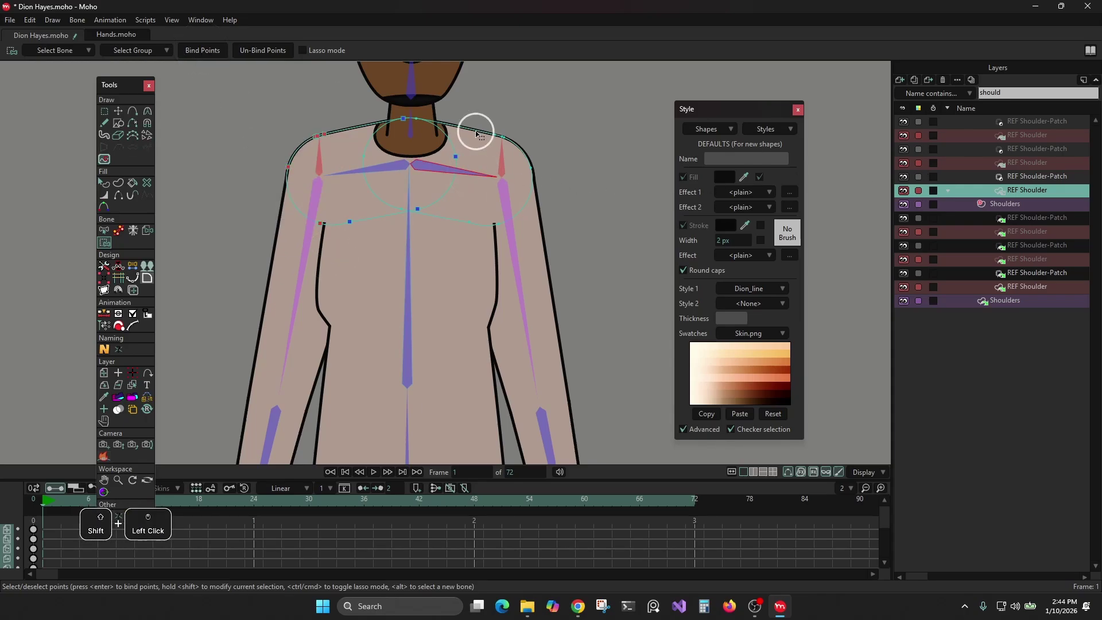
left_click(202, 51)
left_click(501, 160, "alt")
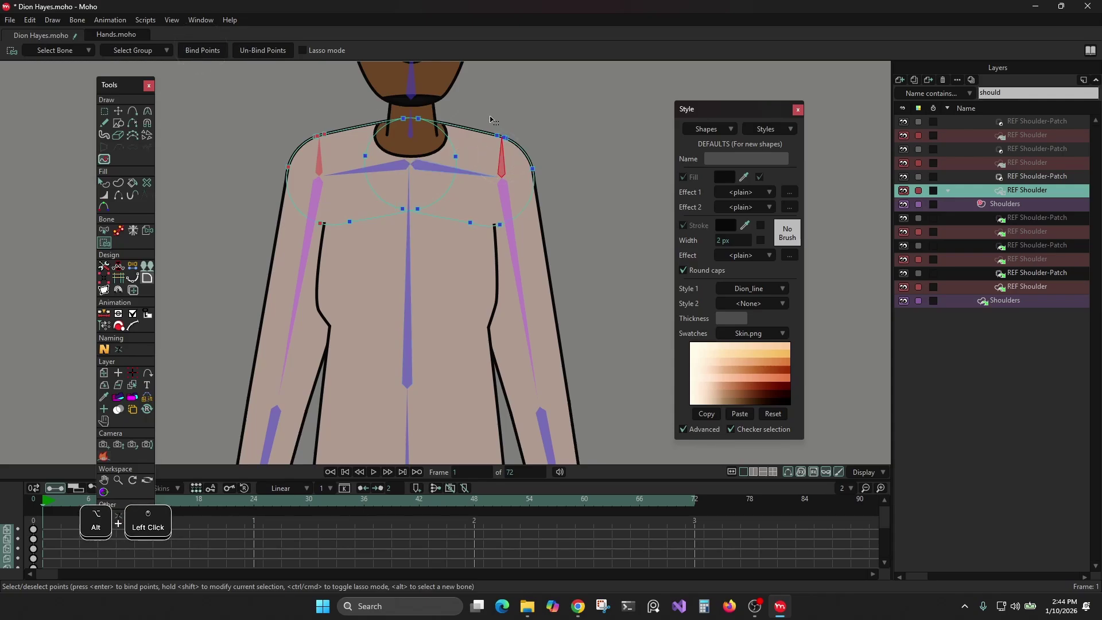
left_click_drag(488, 115, 555, 257)
left_click(207, 50)
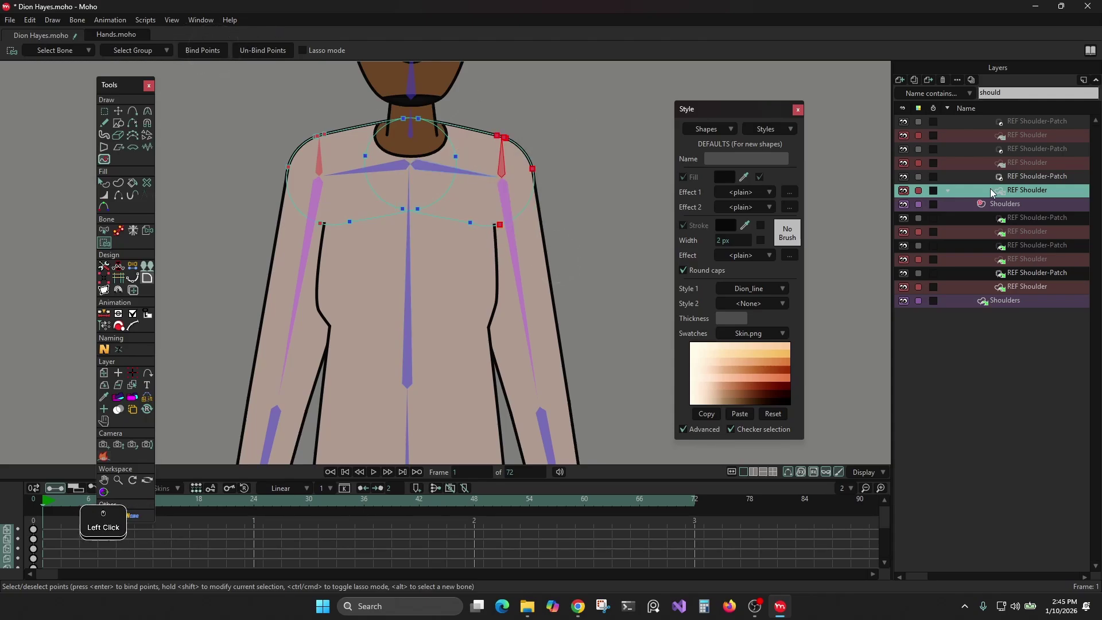
- Update the middle REF Shoulder layer's reference and bind the top REF Shoulder layer's left outer points to the small left shoulder bone
right_click(1020, 164)
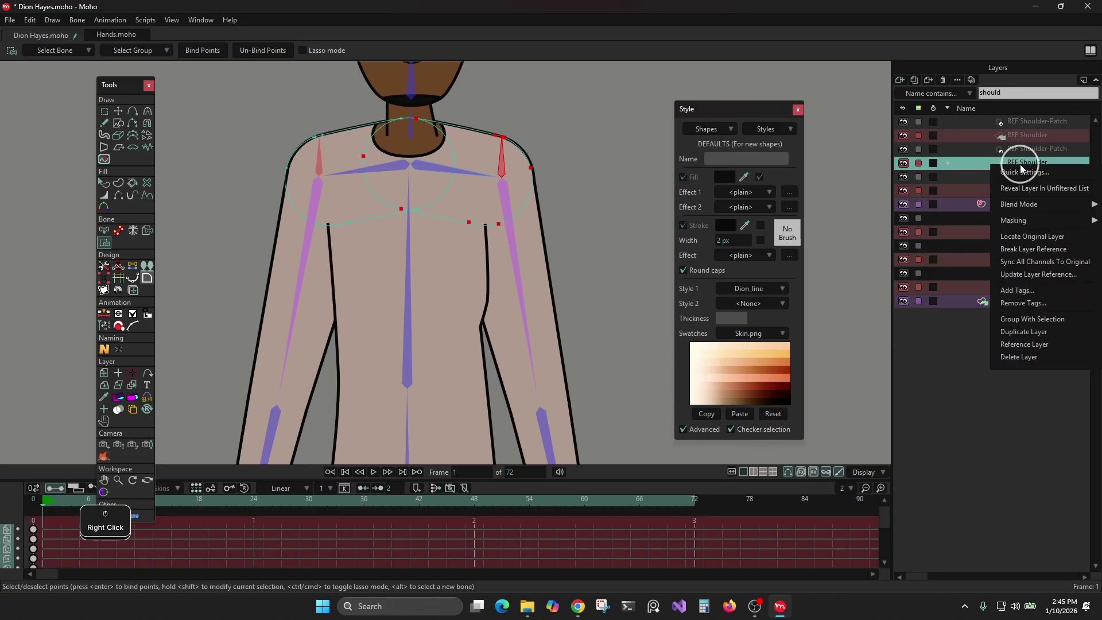
left_click(1027, 273)
left_click(1013, 137)
left_click(319, 161, "alt")
left_click_drag(272, 114, 338, 252)
left_click(213, 52)
left_click(1018, 163)
left_click(448, 169, "alt")
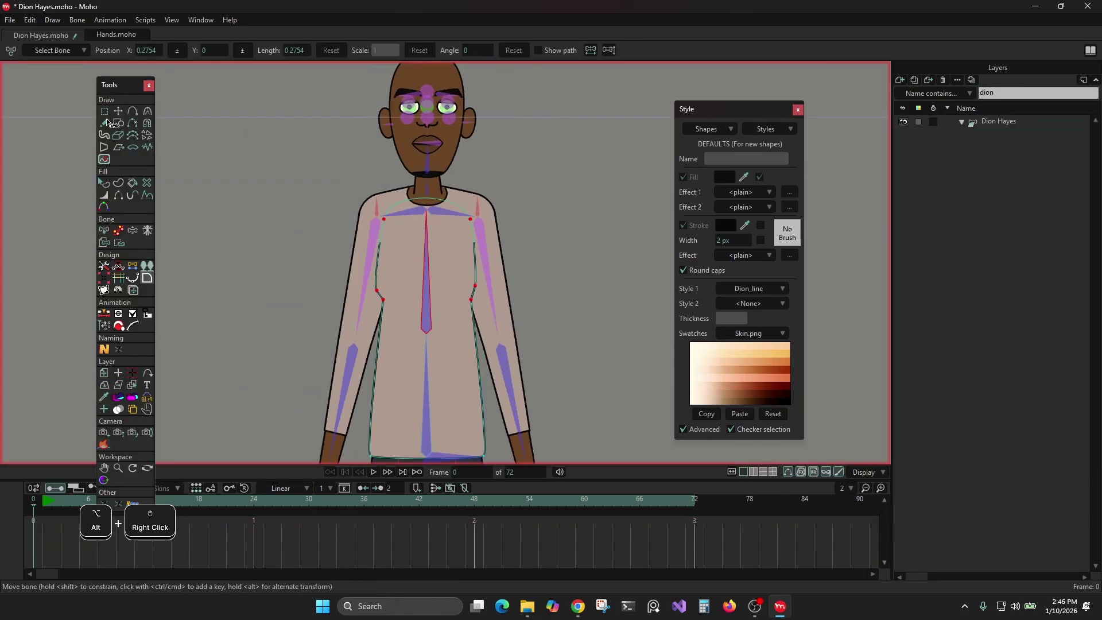
- Filter the layers by "dion" and select the Dion Hayes bone layer
left_click(132, 110)
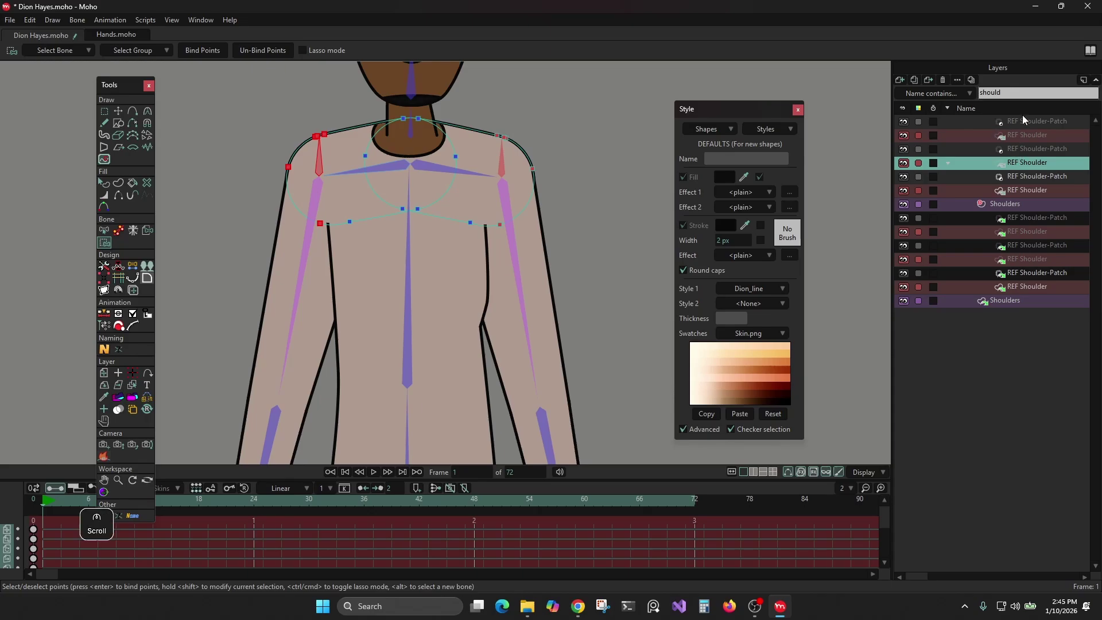
left_click(1013, 91)
key("ctrl+a")
type("dion")
key("Return")
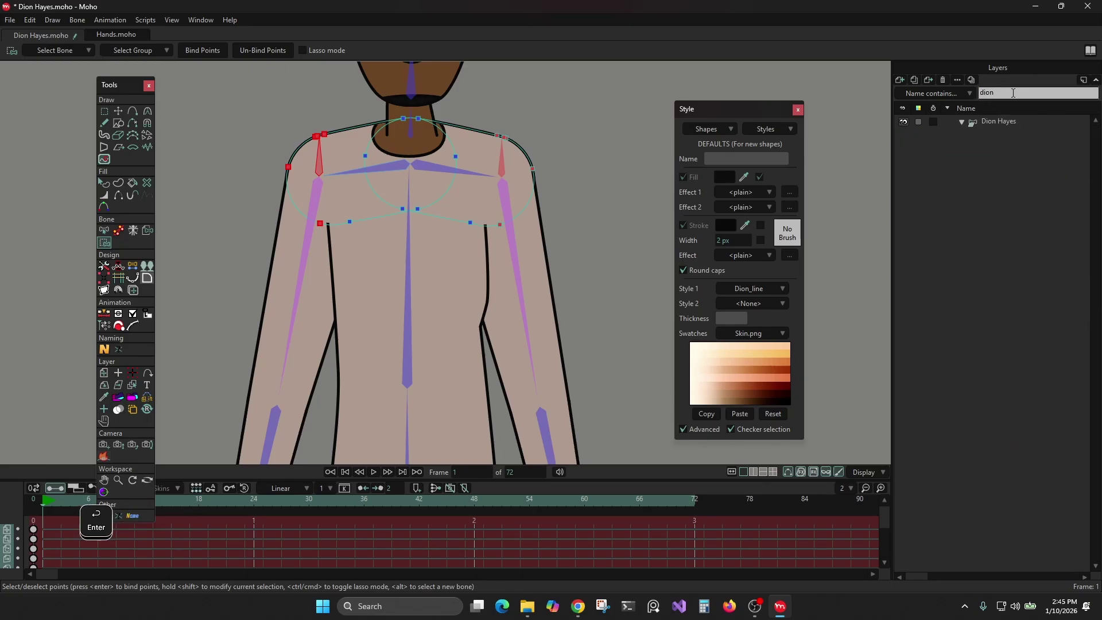
left_click(973, 124)
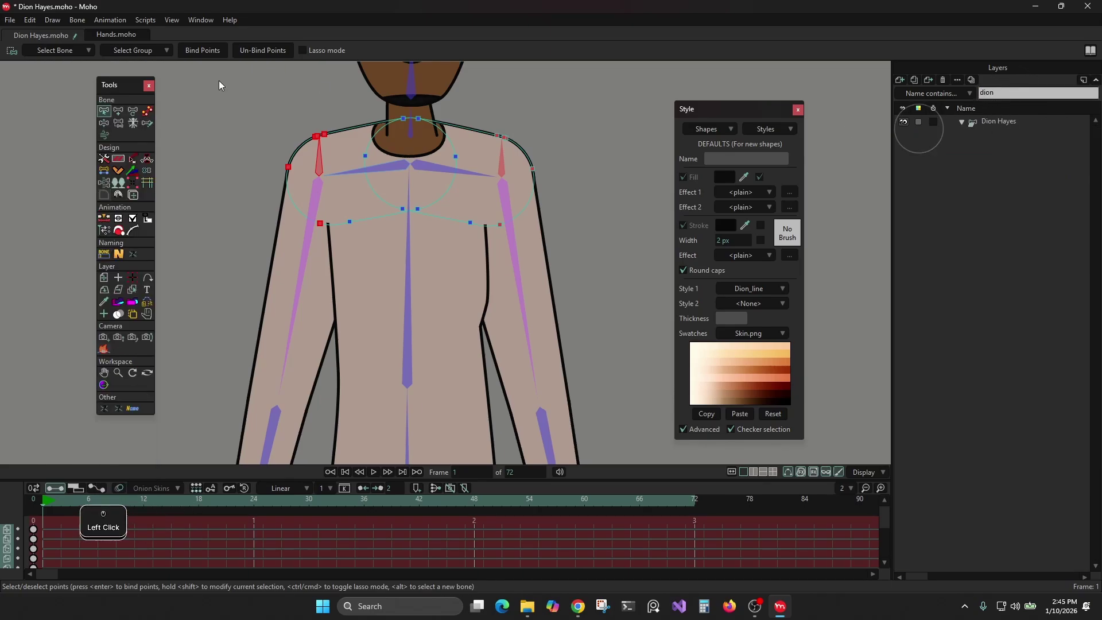
- Pose the upper torso bone at frame 1 with Transform Bone and compare the shoulders with frame 0
left_click(132, 112)
key("Left")
key("Right")
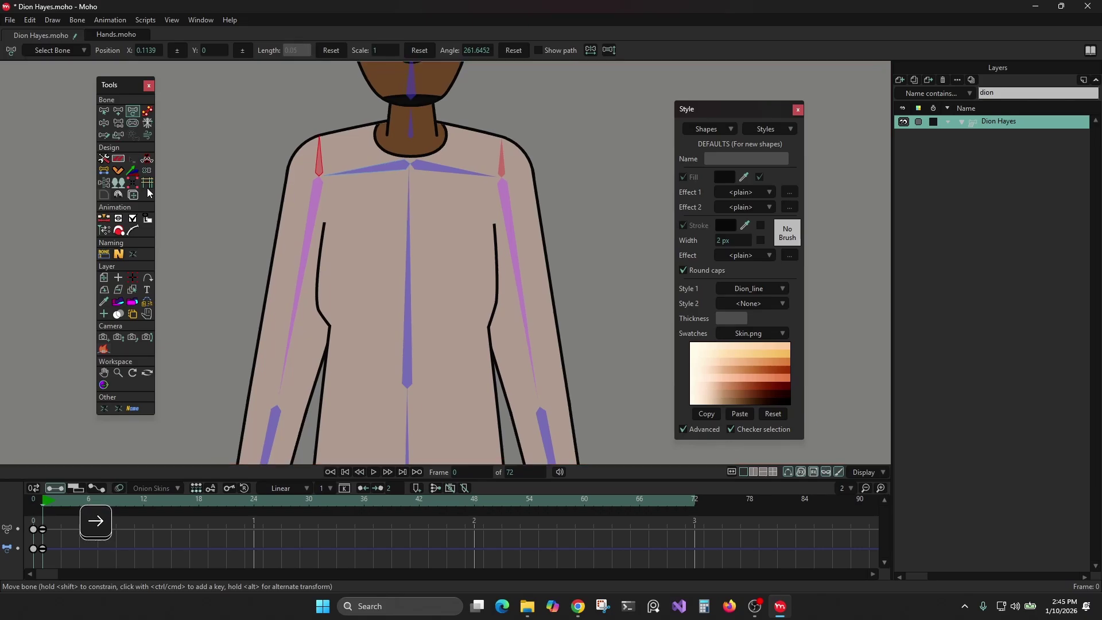
key("Left")
key("Right")
left_click_drag(420, 220, 413, 251)
scroll(452, 256, "down", 4)
scroll(483, 312, "up", 4)
key("Left")
- Add a point on each side edge of the torso shape, just below the waist, with Add Point
right_click(401, 398, "alt")
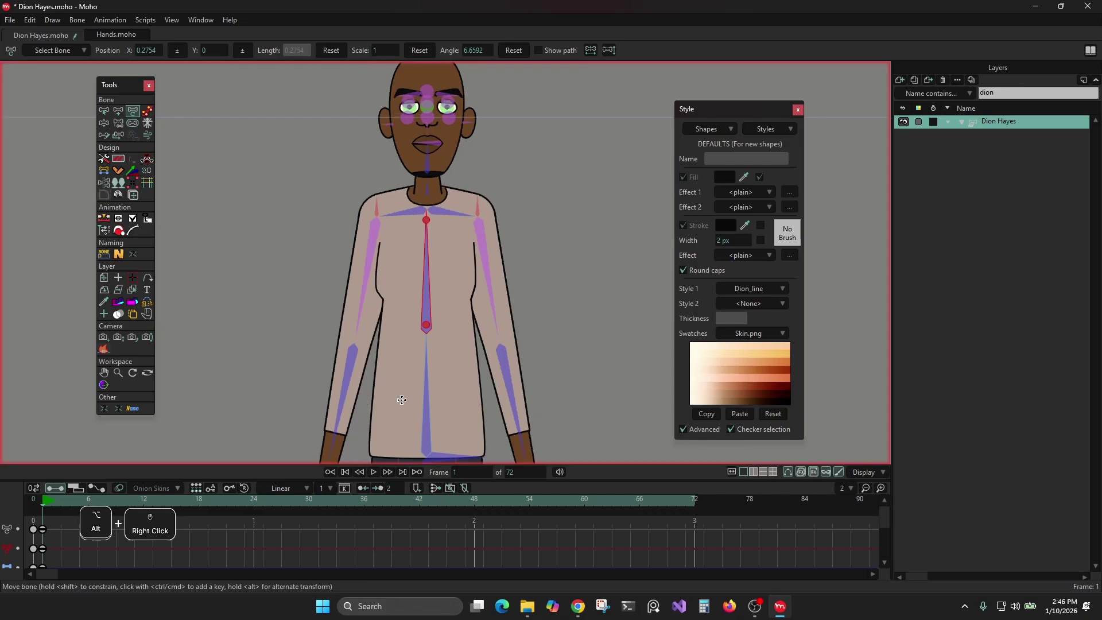
left_click(105, 110)
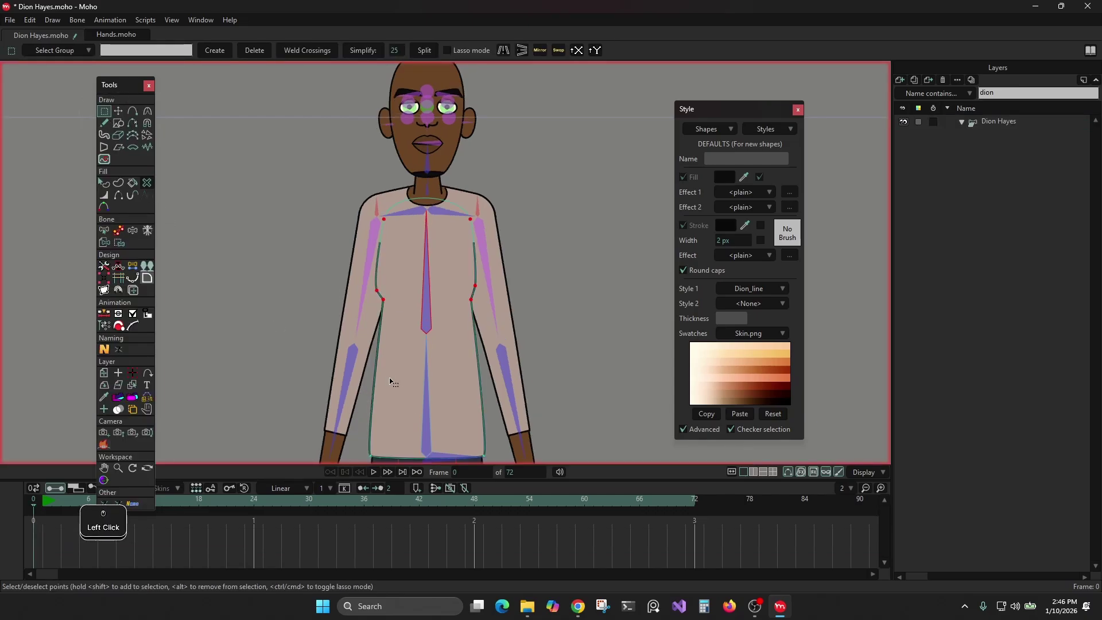
scroll(388, 350, "down", 3)
left_click_drag(381, 315, 447, 406)
scroll(394, 350, "up", 3)
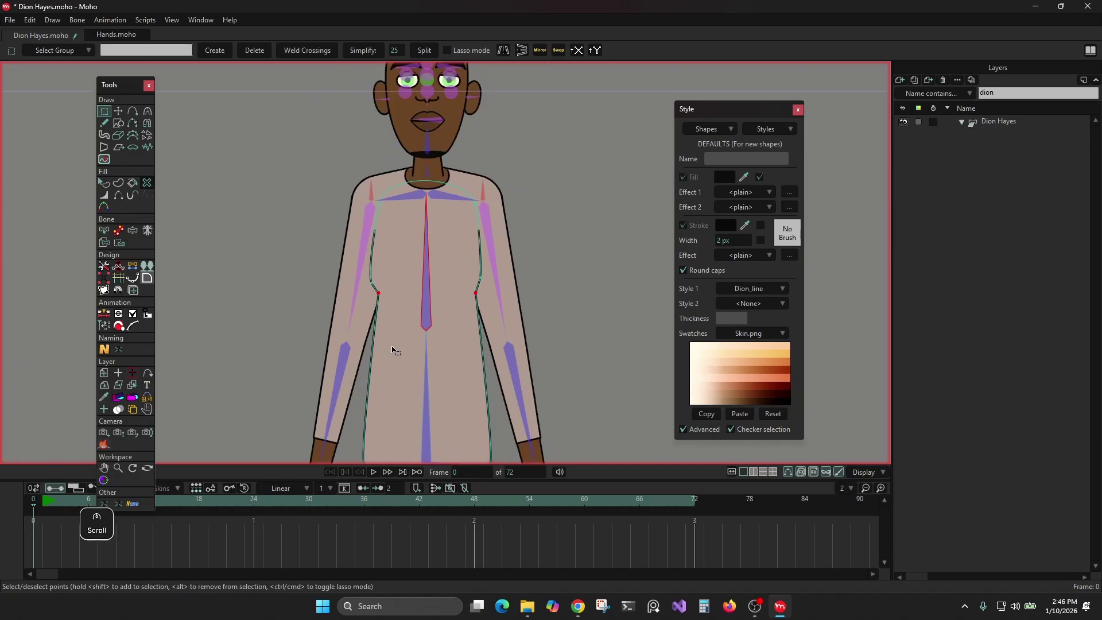
left_click(133, 111)
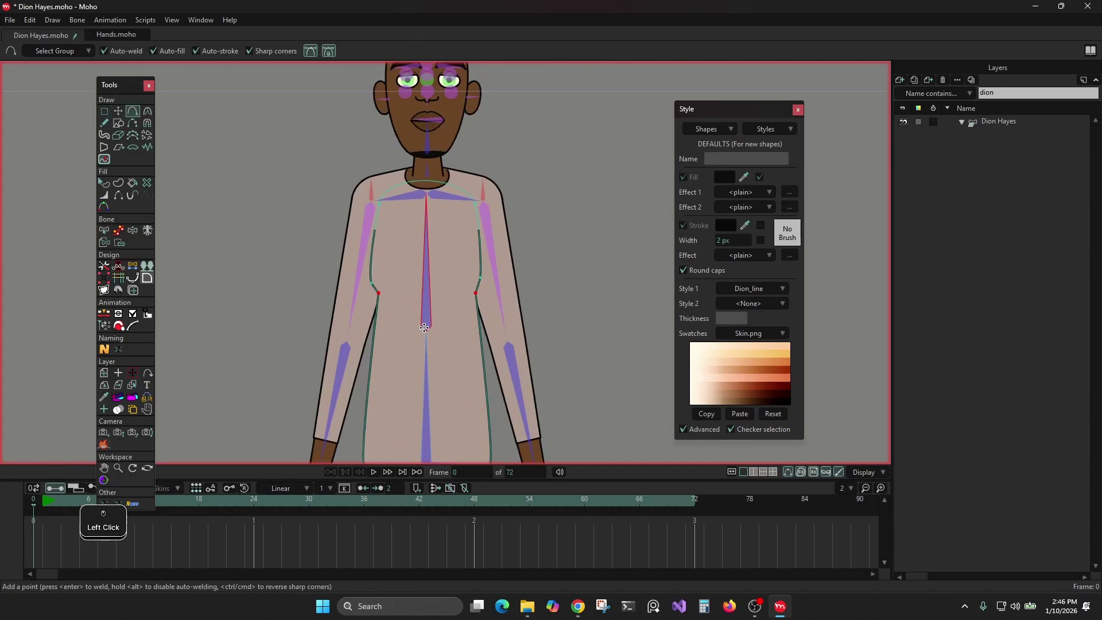
left_click(373, 331)
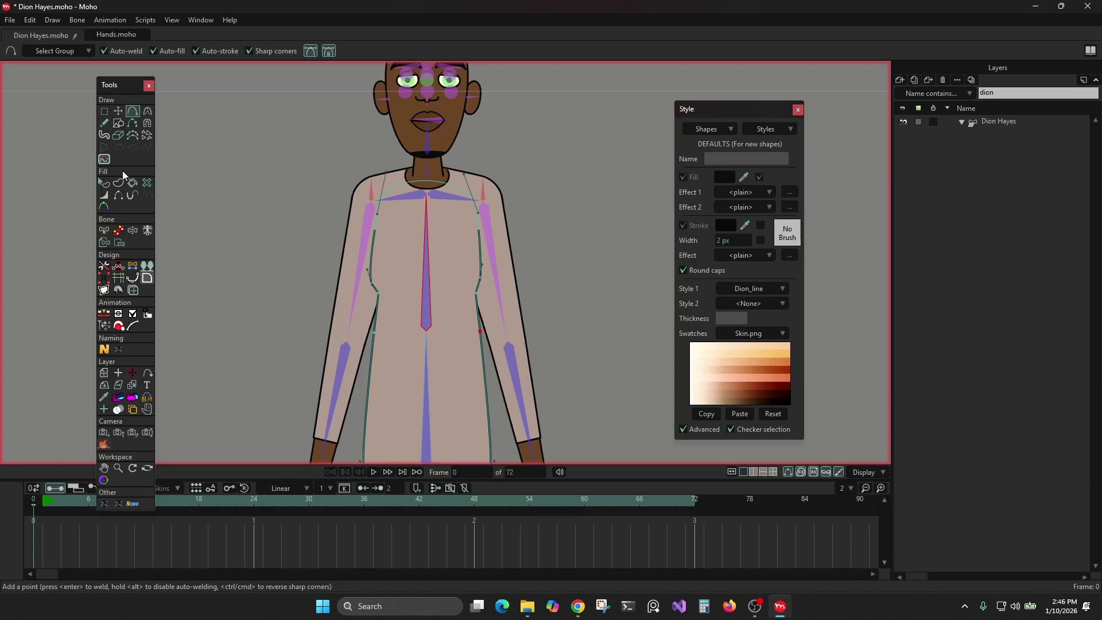
- Bind the torso's left waist point to the upper torso bone with Bind Points and check it at frame 1
left_click(119, 241)
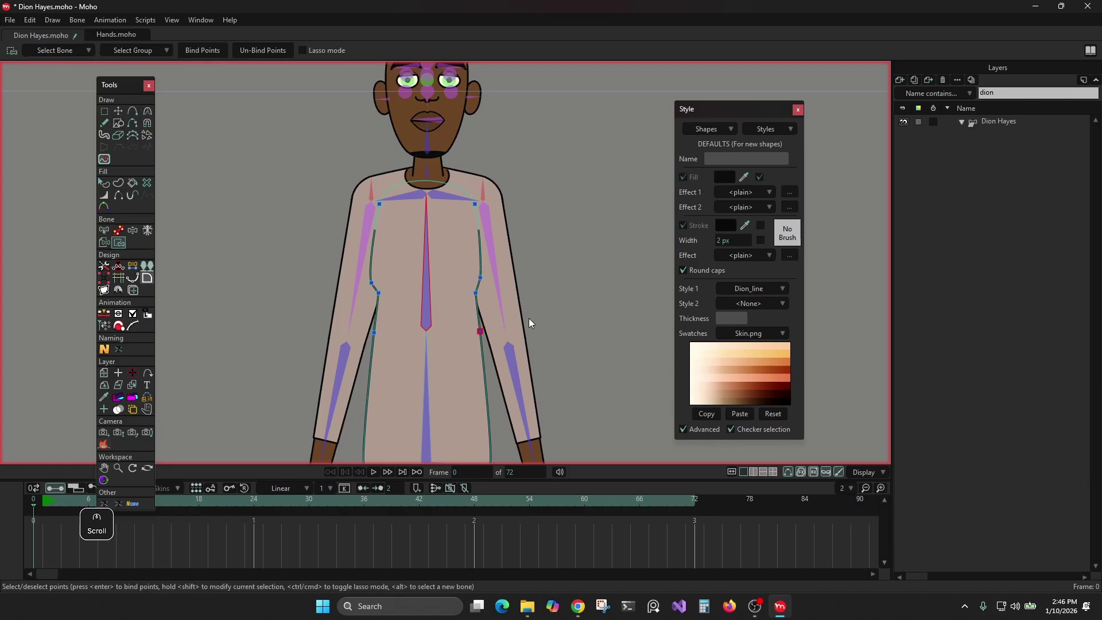
left_click_drag(528, 318, 524, 241)
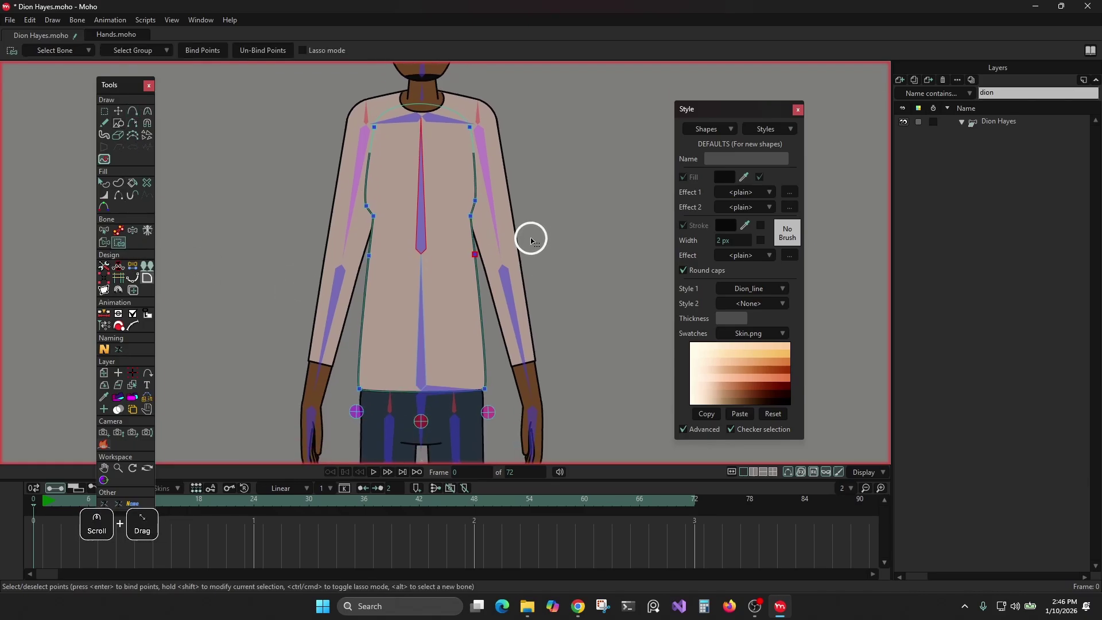
left_click(420, 300, "alt")
left_click(421, 308, "alt")
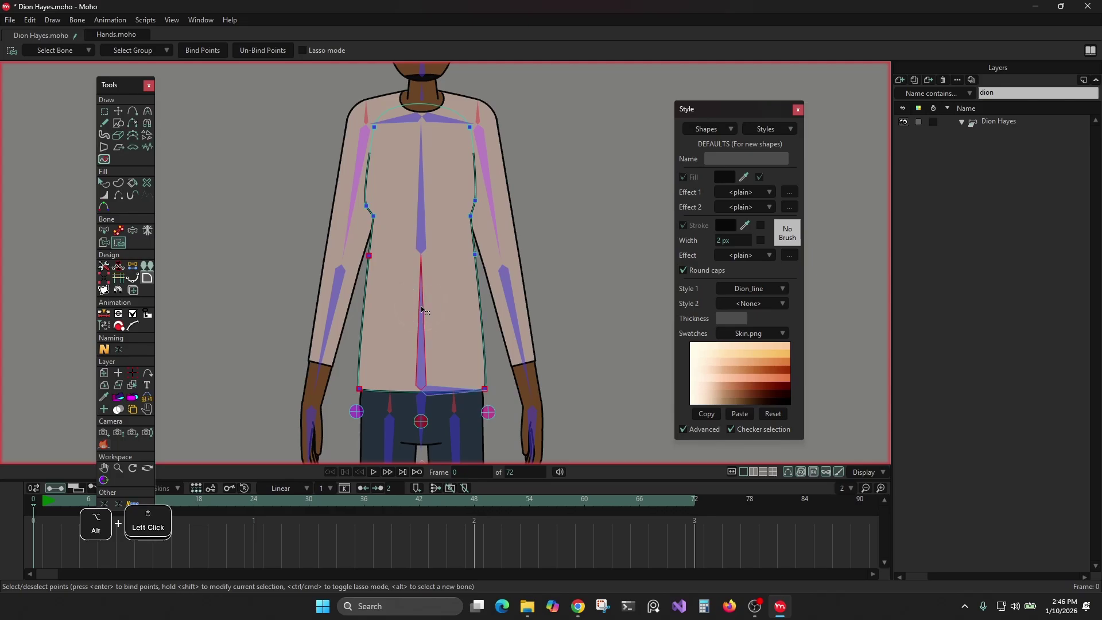
left_click(422, 242, "alt")
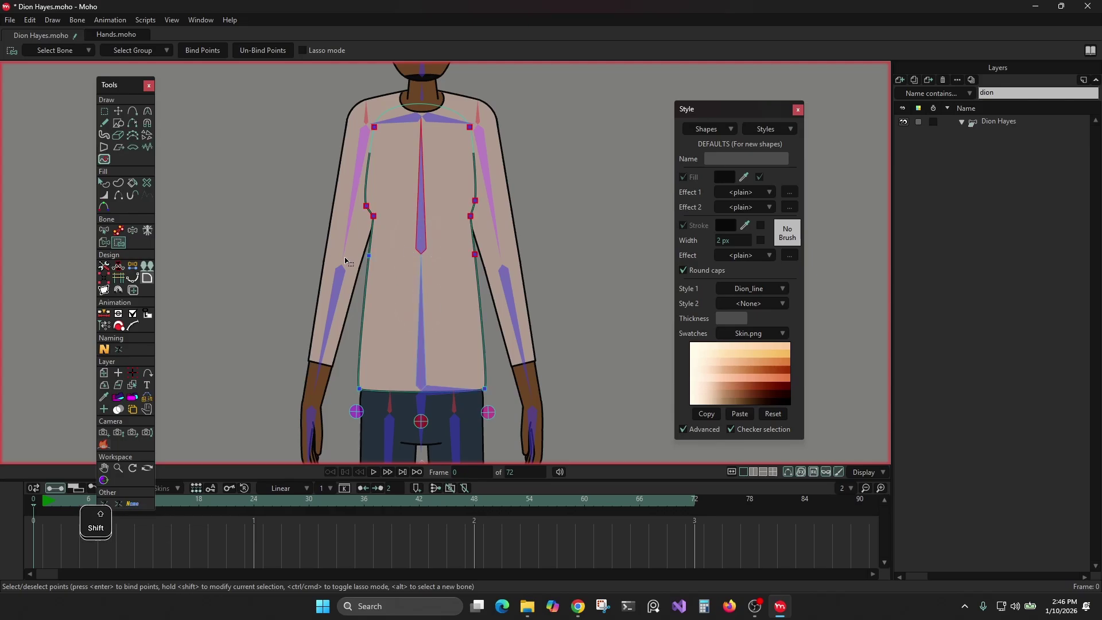
left_click_drag(344, 243, 405, 270)
left_click(216, 51)
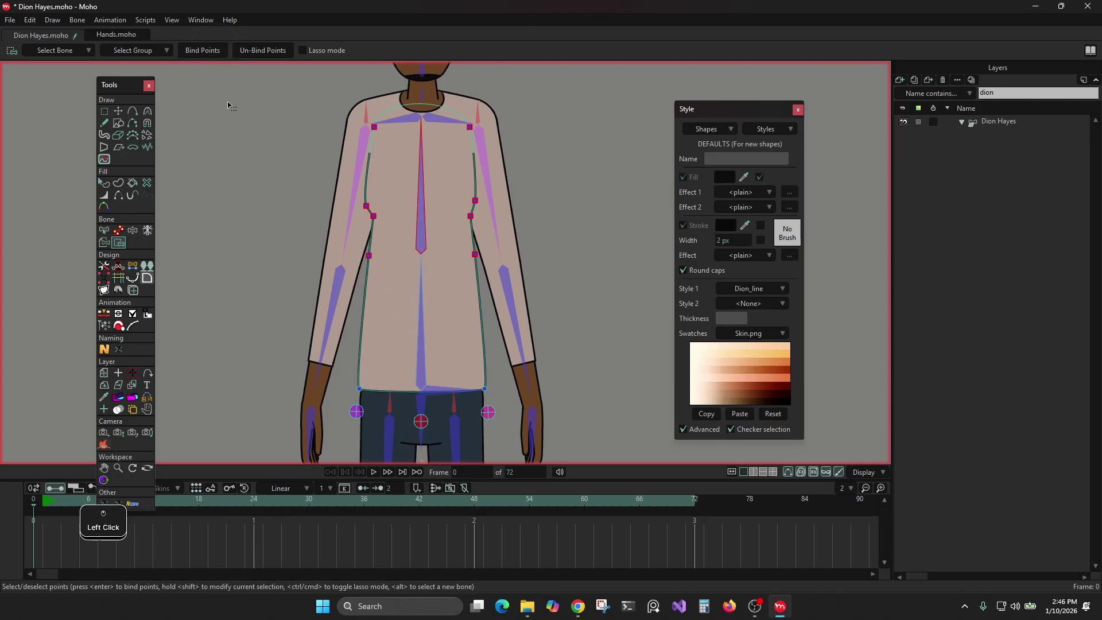
scroll(256, 250, "down", 2)
key("Right")
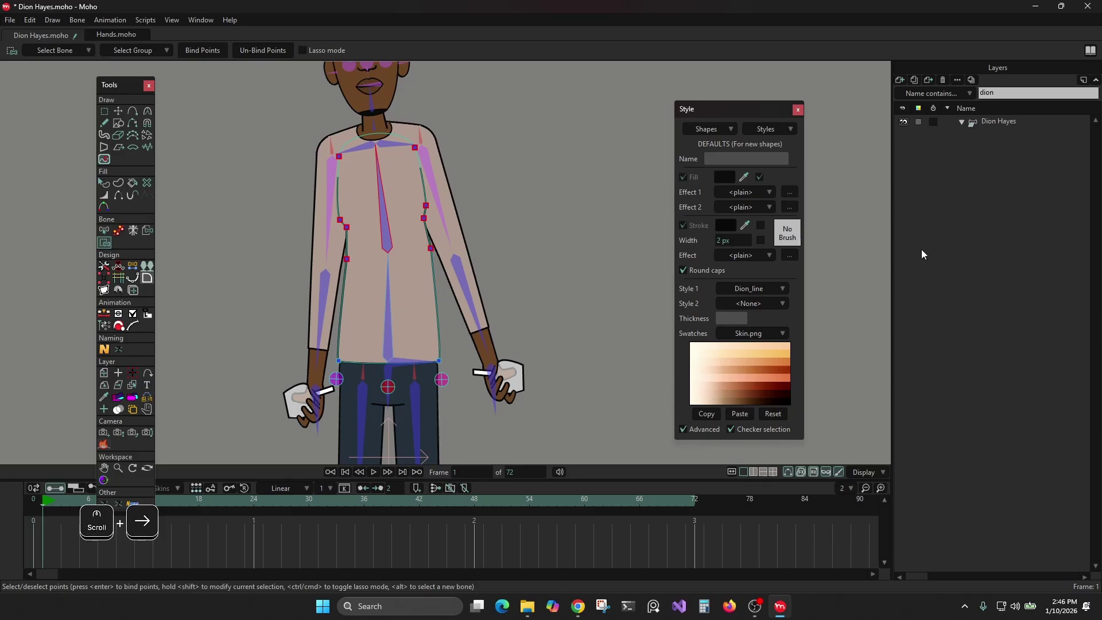
- Filter the layers by "hand" and switch both the Hands and Hands 2 layers to f_s_rest at frame 1
left_click(984, 122)
left_click(997, 94)
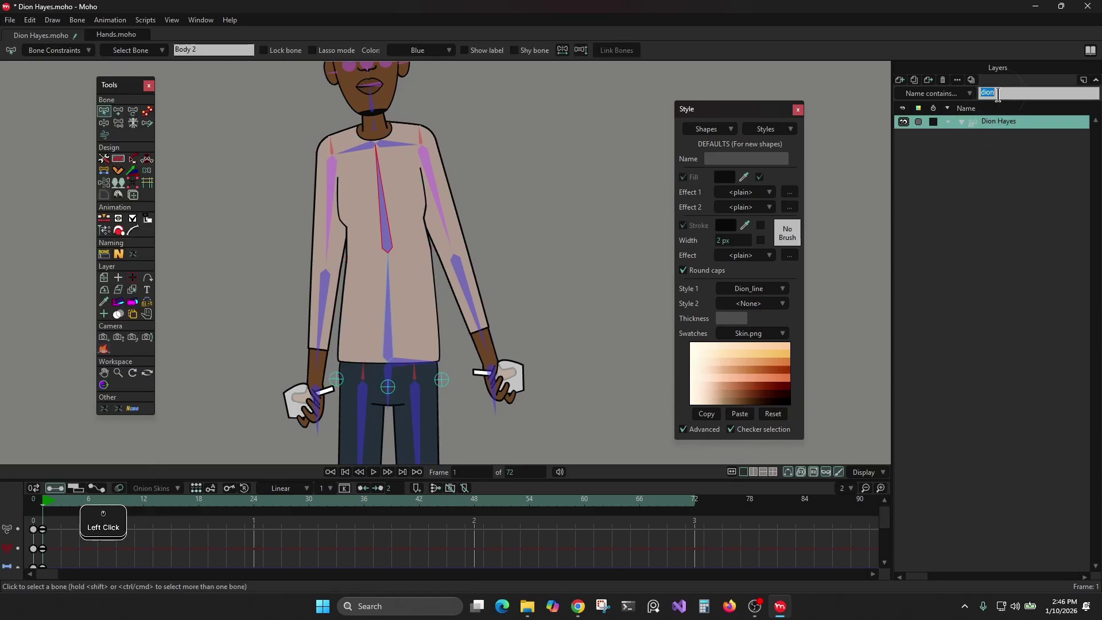
type("hand")
left_click(1008, 121)
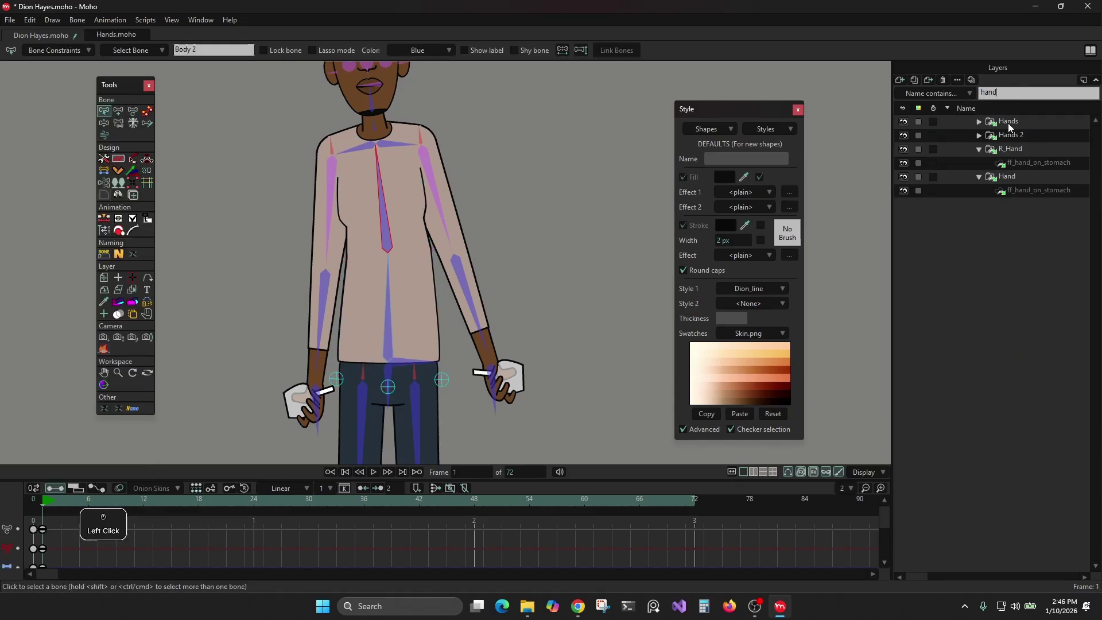
key("alt+s")
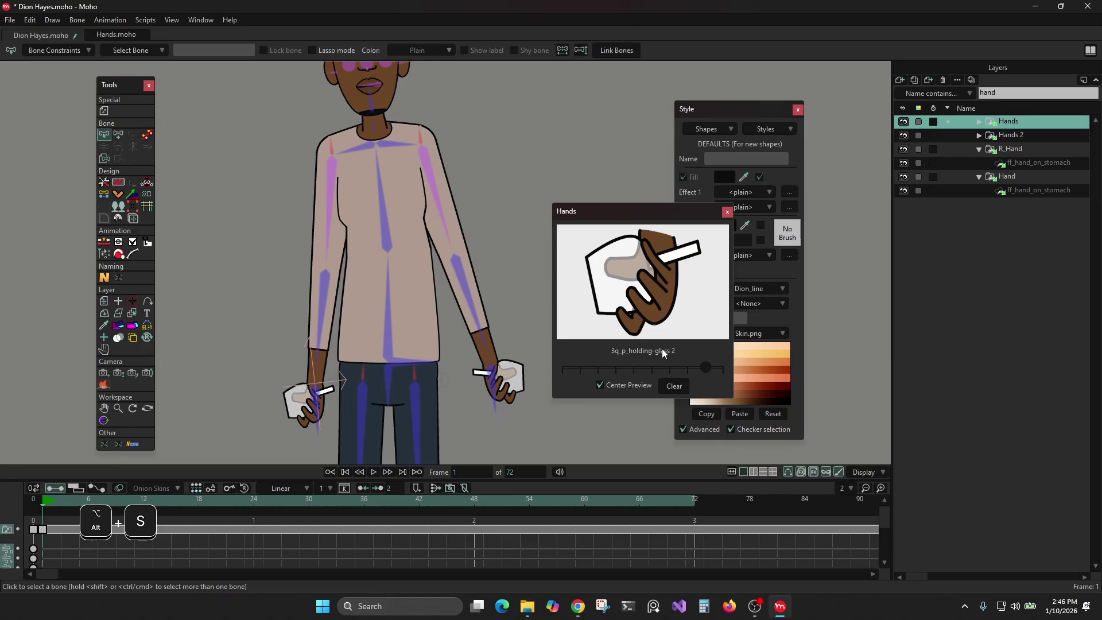
mouse_move(661, 369)
left_mouse_down()
mouse_move(572, 370)
mouse_move(647, 373)
left_mouse_up()
left_click(996, 137)
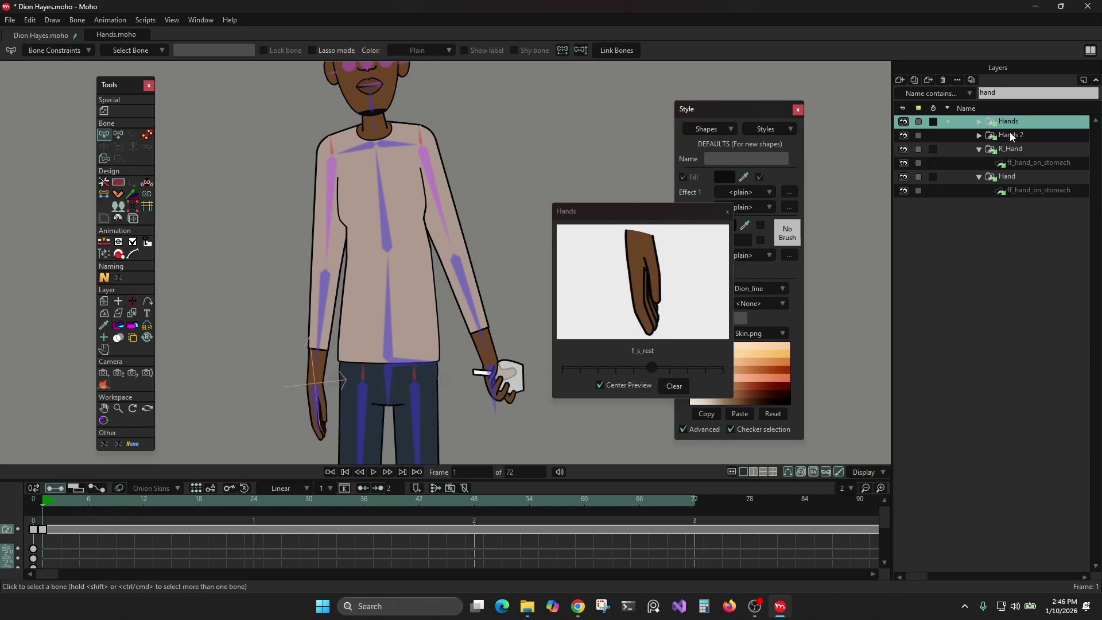
left_click_drag(625, 368, 647, 372)
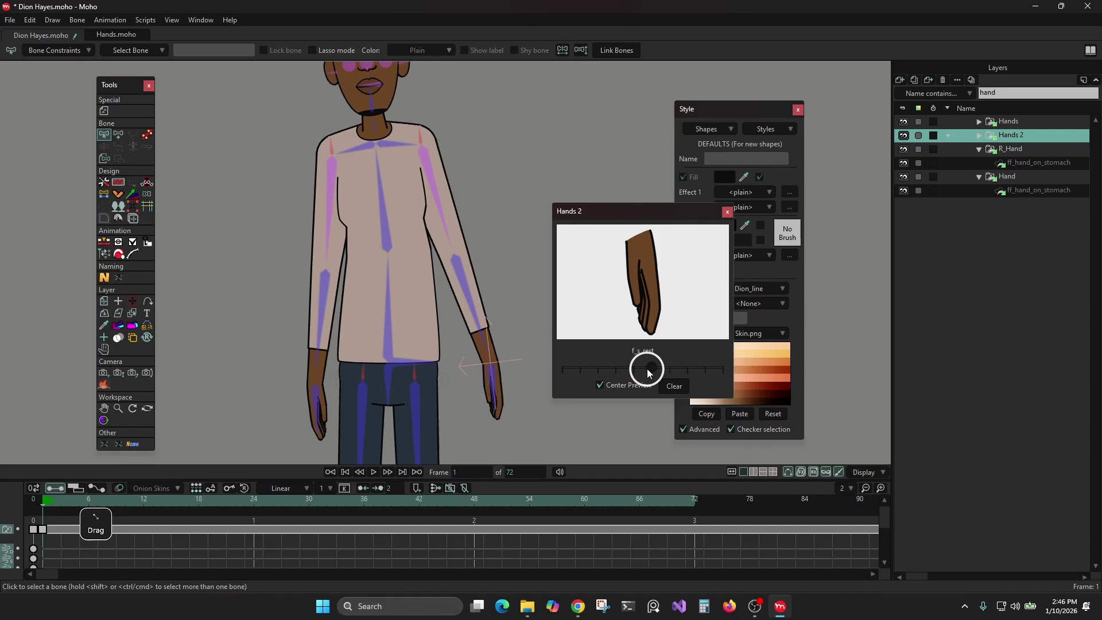
- Copy the Hands 2 layer's f_s_rest key to frame 0 and delete its frame 1 key
left_click(43, 529)
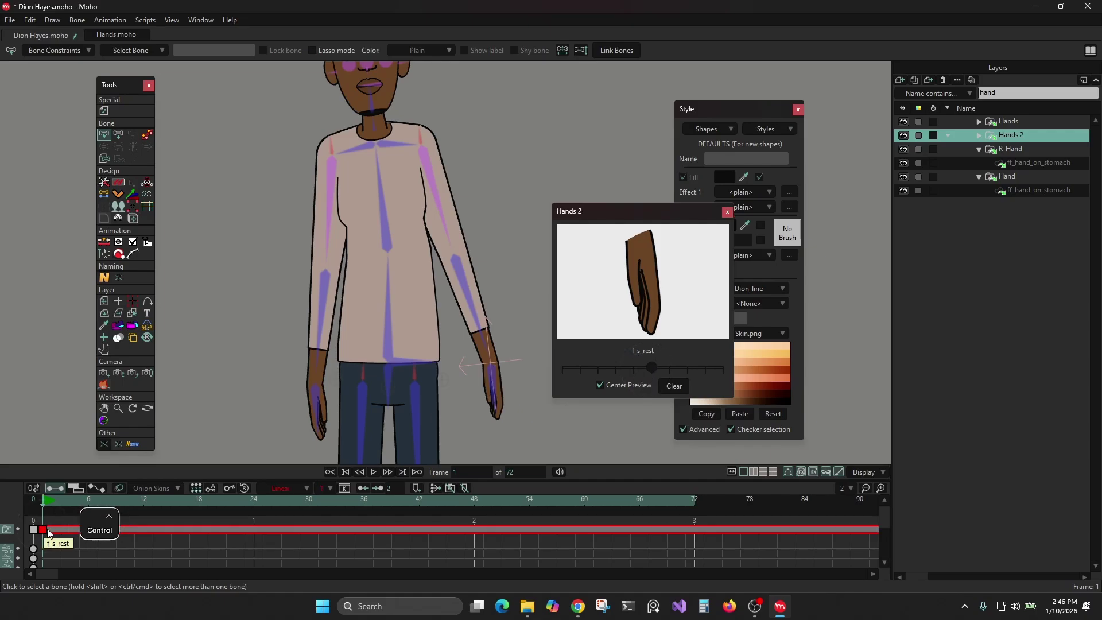
key("ctrl+c")
left_click(32, 501)
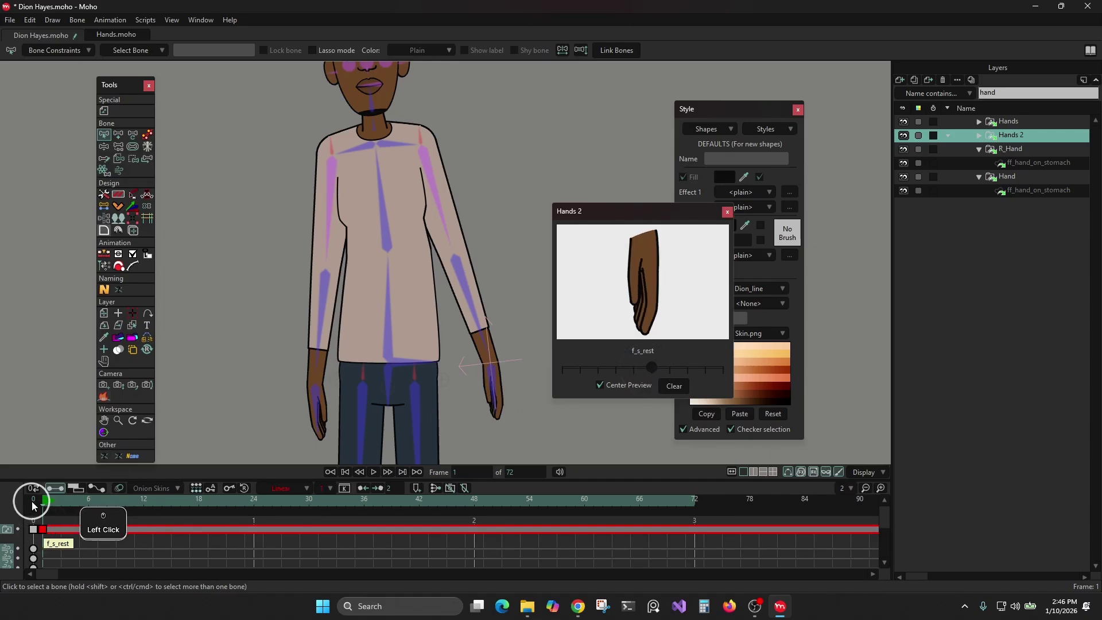
key("ctrl+v")
left_click(41, 530)
key("Delete")
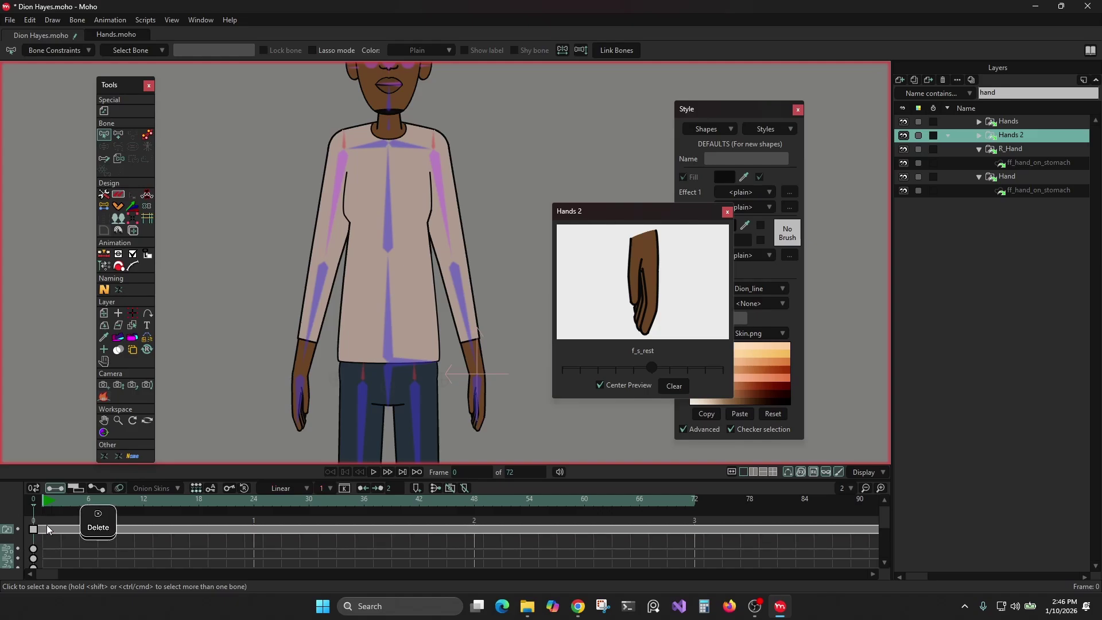
- Delete the Hands layer's frame 1 switch key, save the file and close the switch selection window
left_click(1015, 146)
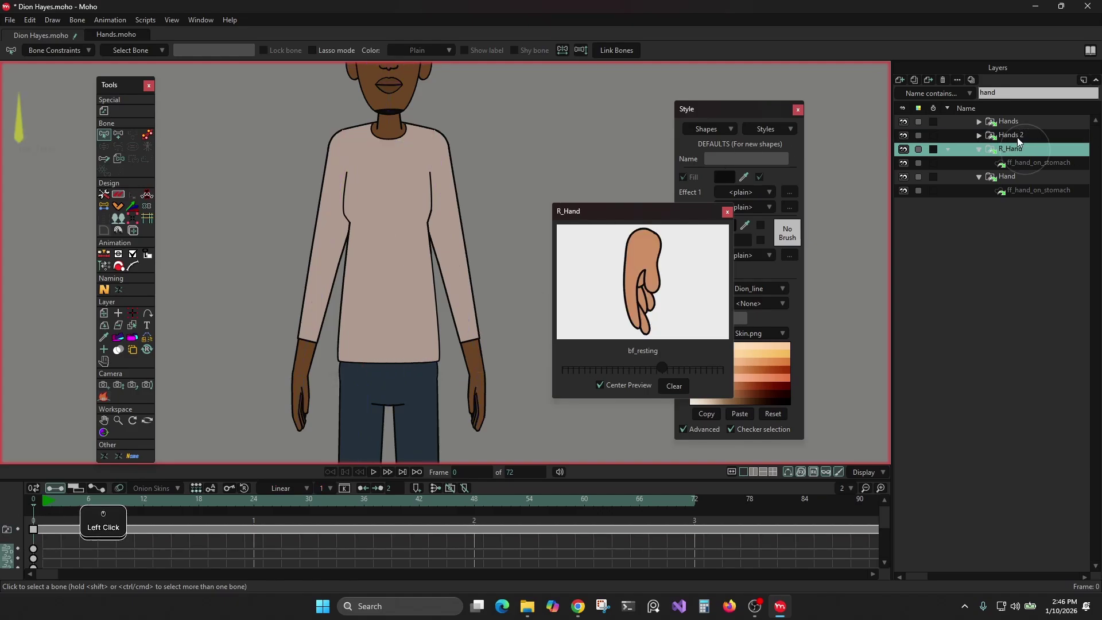
left_click(1011, 121)
left_click(44, 529)
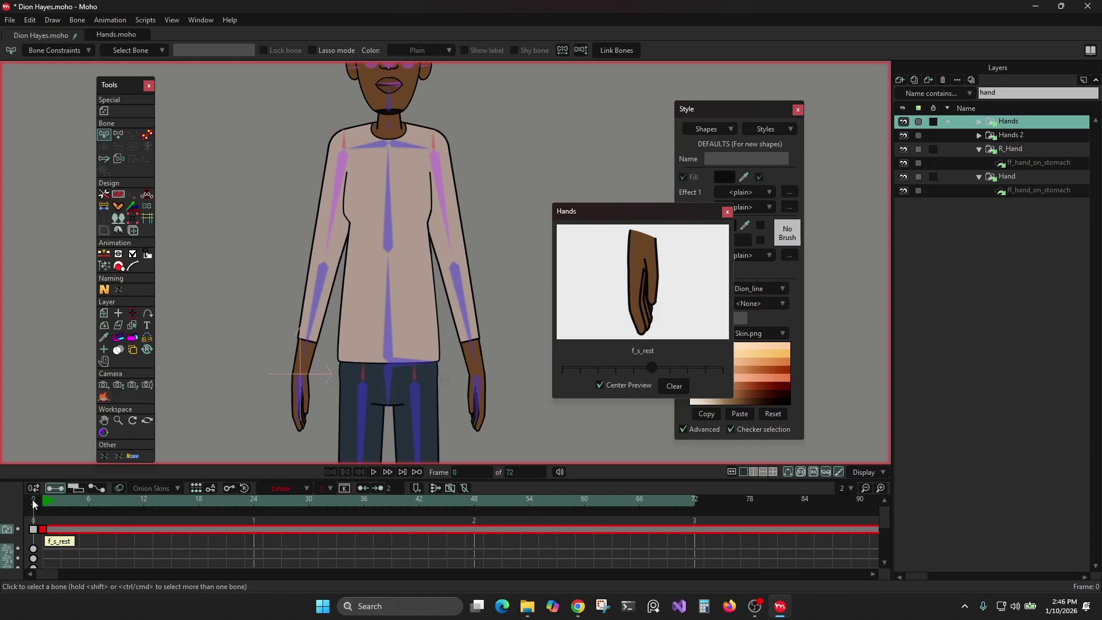
left_click(43, 501)
left_click(35, 499)
left_click(41, 528)
key("Delete")
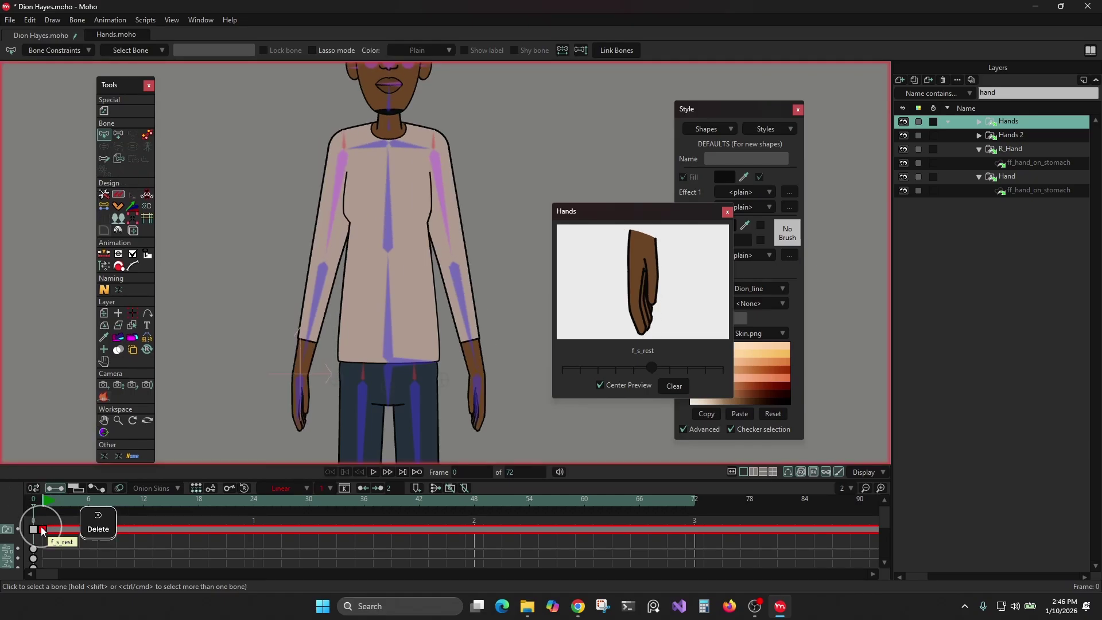
key("ctrl+s")
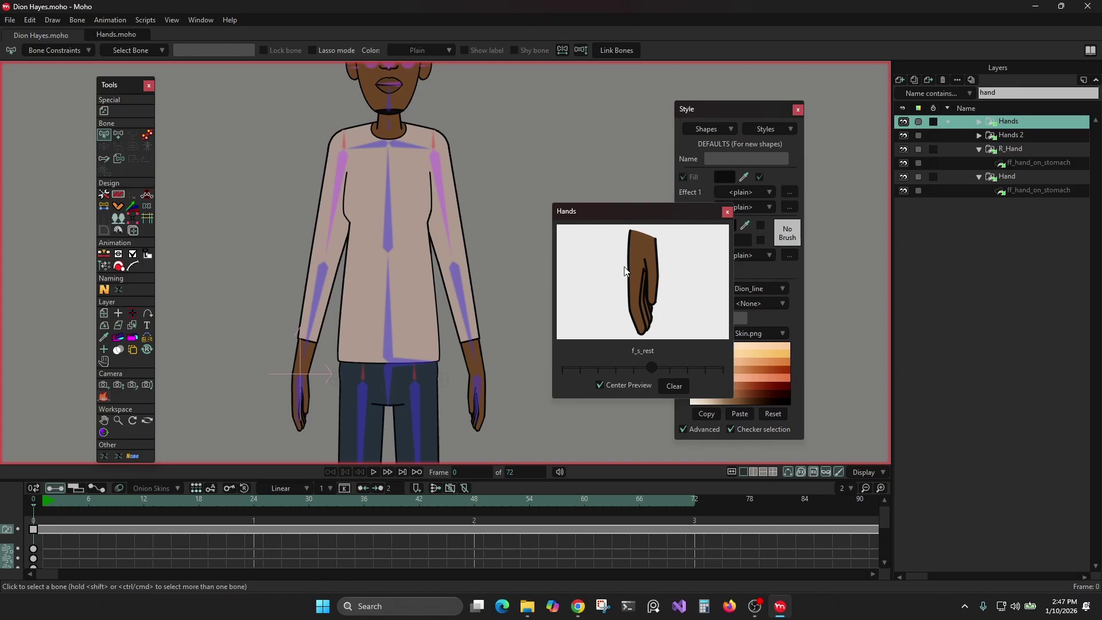
left_click(730, 214)
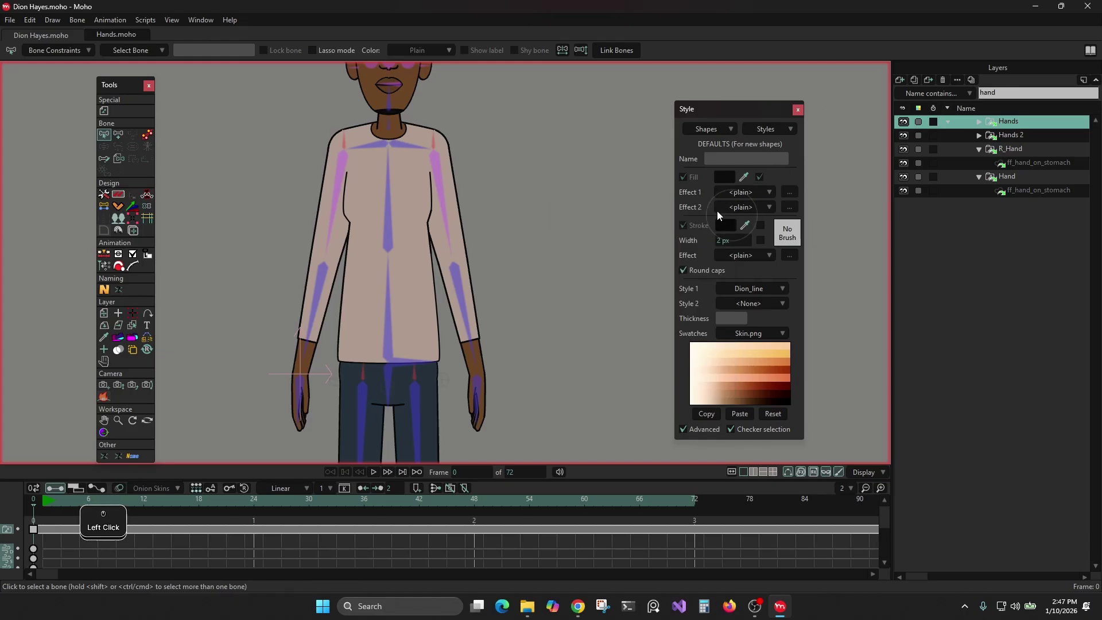
- Filter the layers by "dion" to find the character's main bone layer
scroll(459, 141, "down", 5)
left_click_drag(464, 162, 493, 256)
scroll(510, 208, "up", 2)
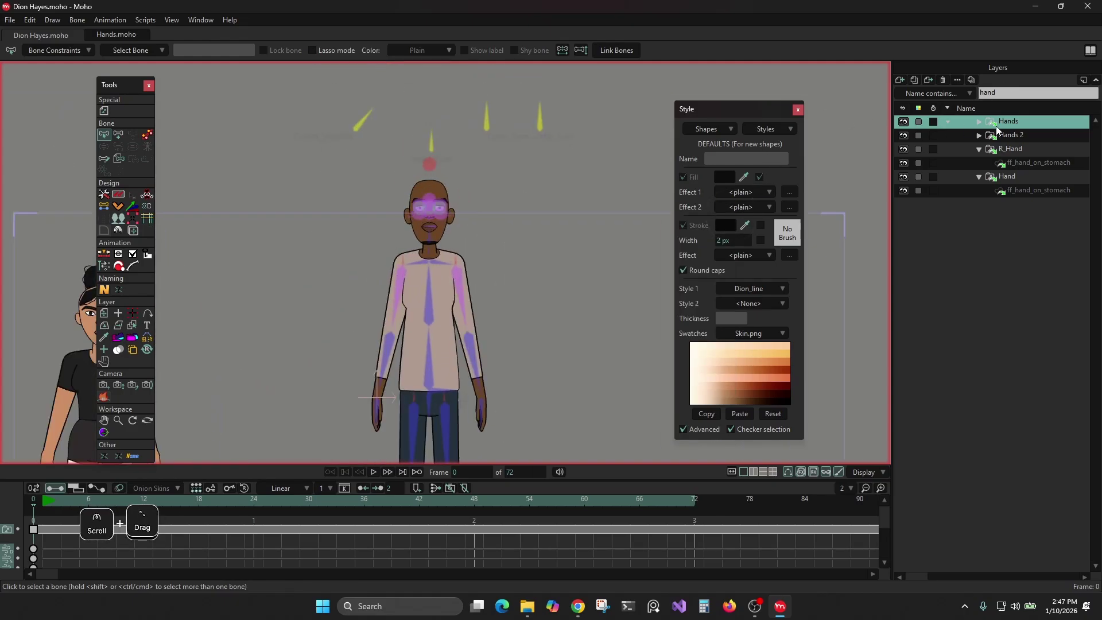
left_click(1003, 94)
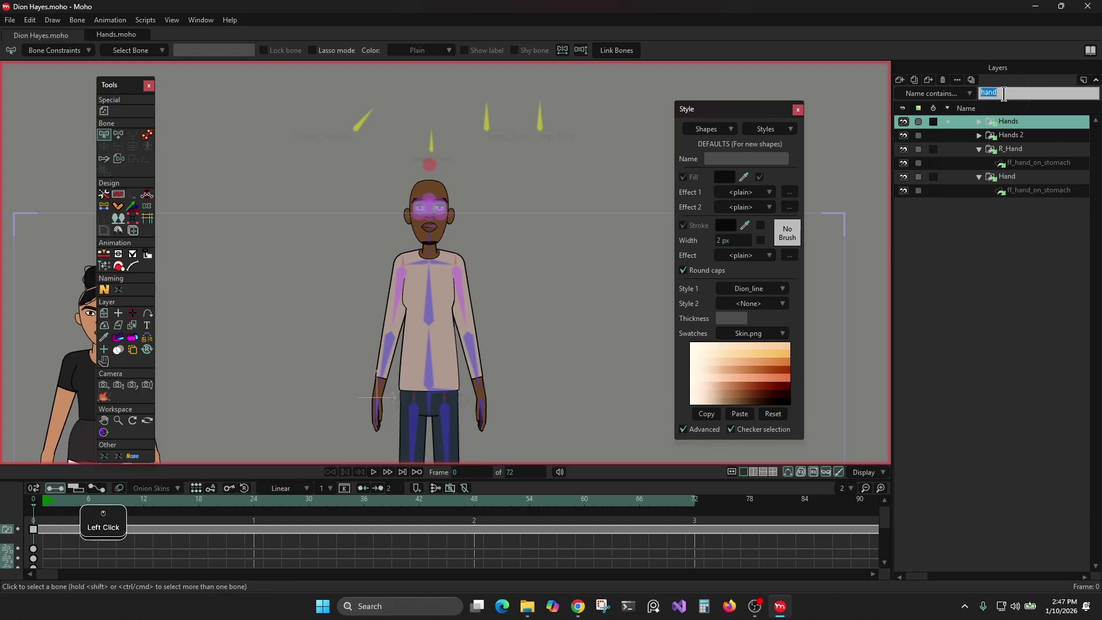
type("dion")
key("Return")
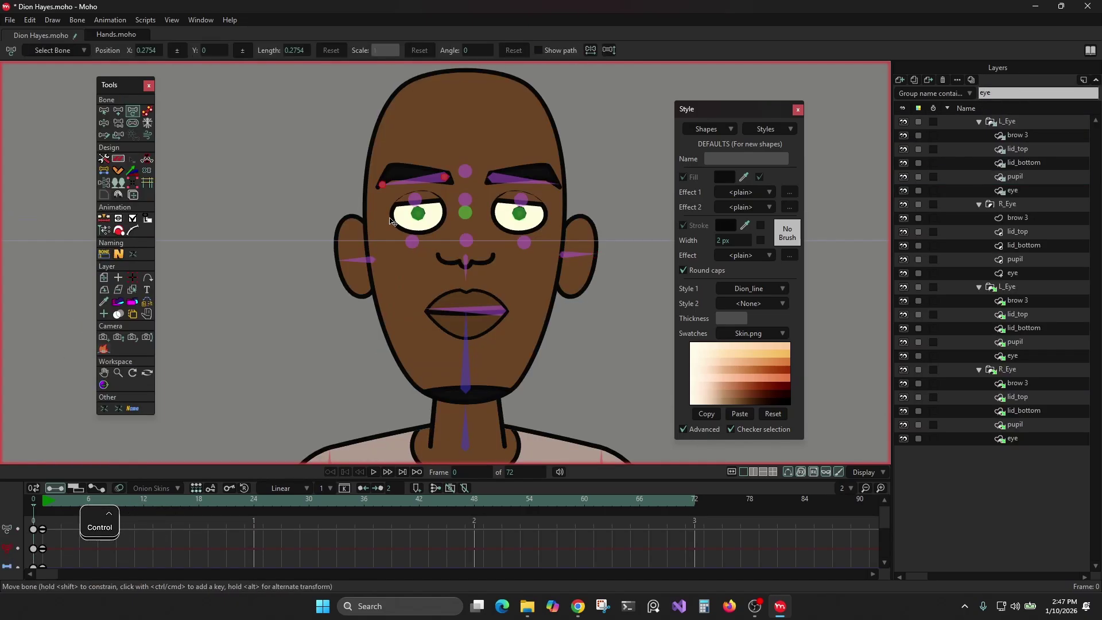
- Test the facial rig at frame 1 by moving the pupil, lower eyelid, brow and ear bones with Transform Bone
key("Right")
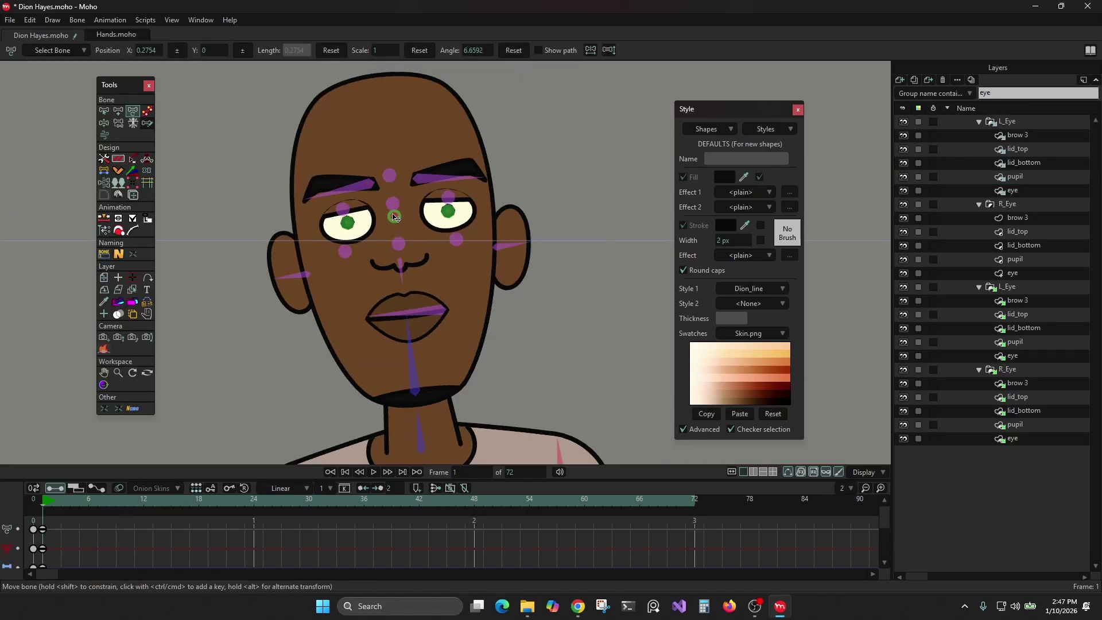
left_click(386, 220)
mouse_move(386, 219)
left_mouse_down()
mouse_move(401, 222)
mouse_move(390, 228)
mouse_move(394, 202)
left_mouse_up()
left_click_drag(393, 243, 394, 237)
left_click_drag(403, 278, 403, 277)
left_click_drag(441, 176, 441, 172)
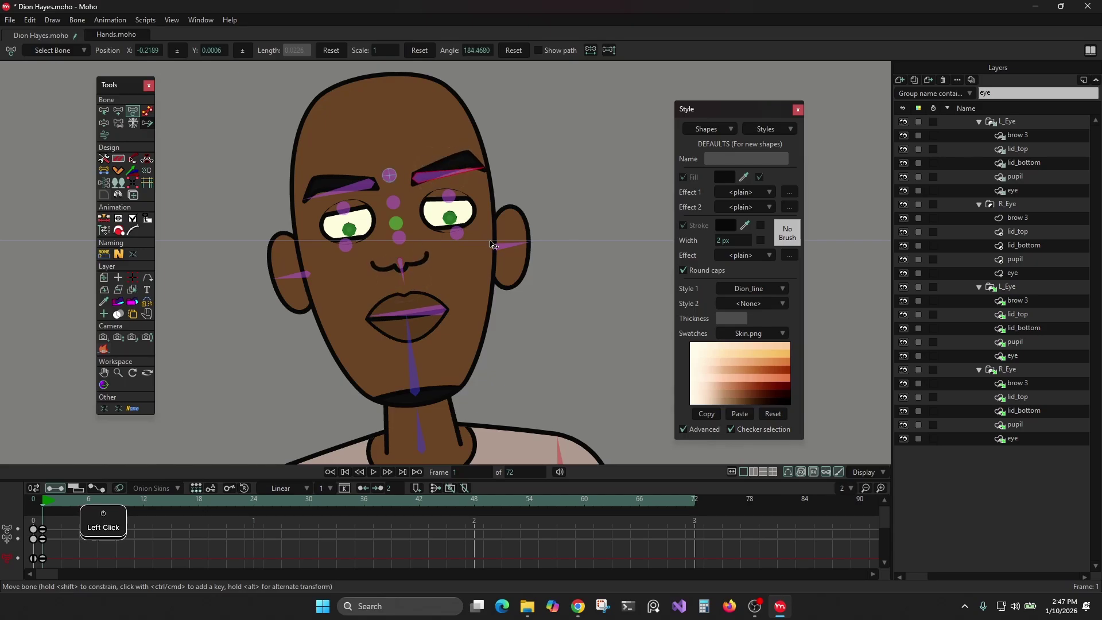
left_click_drag(509, 245, 508, 241)
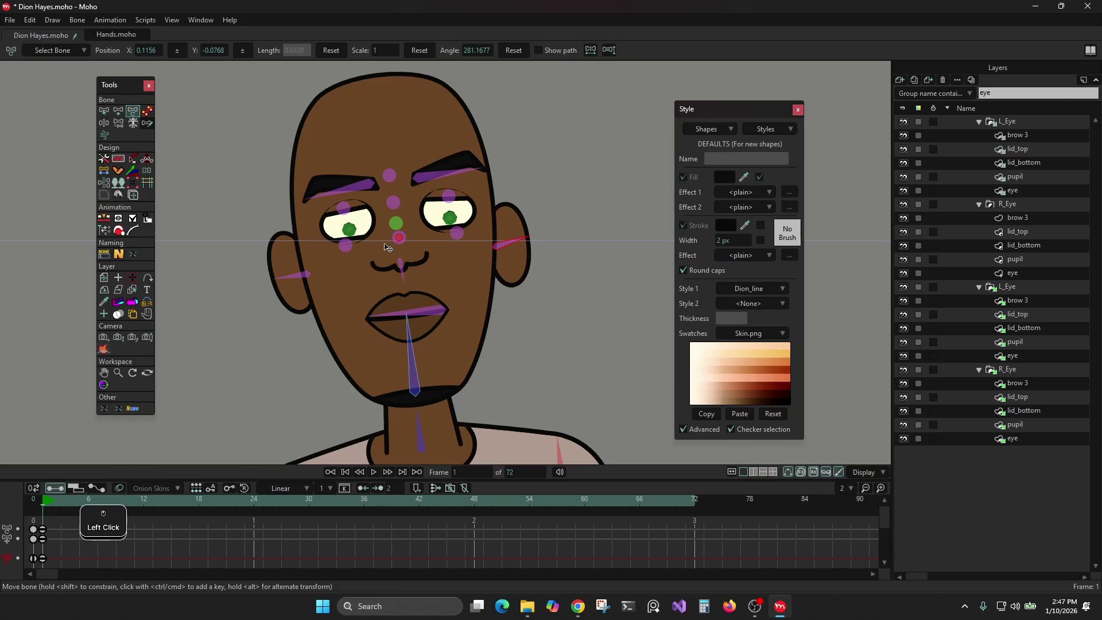
- Return to frame 0 and delete the bone keys at frame 1
key("Left")
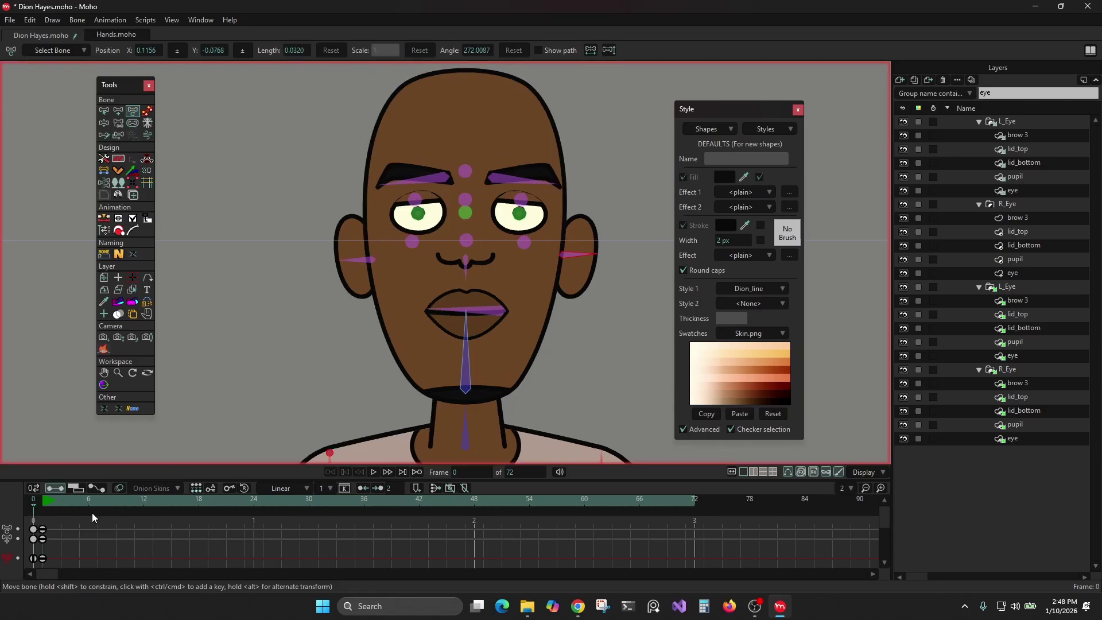
left_click_drag(49, 546, 41, 549)
key("Delete")
scroll(467, 296, "down", 10)
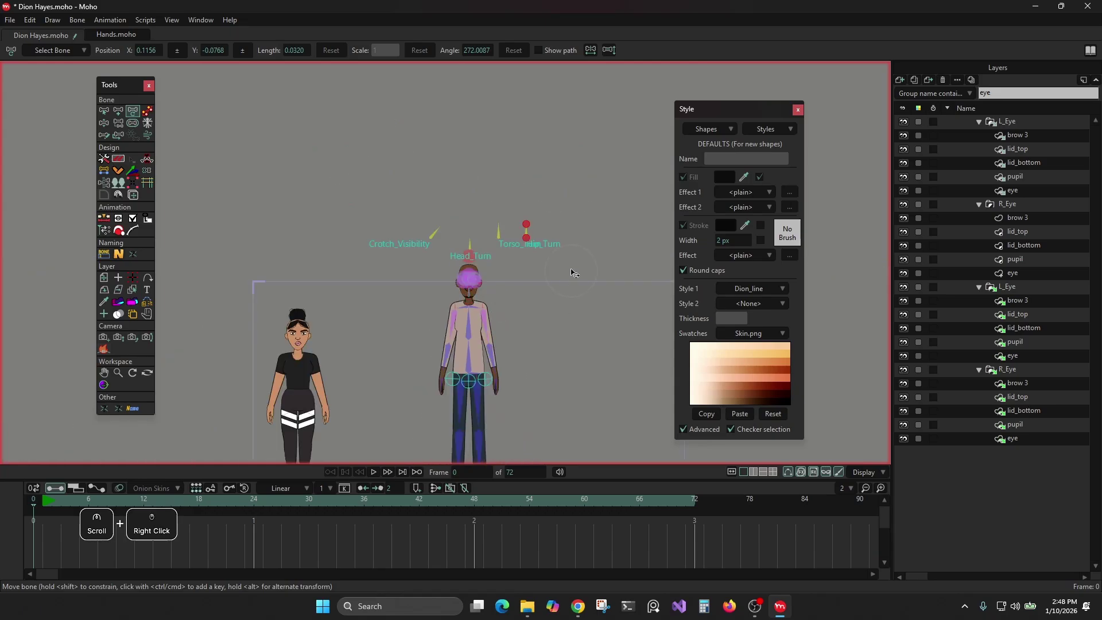
left_click_drag(573, 271, 565, 194)
scroll(528, 314, "up", 1)
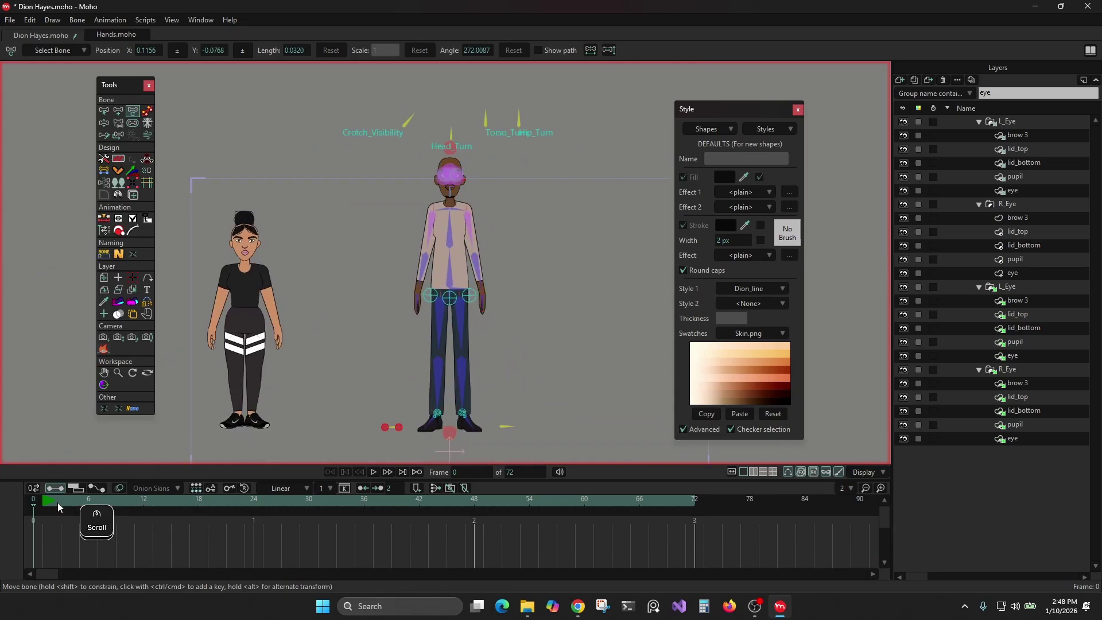
- Lower the character's hips at frame 1 with the MR Pose Tool so the knees bend outward
key("Right")
scroll(401, 412, "up", 8)
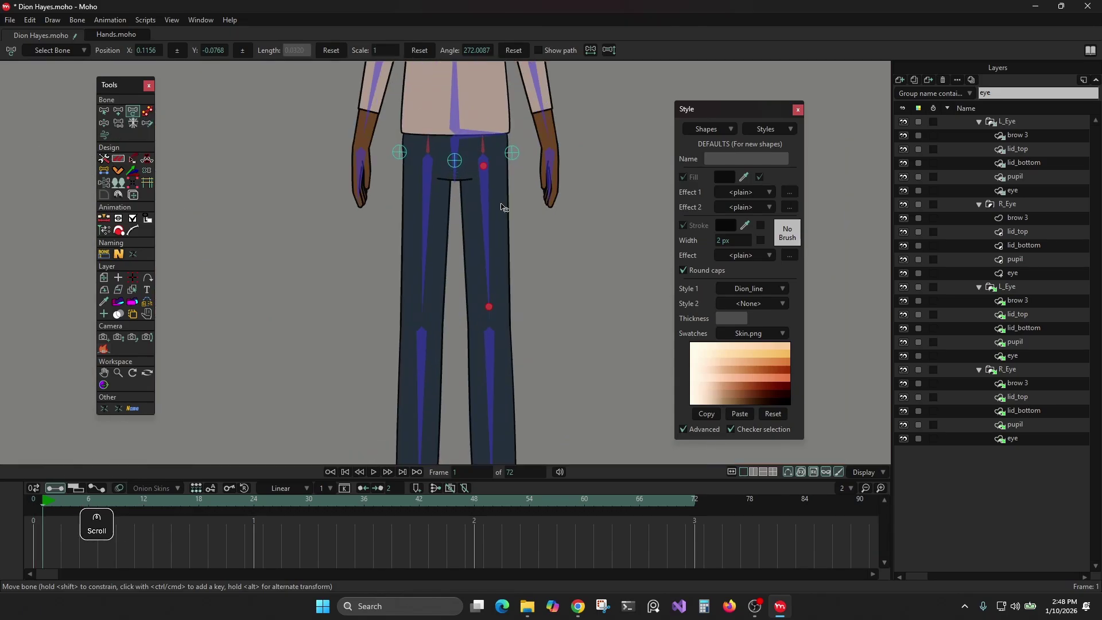
scroll(473, 228, "down", 3)
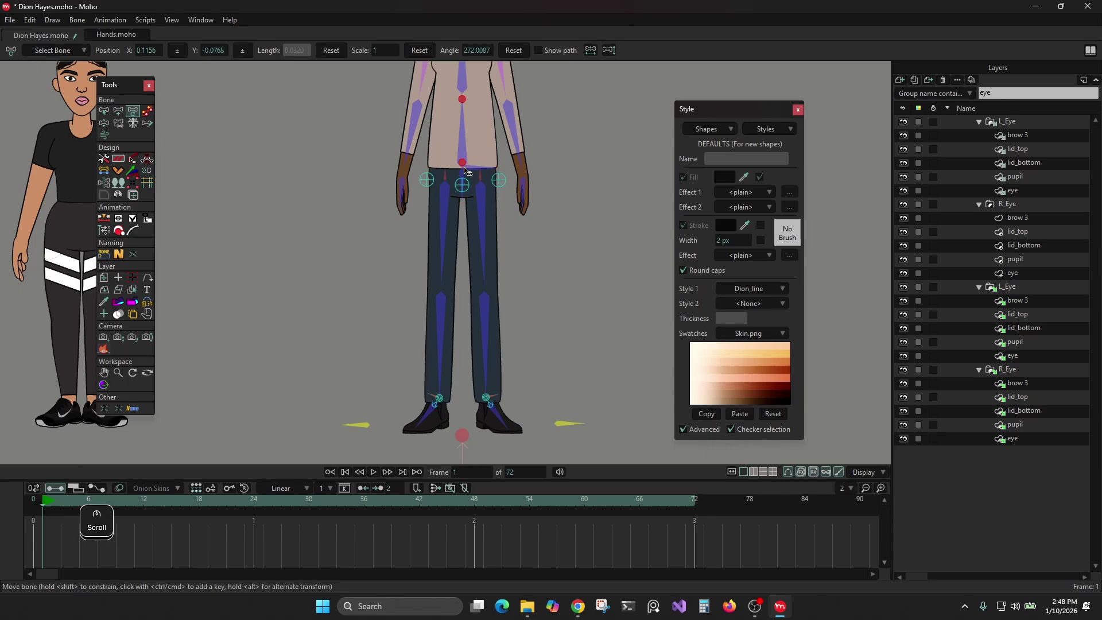
left_click(147, 110)
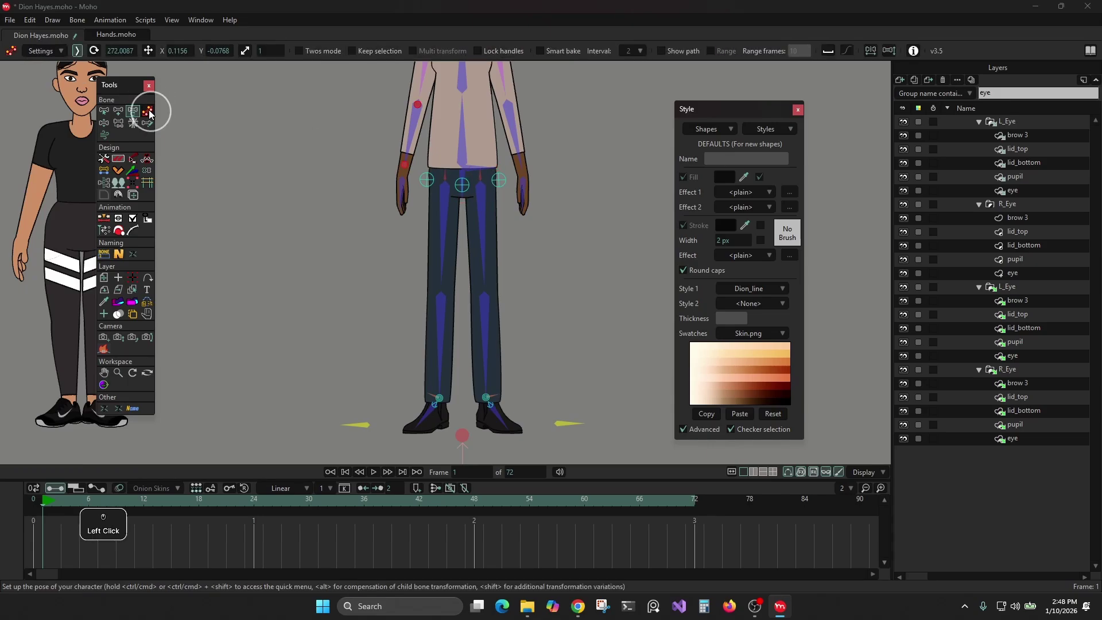
key("shift")
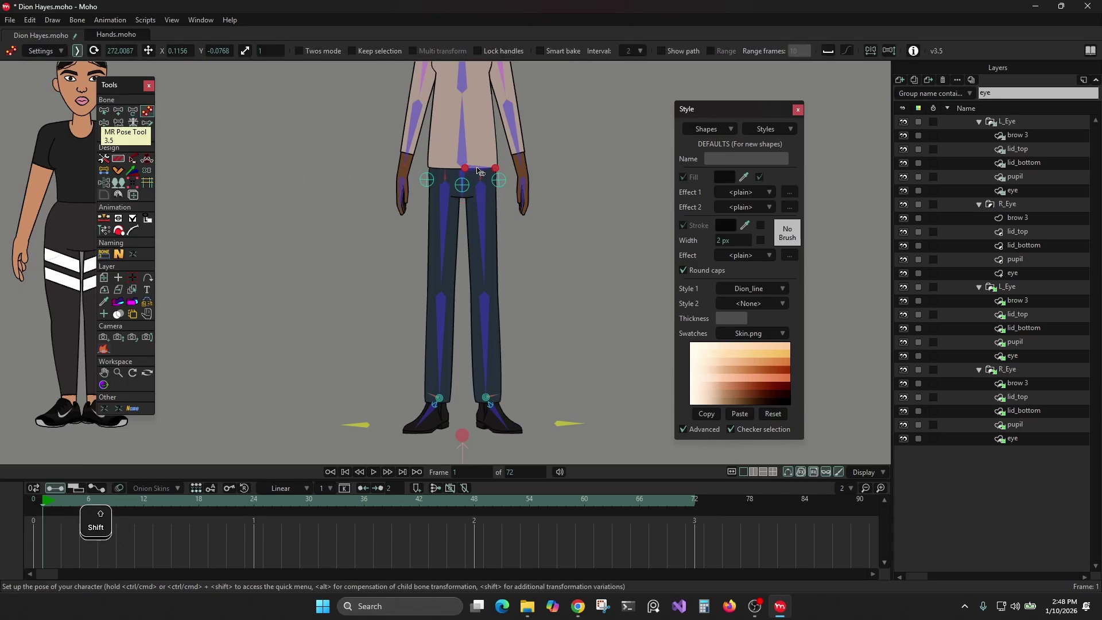
left_click_drag(465, 170, 460, 202)
scroll(464, 199, "up", 3)
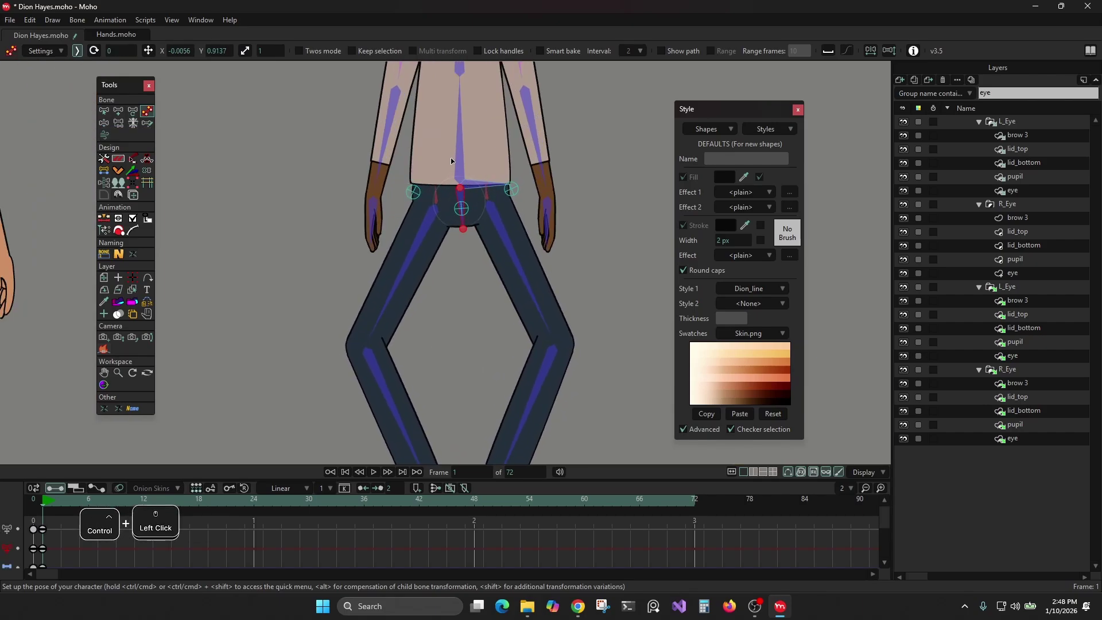
- Lean the lower torso bone sideways, rotate the upper torso bone at frame 1, and compare with frame 0
left_click_drag(457, 149, 472, 129)
left_click(459, 127)
left_click_drag(576, 126, 582, 298)
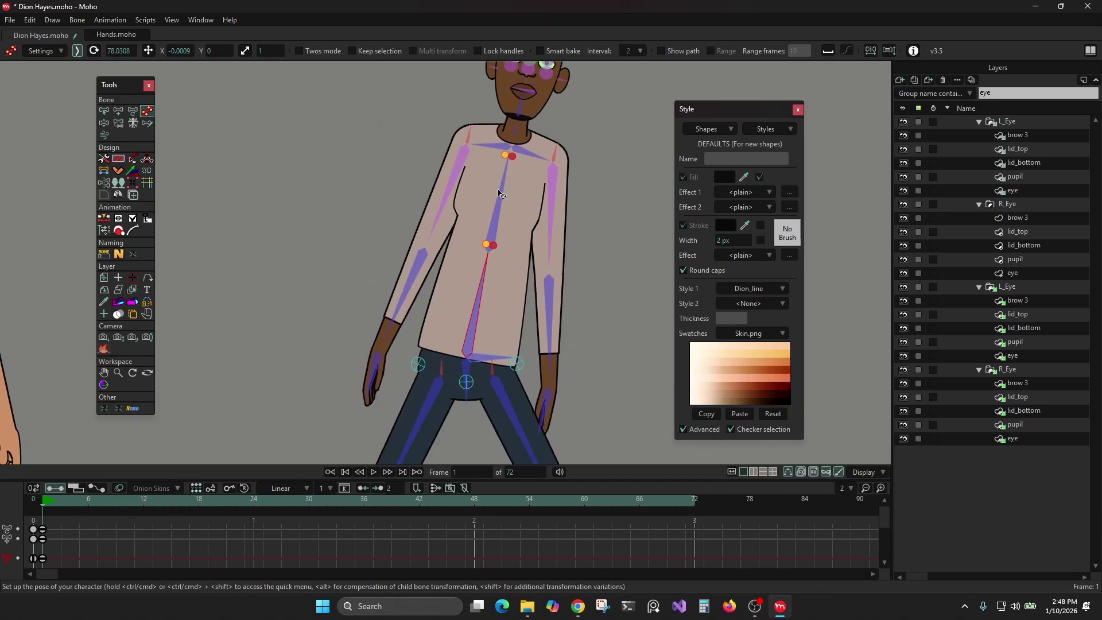
left_click_drag(499, 193, 513, 190)
key("Left")
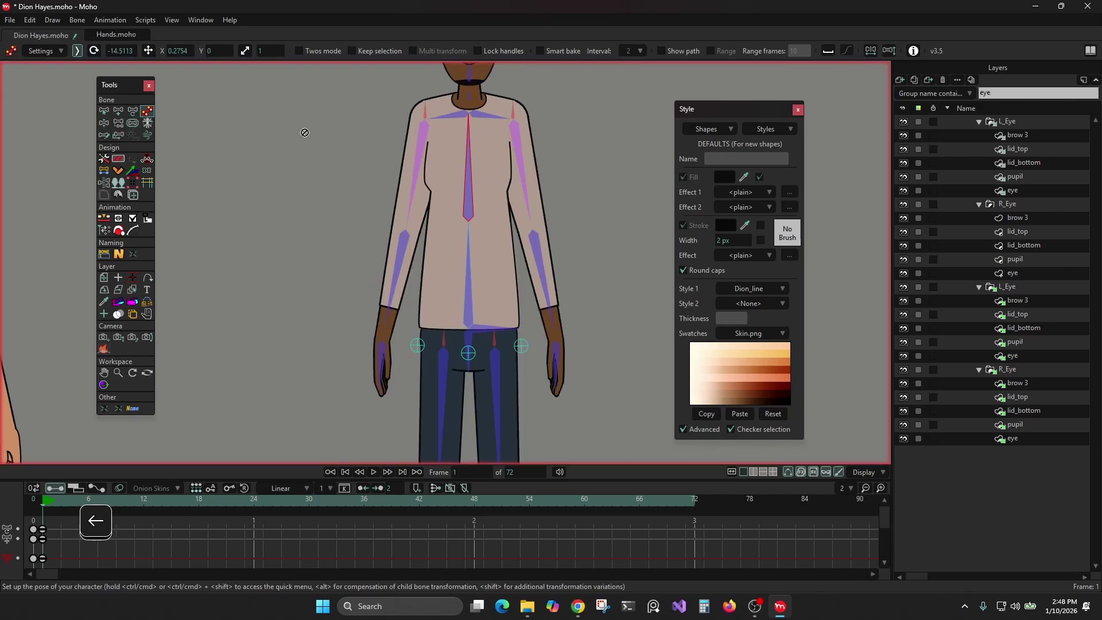
- At frame 0, smooth the two waist points of the shirt's Body artwork to a curvature of 0.30, then check the pose at frame 1
right_click(486, 254, "alt")
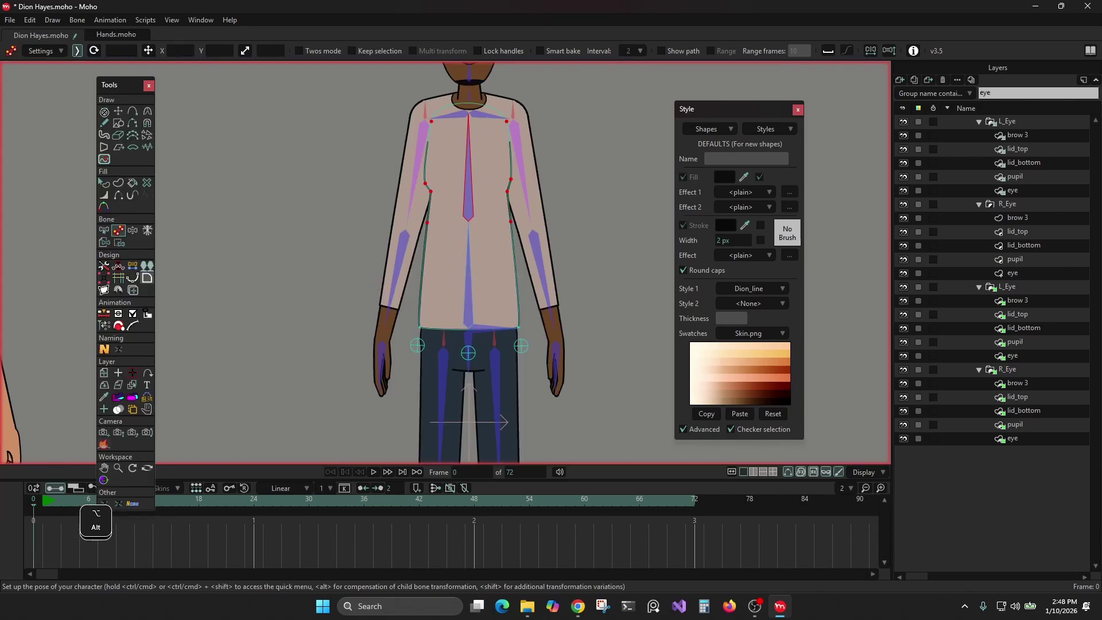
left_click(104, 111)
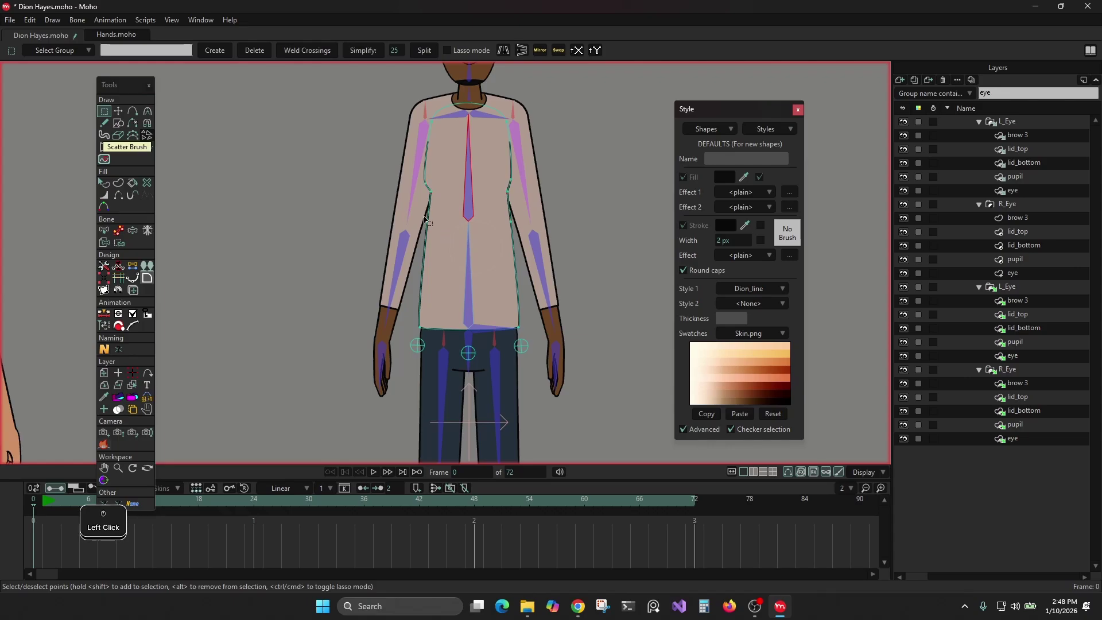
left_click_drag(425, 221, 542, 258)
key("c")
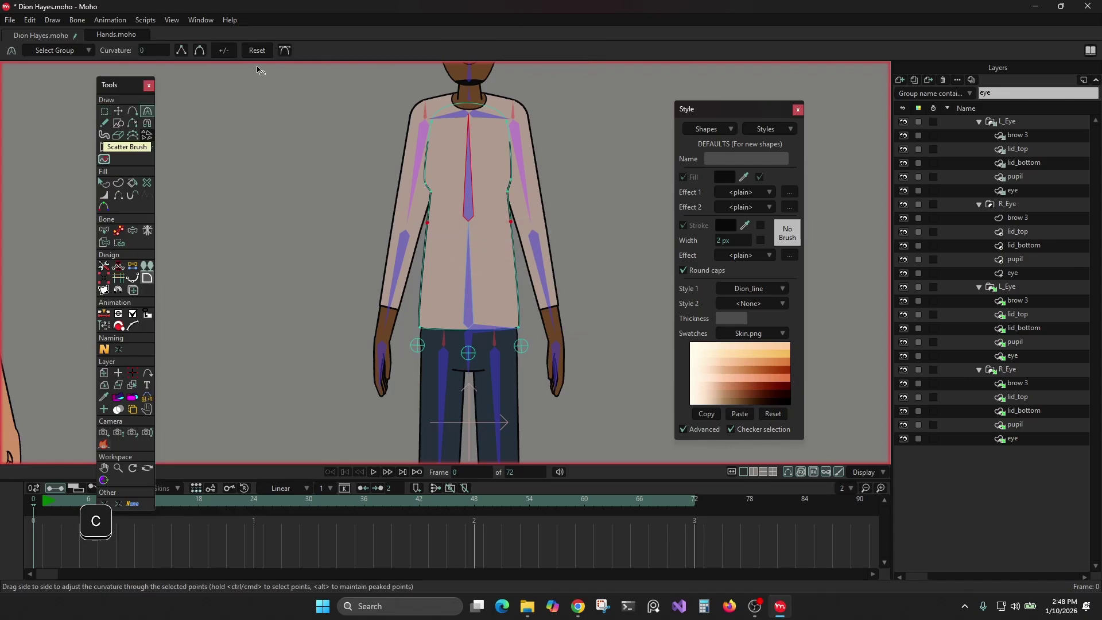
left_click(199, 50)
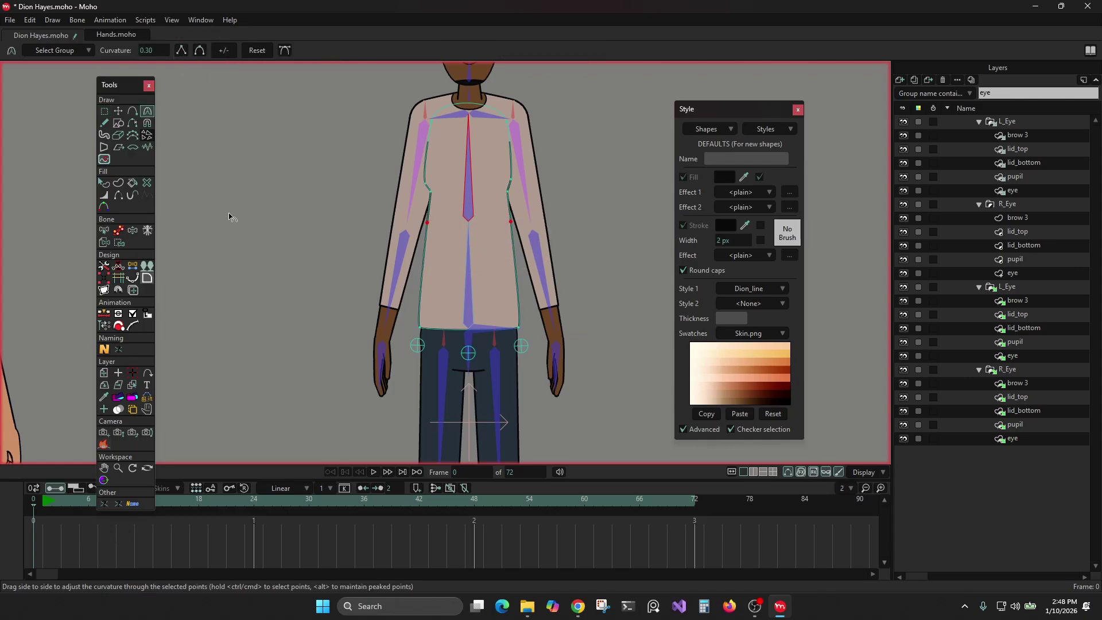
key("Right")
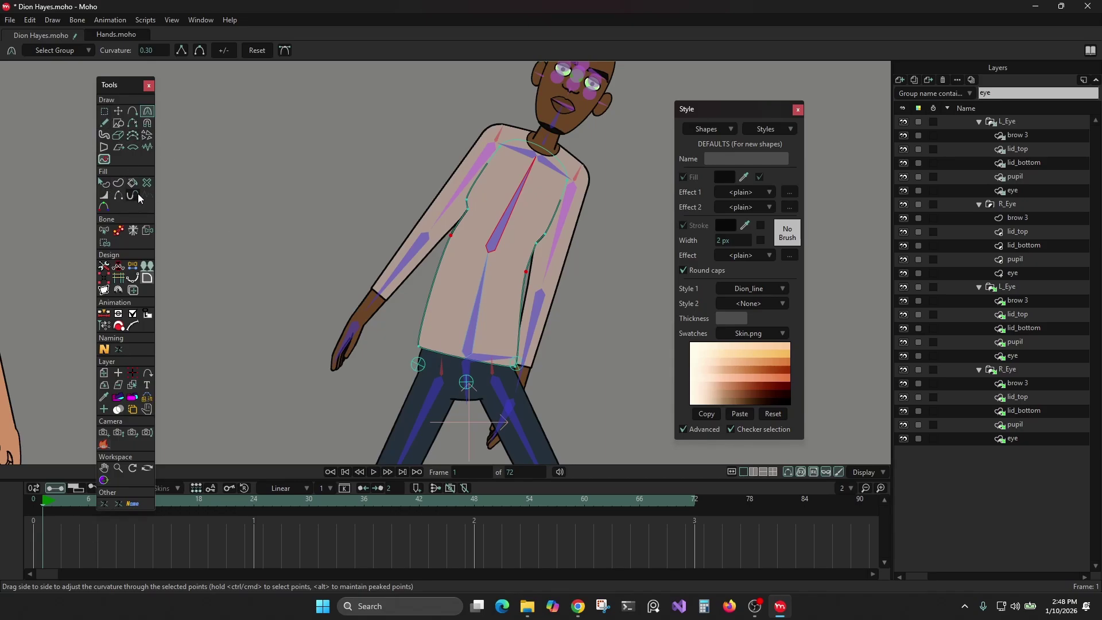
- Filter the layers by name for "dion" and select the Dion Hayes bone layer
left_click(1007, 93)
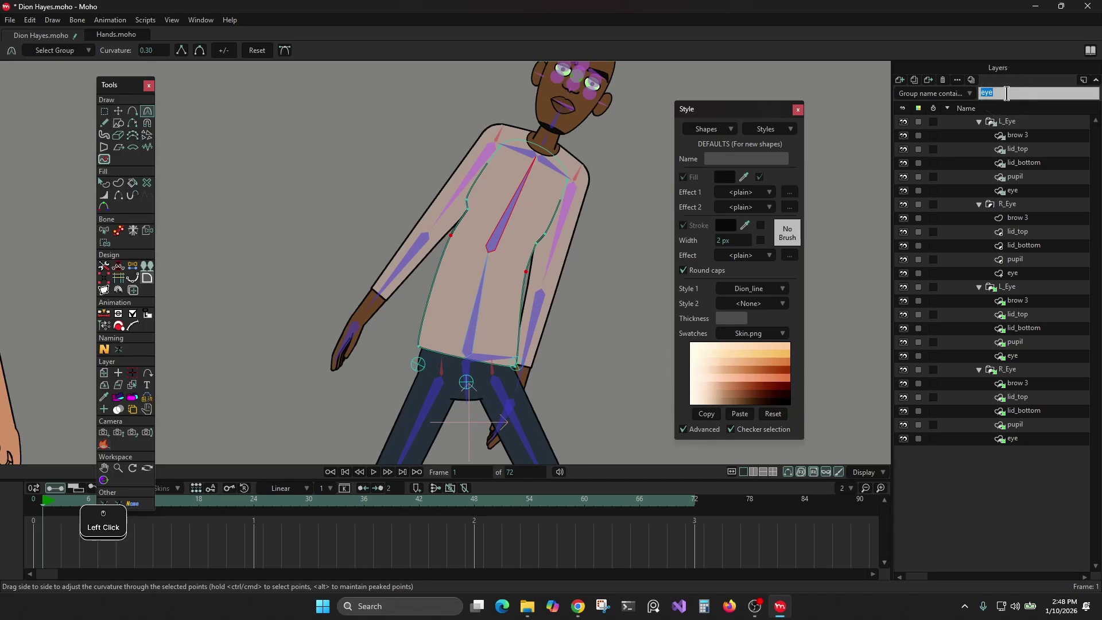
type("dio")
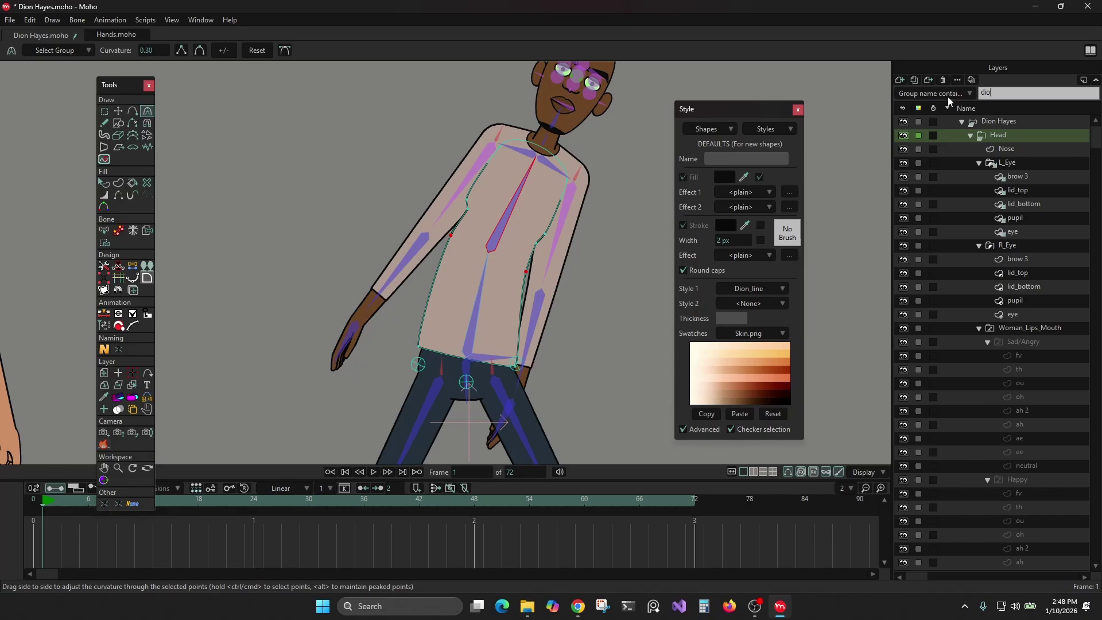
left_click(948, 95)
left_click(942, 101)
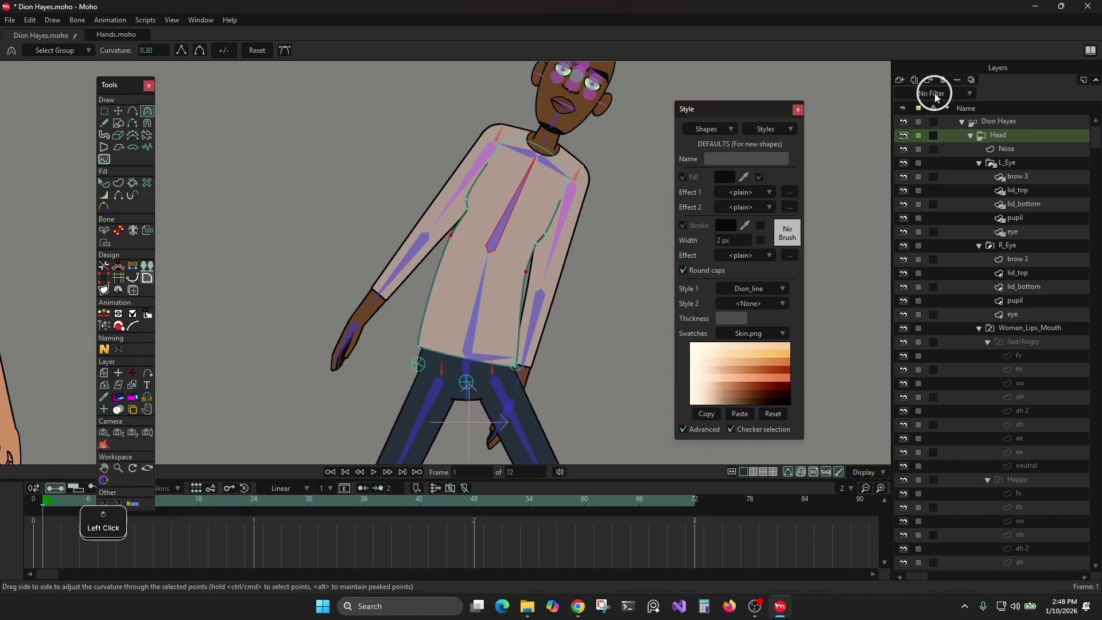
left_click(945, 95)
left_click(947, 121)
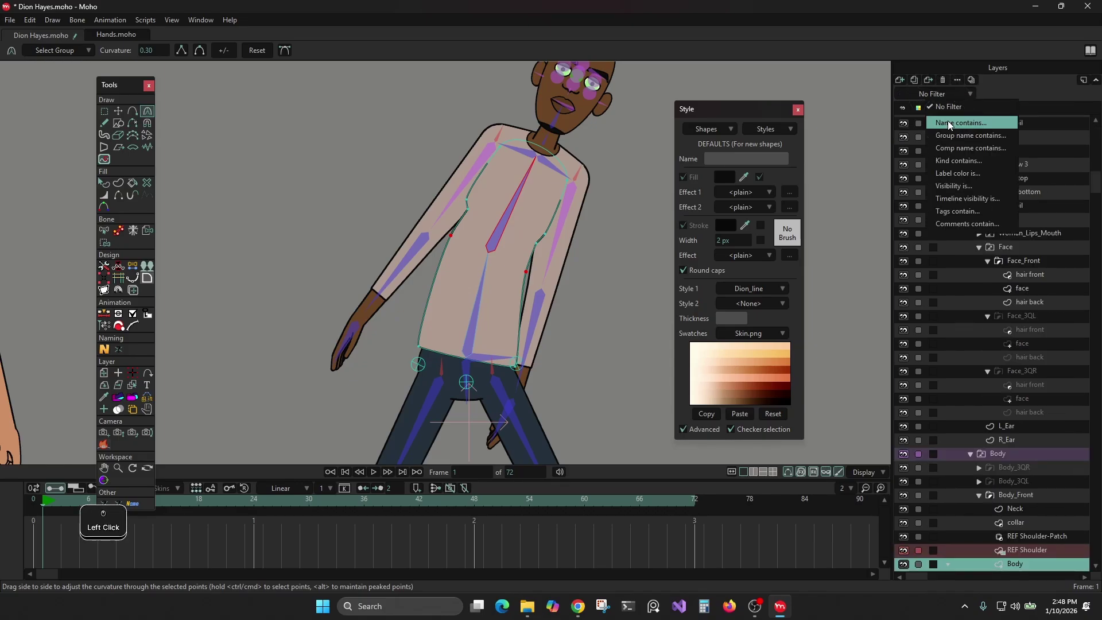
left_click(967, 123)
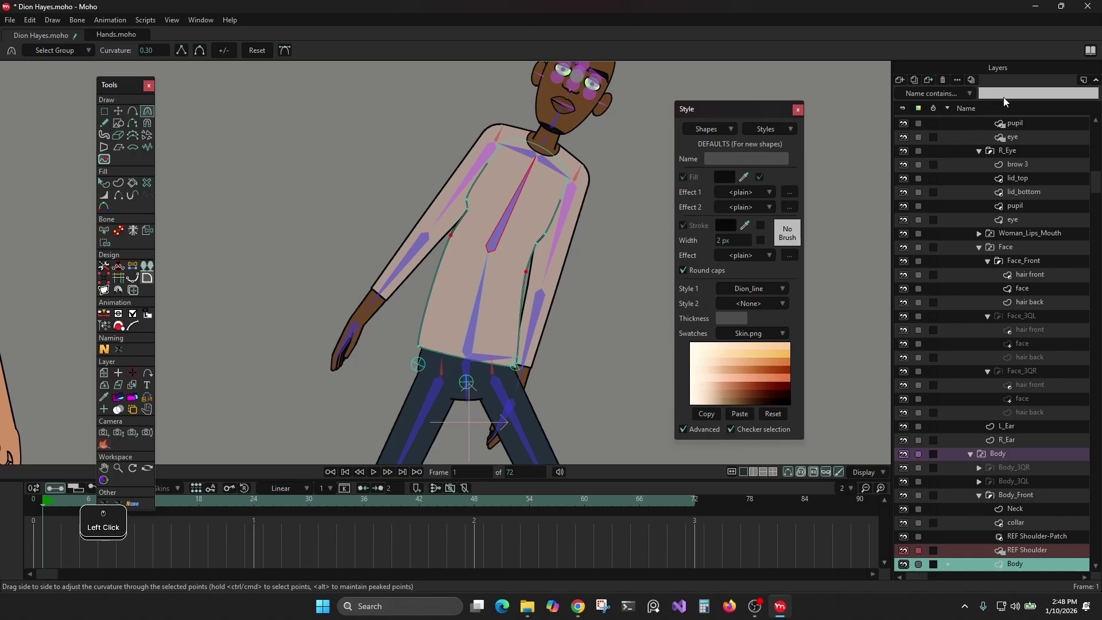
left_click(1002, 90)
type("dion")
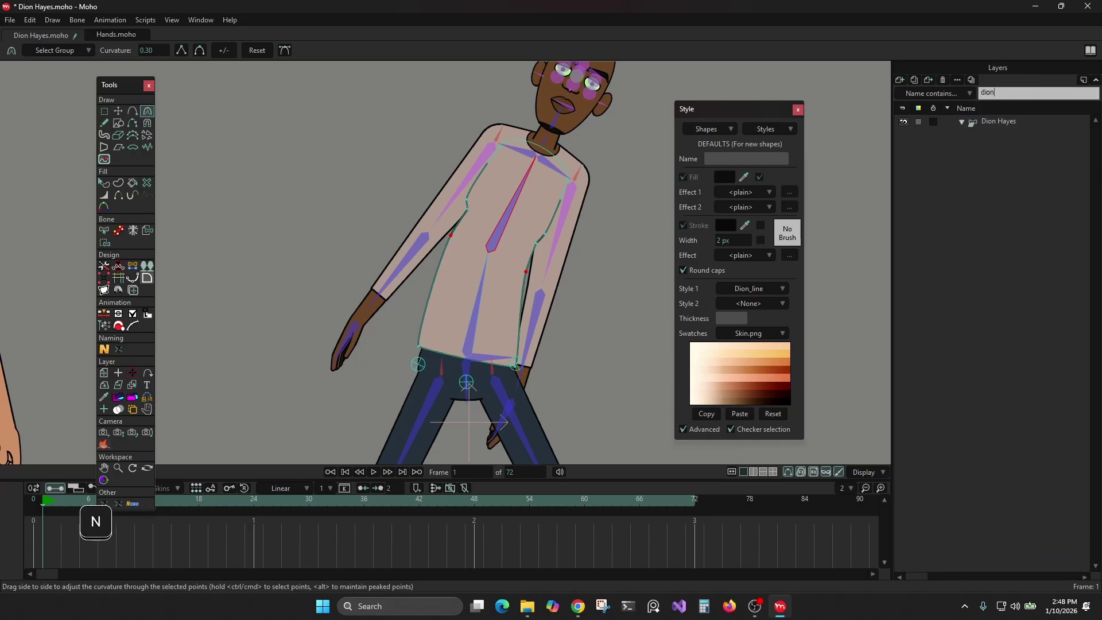
key("Return")
left_click(1000, 88)
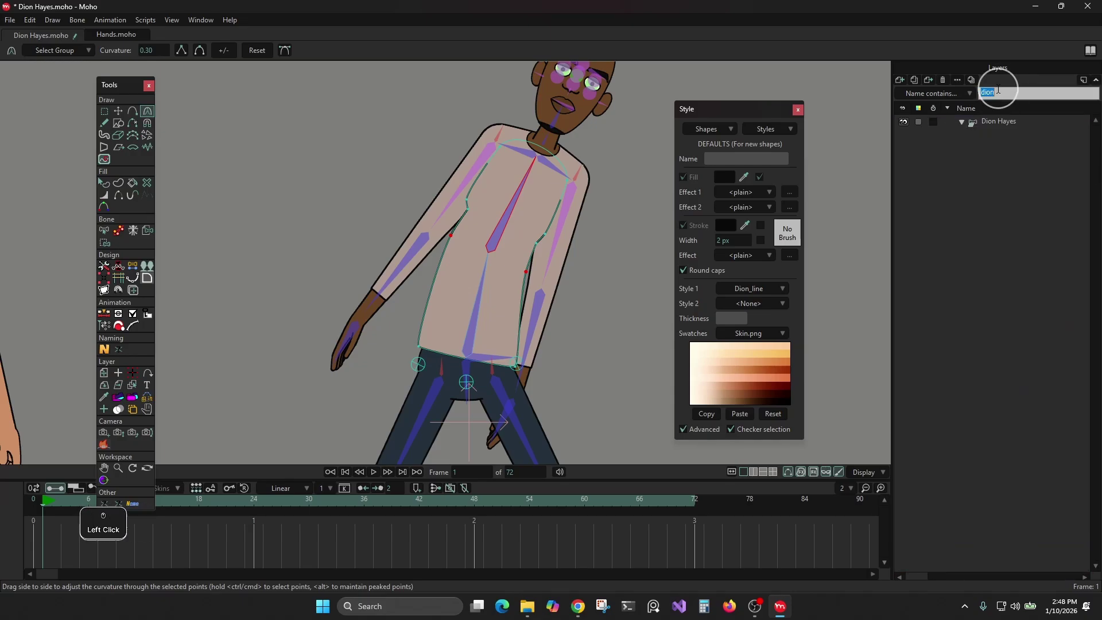
left_click(998, 124)
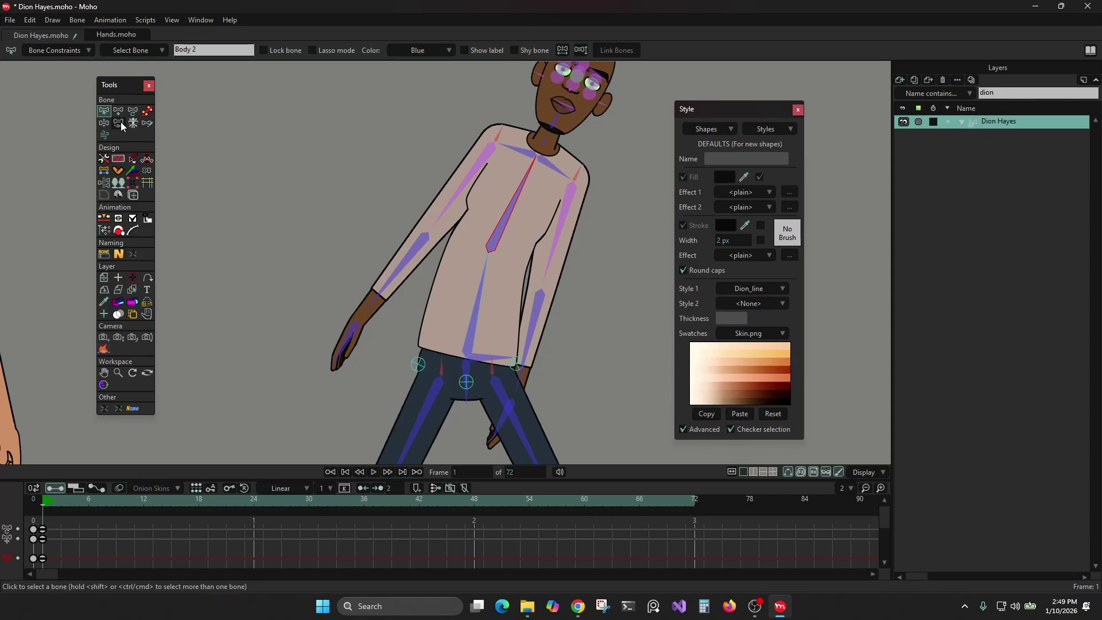
- With the MR Pose Tool at frame 1, straighten the upper torso, raise the character's right arm sideways and bend its hand outward; undo the hip tweak
left_click(147, 111)
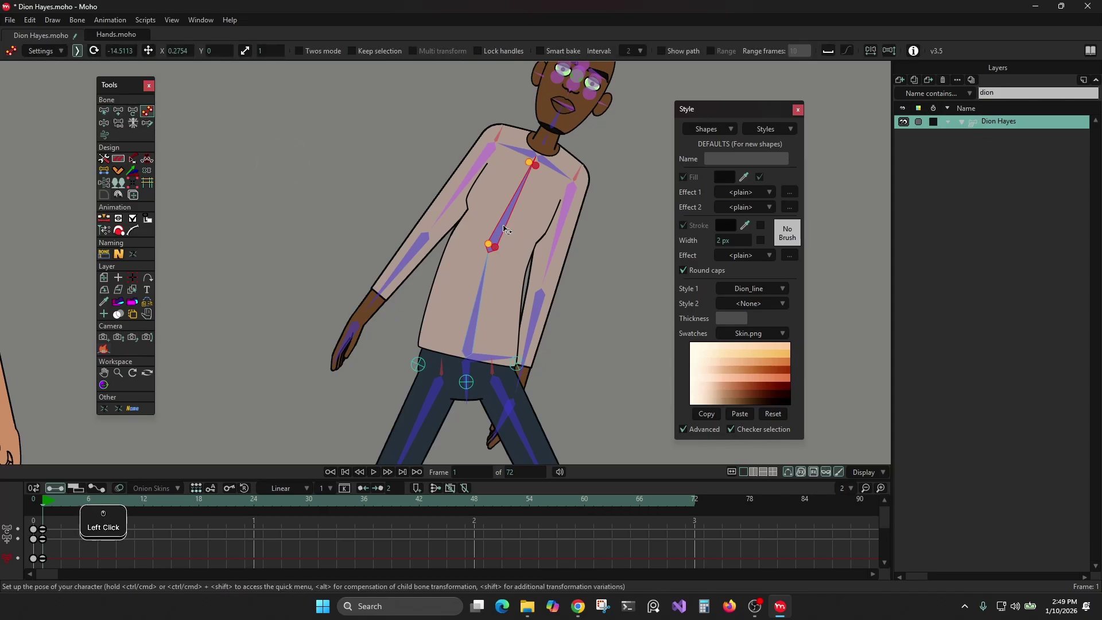
left_click_drag(519, 198, 444, 183)
mouse_move(366, 266)
left_mouse_down()
mouse_move(359, 189)
mouse_move(411, 276)
mouse_move(406, 290)
mouse_move(358, 283)
left_mouse_up()
left_click_drag(329, 340, 286, 303)
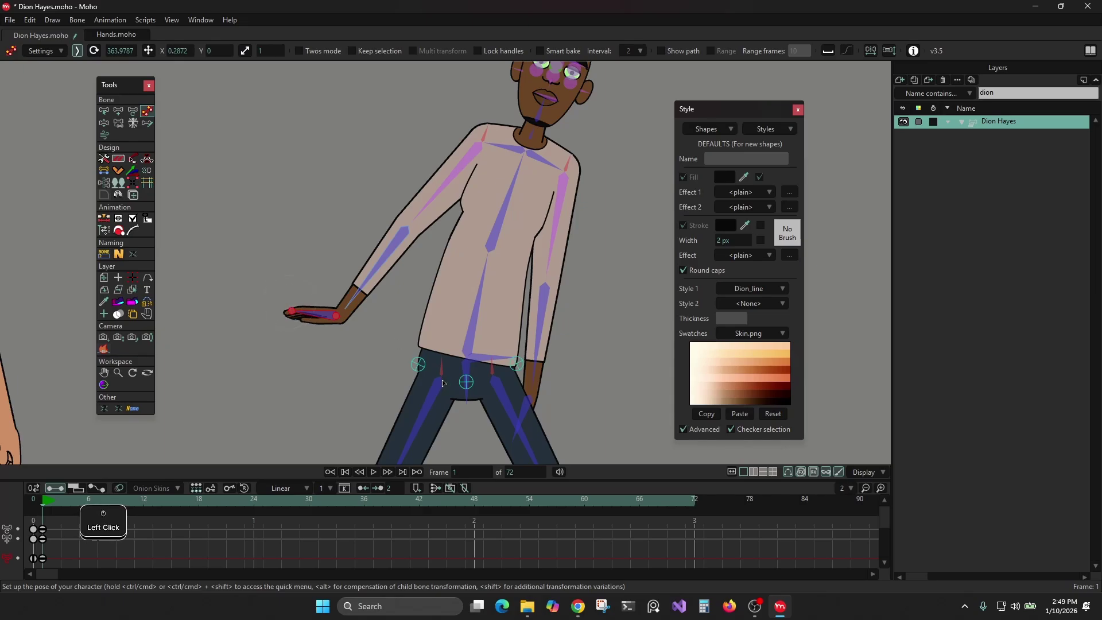
mouse_move(419, 364)
left_mouse_down()
mouse_move(430, 398)
mouse_move(379, 358)
mouse_move(468, 392)
mouse_move(419, 363)
left_mouse_up()
key("ctrl+z")
left_click_drag(633, 321, 639, 279)
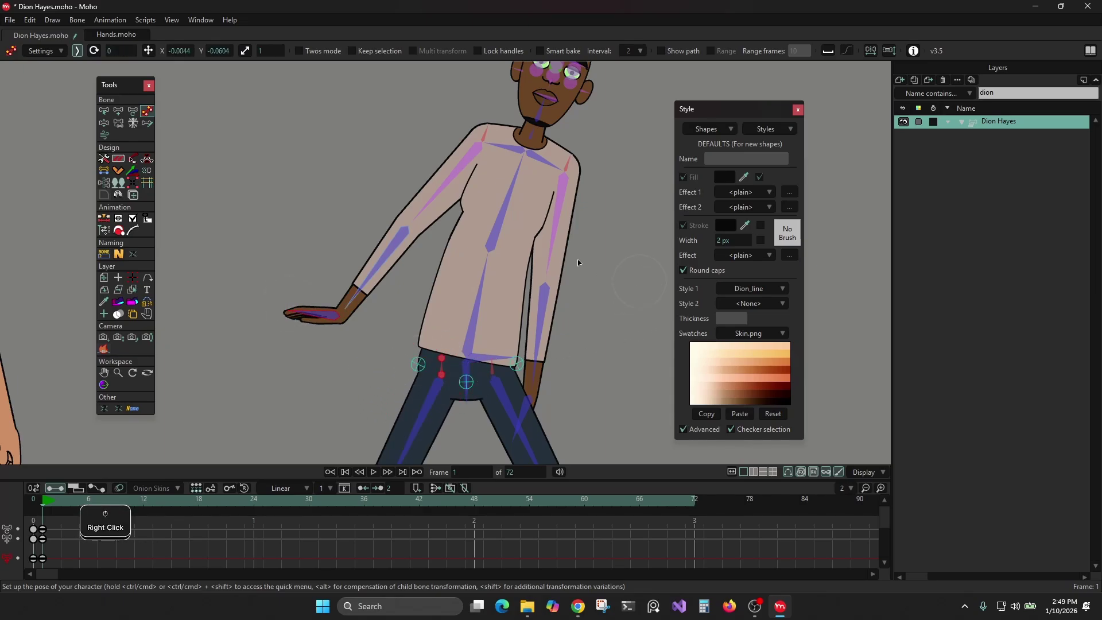
- Swing the character's left upper arm and forearm away from the body and bend the left hand outward
left_click_drag(552, 218, 577, 211)
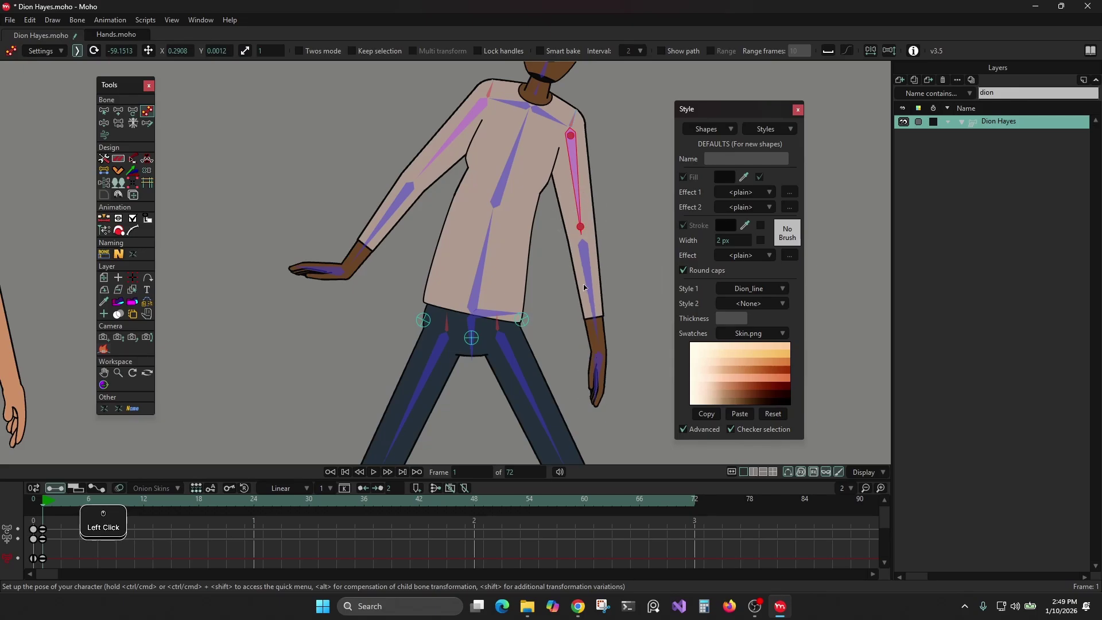
left_click_drag(579, 284, 587, 285)
left_click_drag(616, 381, 636, 362)
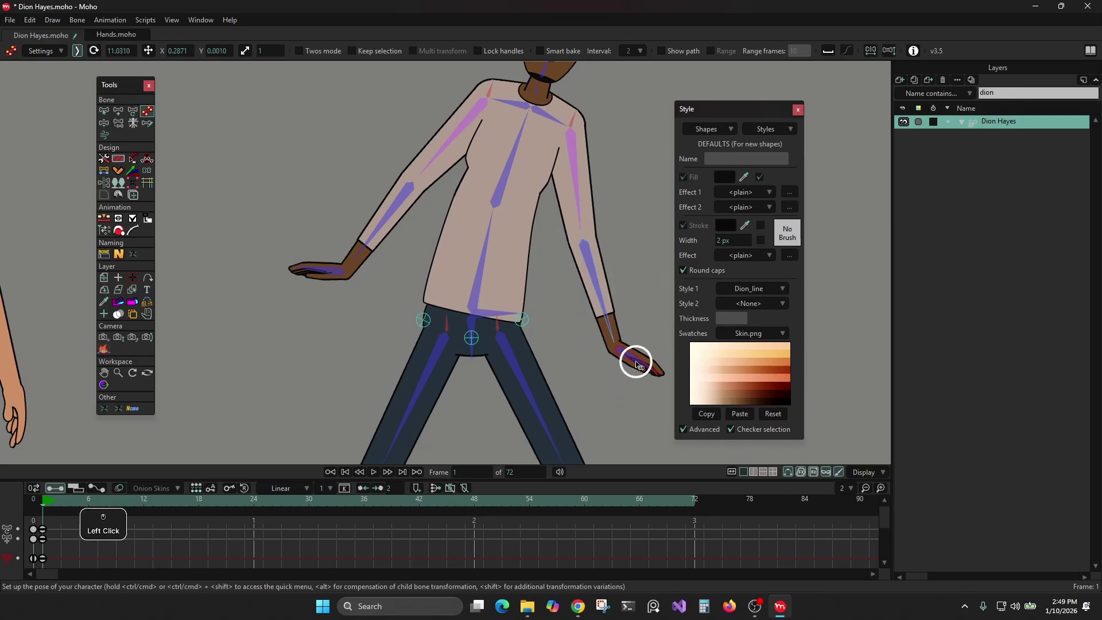
- Rotate the head bone so the head stands nearly upright, and shift the eye control so both pupils look toward the character's right
left_click_drag(546, 307, 553, 431)
scroll(552, 192, "up", 3)
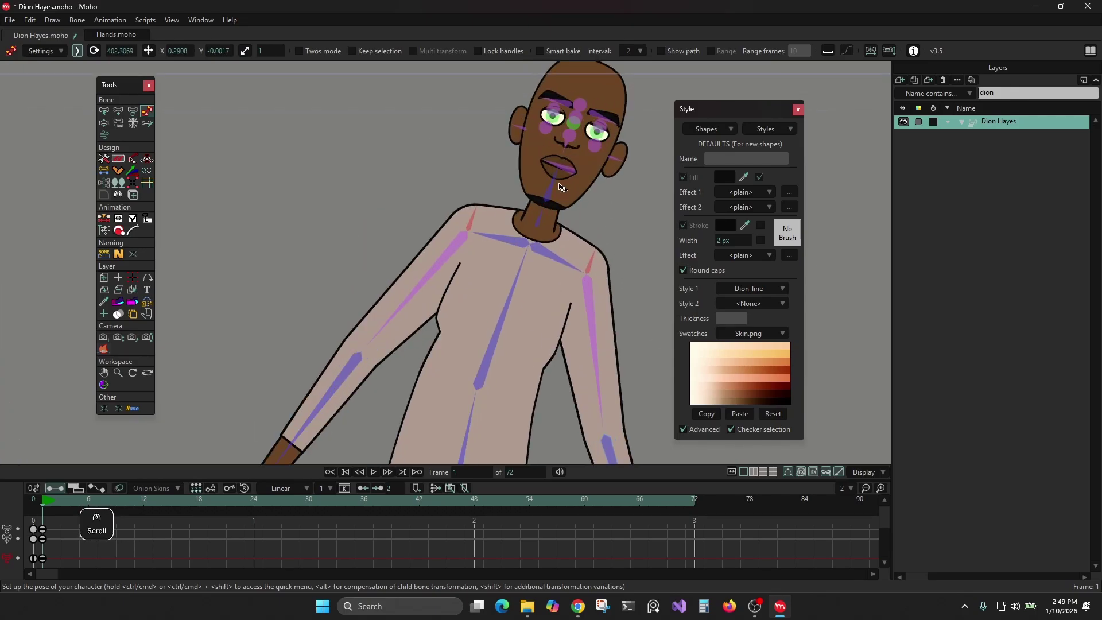
left_click_drag(555, 179, 548, 206)
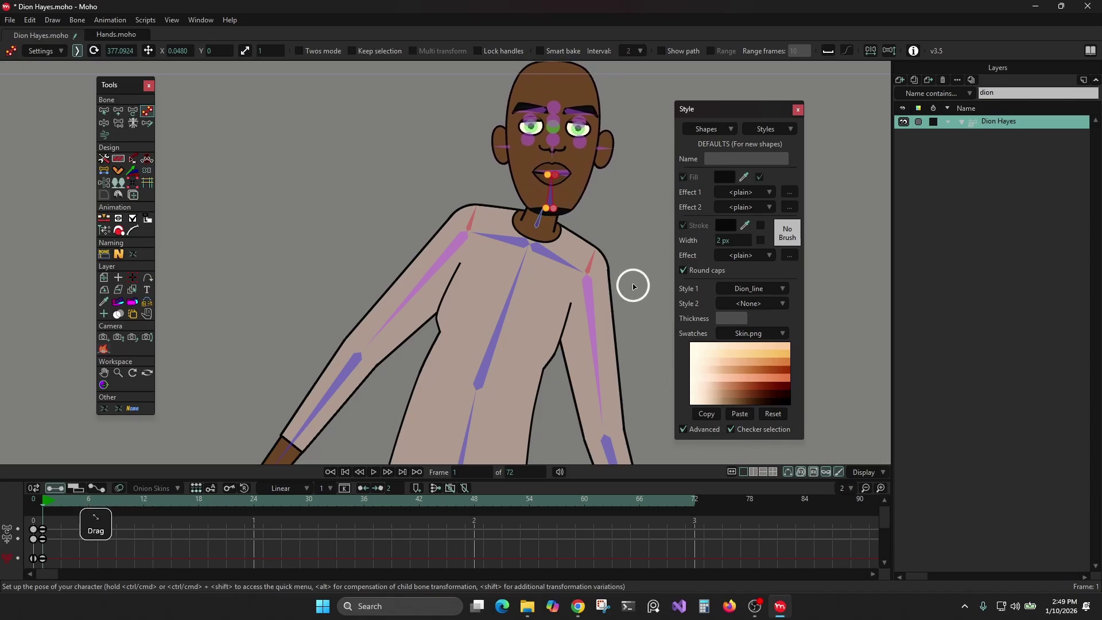
scroll(633, 285, "up", 5)
left_click(559, 227)
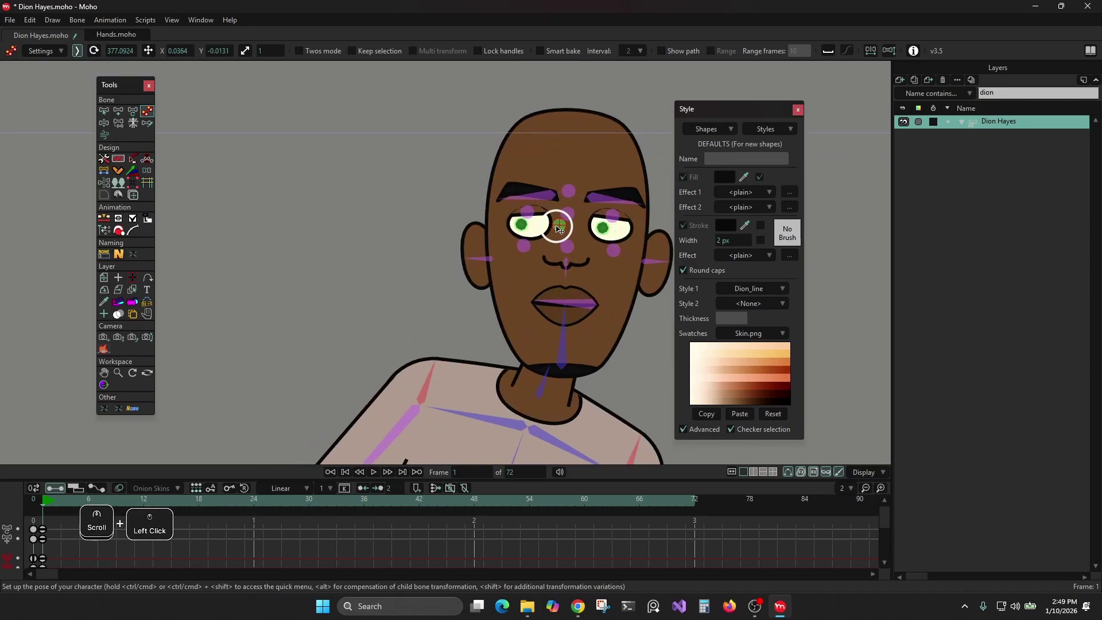
- Move the character's left foot target outward to widen the stance, and review the whole pose
scroll(601, 370, "down", 5)
left_click_drag(605, 370, 568, 122)
scroll(569, 132, "down", 1)
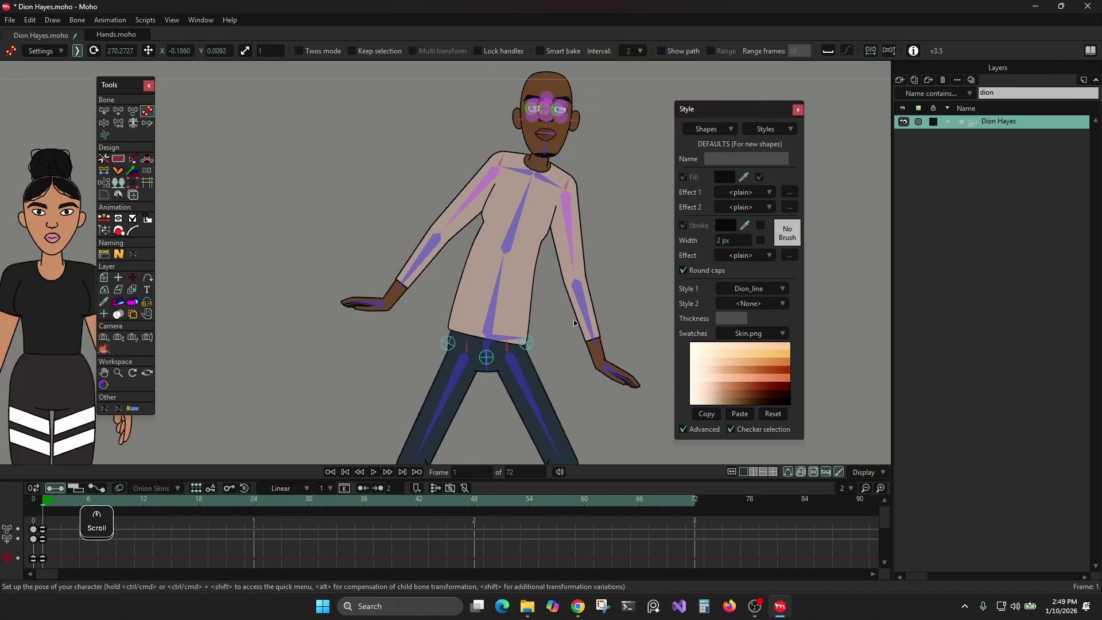
scroll(570, 350, "down", 2)
left_click_drag(561, 373, 569, 249)
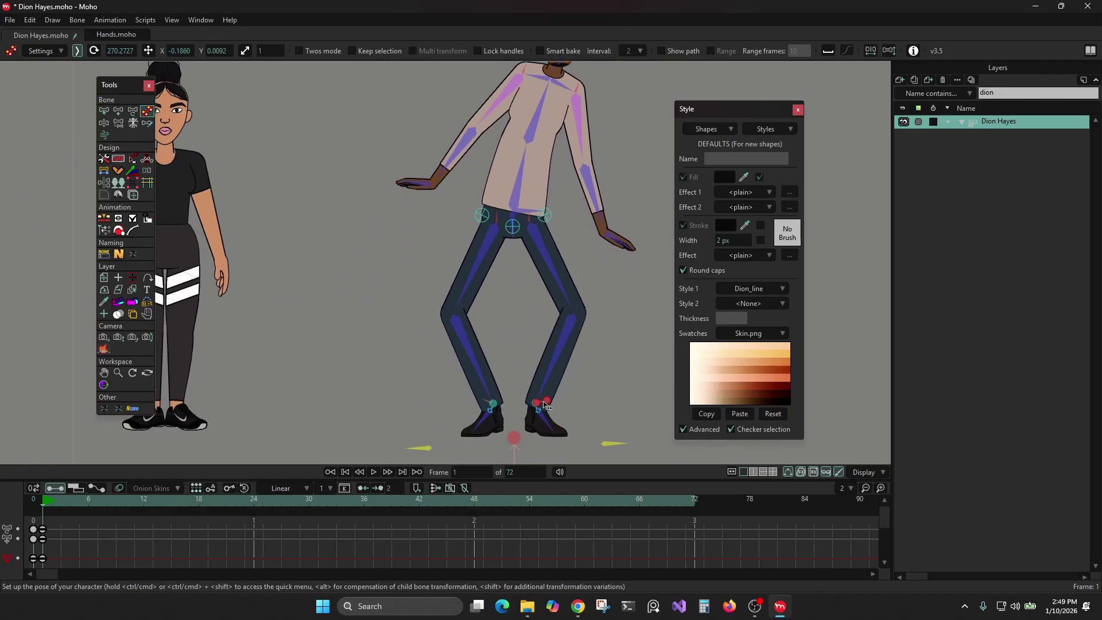
left_click_drag(543, 405, 612, 401)
right_click(617, 317)
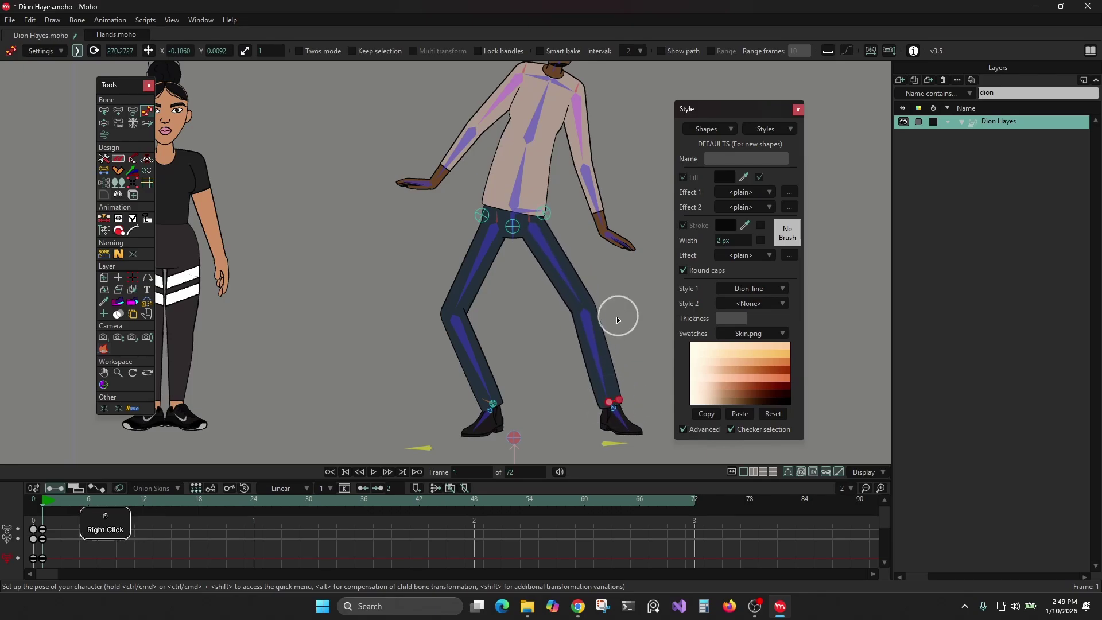
left_click_drag(617, 318, 578, 324)
scroll(578, 324, "down", 2)
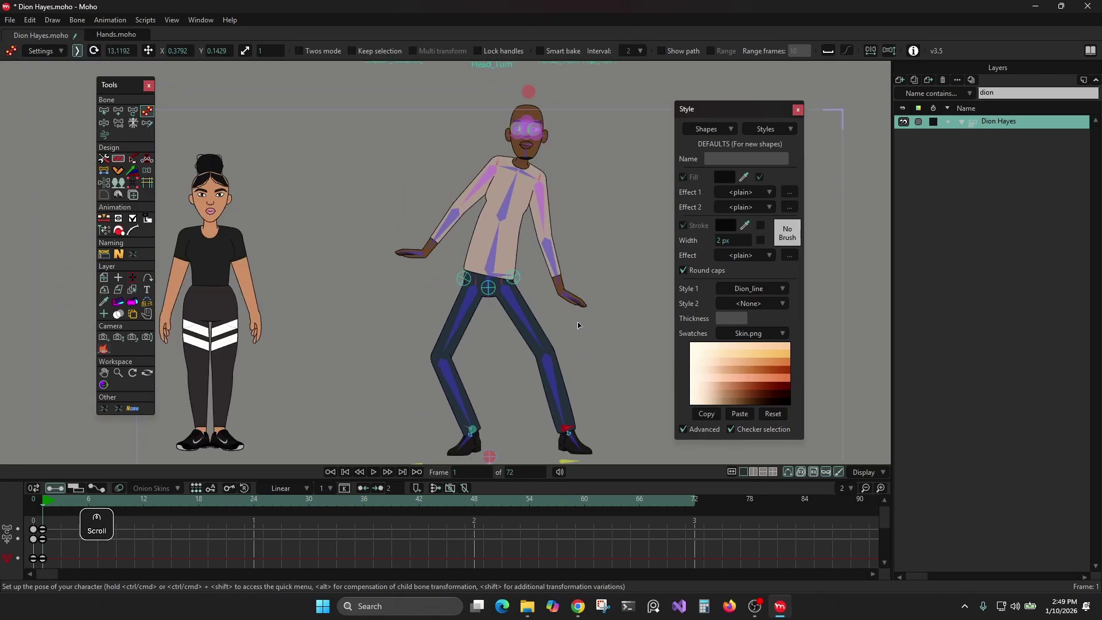
scroll(577, 325, "down", 1)
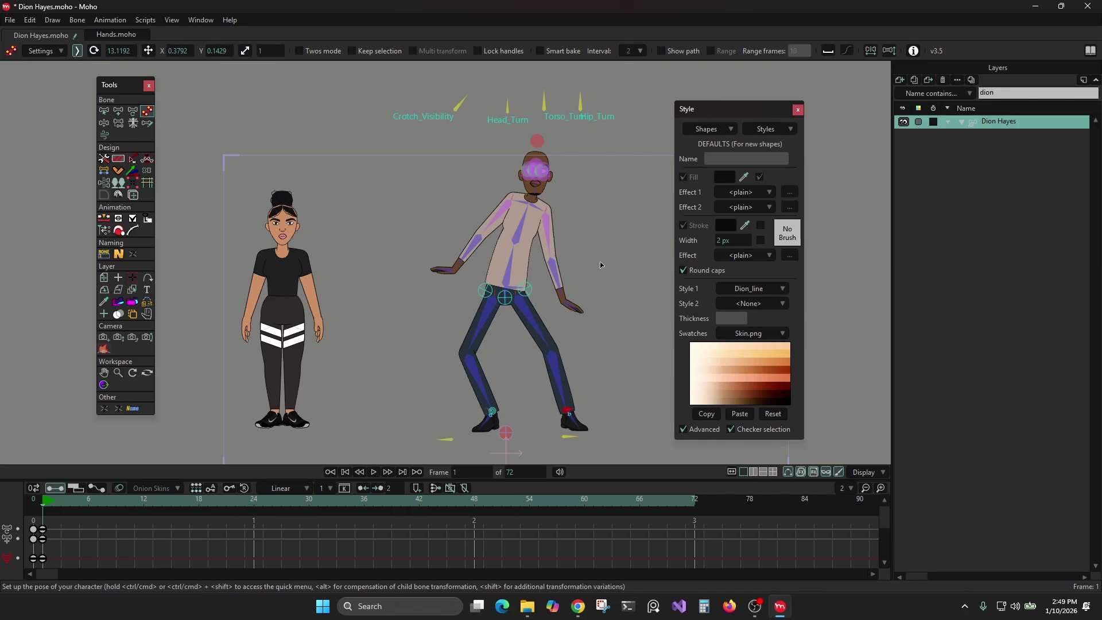
left_click_drag(586, 217, 583, 191)
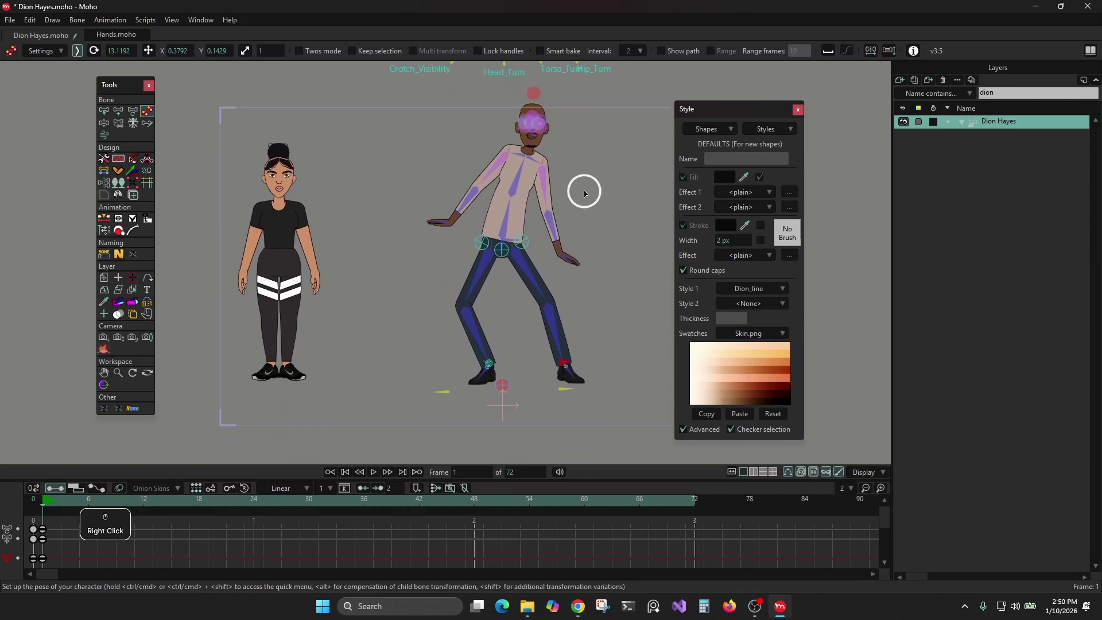